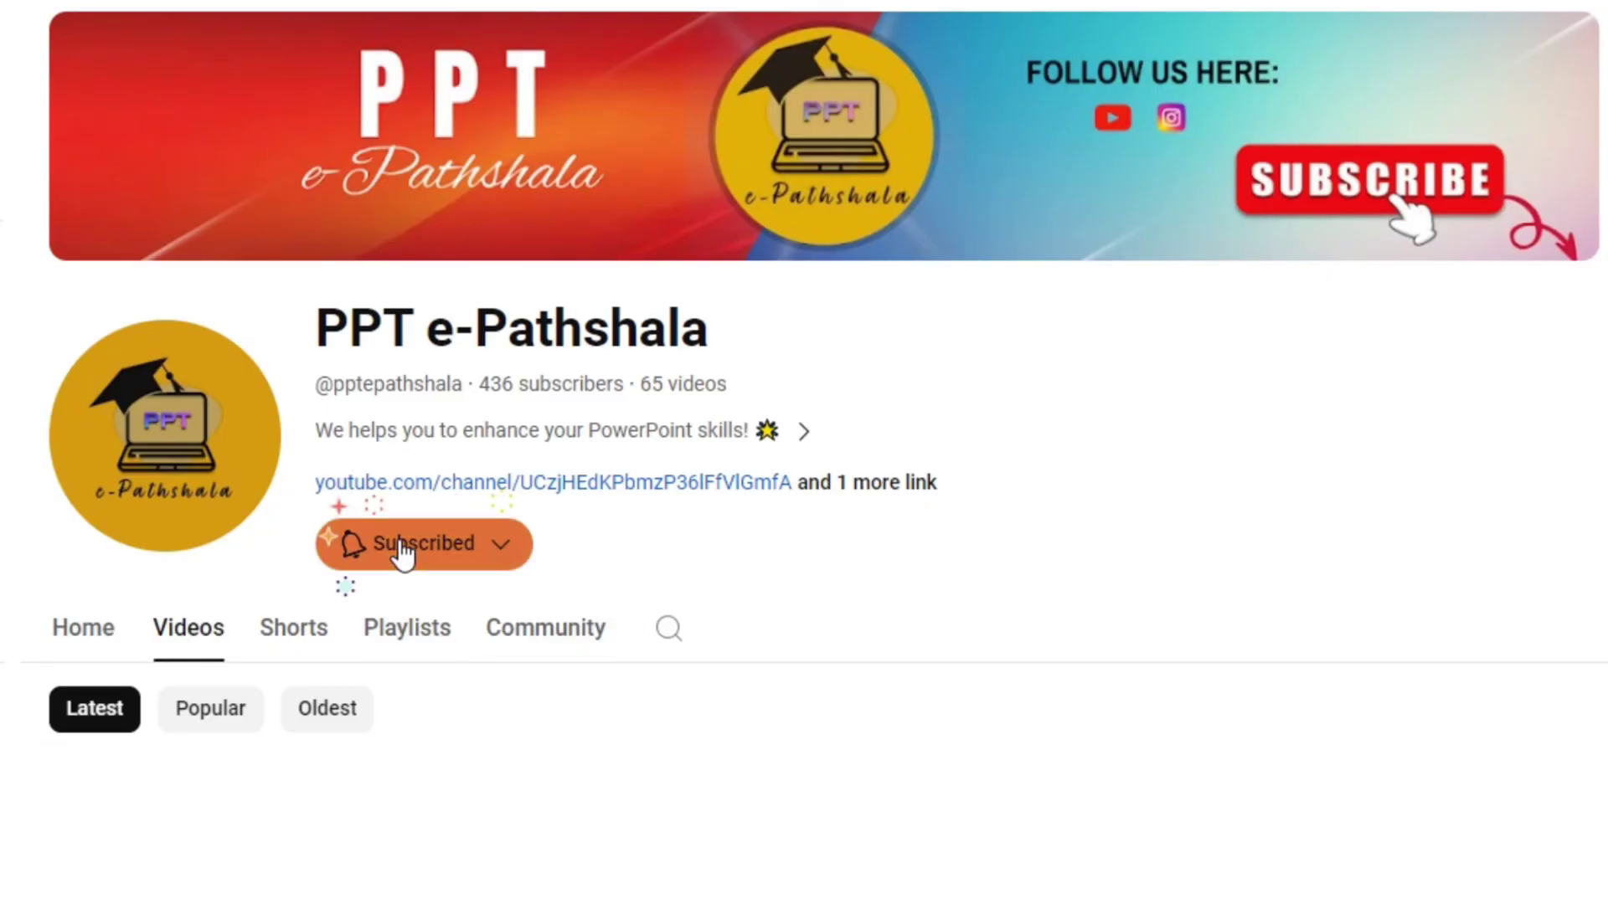
Step: Open the bell notification dropdown from the channel's Subscribed button
{"action": "left_click", "coordinate": [359, 549]}
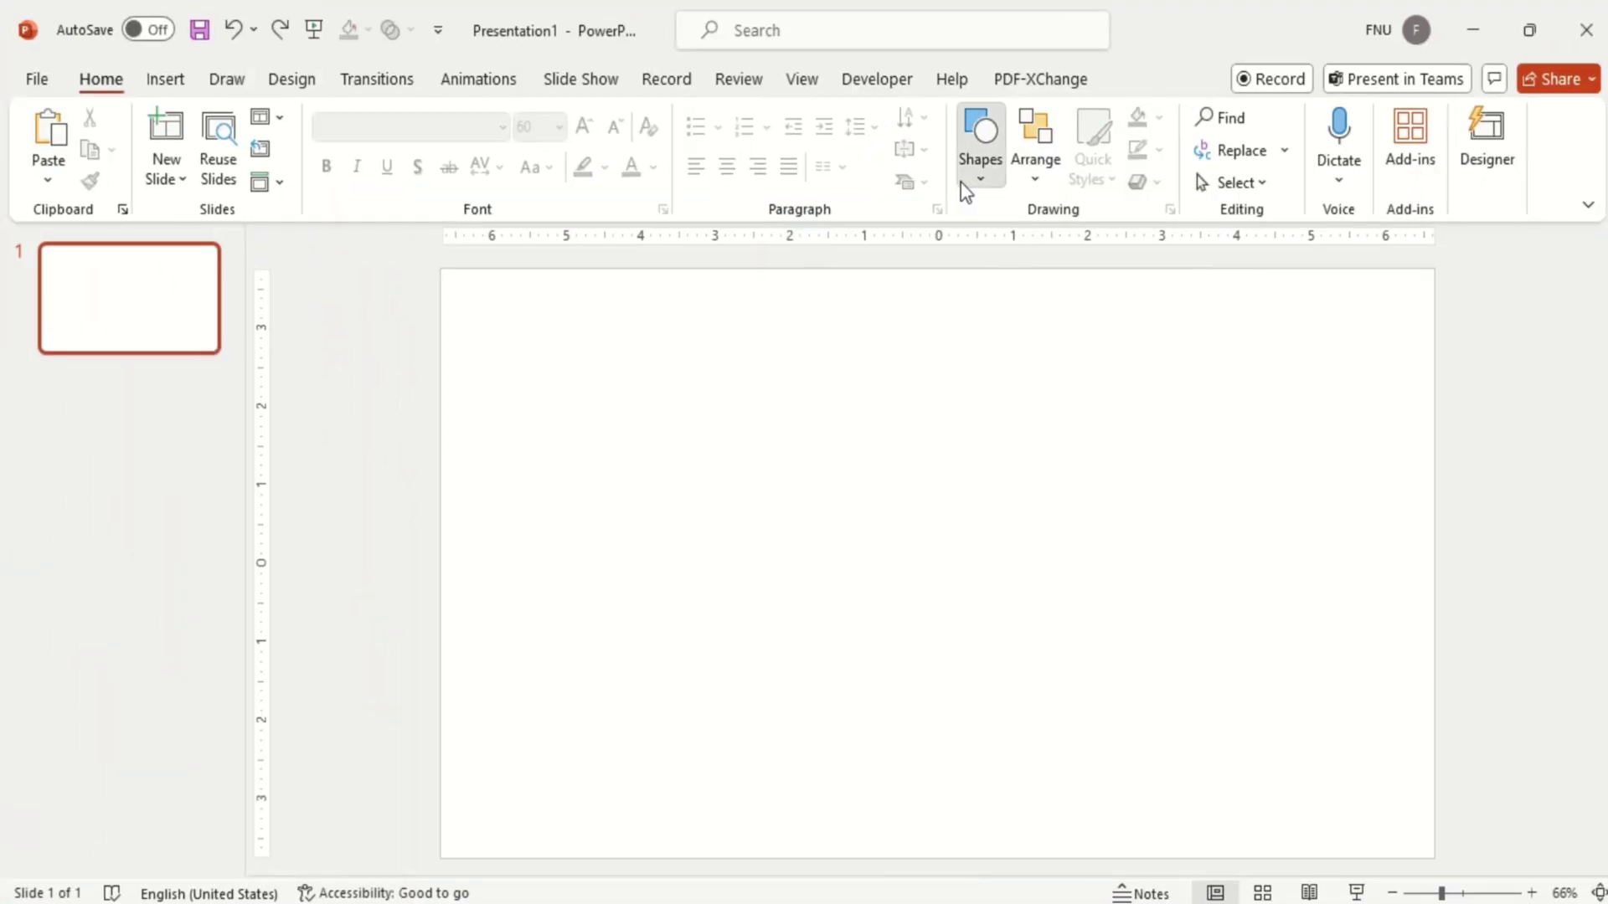
Step: Cover most of the slide with a large rectangle and remove its outline
{"action": "left_click", "coordinate": [980, 158]}
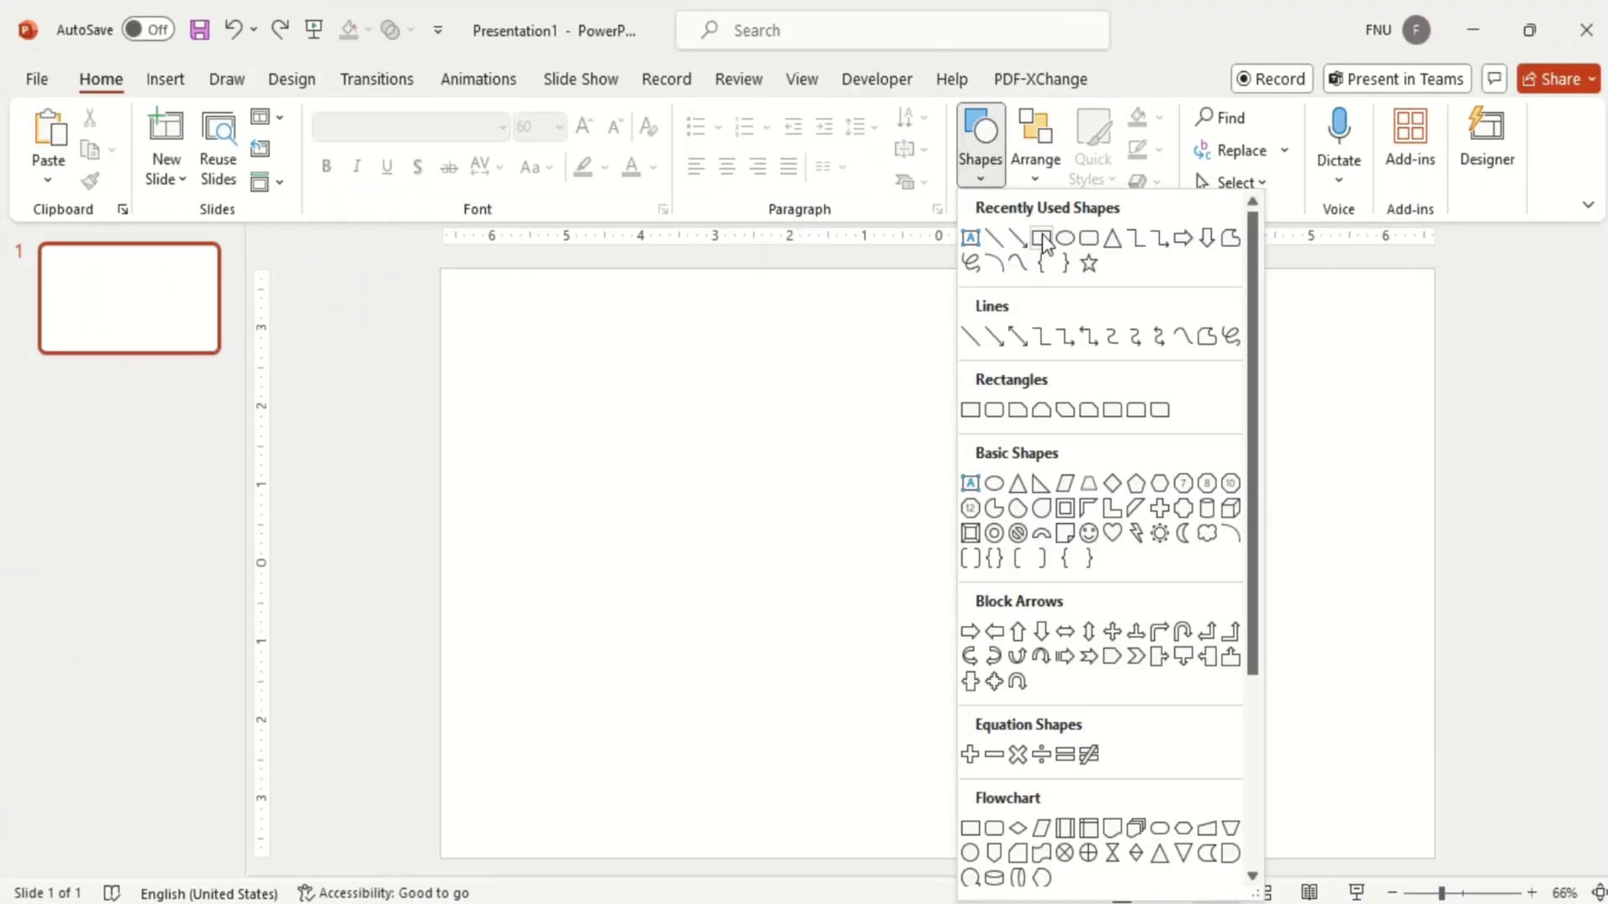
{"action": "left_click", "coordinate": [1047, 241]}
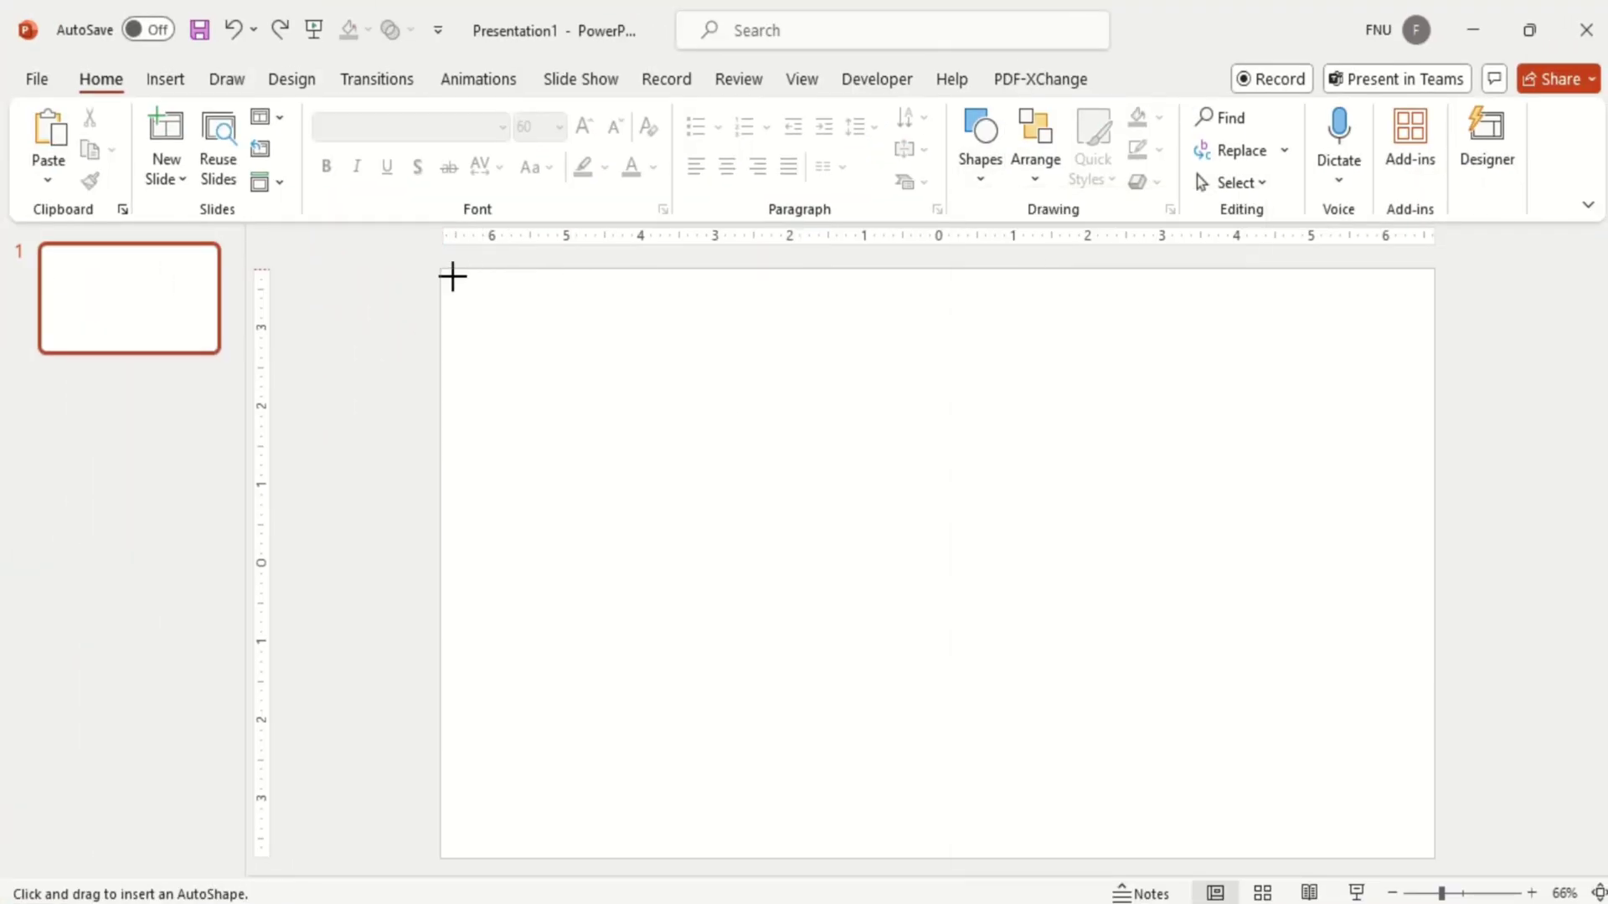
{"action": "left_click_drag", "start_coordinate": [452, 277], "coordinate": [1286, 855]}
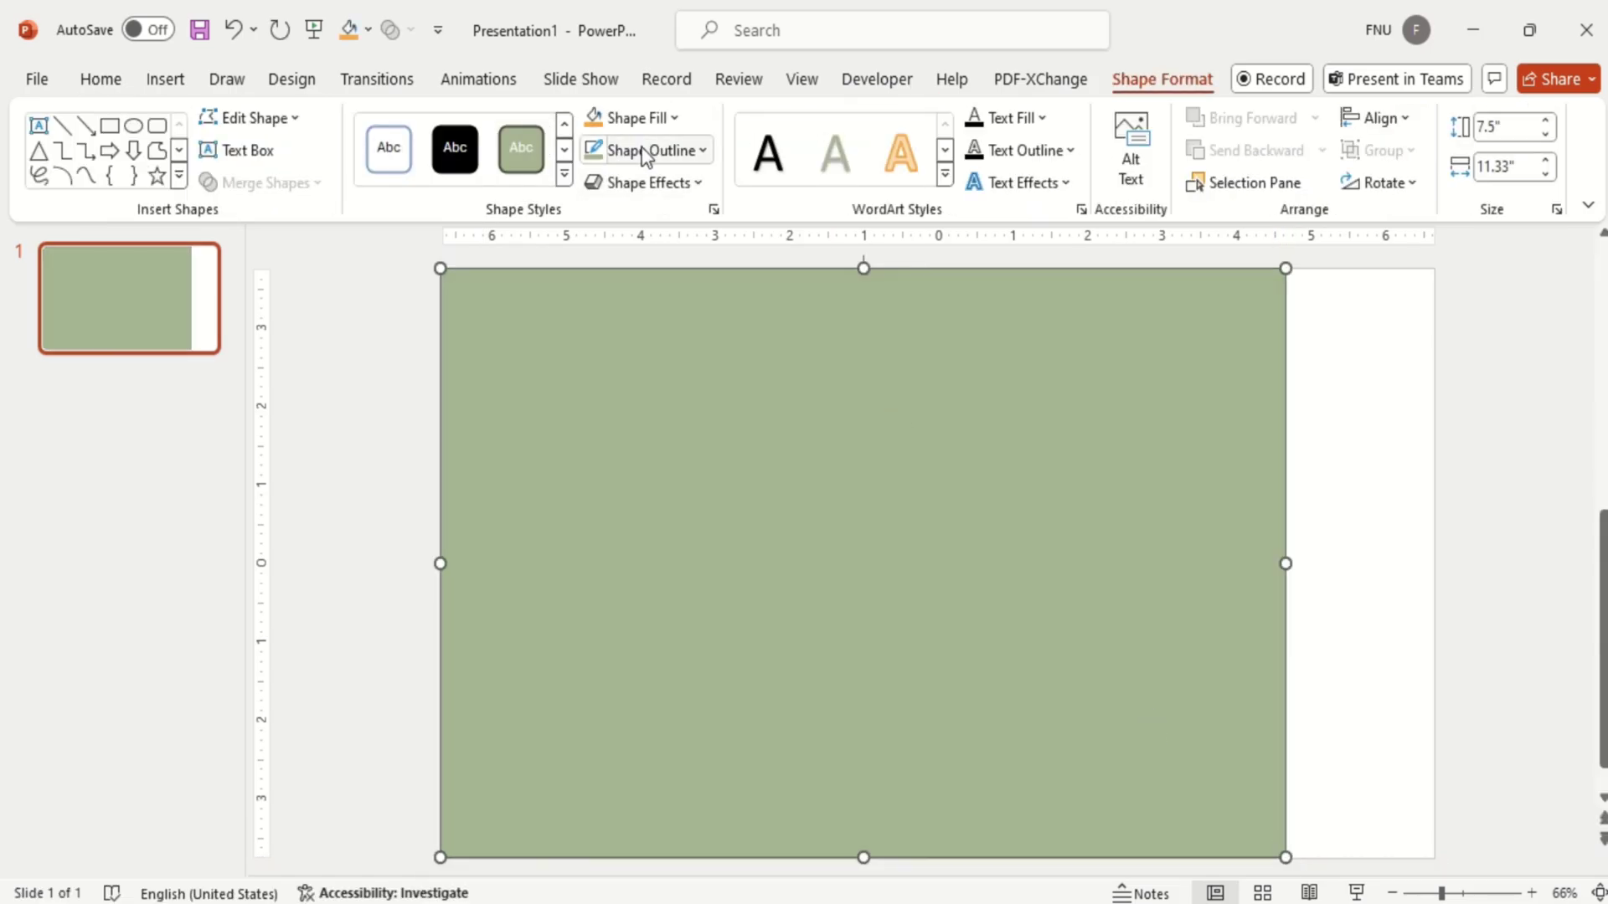
{"action": "left_click", "coordinate": [650, 150]}
{"action": "left_click", "coordinate": [655, 483]}
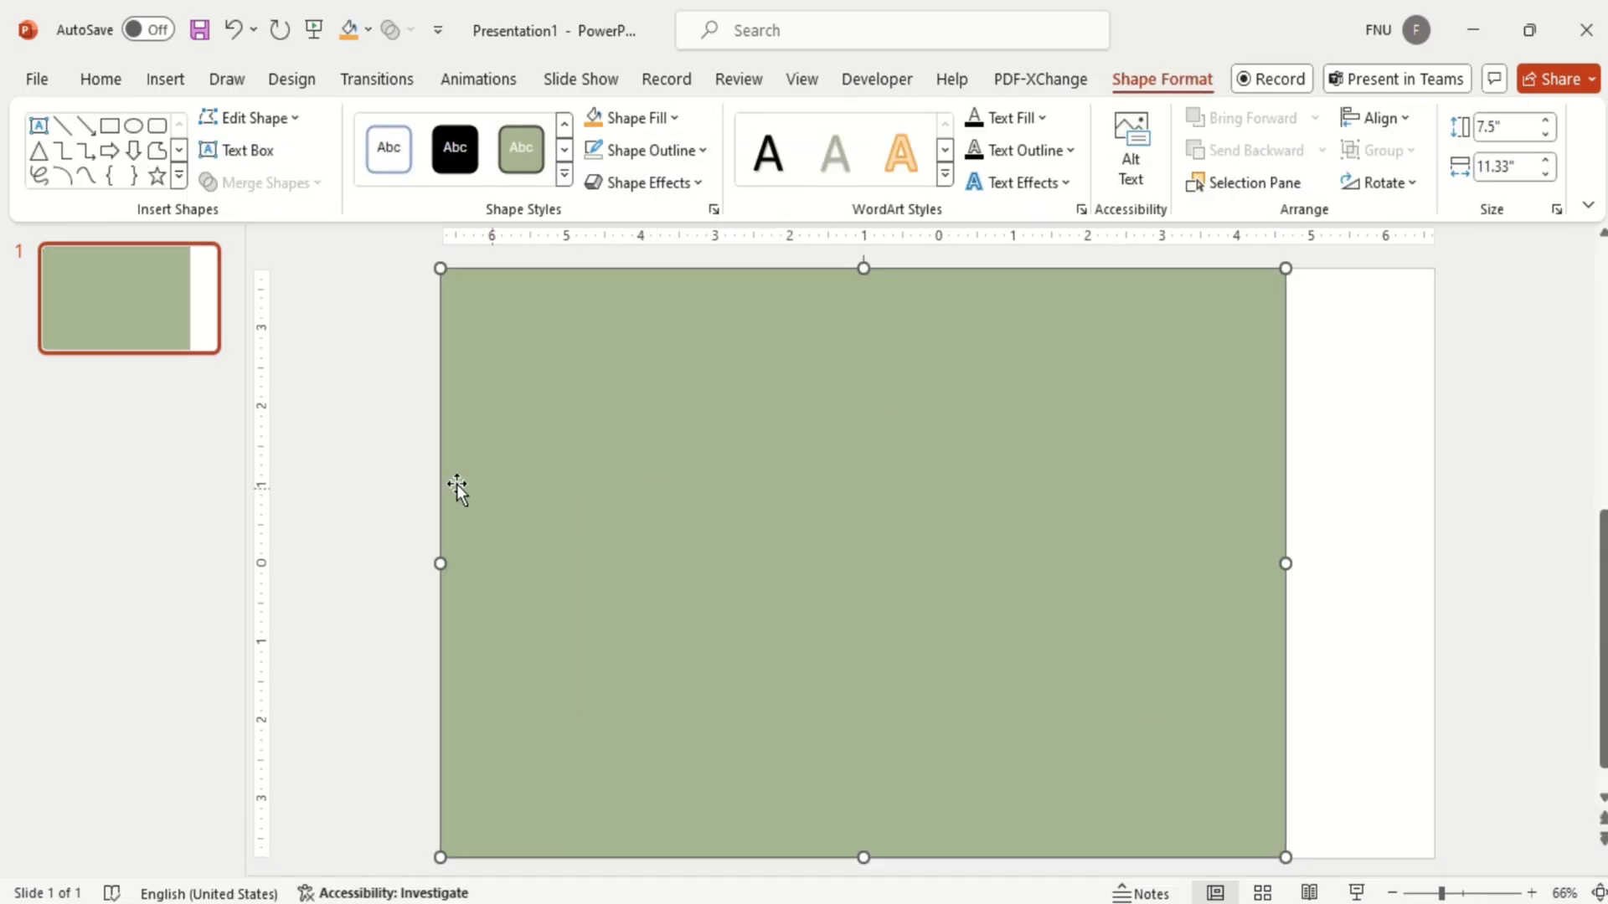
{"action": "left_click", "coordinate": [101, 81]}
Step: Add a small rounded-rectangle tab at the panel's lower right edge and duplicate it upward into a stack
{"action": "left_click", "coordinate": [981, 139]}
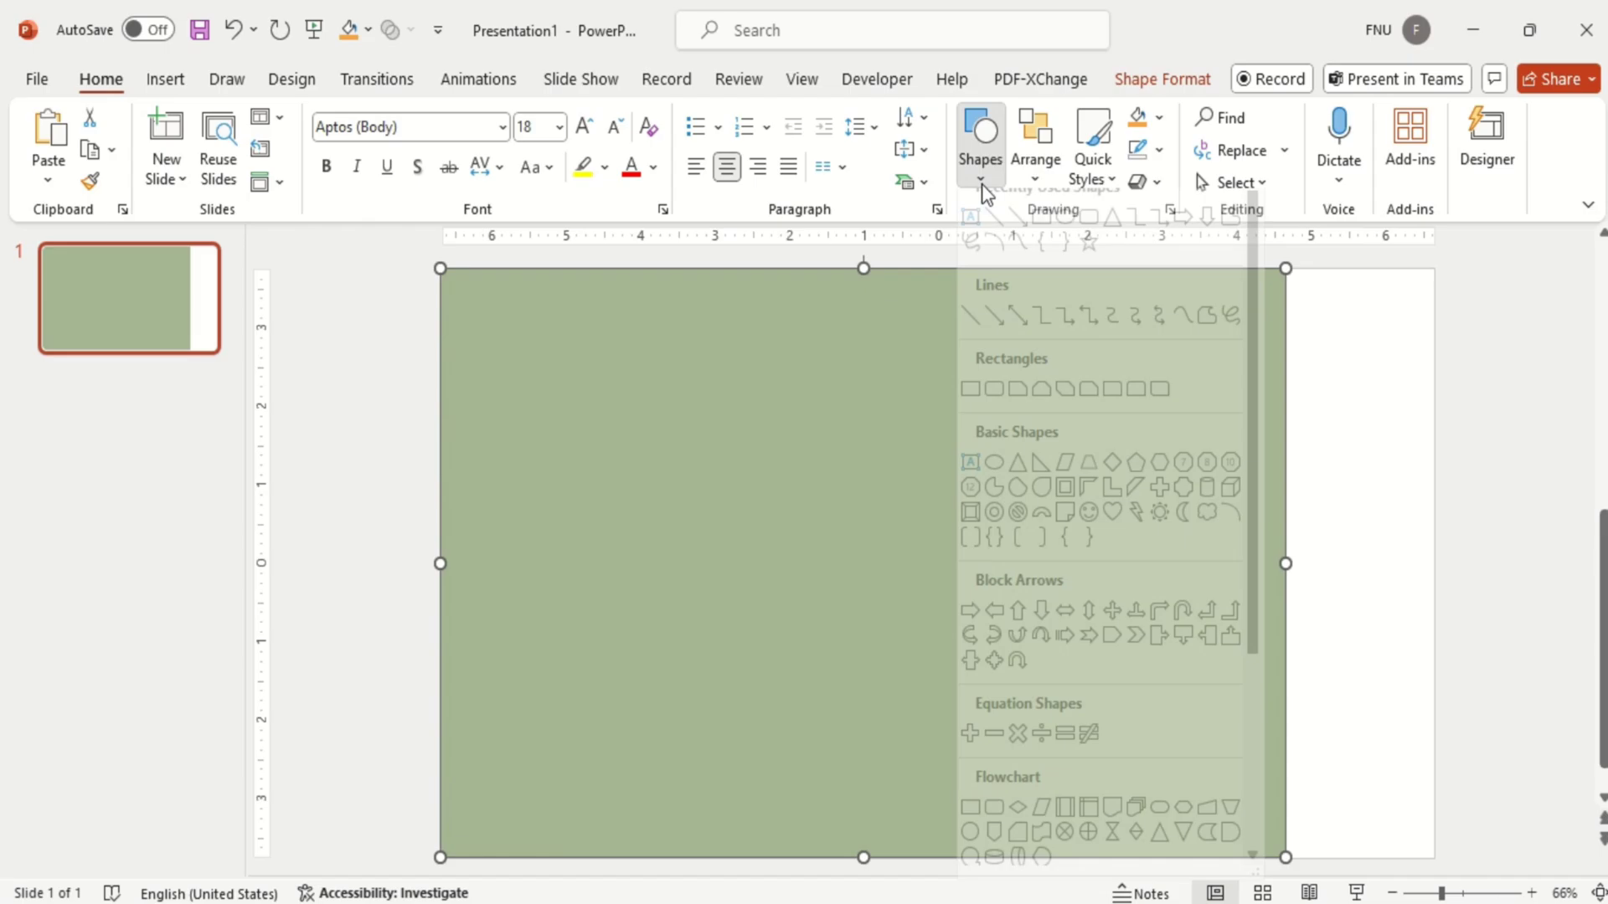
{"action": "left_click", "coordinate": [1069, 247]}
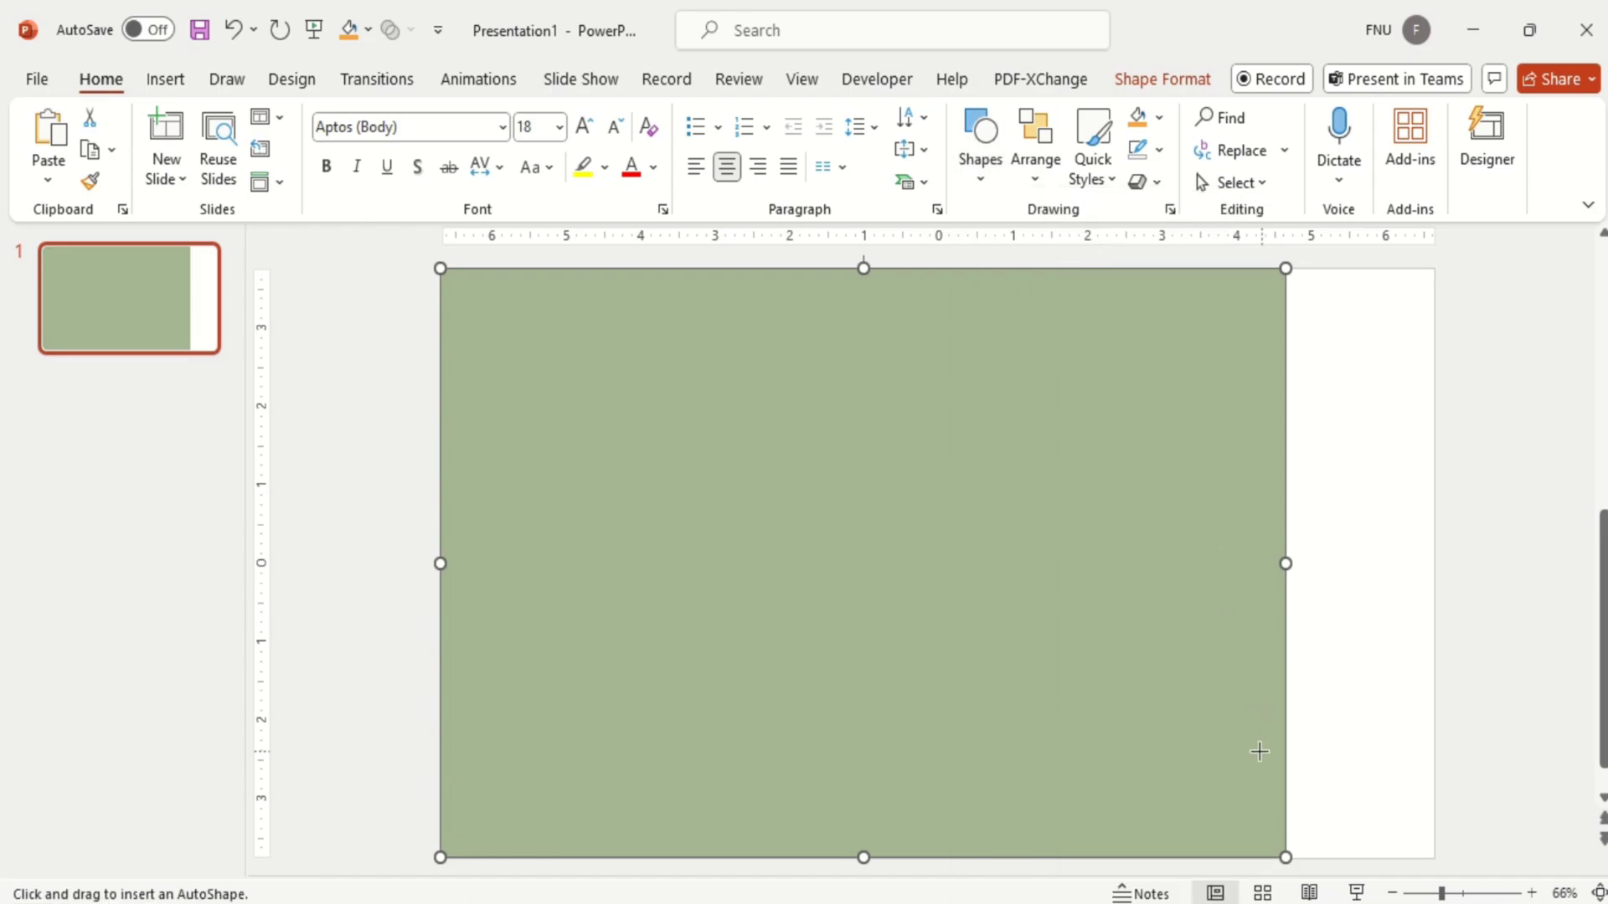
{"action": "left_click_drag", "start_coordinate": [1258, 747], "coordinate": [1313, 793]}
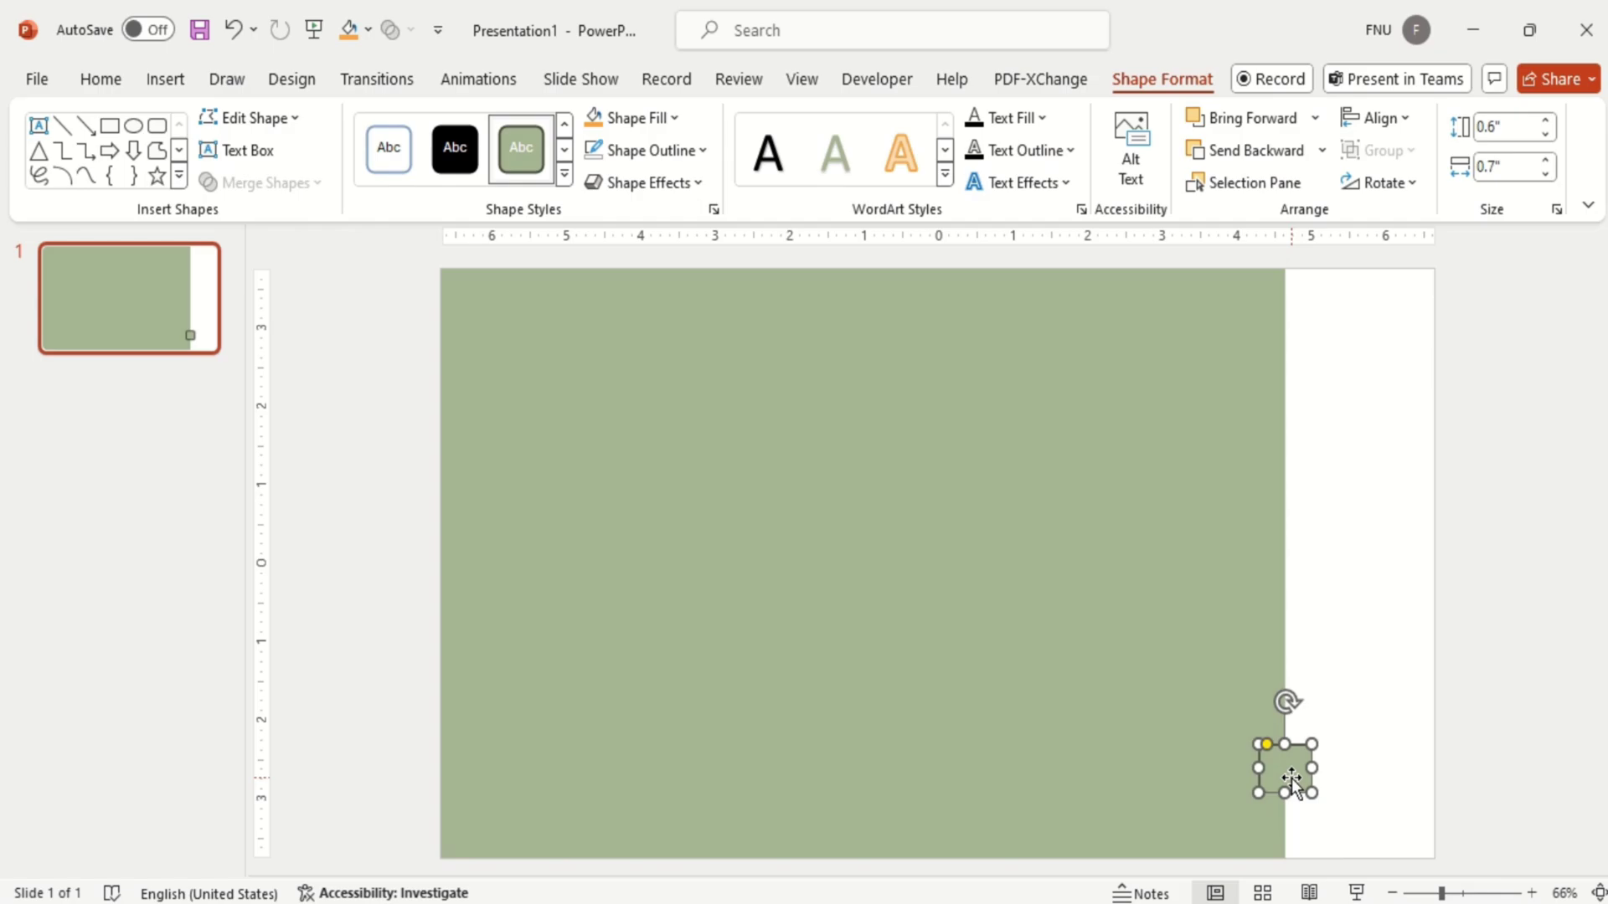
{"action": "key", "text": "Right"}
{"action": "key", "text": "Down"}
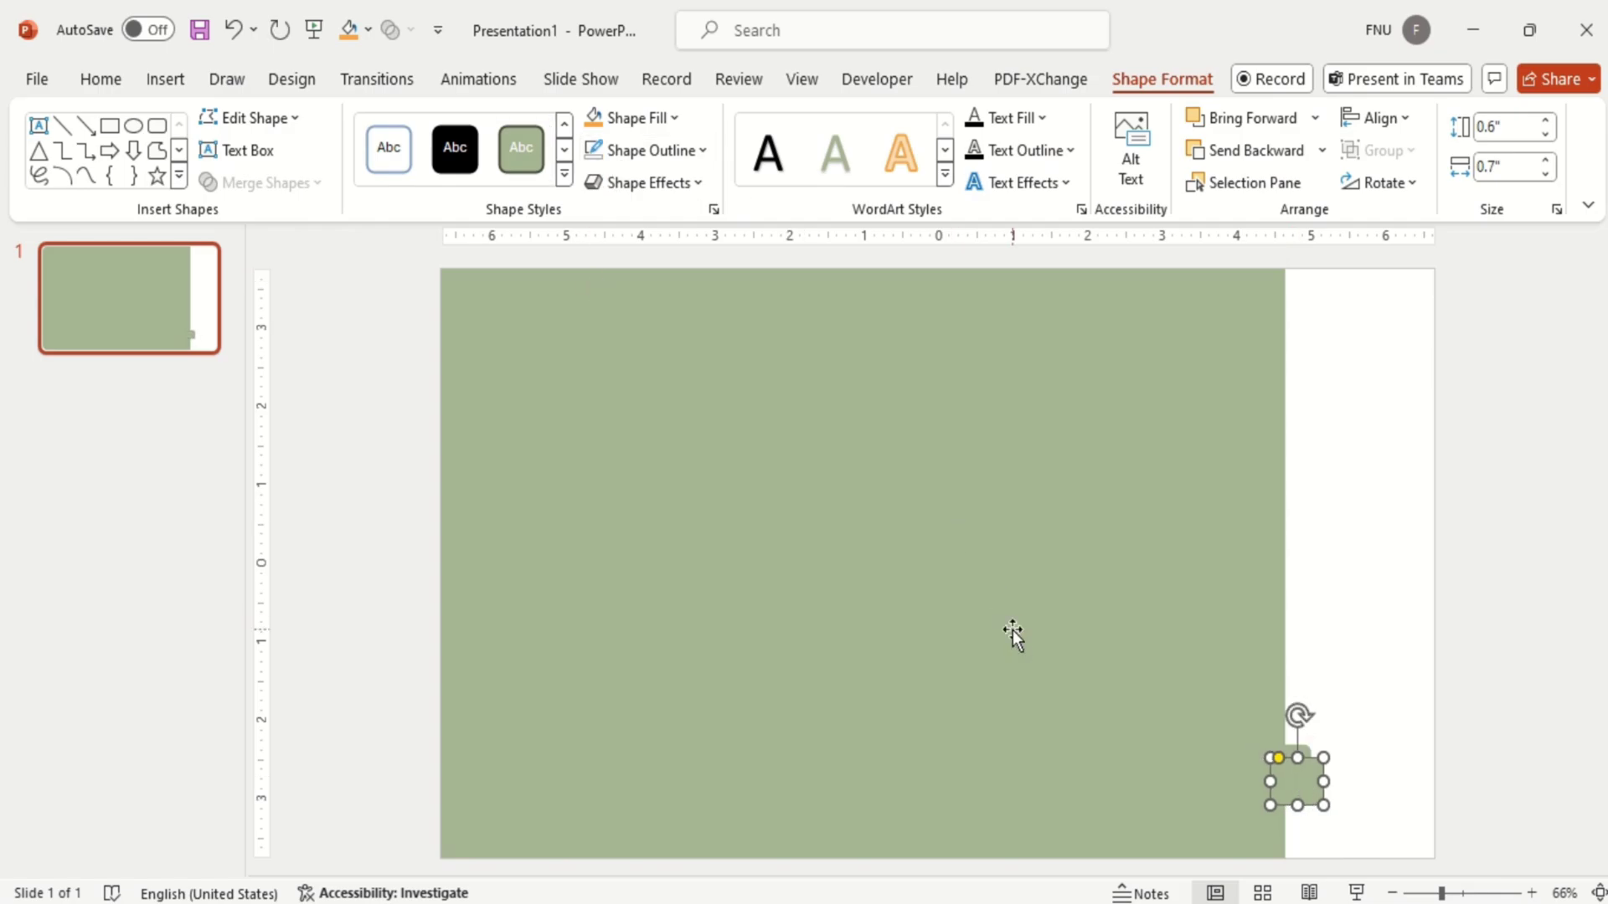
{"action": "left_click_drag", "start_coordinate": [1295, 791], "coordinate": [1290, 671]}
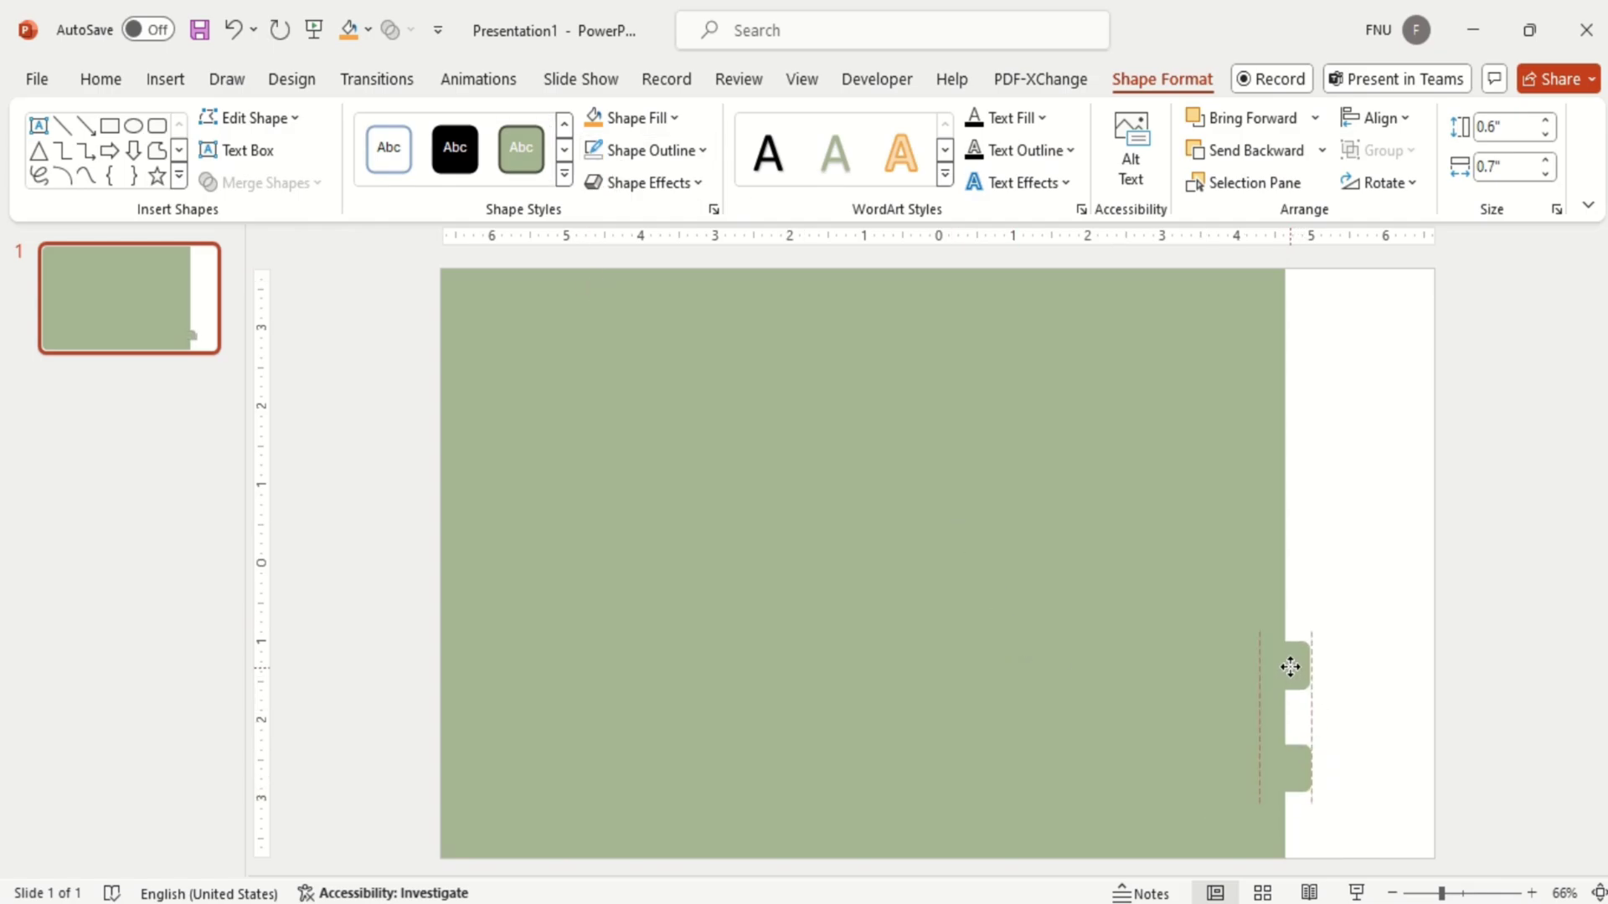
{"action": "key", "text": "ctrl+d"}
{"action": "key", "text": "ctrl+d"}
{"action": "key", "text": "ctrl+d"}
Step: Duplicate the slide into five copies, show Format Shape, and keep only the bottom tab on slide 1
{"action": "left_click", "coordinate": [1349, 632]}
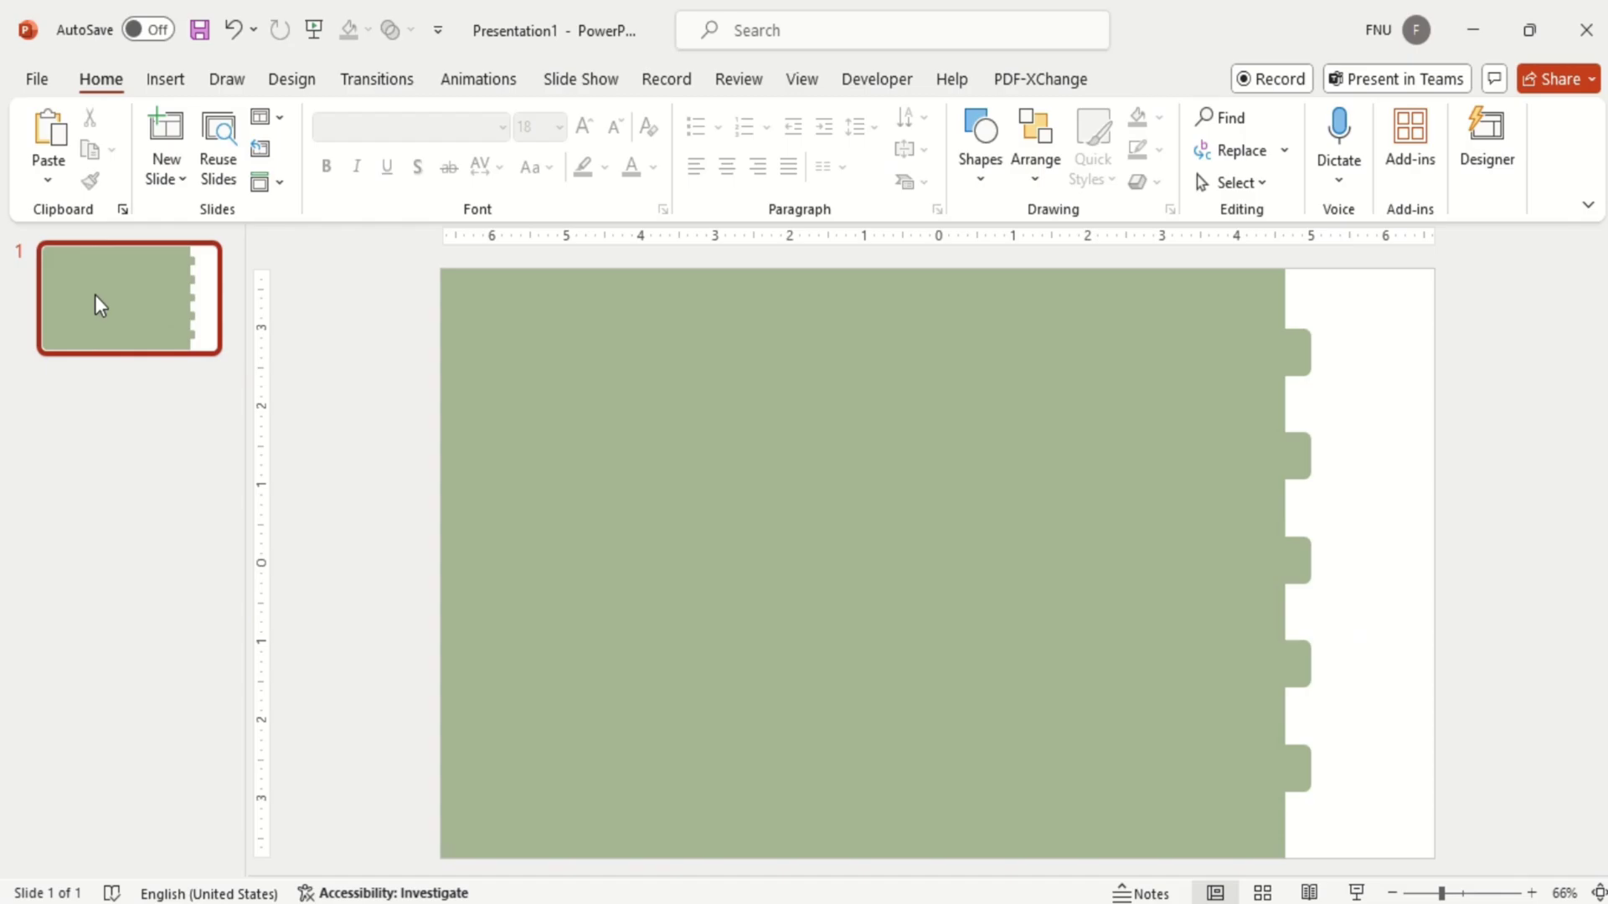
{"action": "key", "text": "ctrl+d"}
{"action": "key", "text": "ctrl+d"}
{"action": "key", "text": "ctrl+d"}
{"action": "key", "text": "ctrl+d"}
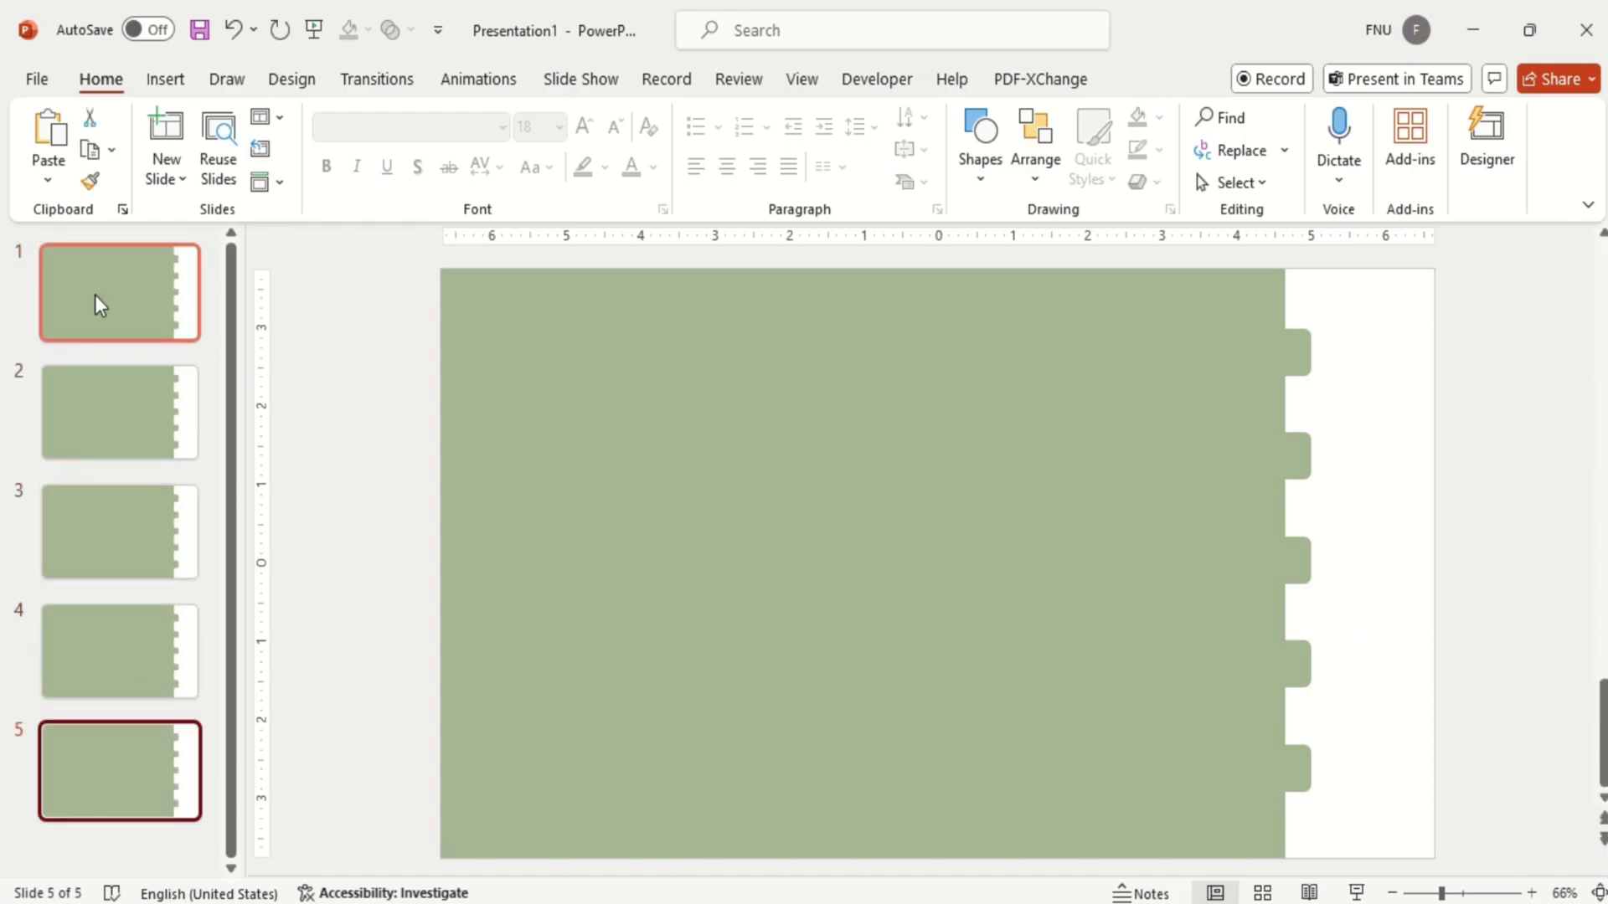
{"action": "right_click", "coordinate": [582, 494]}
{"action": "left_click", "coordinate": [717, 849]}
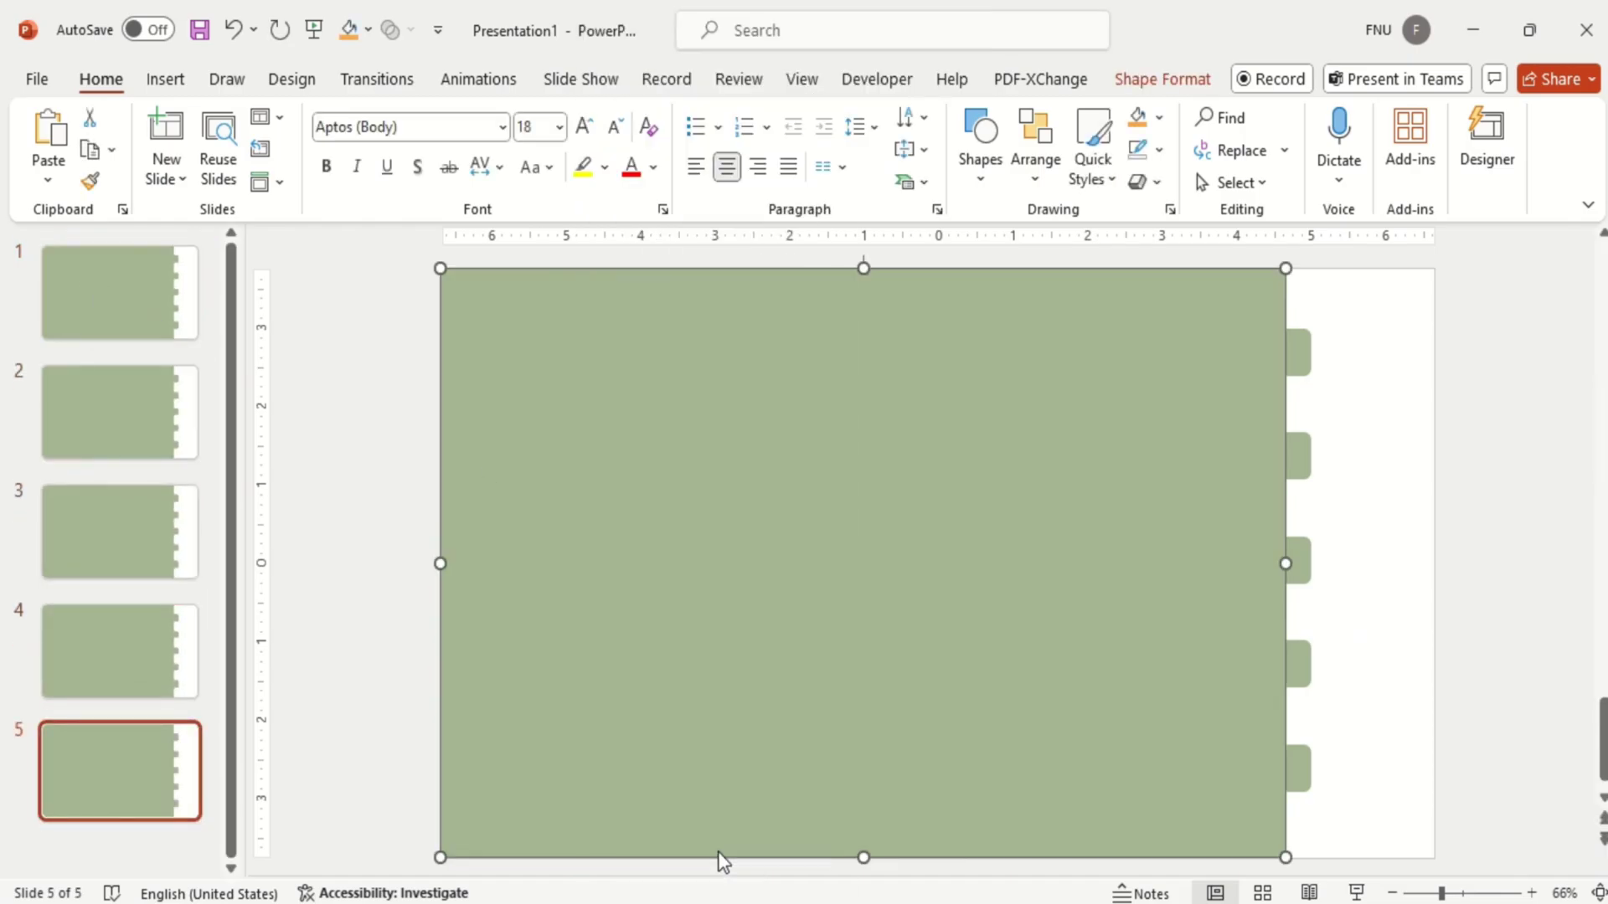
{"action": "left_click", "coordinate": [81, 282]}
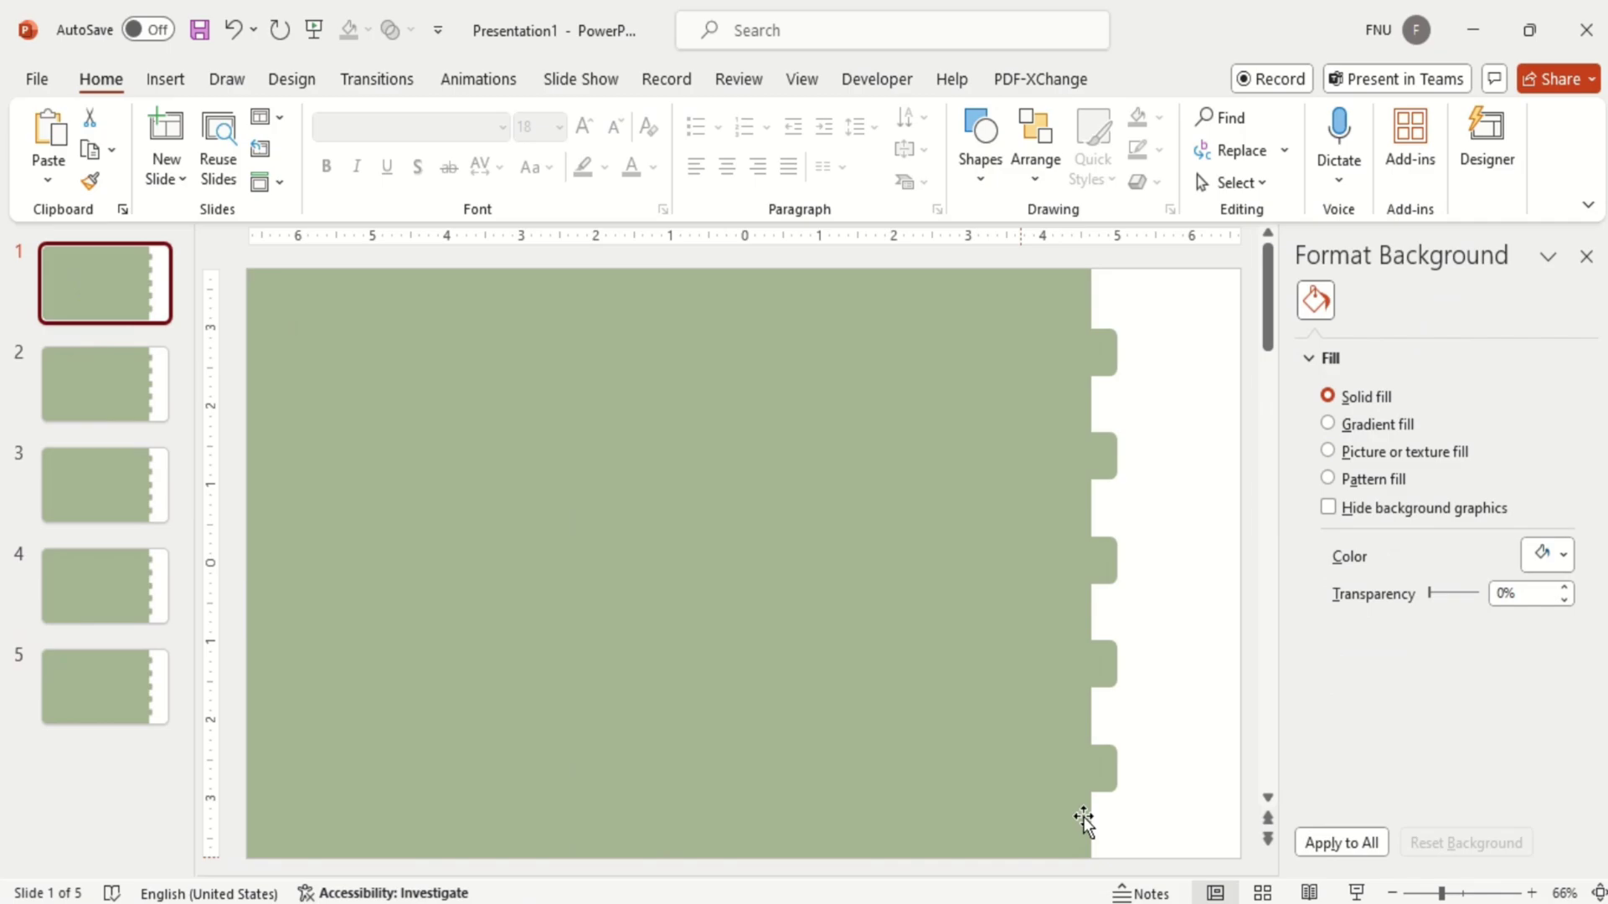
{"action": "left_click_drag", "start_coordinate": [1176, 722], "coordinate": [990, 247]}
{"action": "key", "text": "Delete"}
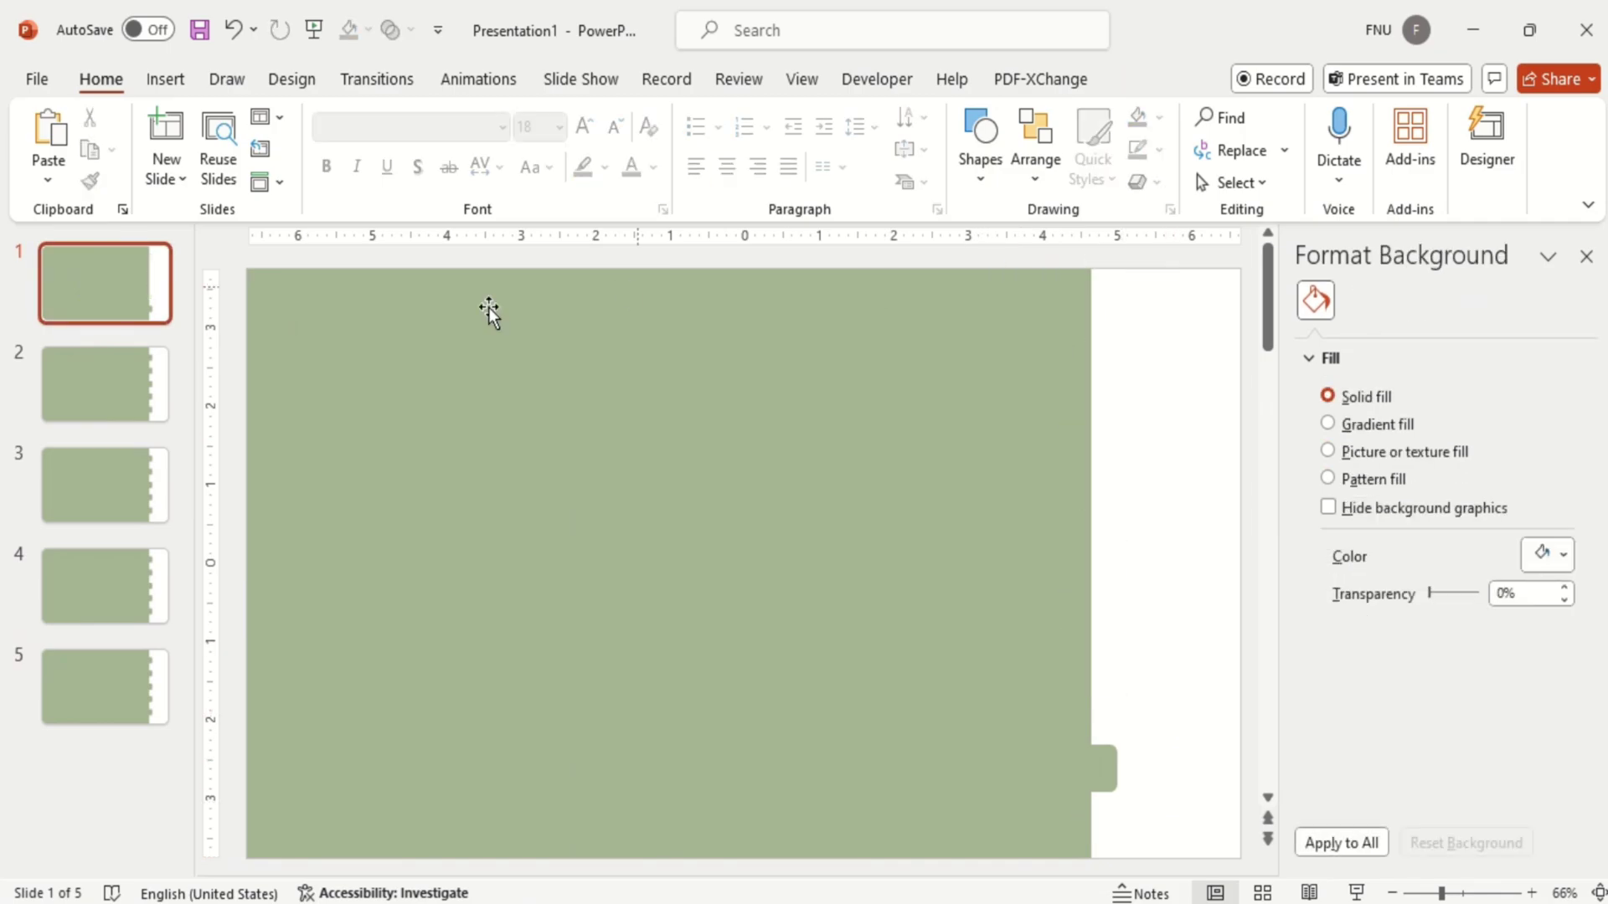
Step: On slide 2 keep only the second tab and colour it and the panel orange
{"action": "left_click", "coordinate": [154, 389]}
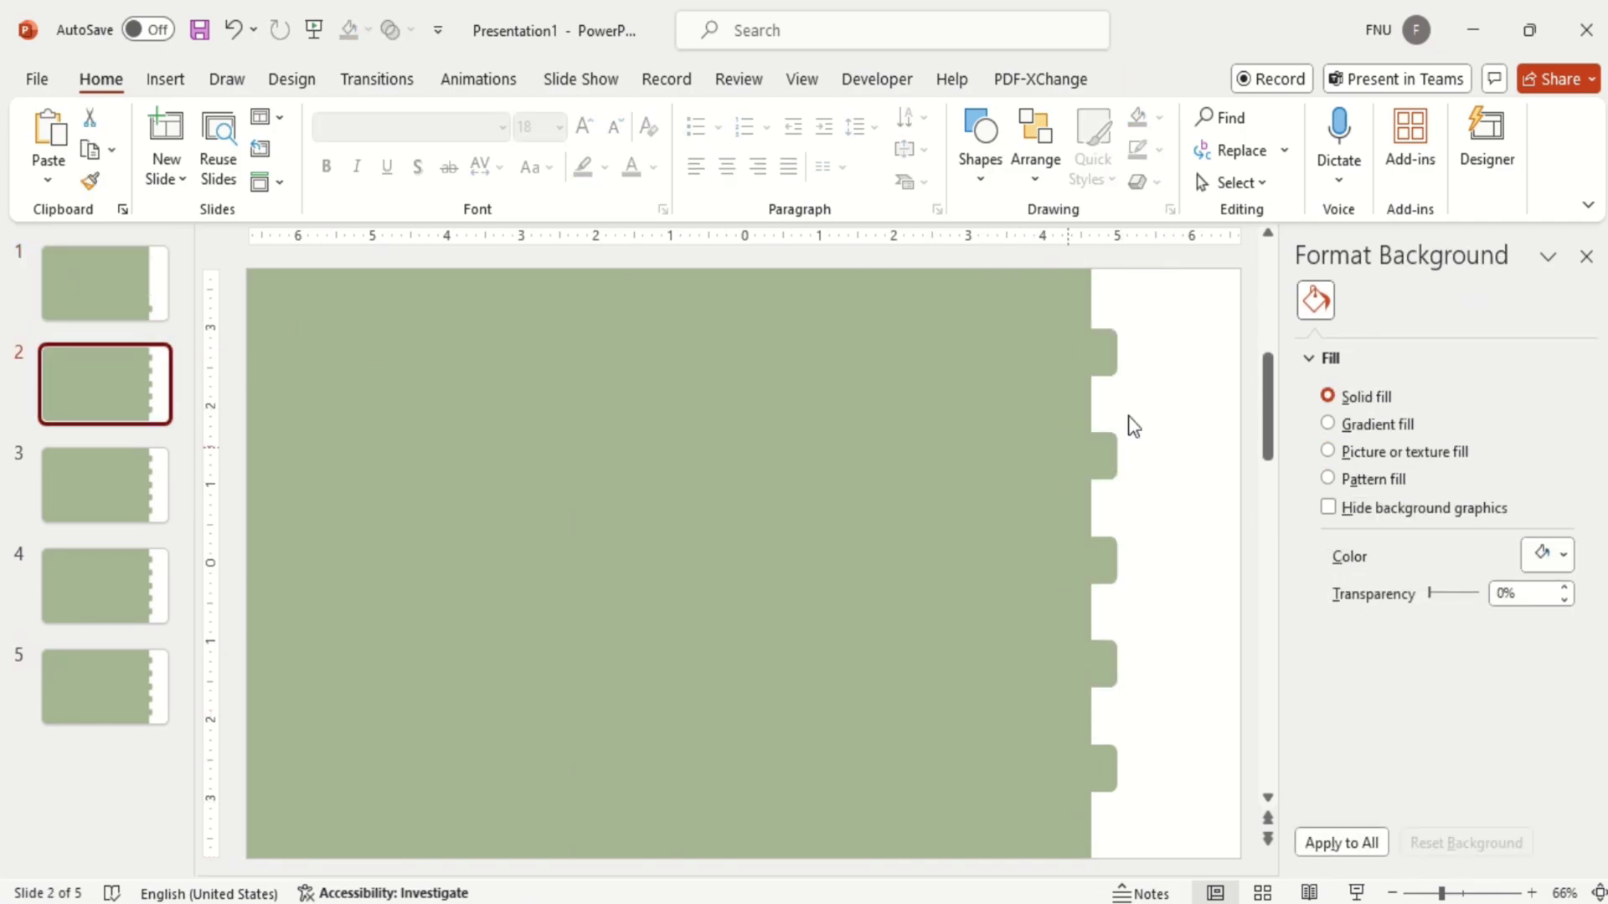
{"action": "left_click_drag", "start_coordinate": [1176, 637], "coordinate": [1035, 306]}
{"action": "key", "text": "Delete"}
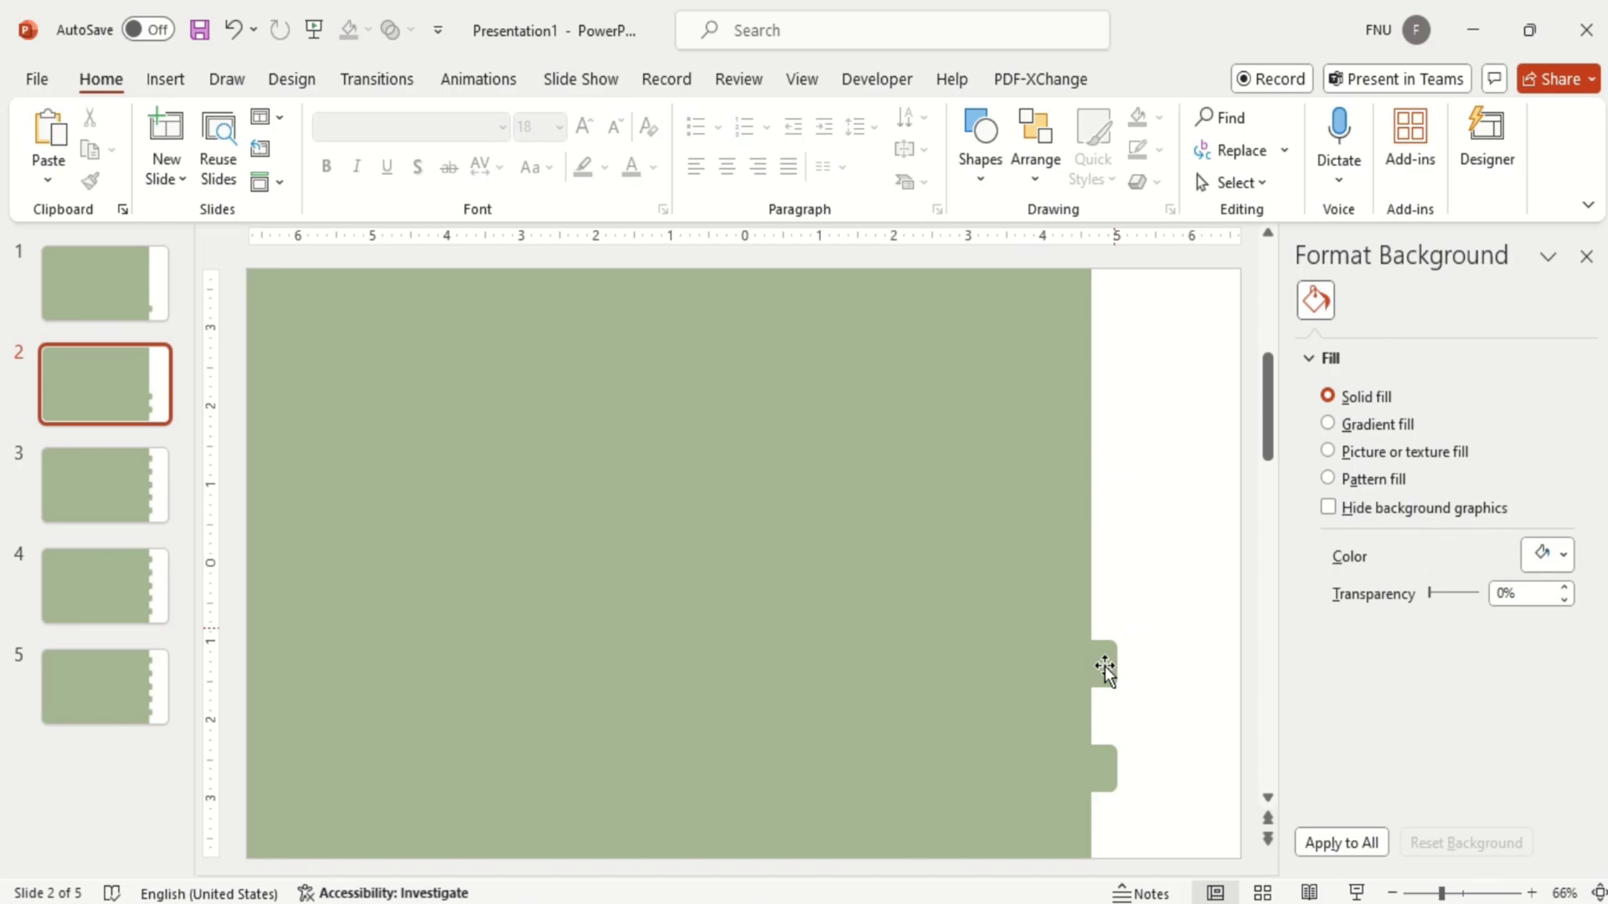
{"action": "left_click", "coordinate": [1112, 747]}
{"action": "key", "text": "Delete"}
{"action": "left_click", "coordinate": [1095, 678]}
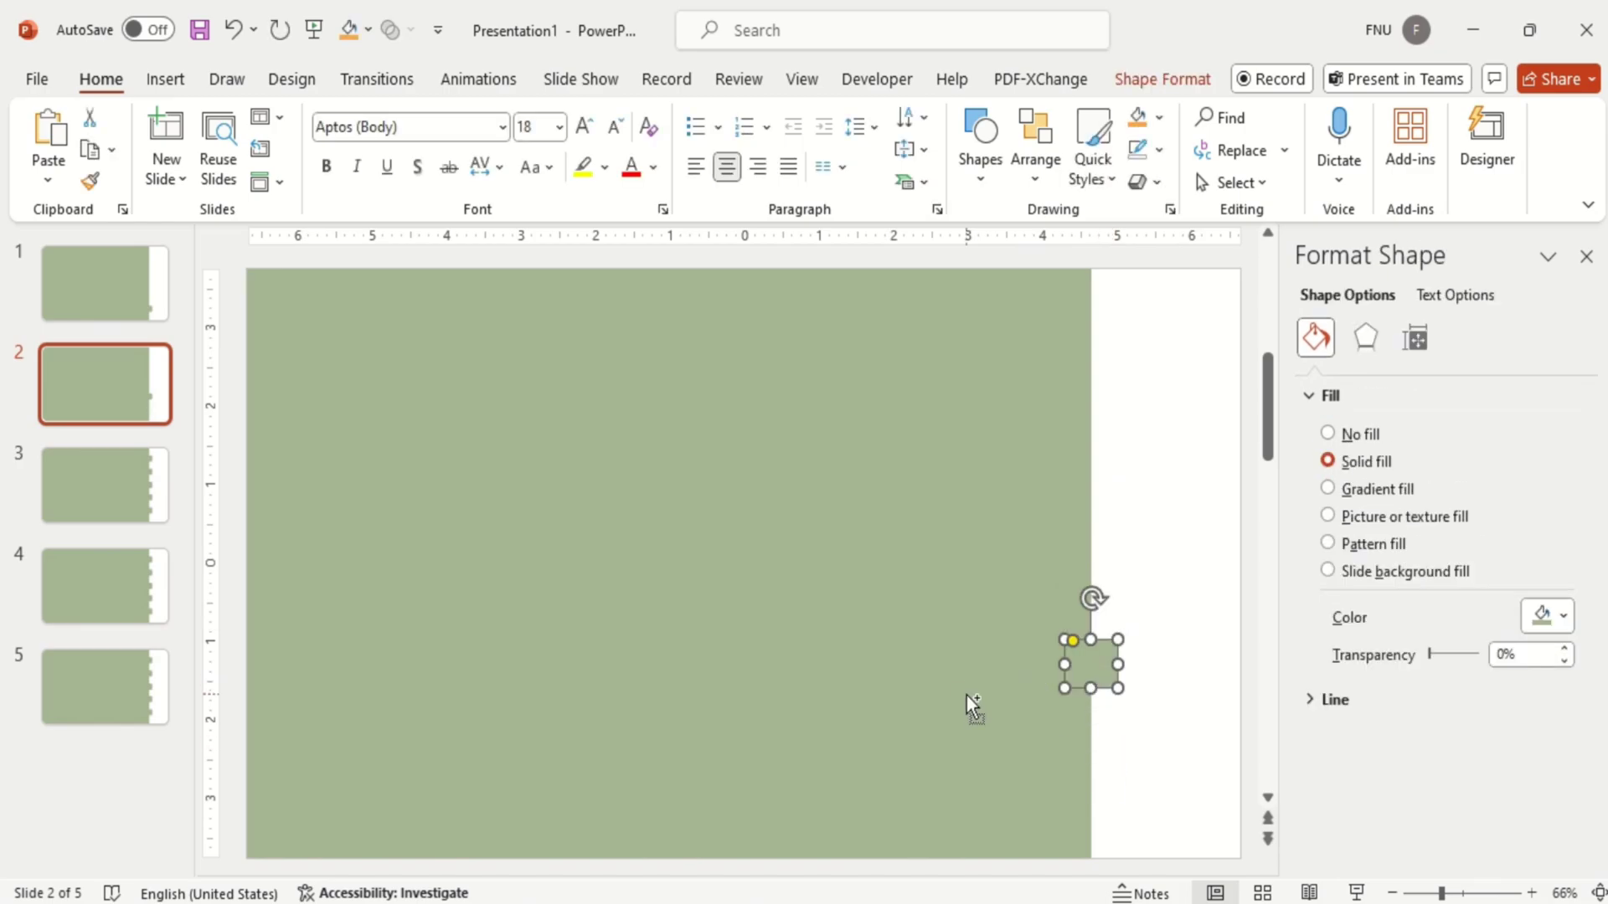
{"action": "left_click", "coordinate": [966, 696], "text": "shift"}
{"action": "left_click", "coordinate": [1553, 618]}
{"action": "left_click", "coordinate": [1525, 359]}
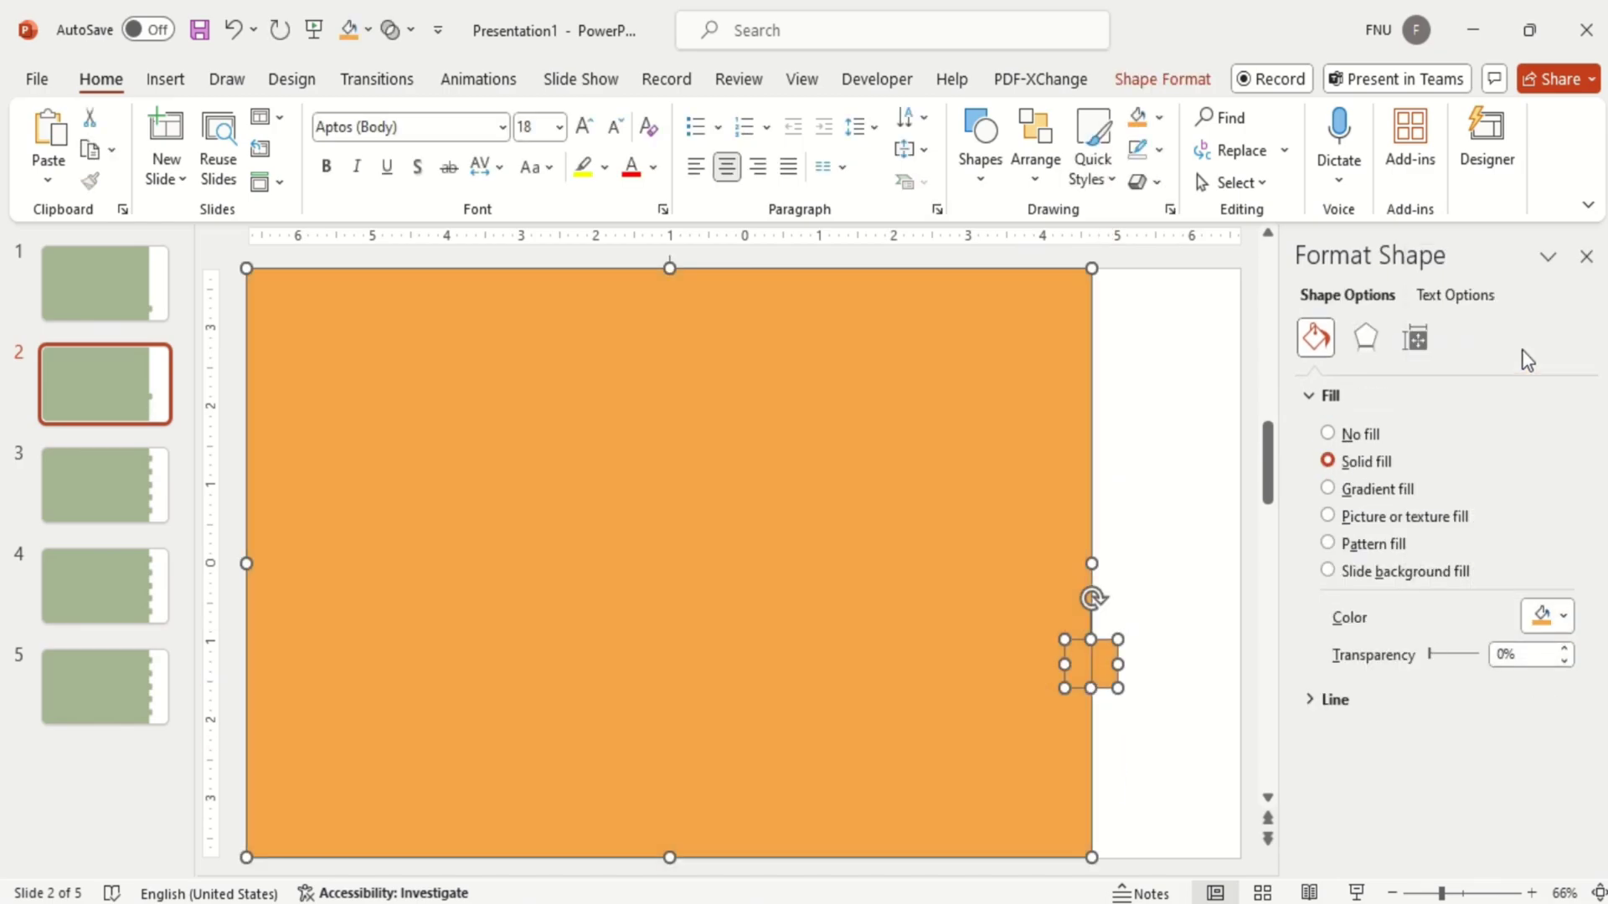
Step: On slide 3 keep only the middle tab and colour it and the panel gold
{"action": "left_click", "coordinate": [100, 496]}
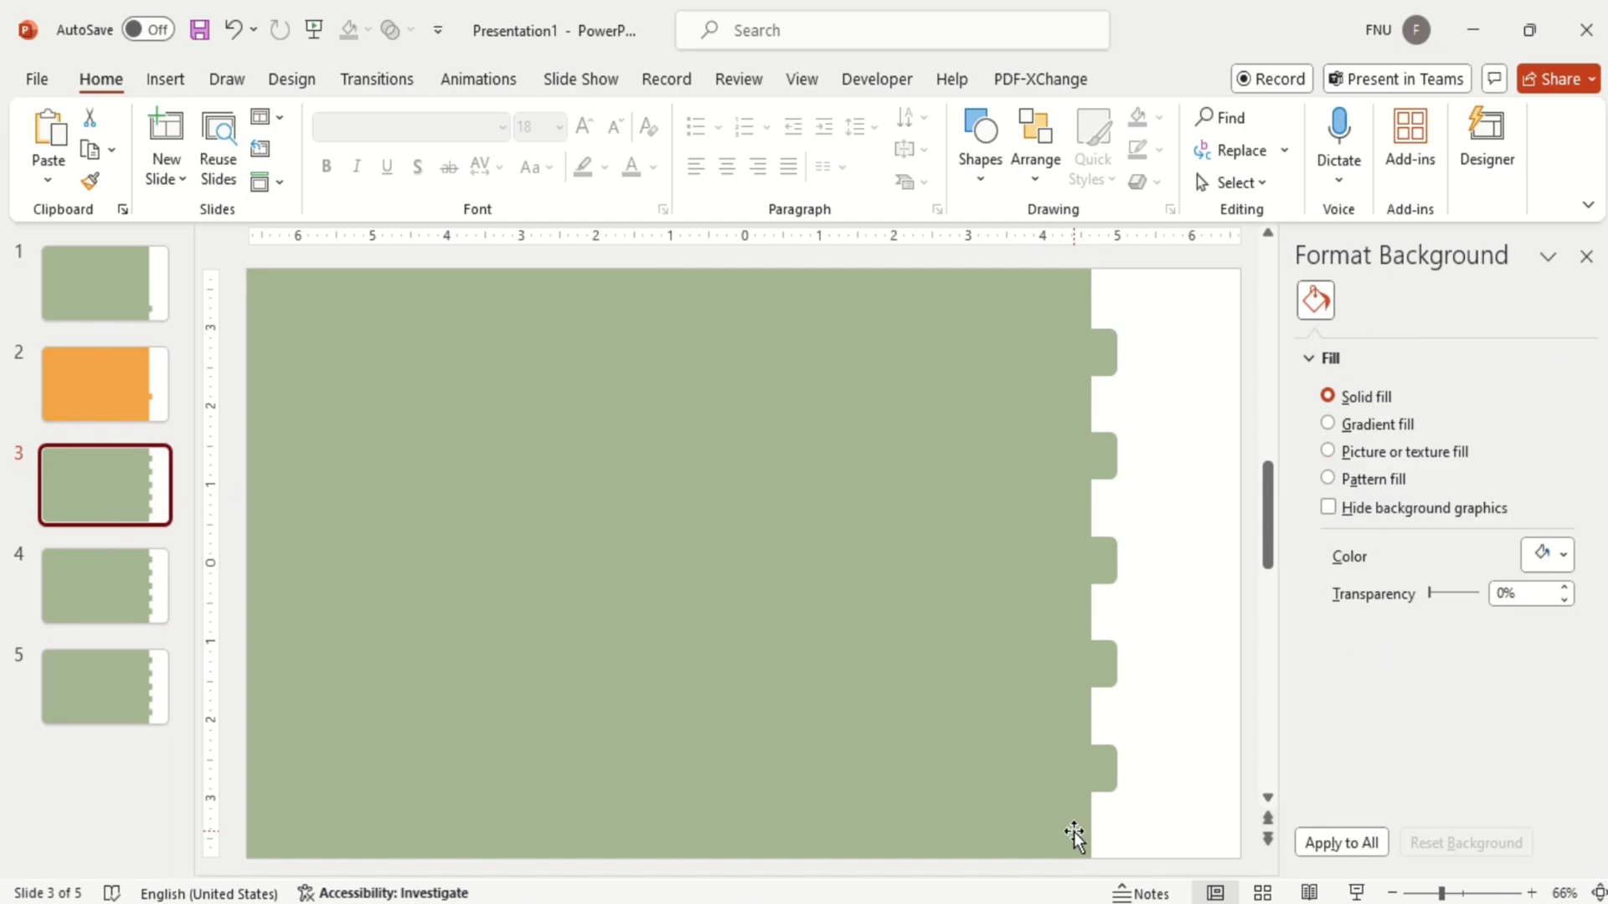
{"action": "left_click_drag", "start_coordinate": [1176, 818], "coordinate": [1057, 640]}
{"action": "left_click_drag", "start_coordinate": [1157, 506], "coordinate": [1042, 316]}
{"action": "key", "text": "Delete"}
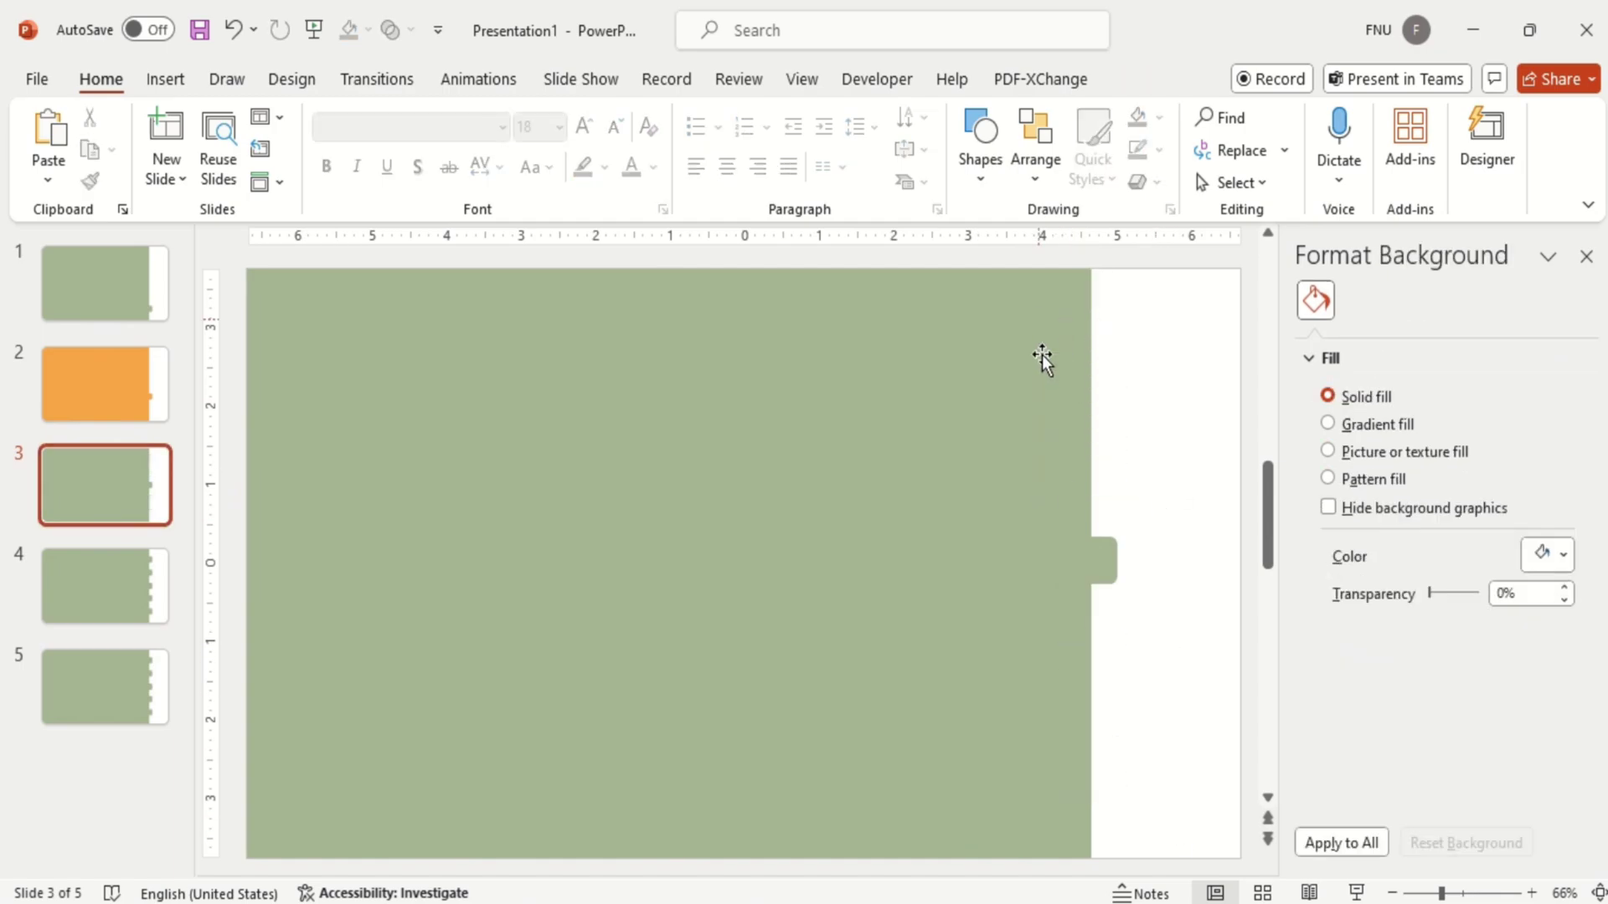
{"action": "left_click", "coordinate": [1092, 560]}
{"action": "left_click", "coordinate": [1025, 550], "text": "shift"}
{"action": "left_click", "coordinate": [1553, 615]}
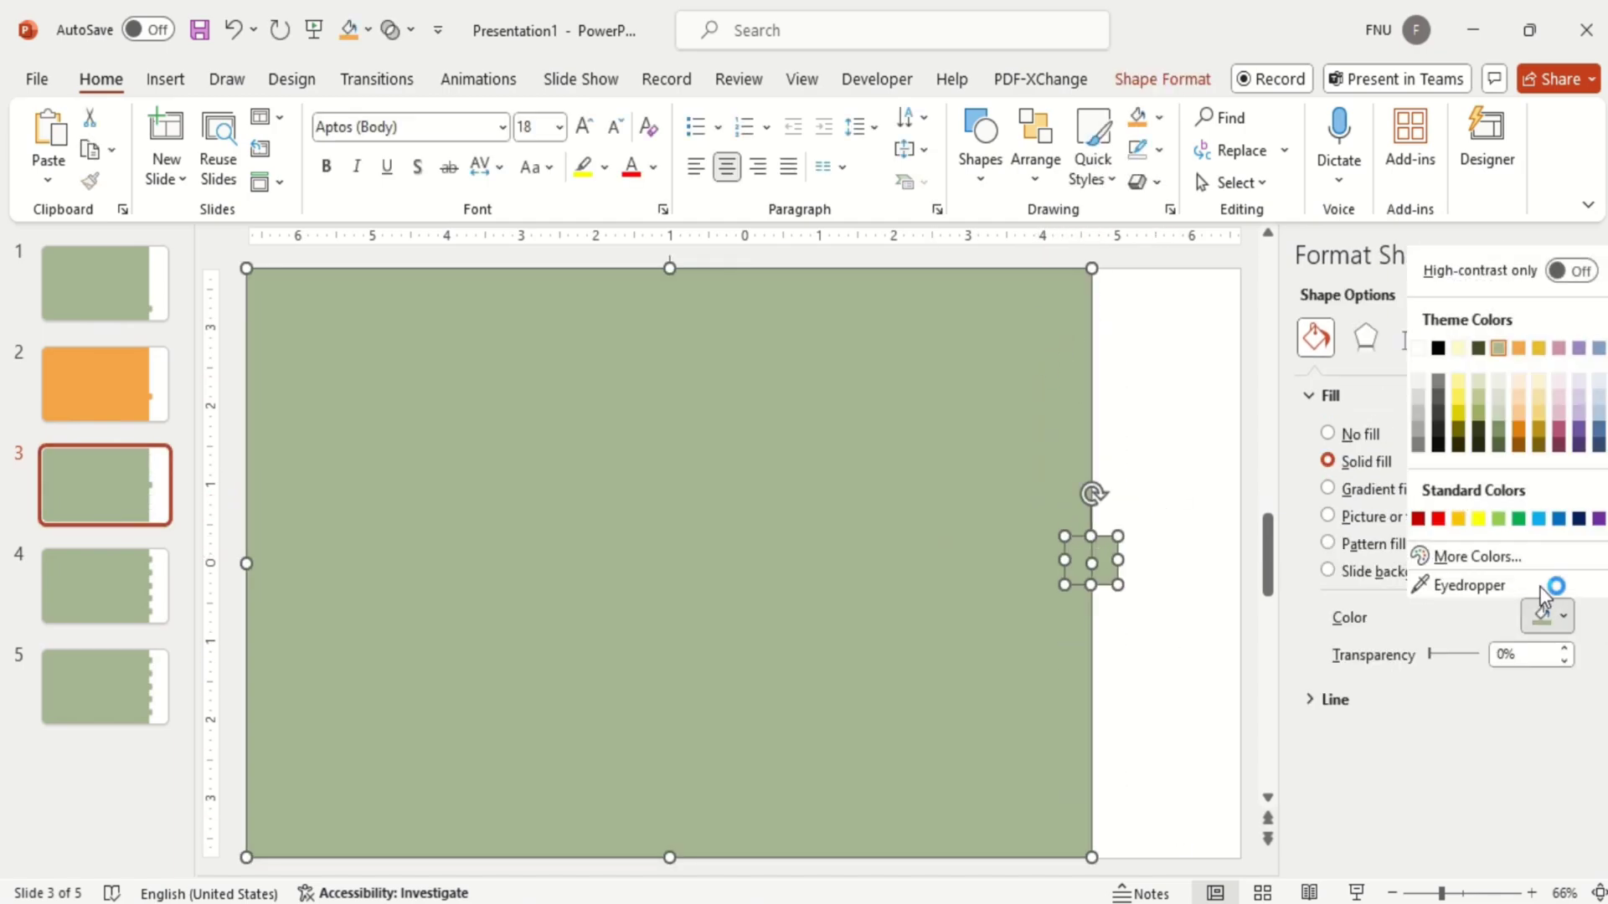
{"action": "left_click", "coordinate": [1543, 363]}
Step: On slide 4 keep only the second-from-top tab and colour it and the panel pink
{"action": "left_click", "coordinate": [126, 609]}
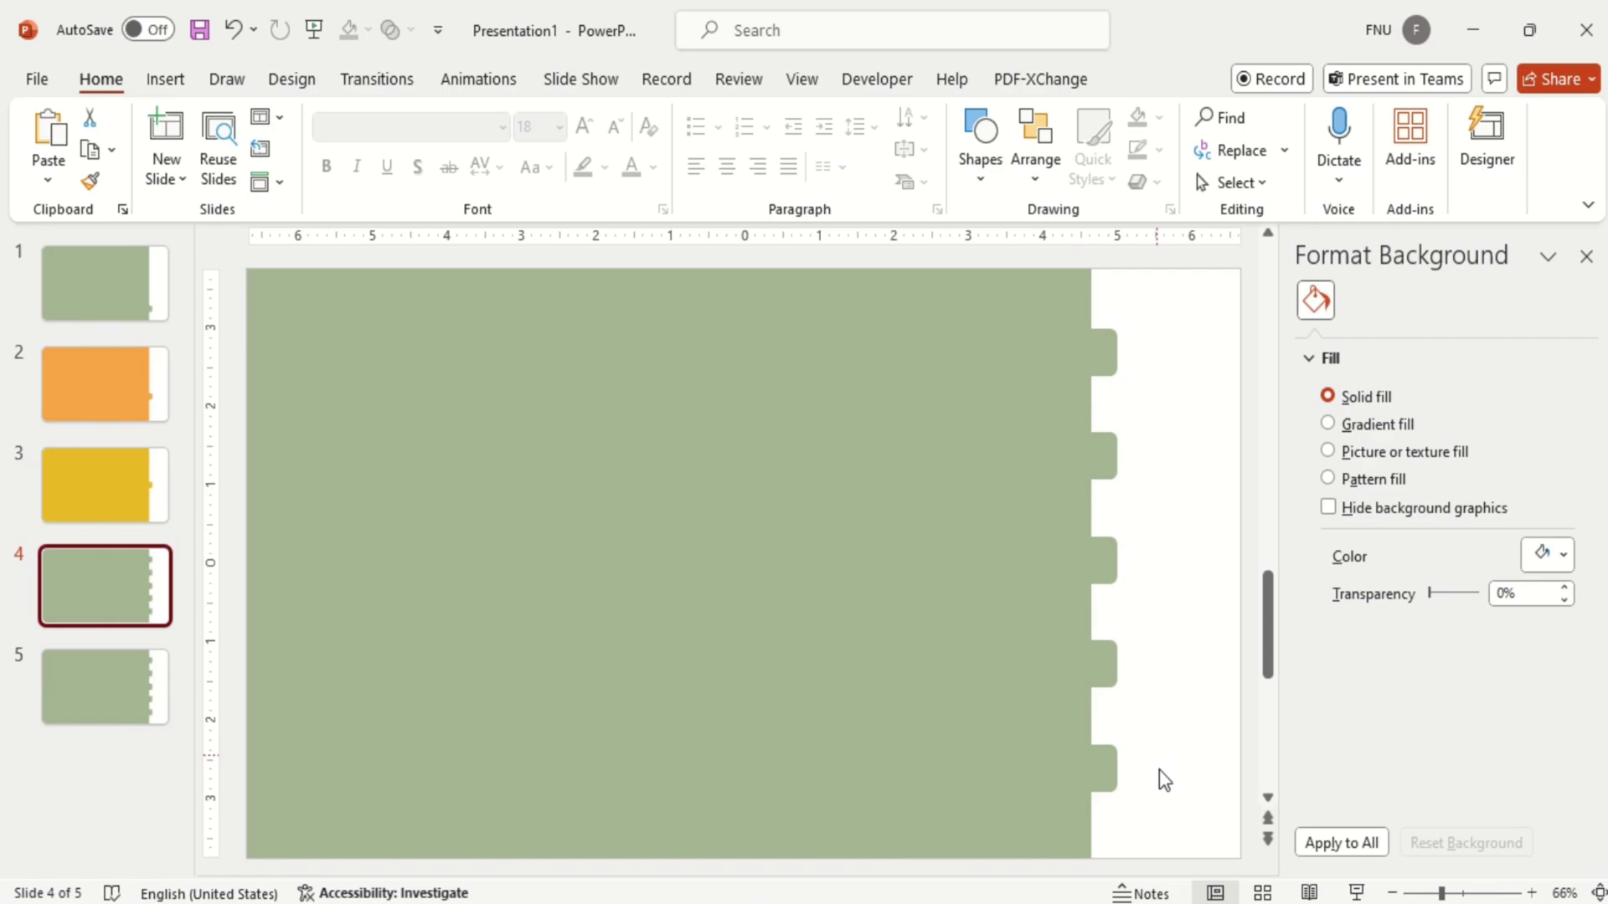
{"action": "left_click_drag", "start_coordinate": [1161, 795], "coordinate": [1031, 487]}
{"action": "key", "text": "Delete"}
{"action": "left_click", "coordinate": [1101, 352]}
{"action": "key", "text": "Delete"}
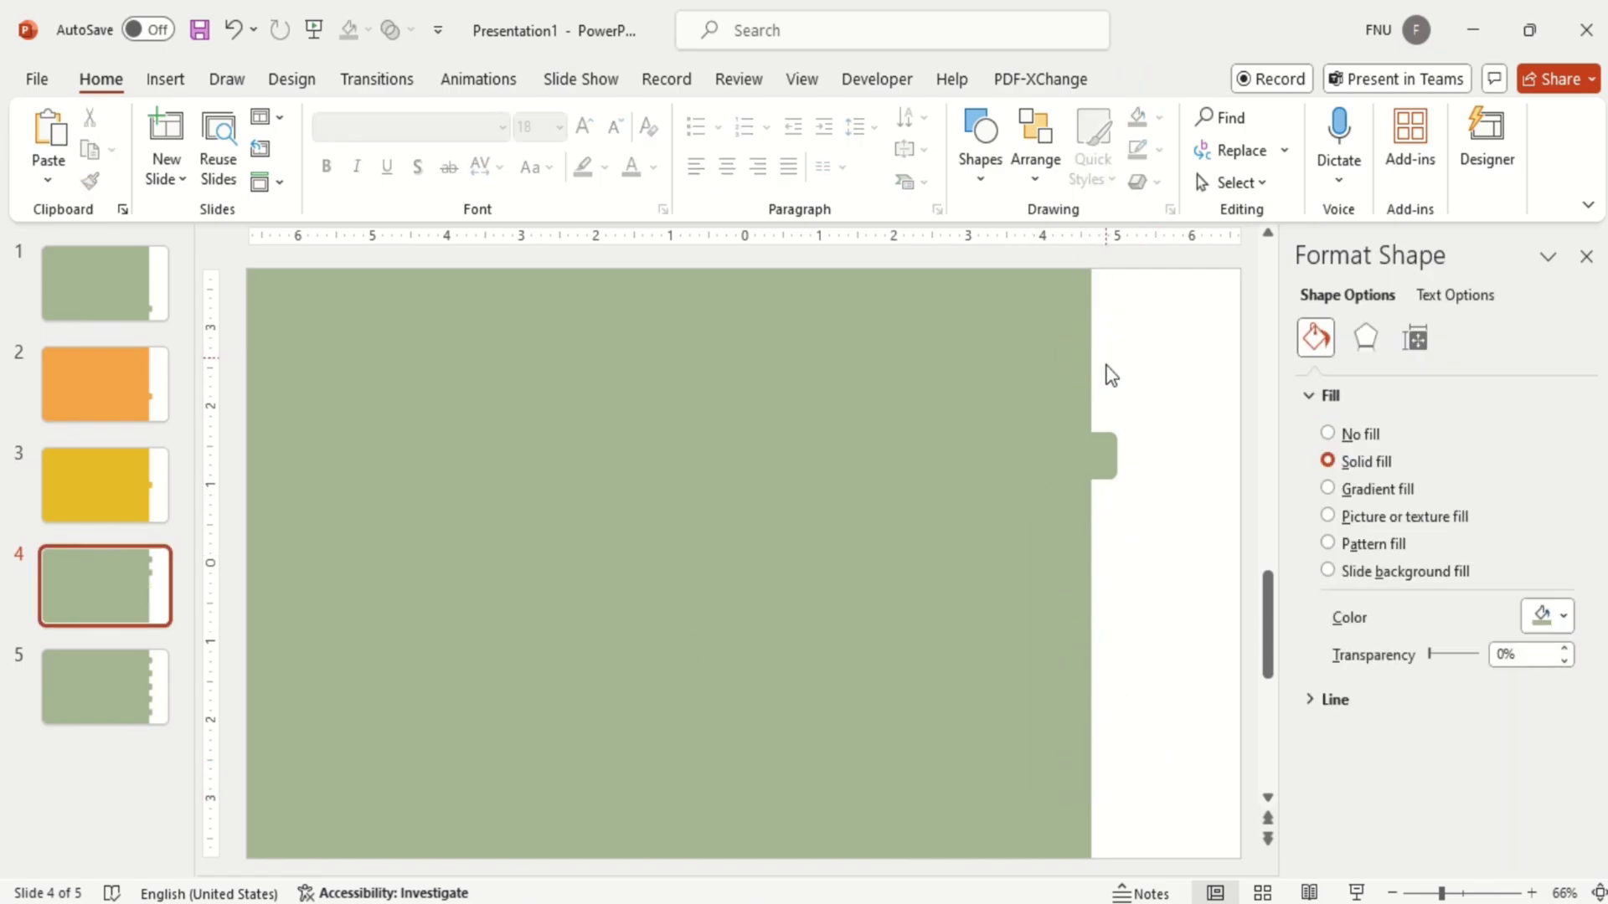
{"action": "left_click", "coordinate": [1099, 456]}
{"action": "left_click", "coordinate": [922, 603], "text": "shift"}
{"action": "left_click", "coordinate": [1554, 615]}
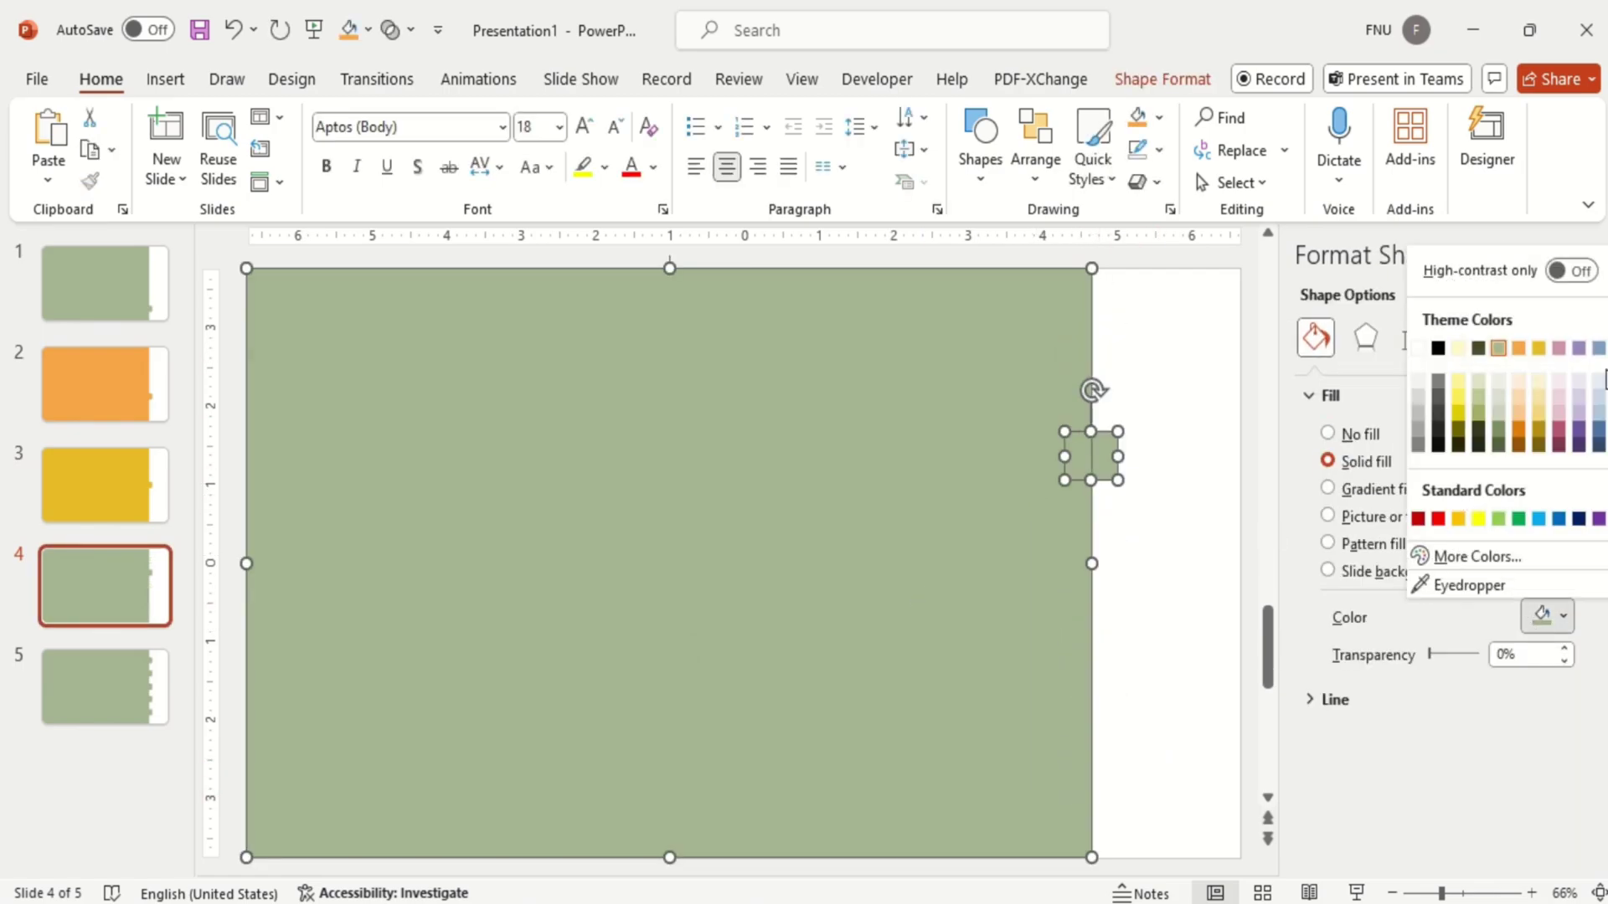
{"action": "left_click", "coordinate": [1566, 352]}
Step: On slide 5 keep only the top tab, colour it and the panel purple, and return to slide 1
{"action": "left_click", "coordinate": [117, 686]}
{"action": "mouse_move", "coordinate": [1170, 803]}
{"action": "left_mouse_down"}
{"action": "mouse_move", "coordinate": [970, 428]}
{"action": "mouse_move", "coordinate": [979, 392]}
{"action": "left_mouse_up"}
{"action": "key", "text": "Delete"}
{"action": "left_click", "coordinate": [1102, 363]}
{"action": "left_click", "coordinate": [1043, 446], "text": "shift"}
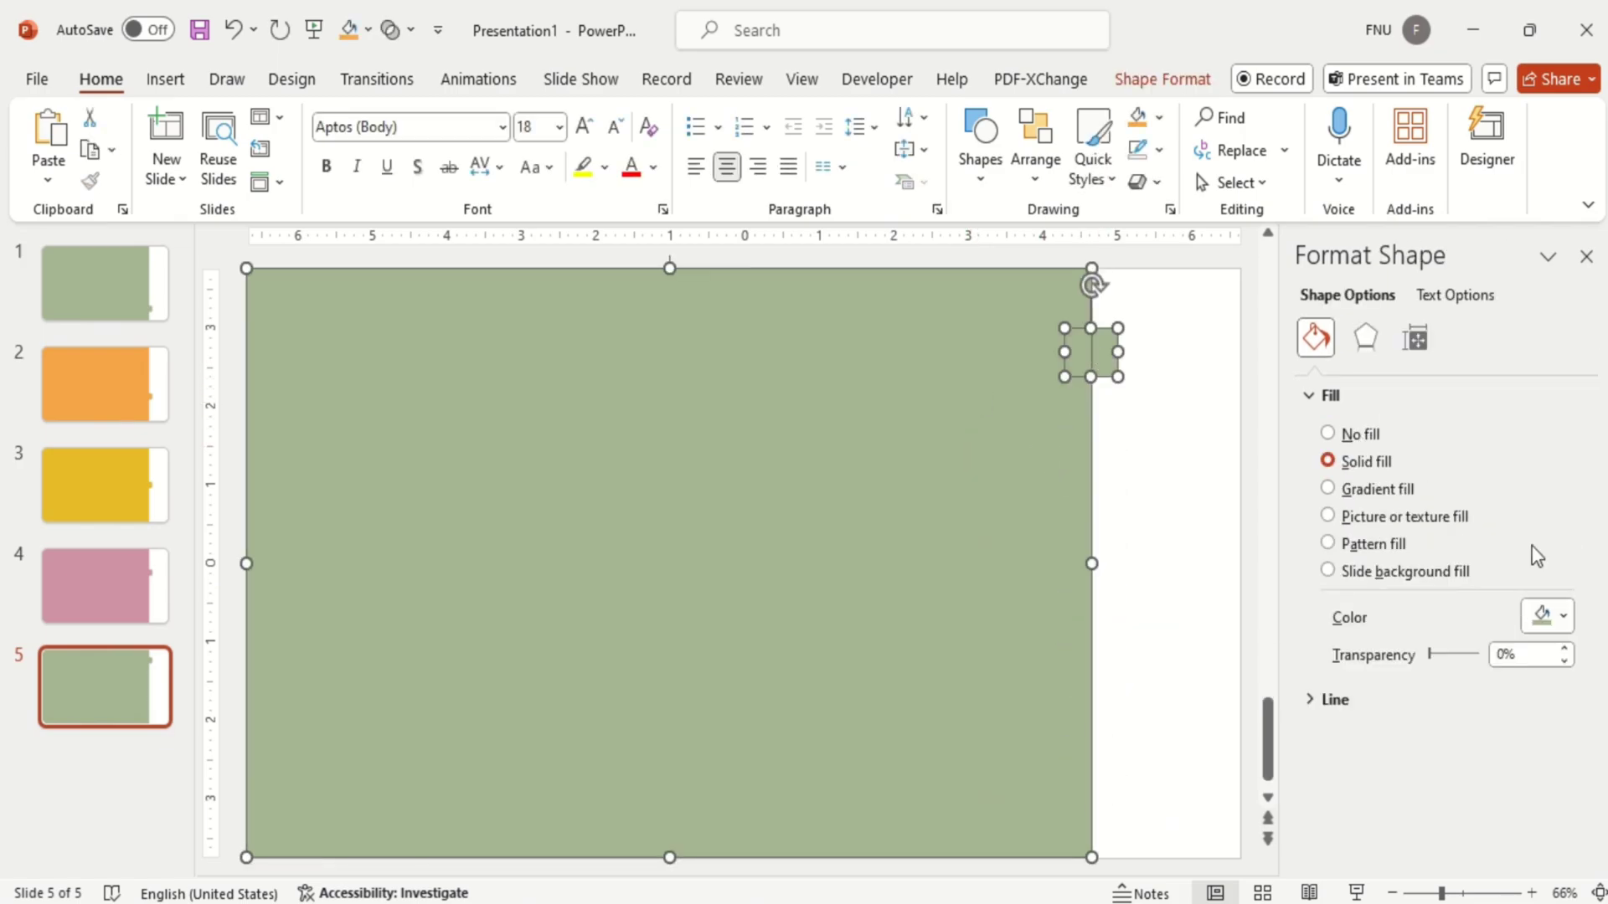
{"action": "left_click", "coordinate": [1553, 616]}
{"action": "left_click", "coordinate": [1580, 352]}
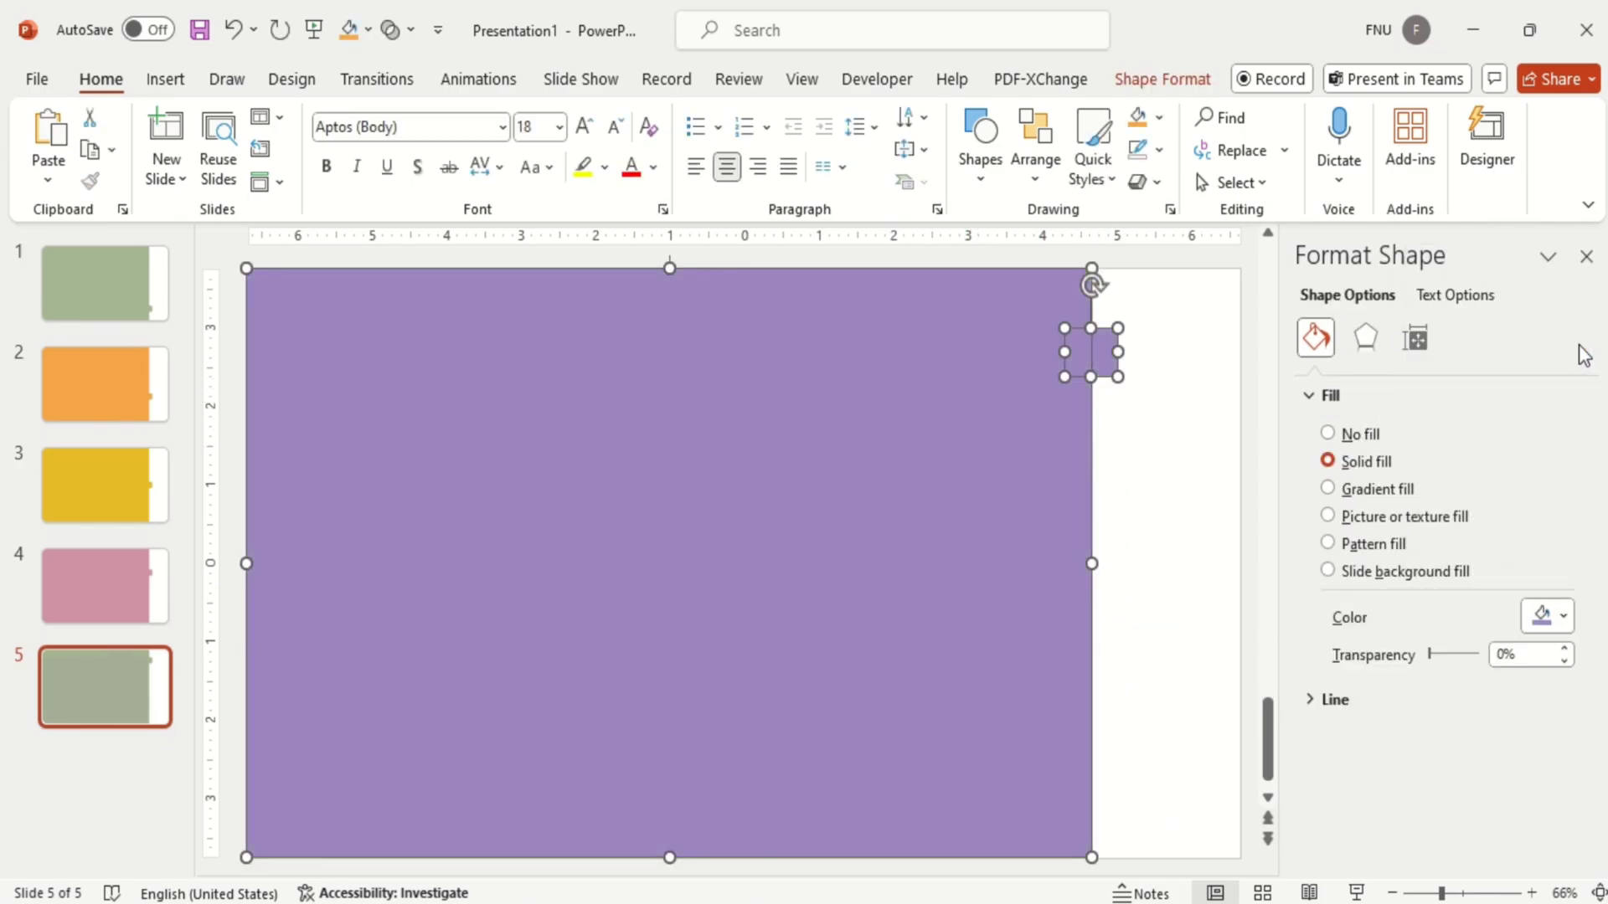
{"action": "left_click", "coordinate": [144, 278]}
Step: Add a text box reading 01 near the panel's top in Casanova Scotia at size 115
{"action": "left_click", "coordinate": [776, 342]}
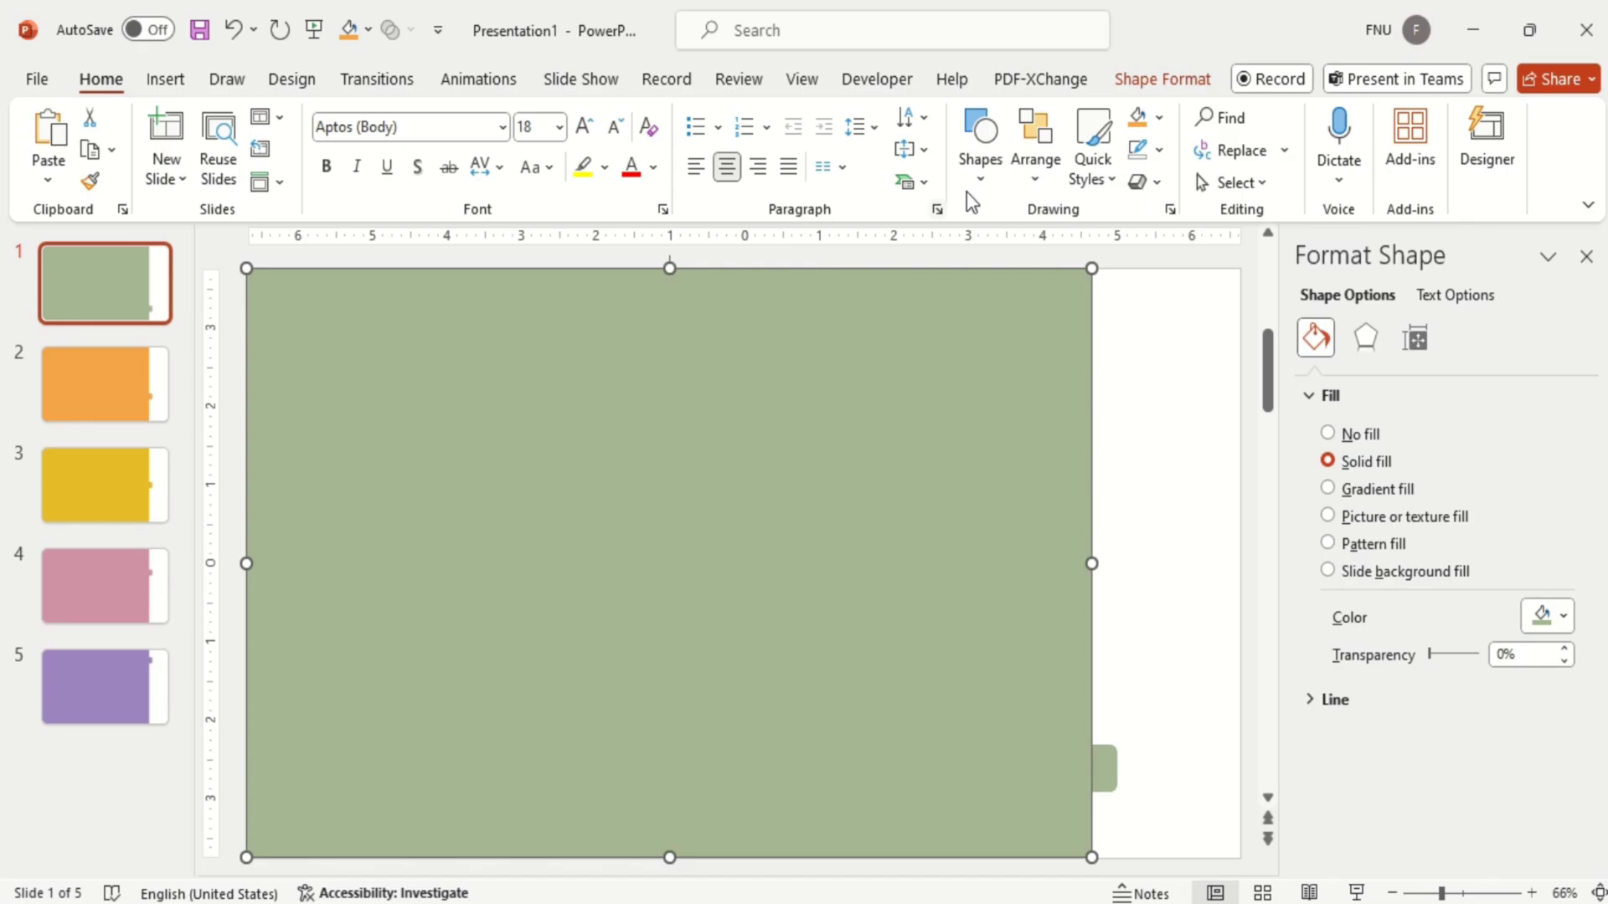
{"action": "left_click", "coordinate": [993, 165]}
{"action": "left_click", "coordinate": [971, 245]}
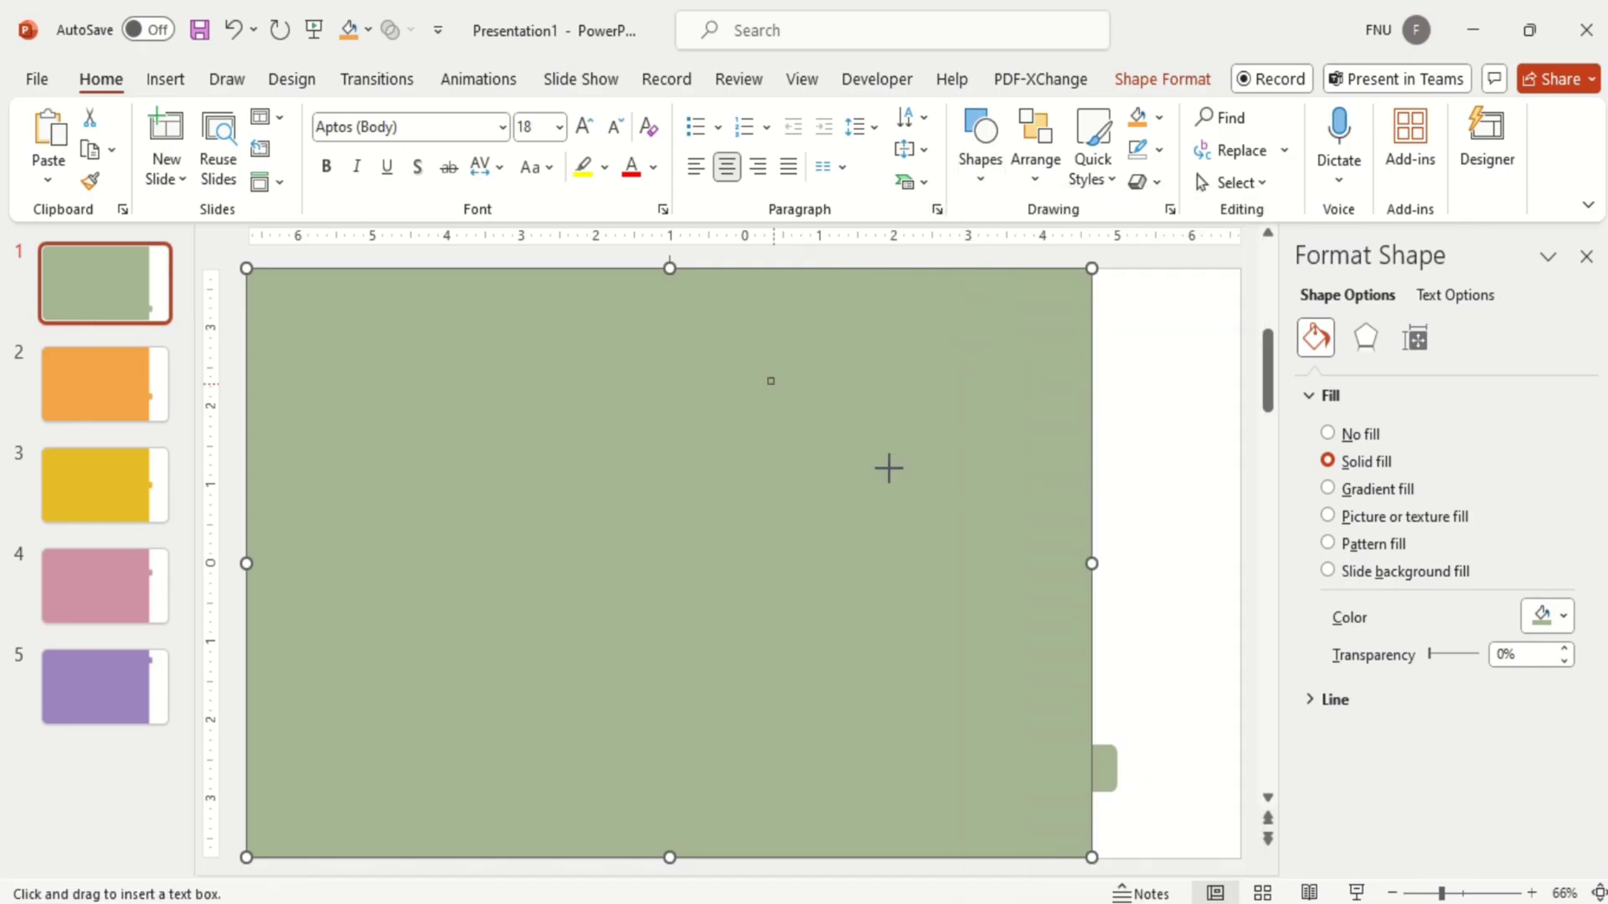
{"action": "left_click_drag", "start_coordinate": [765, 376], "coordinate": [912, 482]}
{"action": "type", "text": "01"}
{"action": "left_click", "coordinate": [886, 410]}
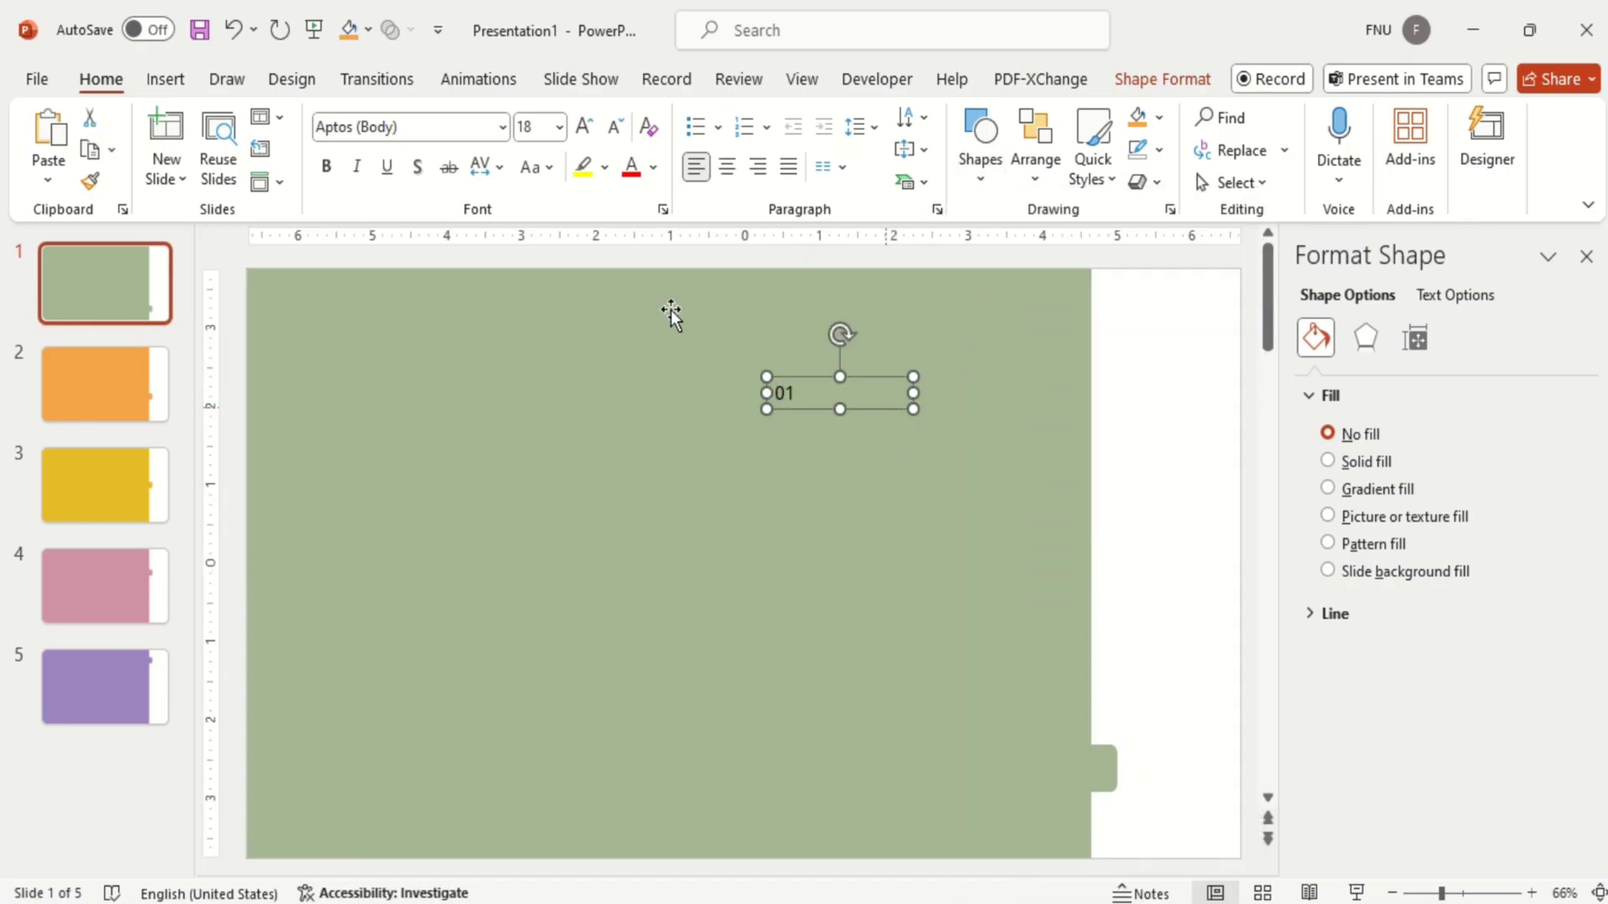
{"action": "left_click", "coordinate": [457, 127]}
{"action": "type", "text": "Casanova Scotia"}
{"action": "key", "text": "Return"}
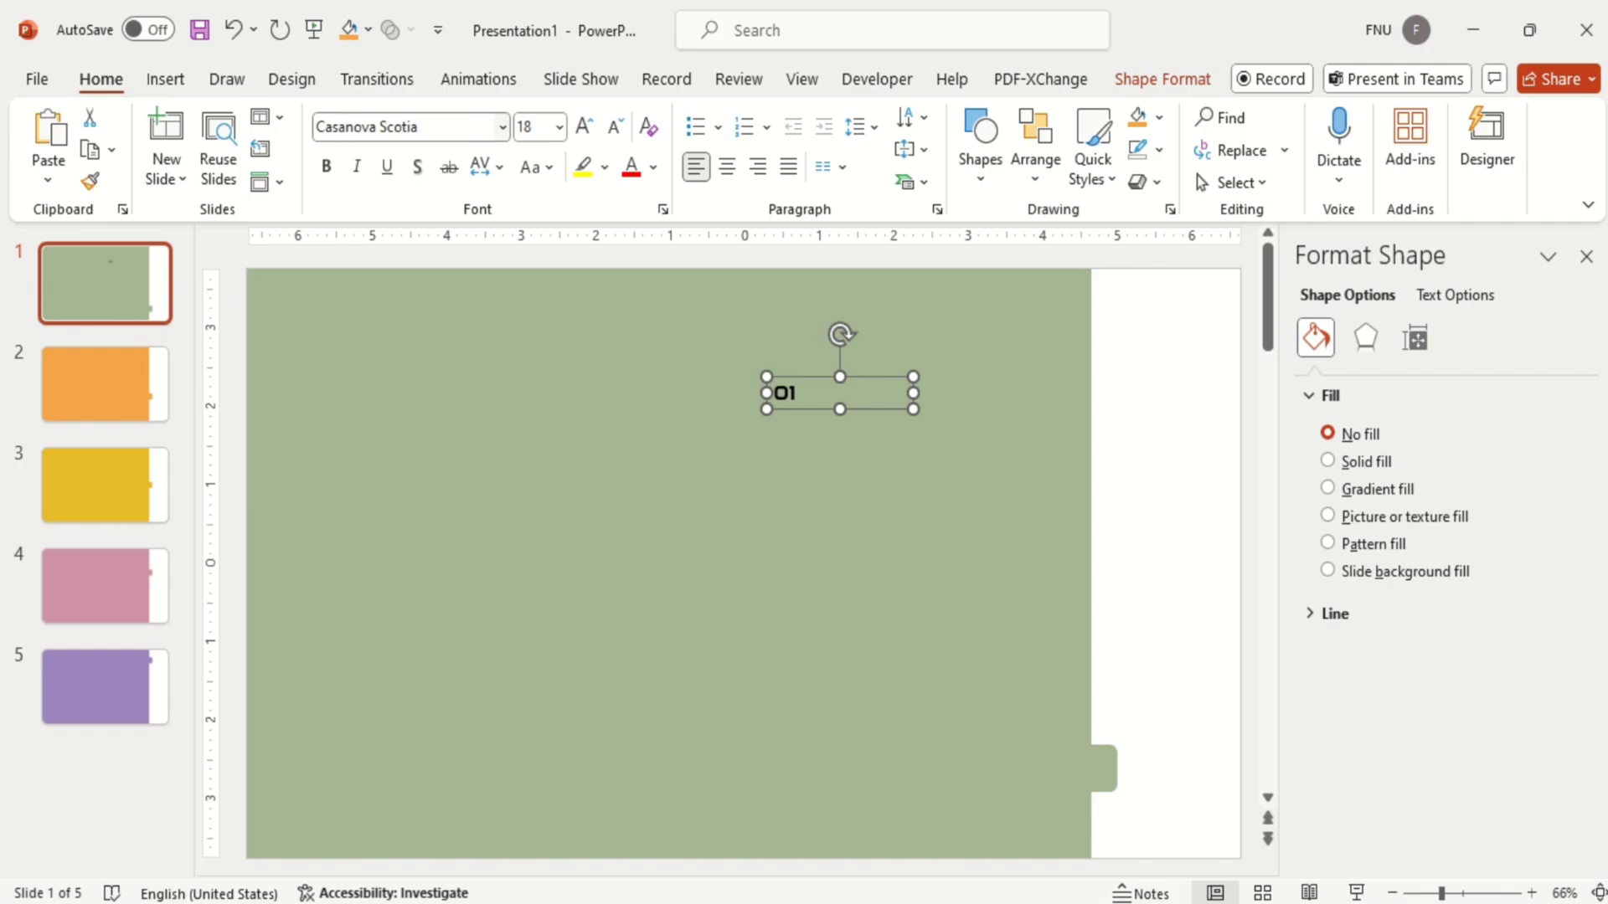
{"action": "type", "text": "115"}
{"action": "key", "text": "Return"}
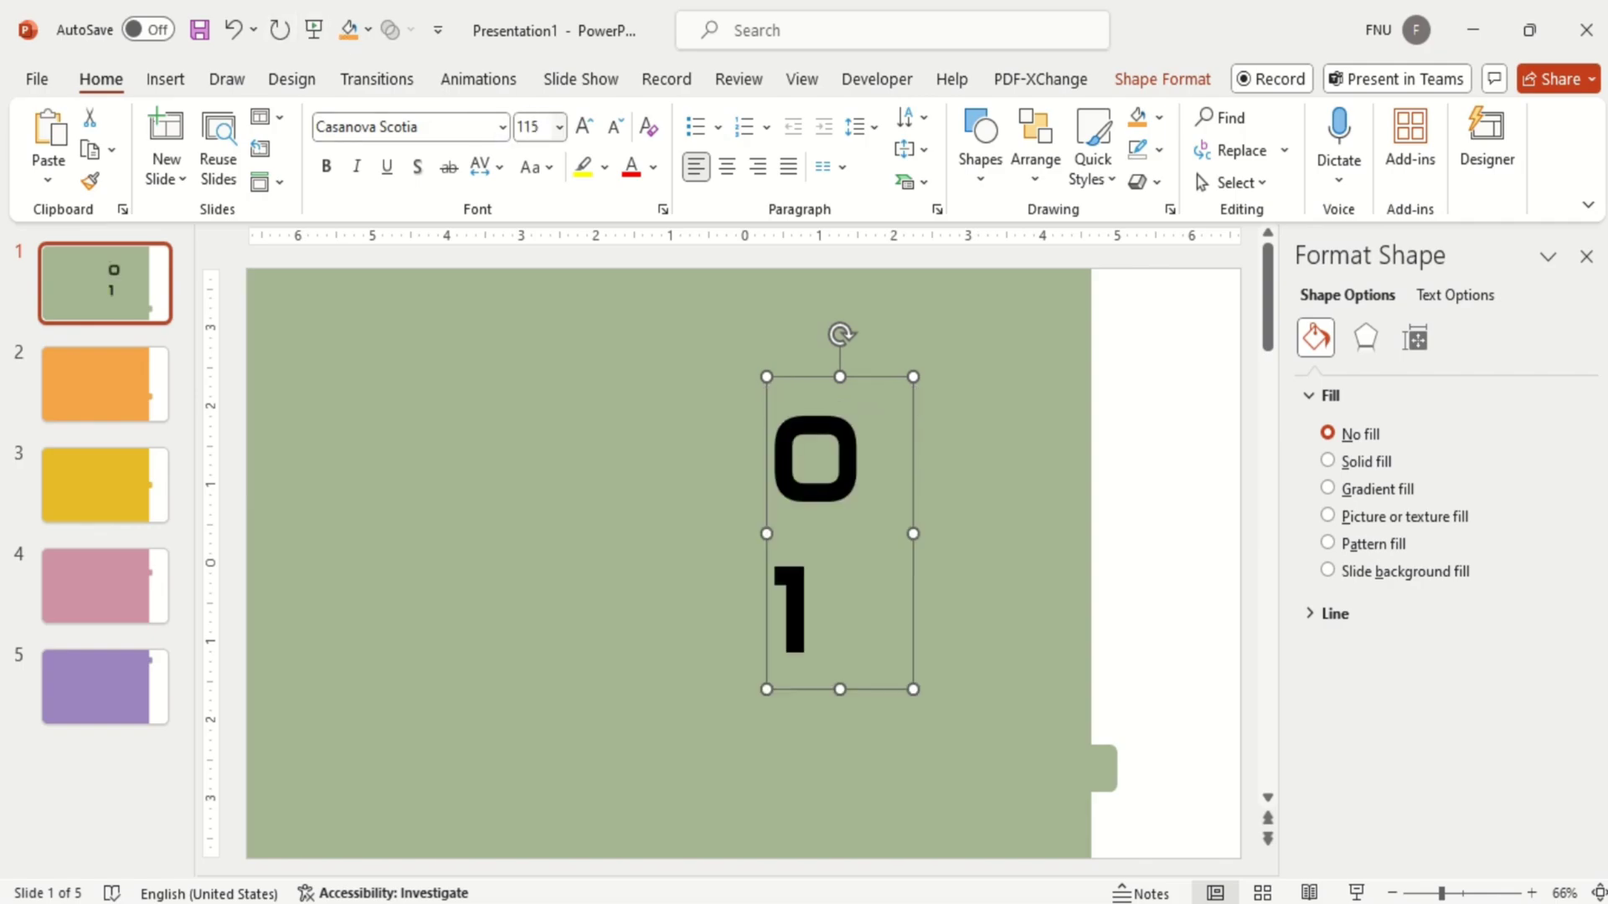
Step: Widen and centre the 01, move it up, add a shadow and set its text fill 50% transparent
{"action": "left_click_drag", "start_coordinate": [915, 531], "coordinate": [941, 534]}
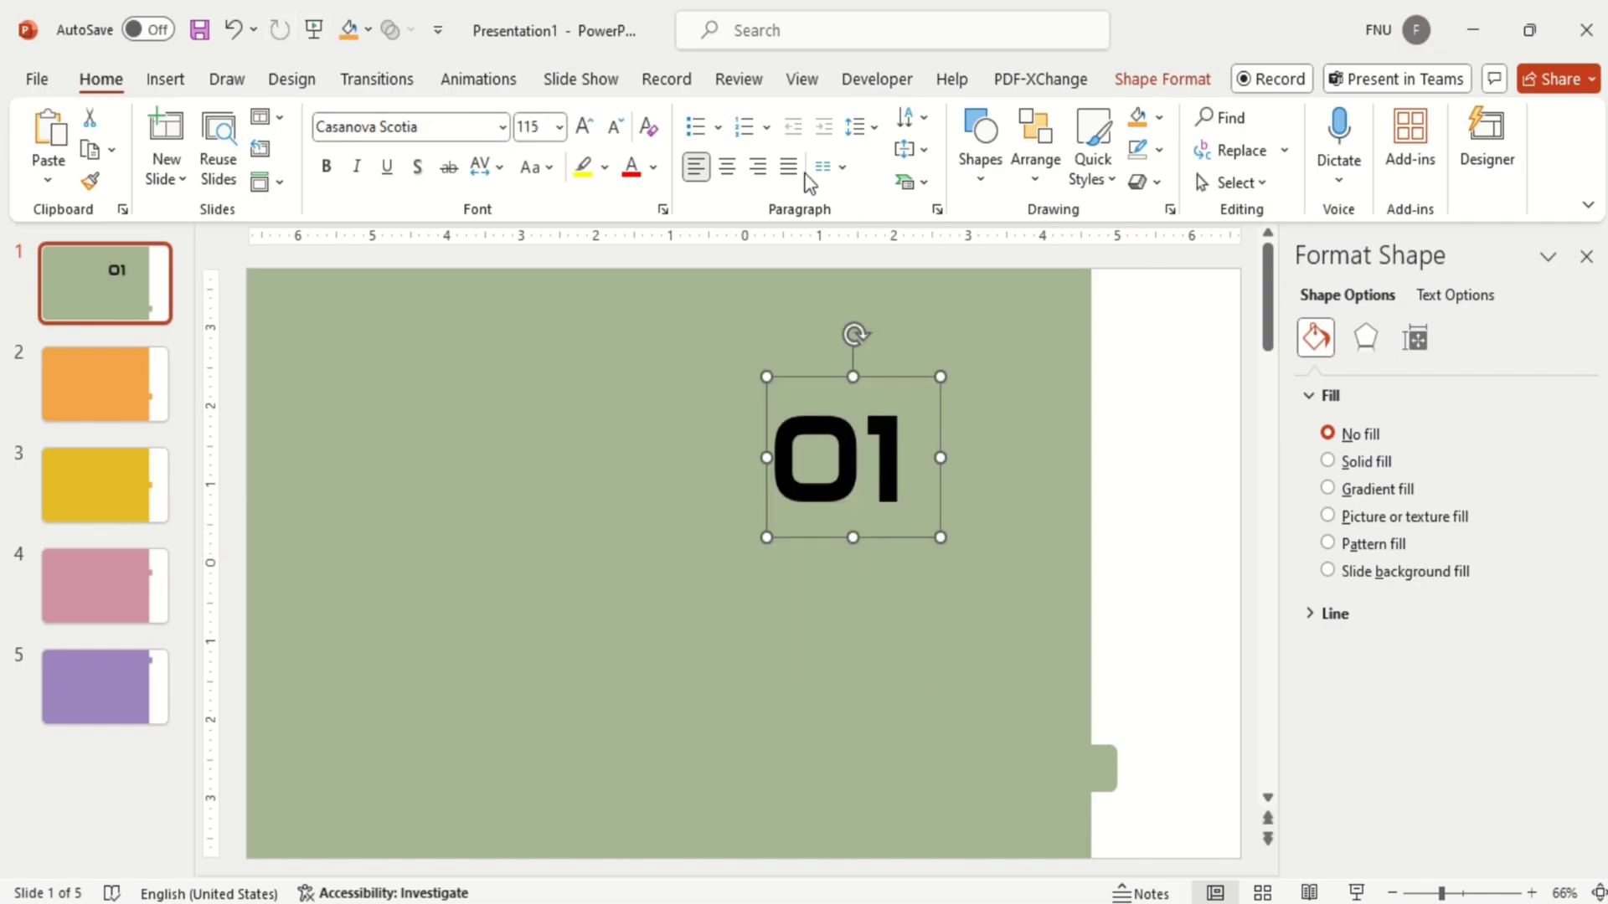
{"action": "left_click", "coordinate": [729, 168]}
{"action": "left_click_drag", "start_coordinate": [766, 458], "coordinate": [706, 457]}
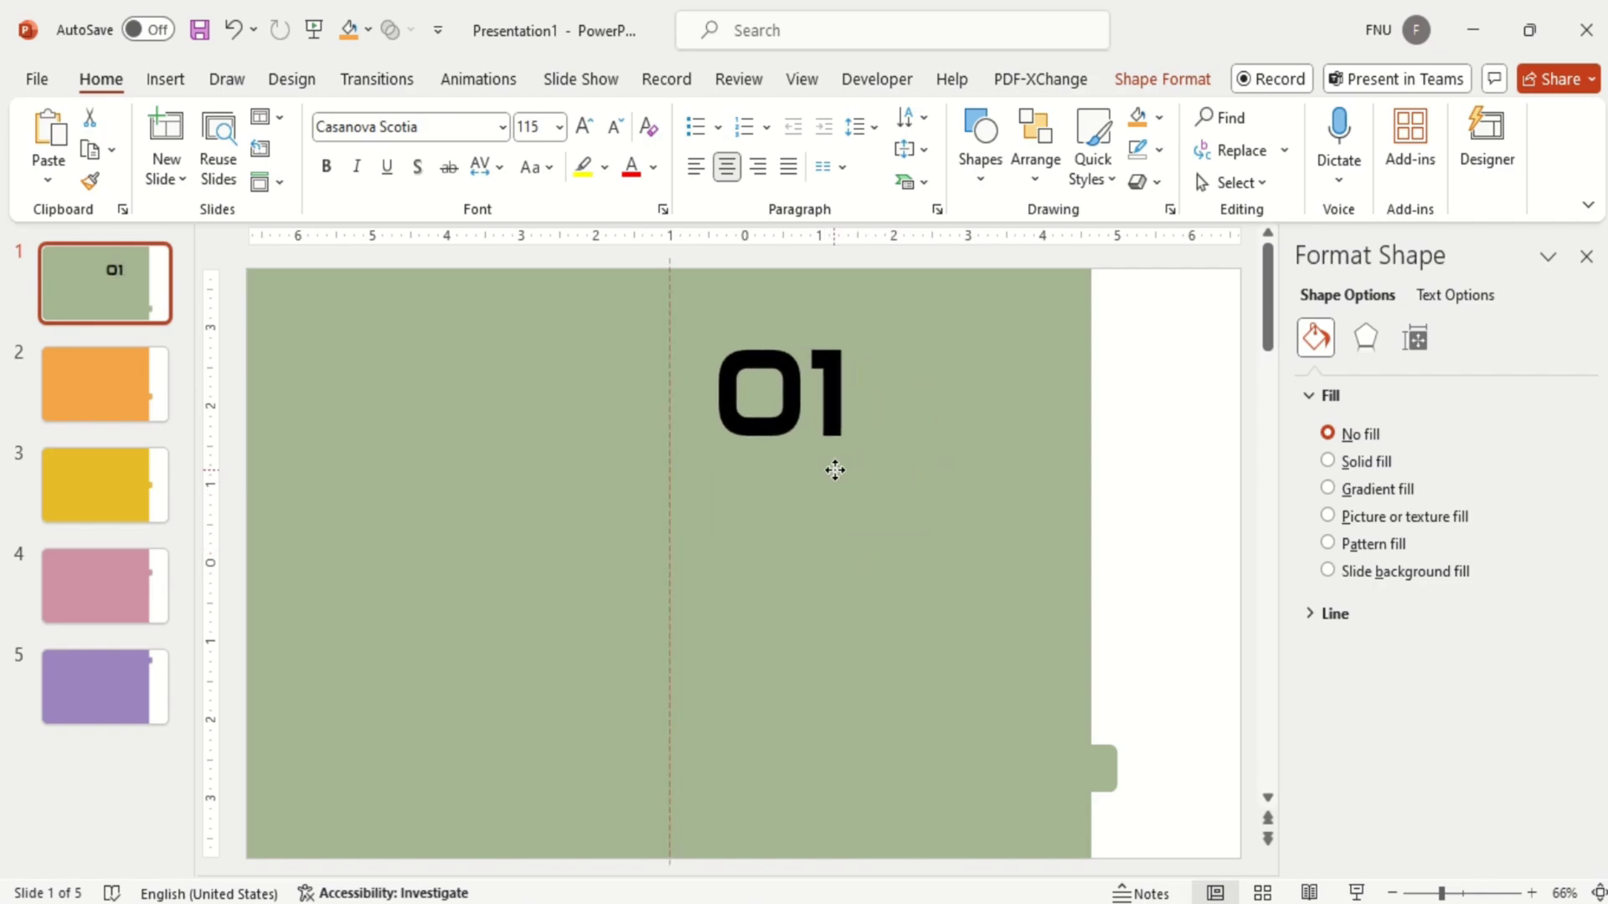
{"action": "left_click_drag", "start_coordinate": [885, 498], "coordinate": [844, 440]}
{"action": "left_click", "coordinate": [420, 168]}
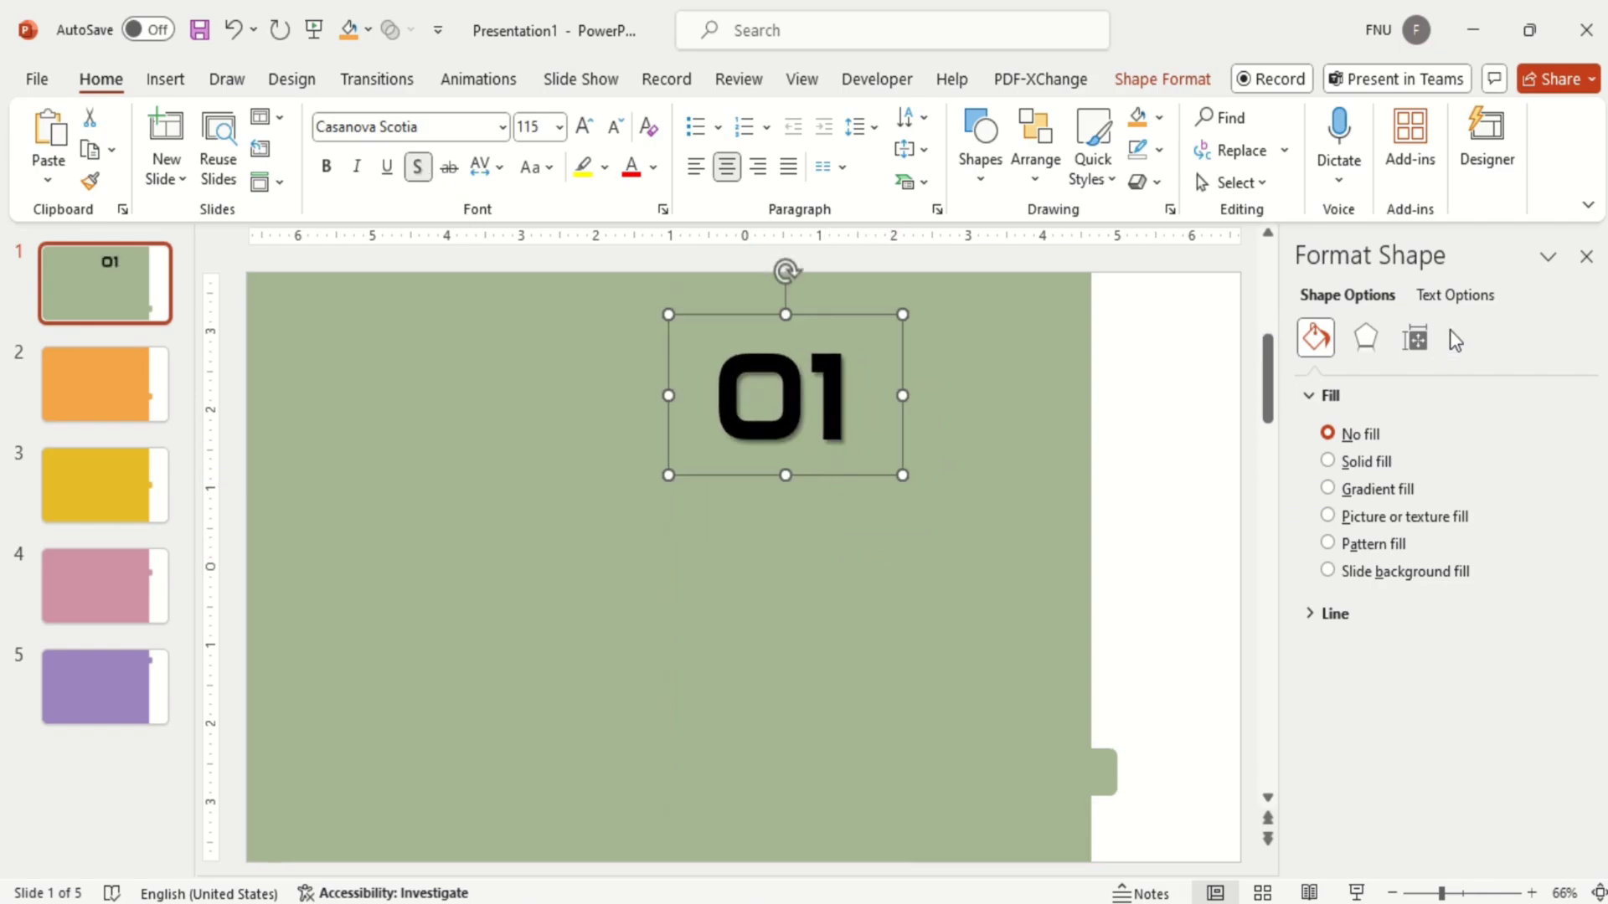
{"action": "left_click", "coordinate": [1455, 297]}
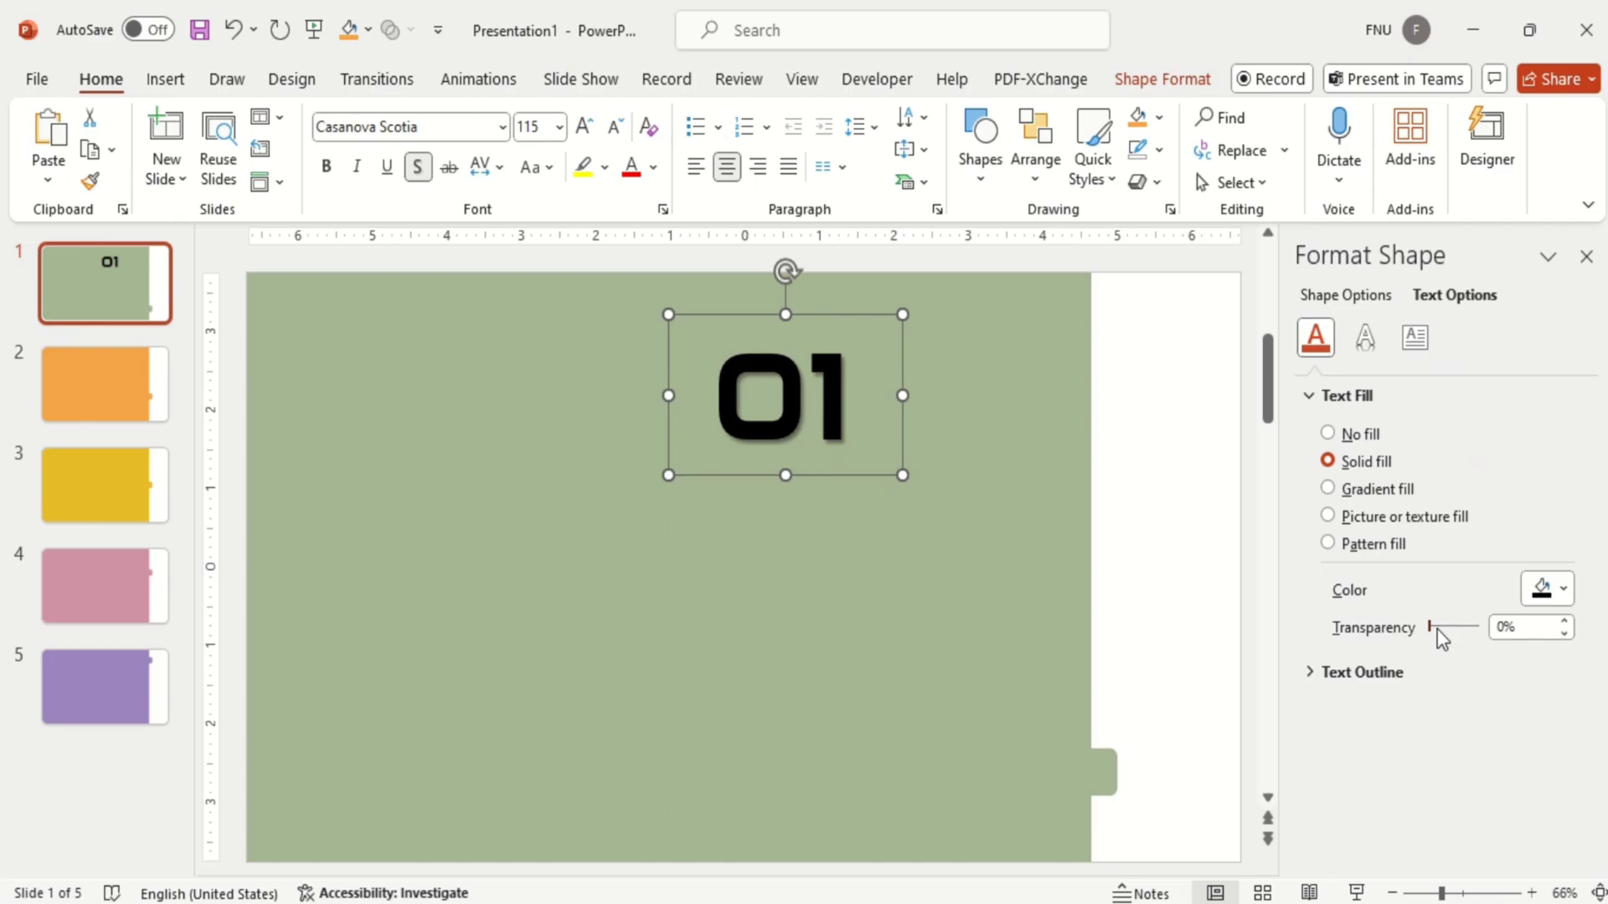
{"action": "left_click_drag", "start_coordinate": [1436, 628], "coordinate": [1455, 630]}
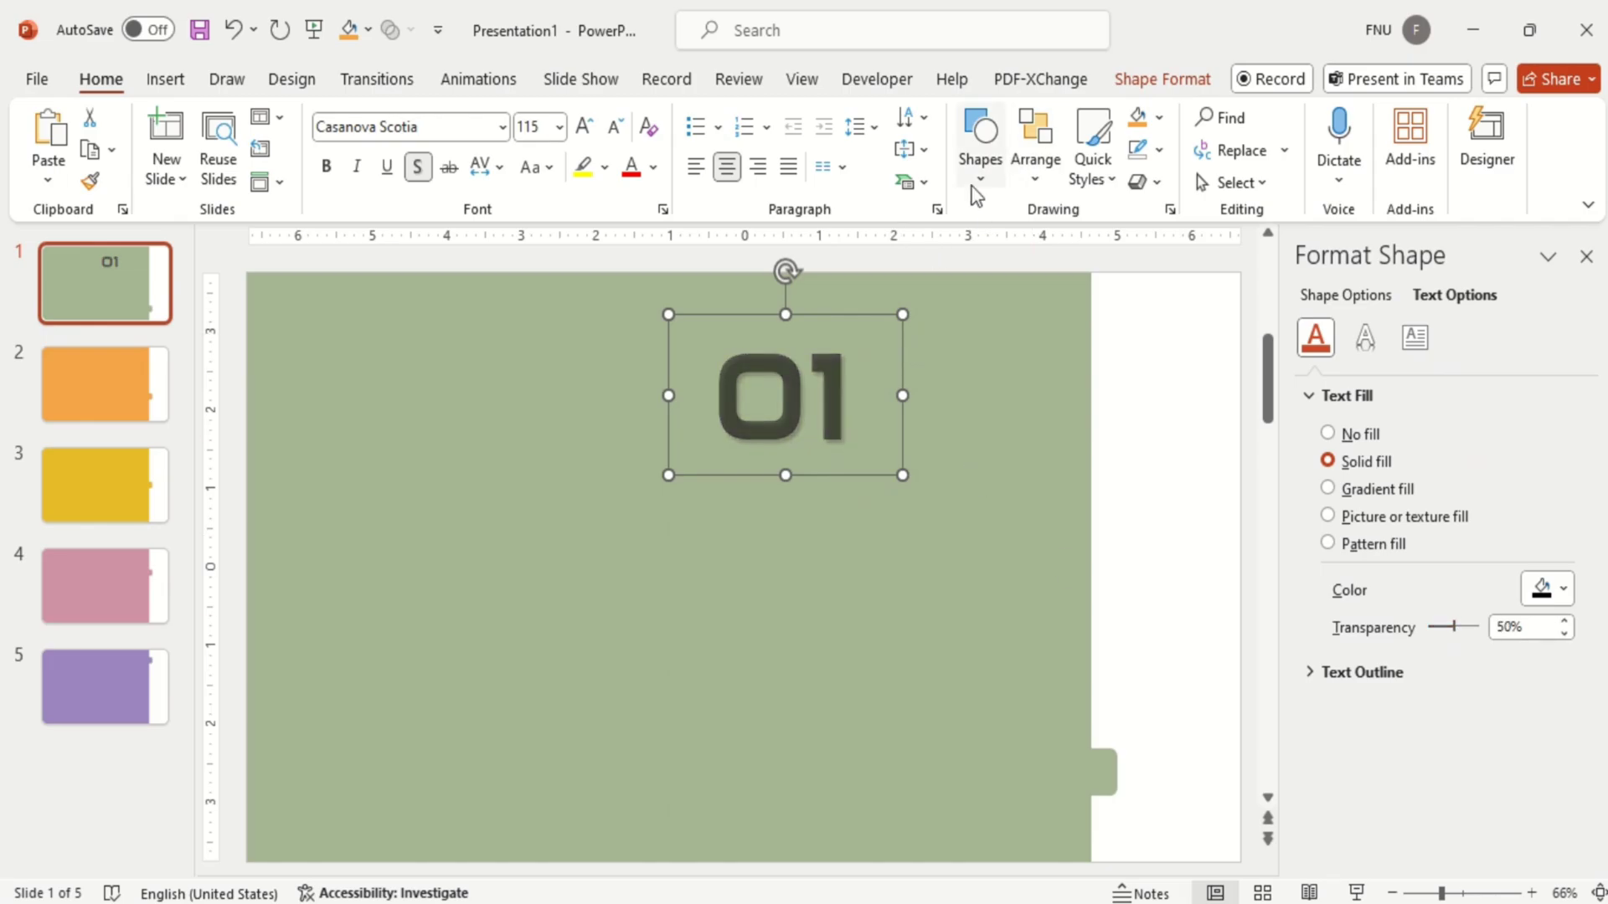
{"action": "left_click", "coordinate": [981, 141]}
Step: Add a Lorem ipsum text box below the 01 in loose-spaced, bold, centred Avenir Next LT Pro
{"action": "left_click", "coordinate": [970, 246]}
{"action": "left_click_drag", "start_coordinate": [618, 460], "coordinate": [896, 517]}
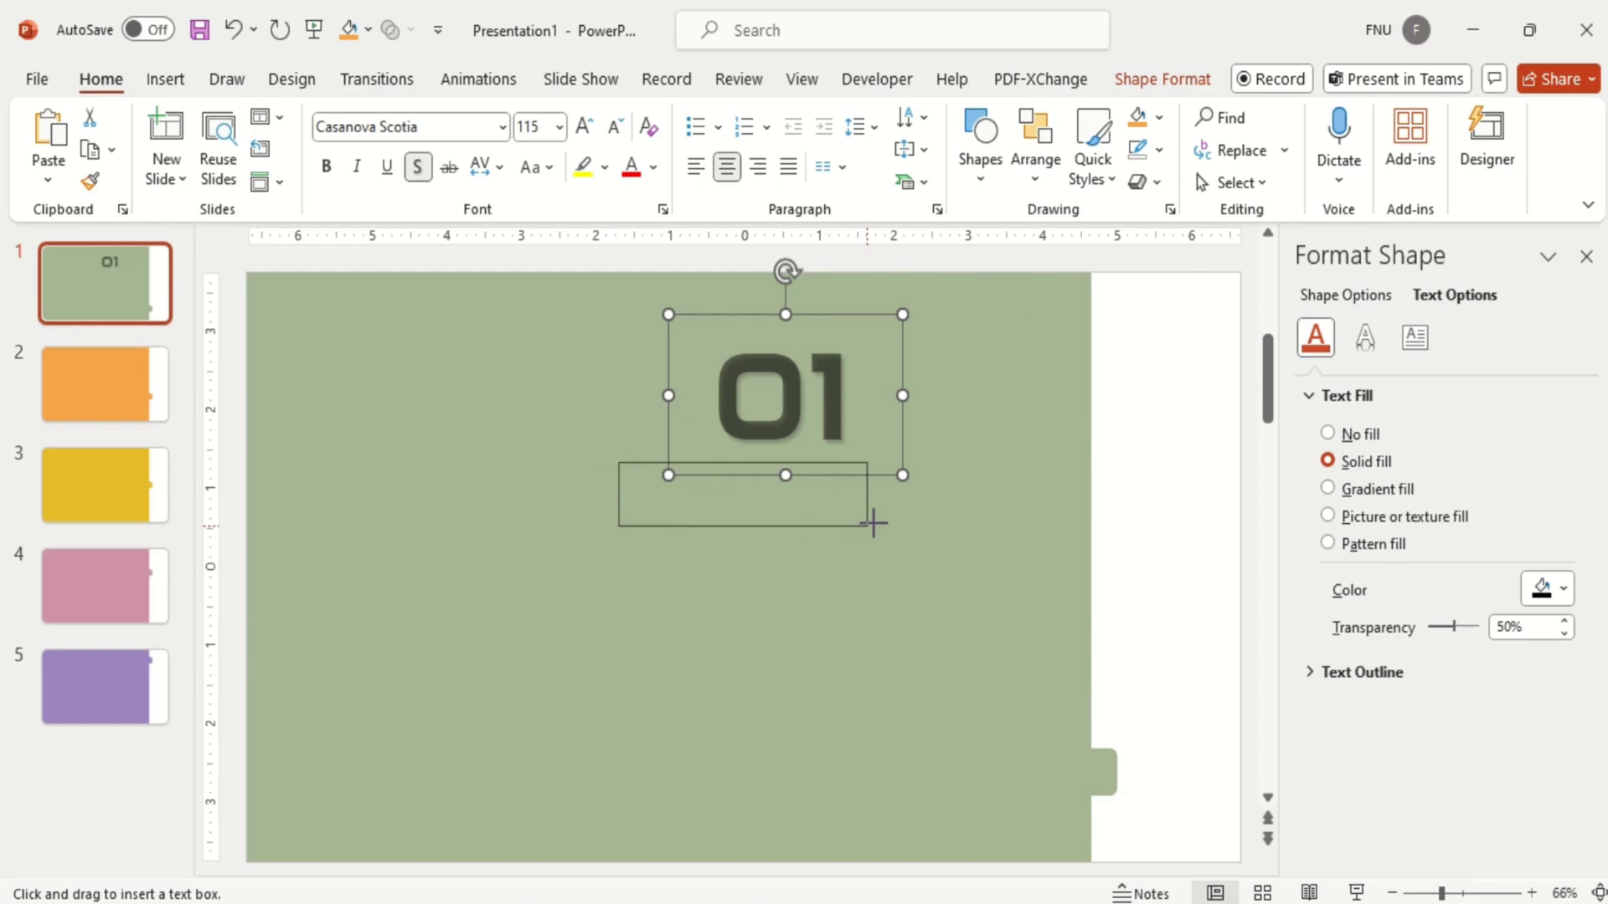
{"action": "type", "text": "Lorem ipsum"}
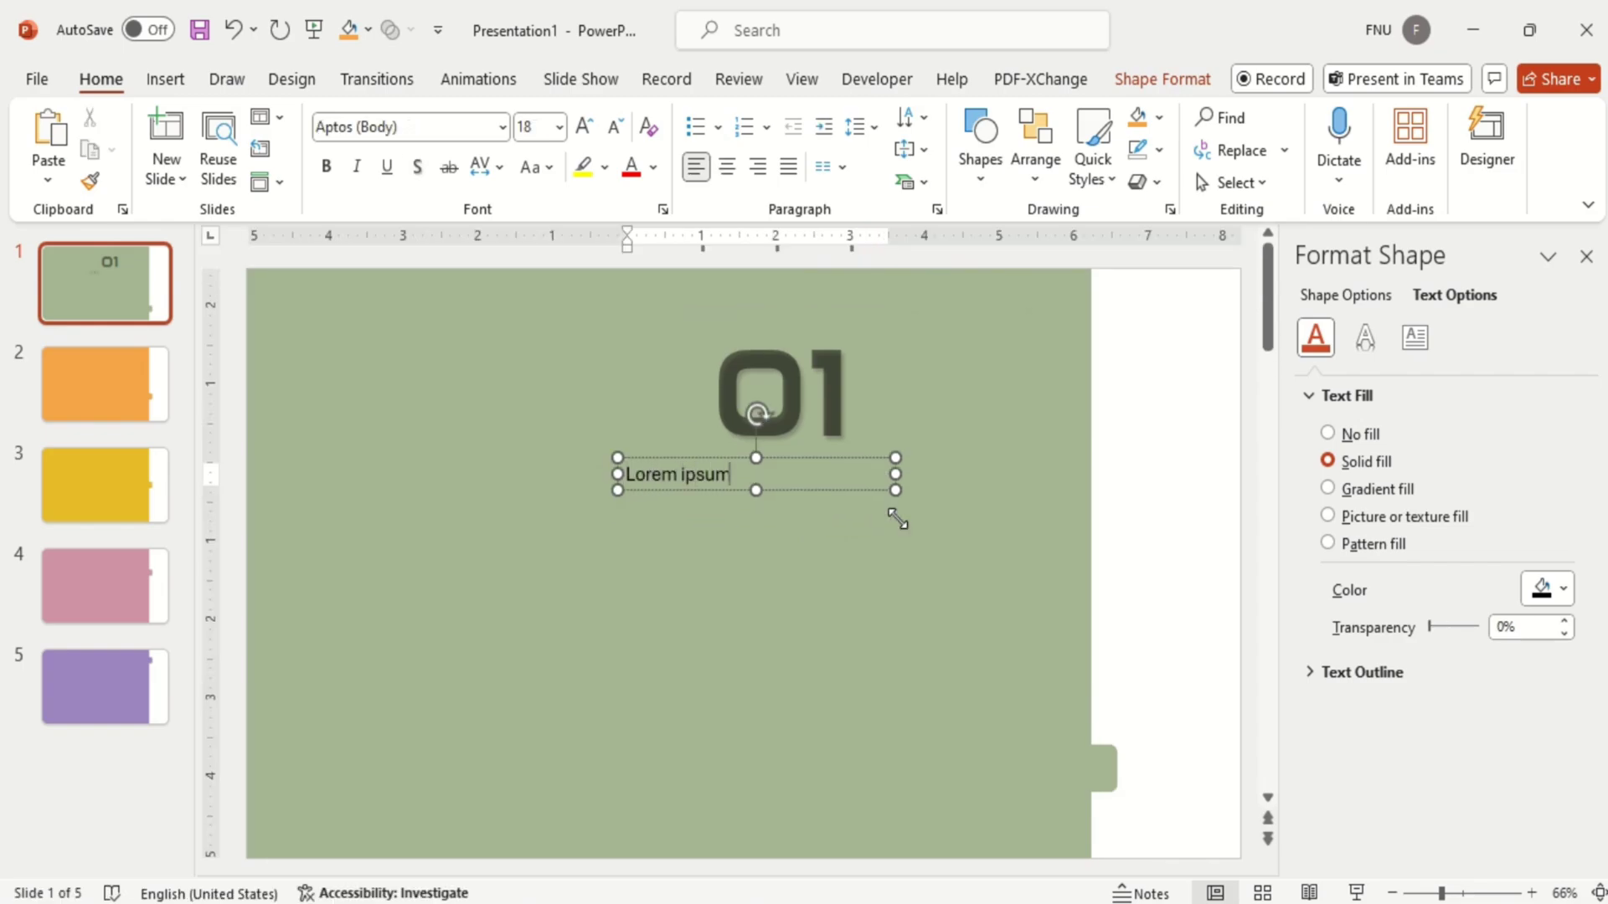
{"action": "left_click", "coordinate": [488, 166]}
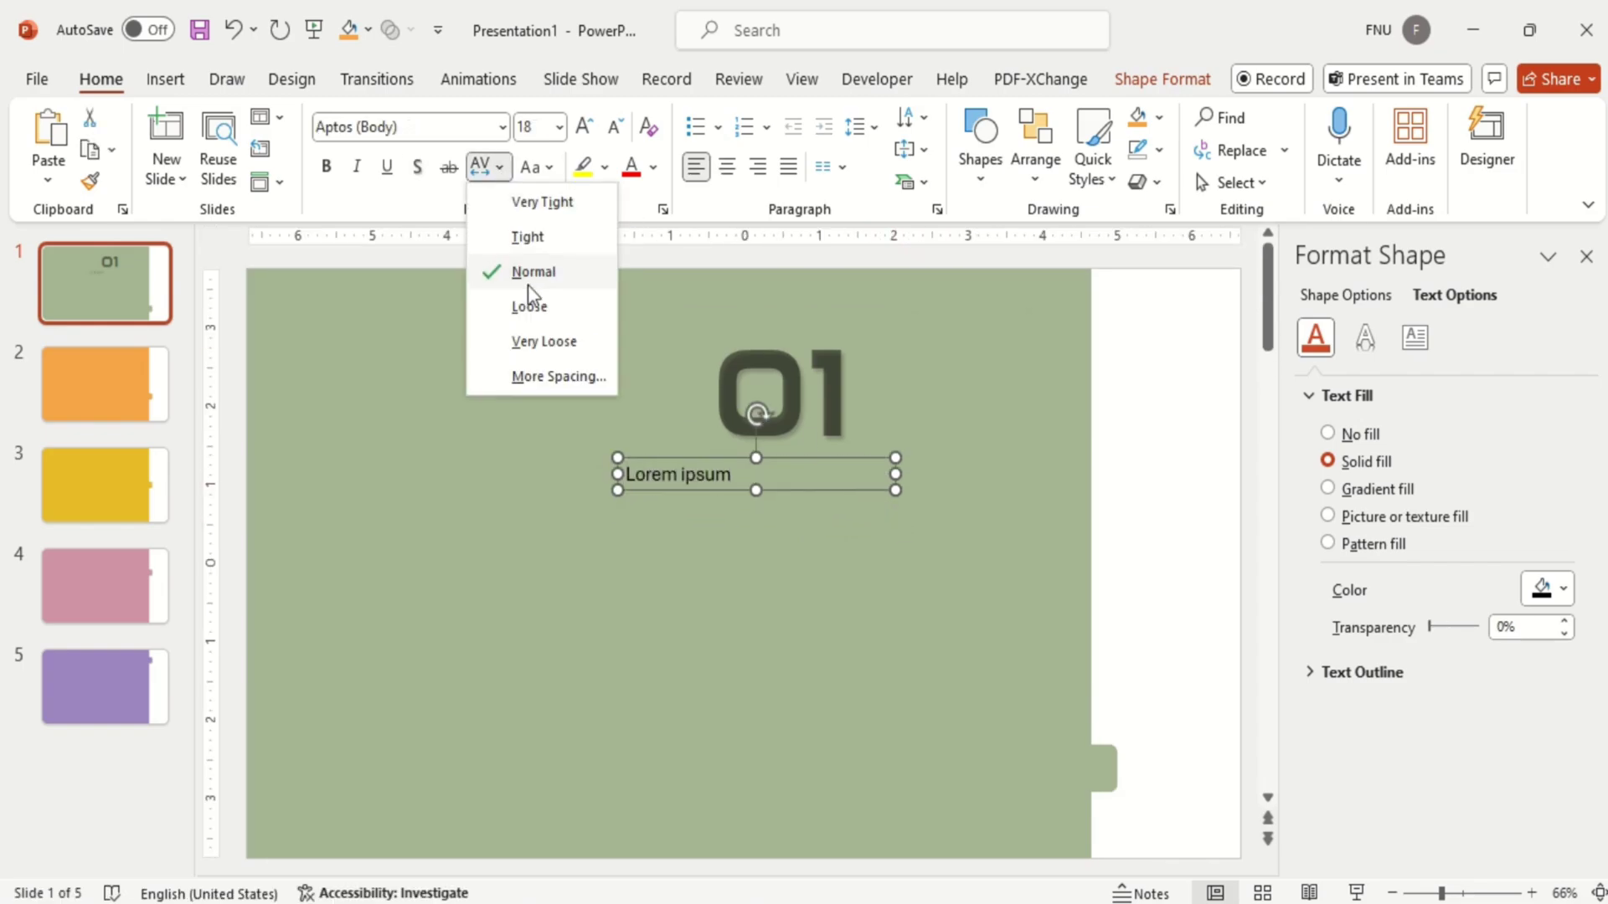
{"action": "left_click", "coordinate": [529, 307]}
{"action": "left_click", "coordinate": [406, 126]}
{"action": "type", "text": "Avenir Next LT Pro"}
{"action": "key", "text": "Return"}
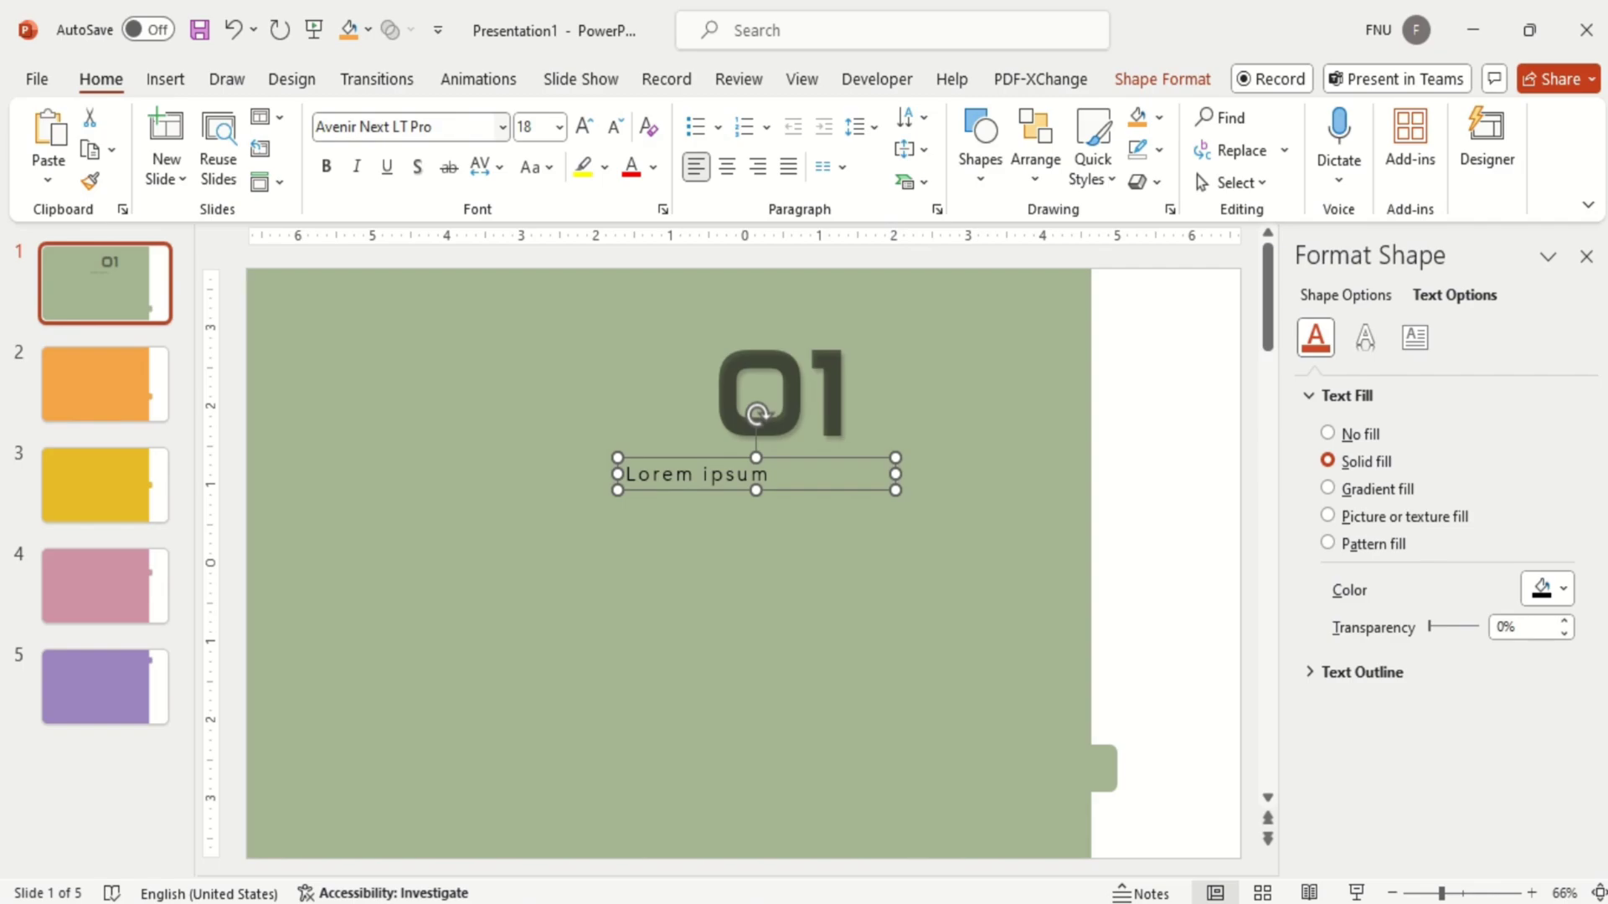
{"action": "key", "text": "ctrl+b"}
{"action": "left_click", "coordinate": [726, 170]}
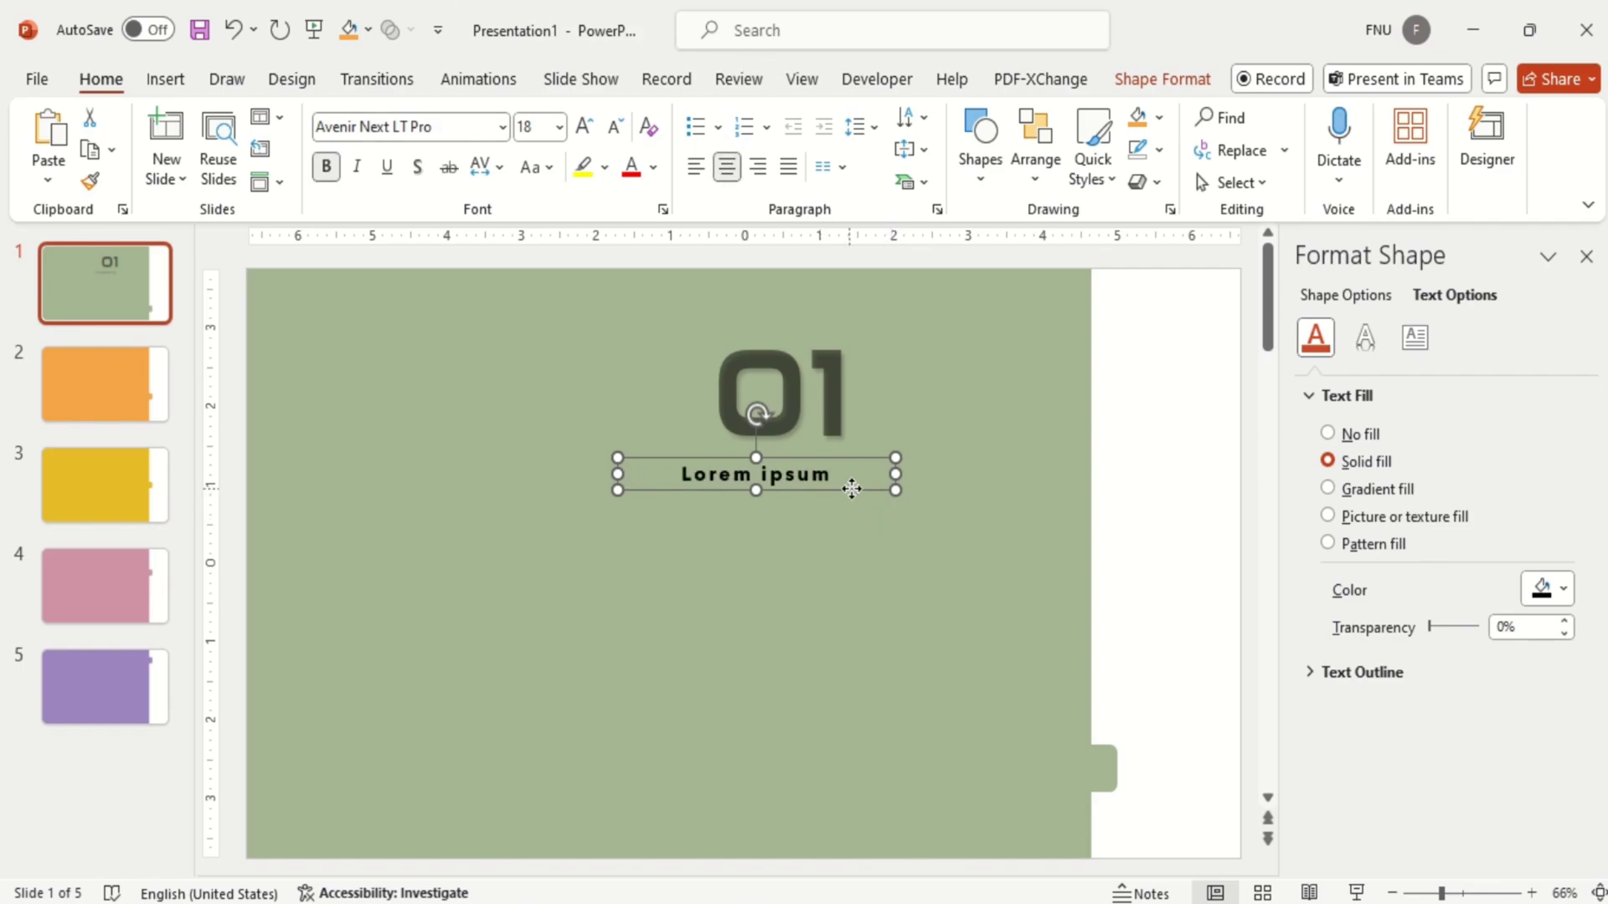
Step: Tuck the heading under the number, paste the paragraph and flower picture, and shift everything slightly right
{"action": "left_click_drag", "start_coordinate": [852, 489], "coordinate": [873, 463]}
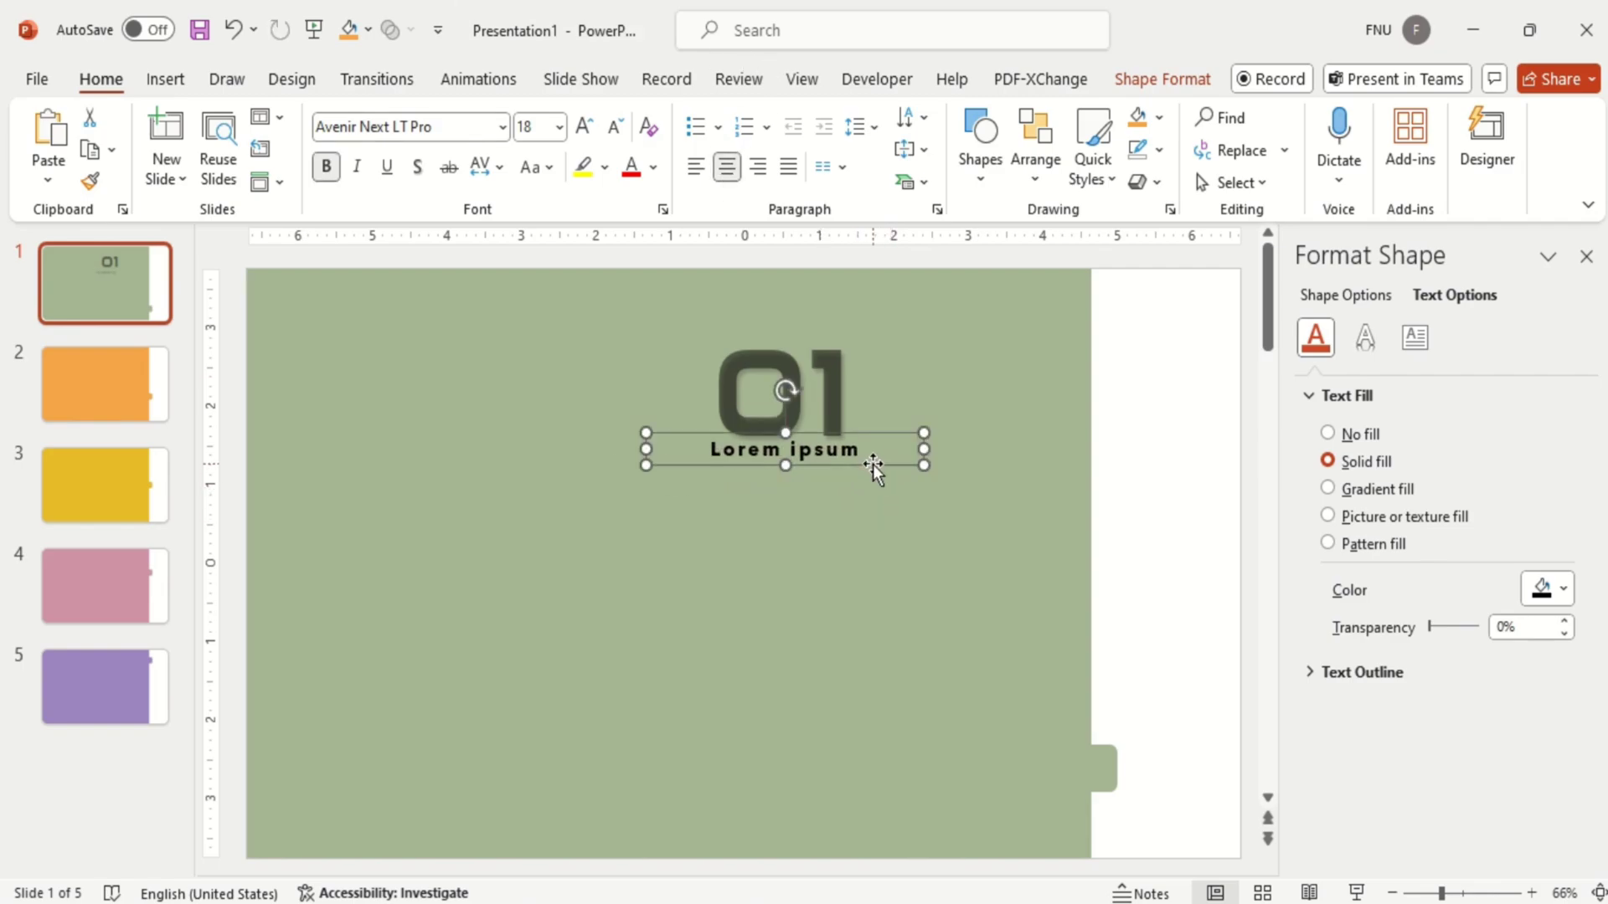
{"action": "key", "text": "Up"}
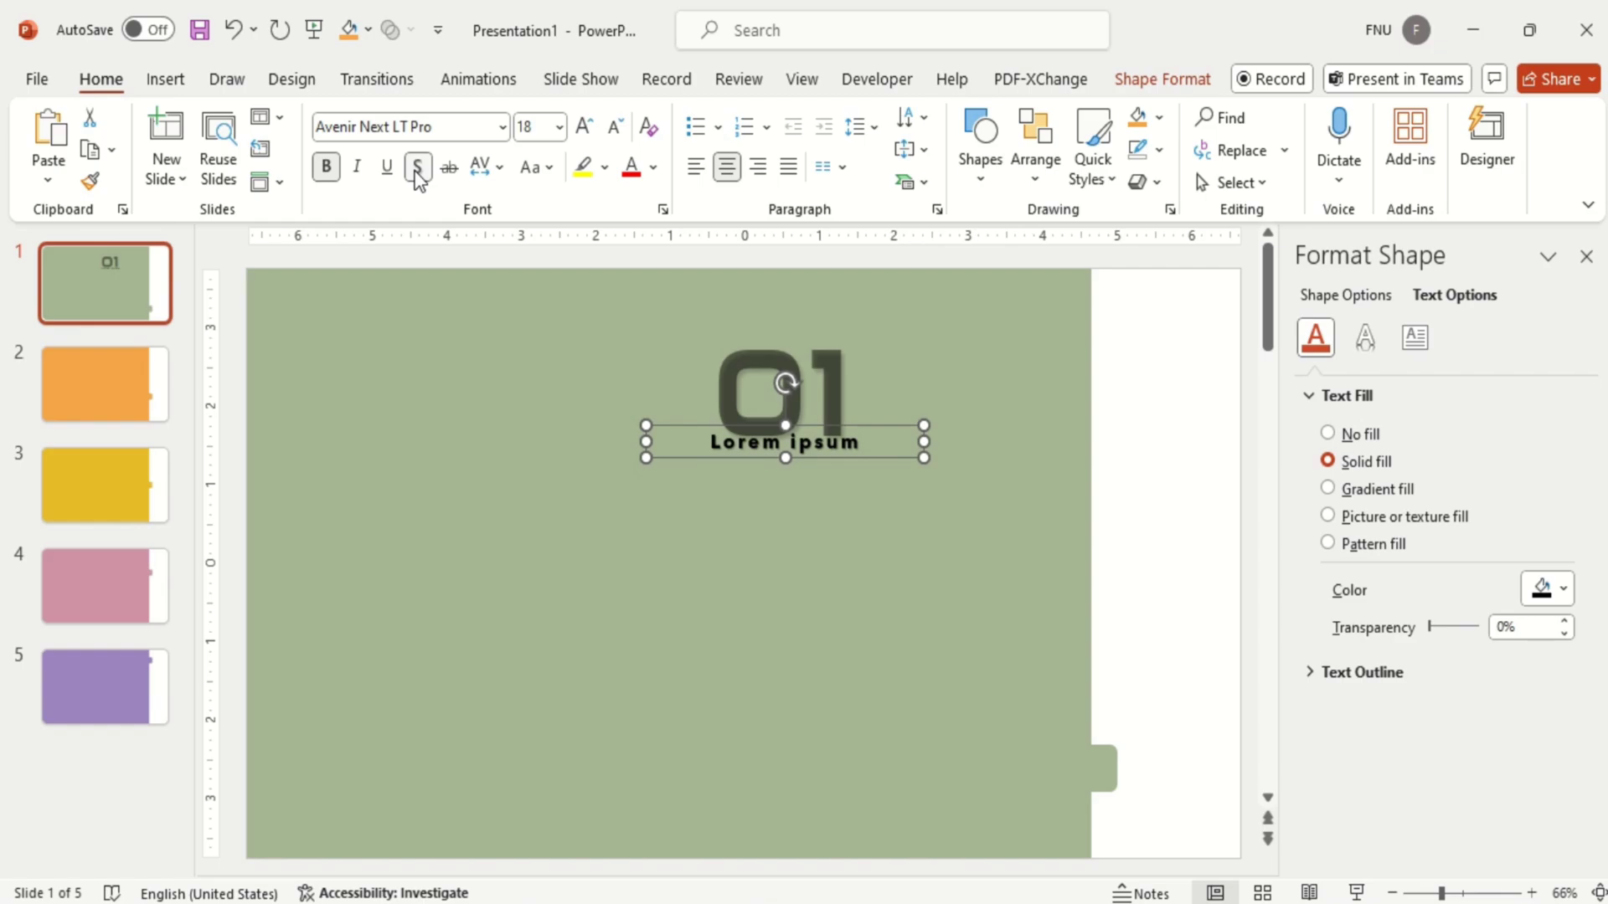
{"action": "key", "text": "ctrl+v"}
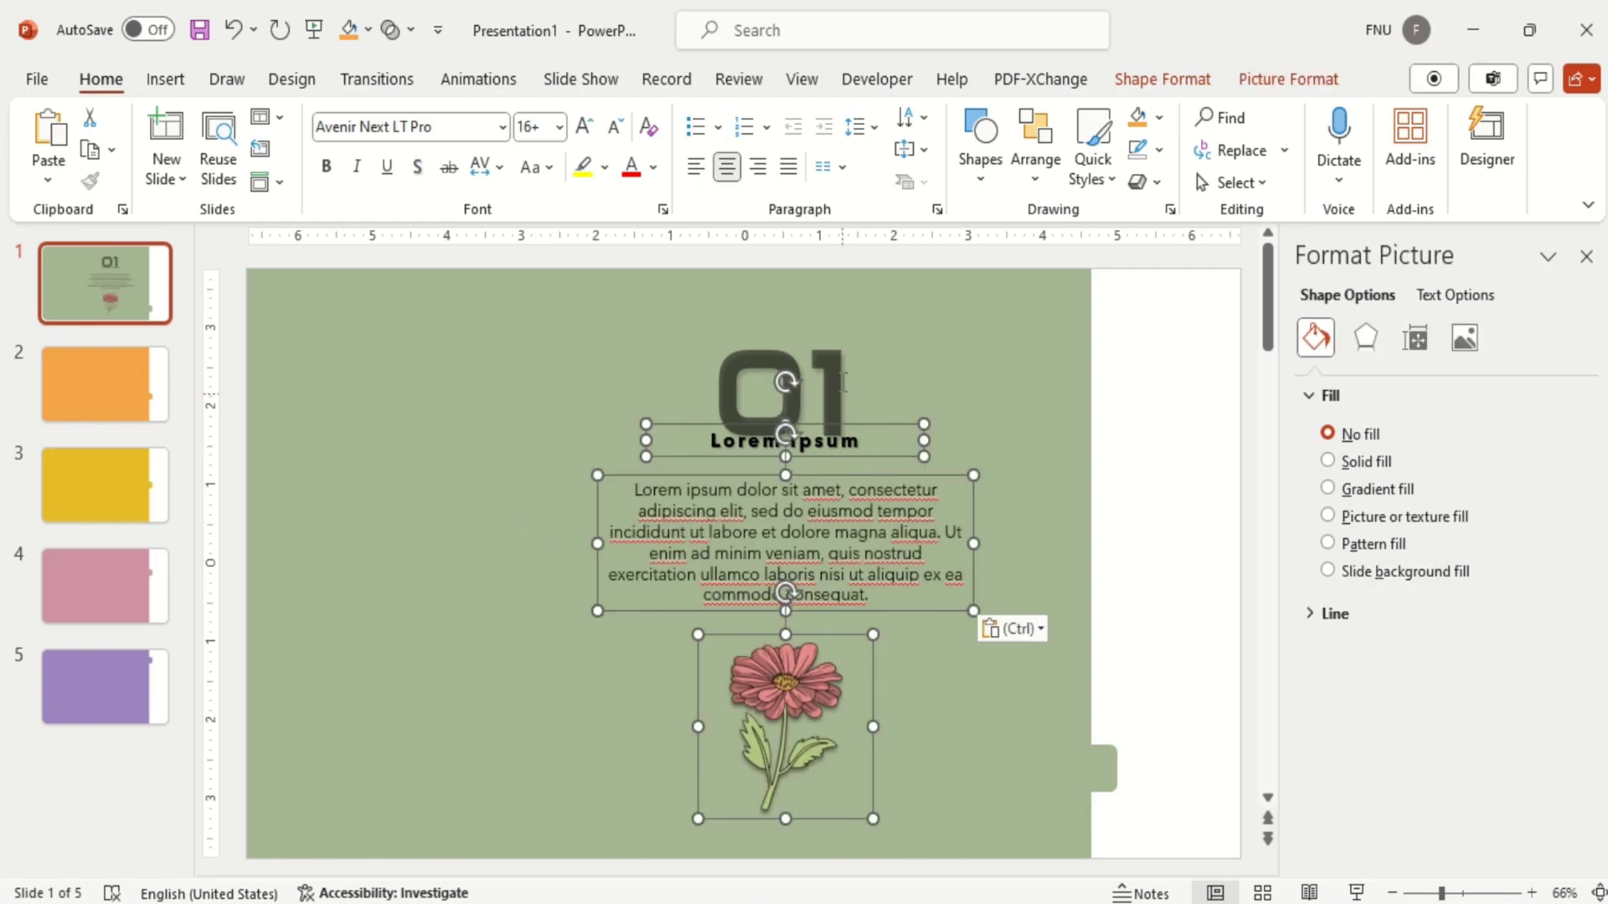
{"action": "left_click", "coordinate": [788, 377], "text": "shift"}
{"action": "left_click_drag", "start_coordinate": [788, 377], "coordinate": [840, 380]}
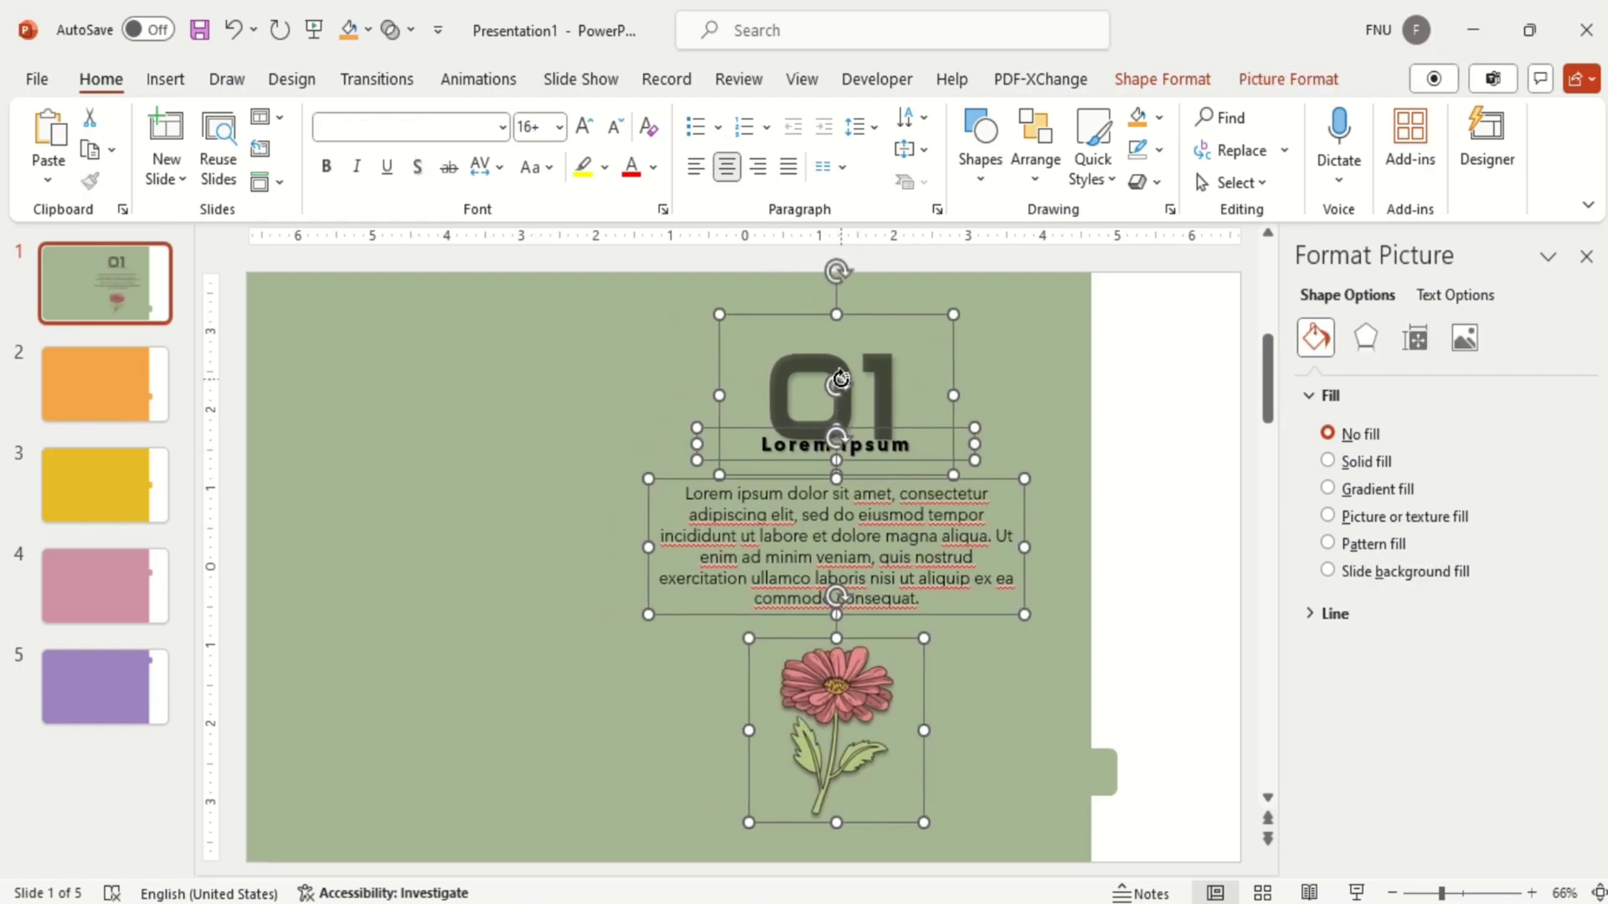
Step: Select the 01, Lorem ipsum and paragraph boxes and paste them onto slide 2
{"action": "left_click", "coordinate": [1105, 640]}
{"action": "left_click", "coordinate": [984, 610]}
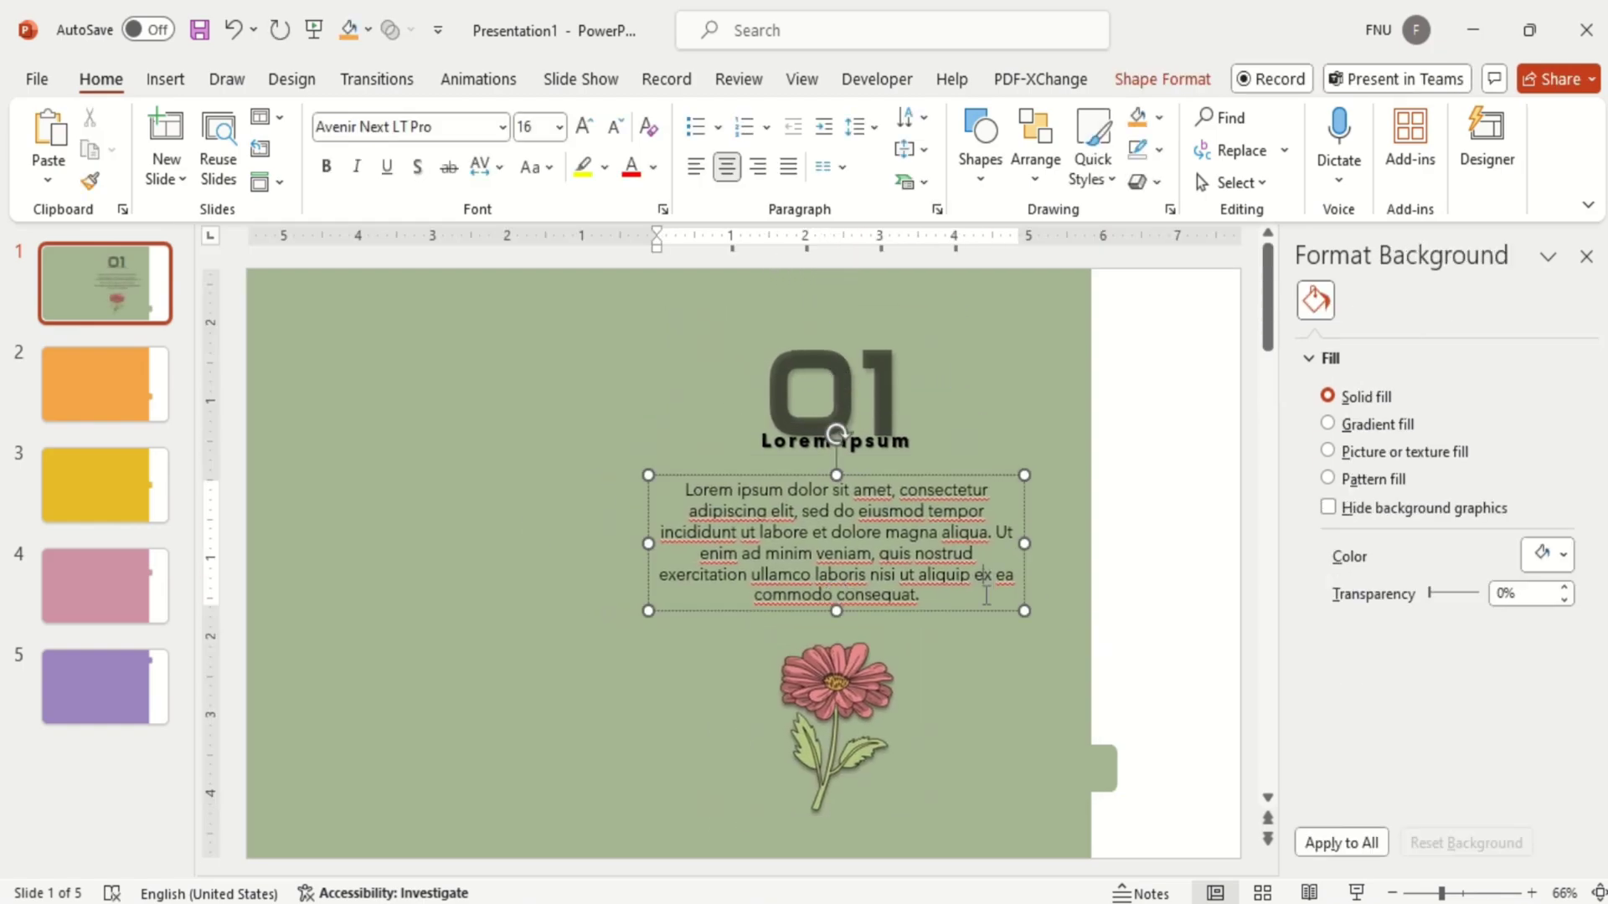
{"action": "left_click", "coordinate": [912, 443], "text": "shift"}
{"action": "left_click", "coordinate": [897, 374], "text": "shift"}
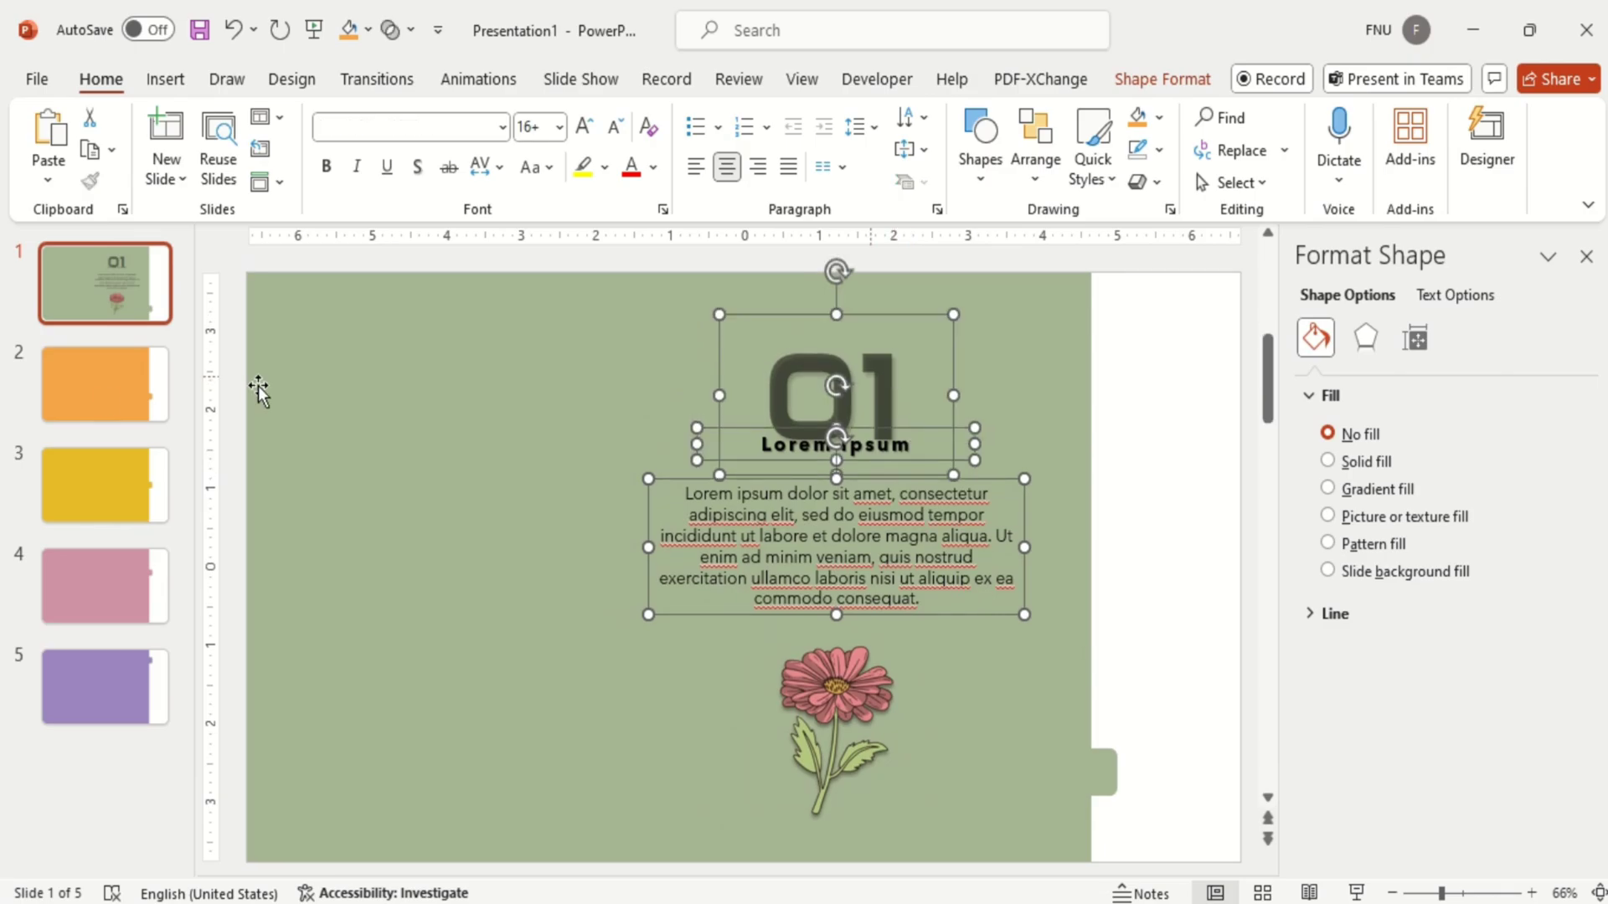
{"action": "left_click", "coordinate": [90, 393]}
{"action": "key", "text": "ctrl+v"}
Step: Paste the same text boxes onto slides 3, 4 and 5, then return to slide 1
{"action": "left_click", "coordinate": [124, 495]}
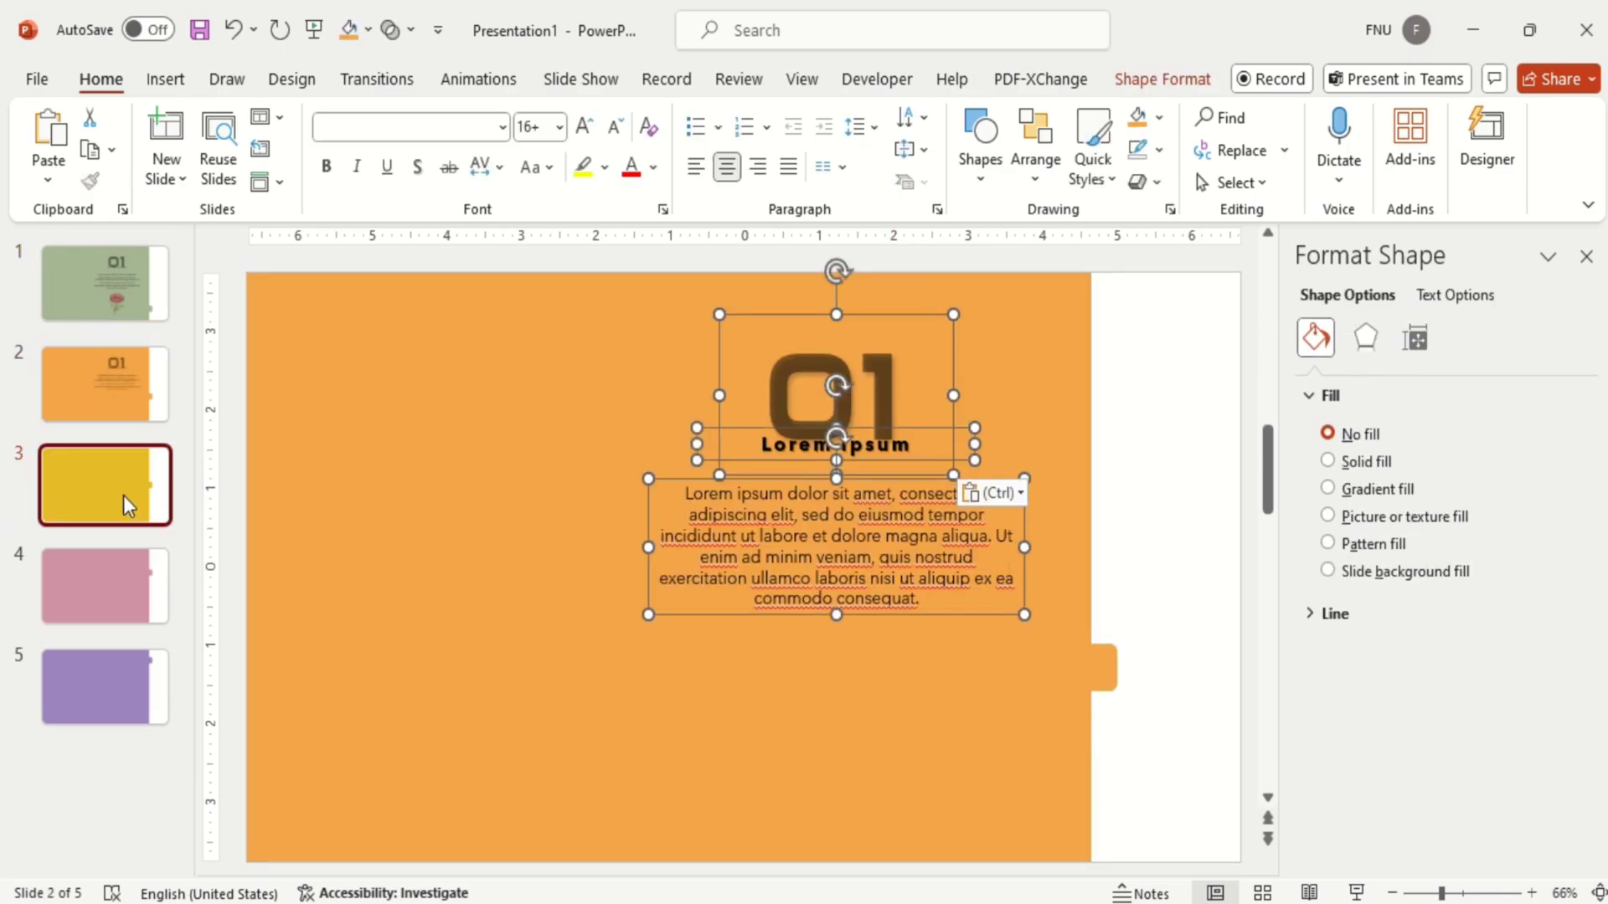
{"action": "key", "text": "ctrl+v"}
{"action": "left_click", "coordinate": [126, 584]}
{"action": "key", "text": "ctrl+v"}
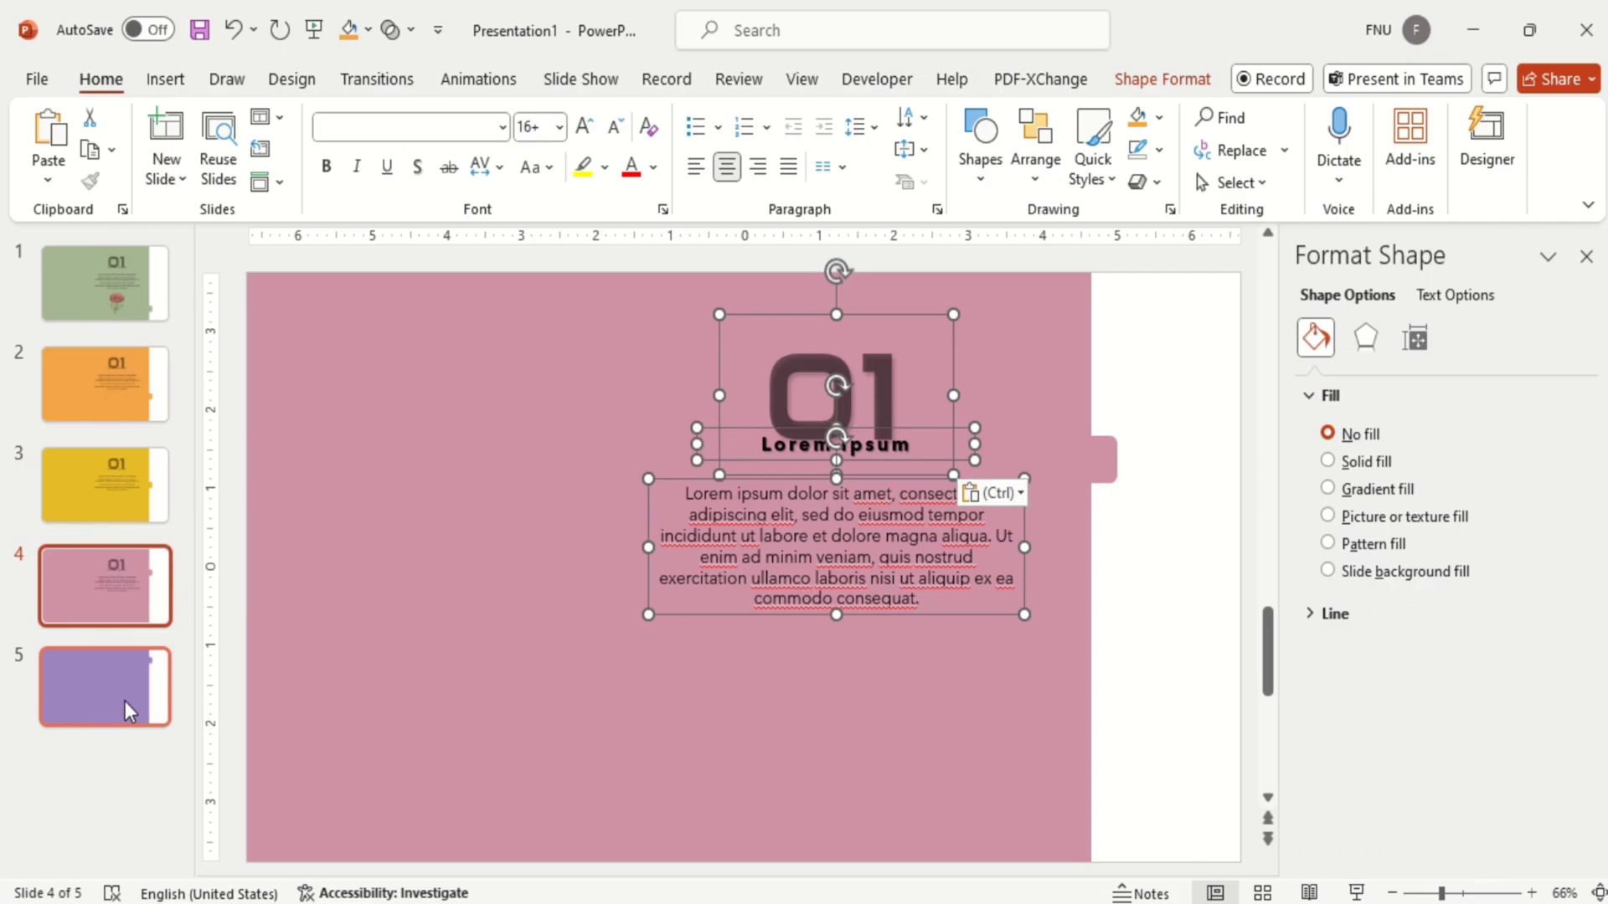
{"action": "left_click", "coordinate": [126, 702]}
{"action": "key", "text": "ctrl+v"}
{"action": "left_click", "coordinate": [117, 273]}
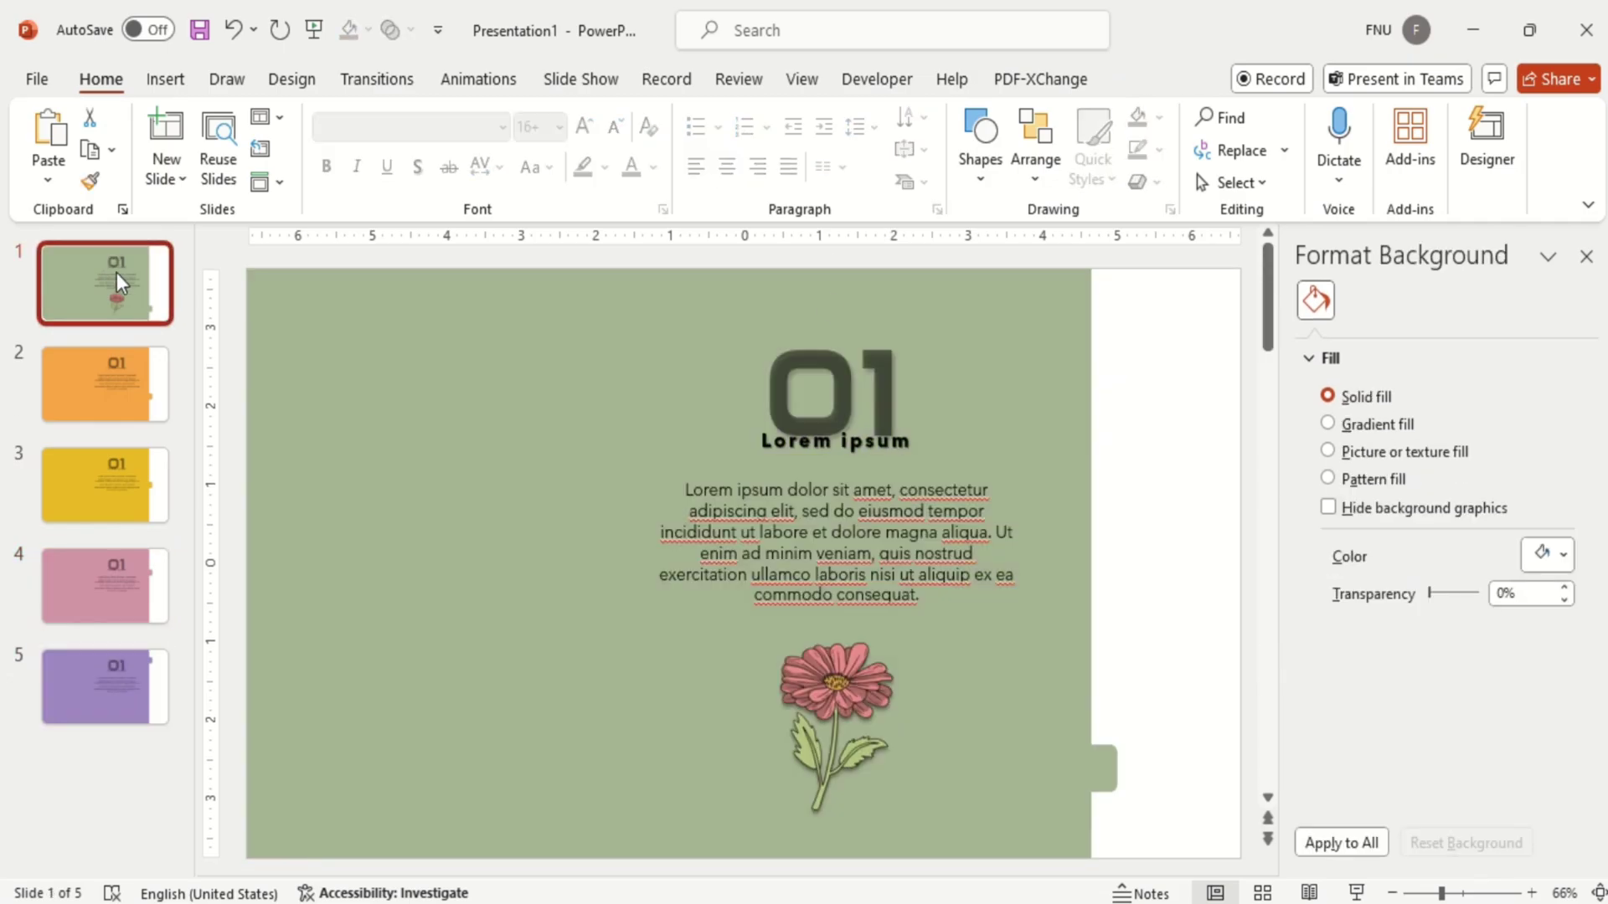
Step: Renumber the large numbers on slides 1–3 and paste a flower picture onto slides 2 and 3
{"action": "double_click", "coordinate": [887, 392]}
{"action": "type", "text": "05"}
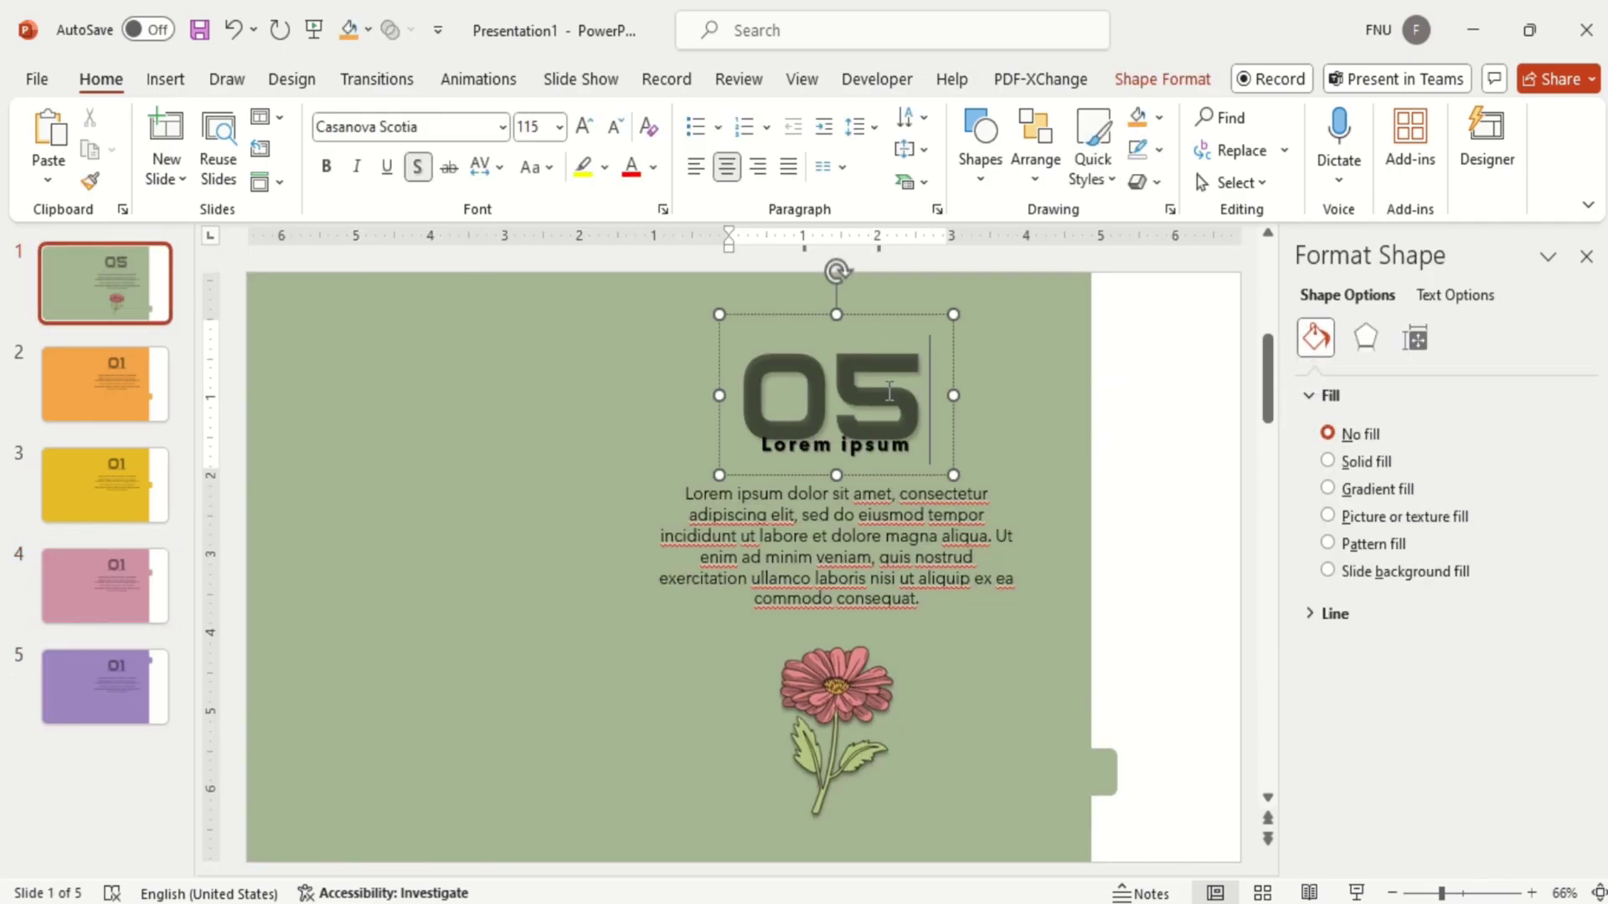
{"action": "left_click", "coordinate": [141, 400]}
{"action": "double_click", "coordinate": [897, 371]}
{"action": "type", "text": "04"}
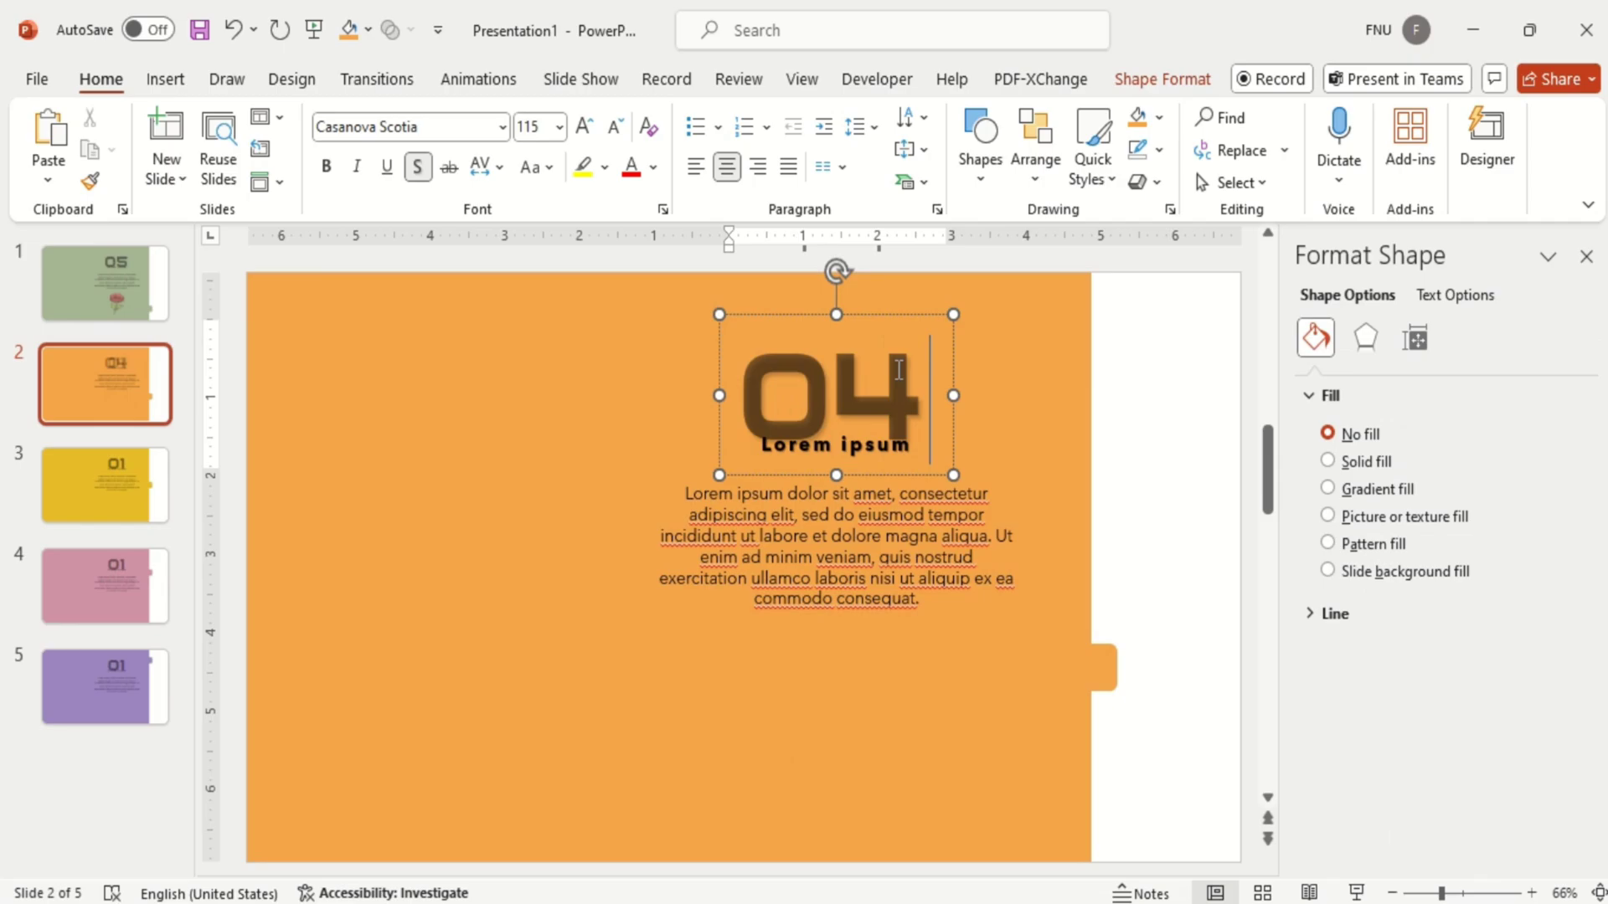
{"action": "key", "text": "ctrl+v"}
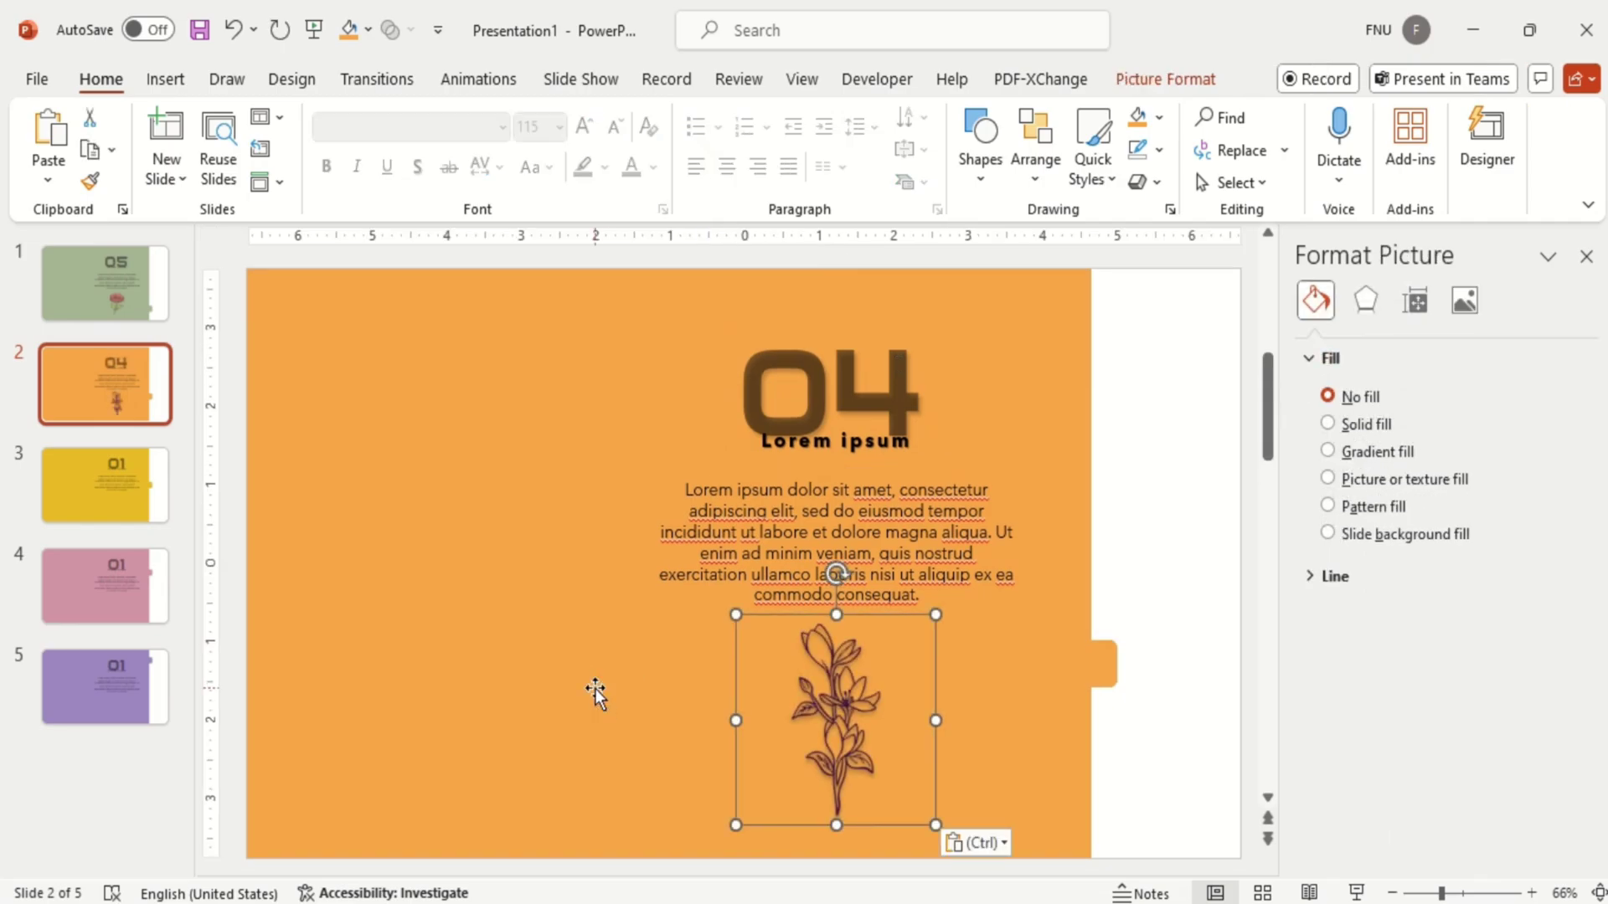
{"action": "left_click", "coordinate": [83, 481]}
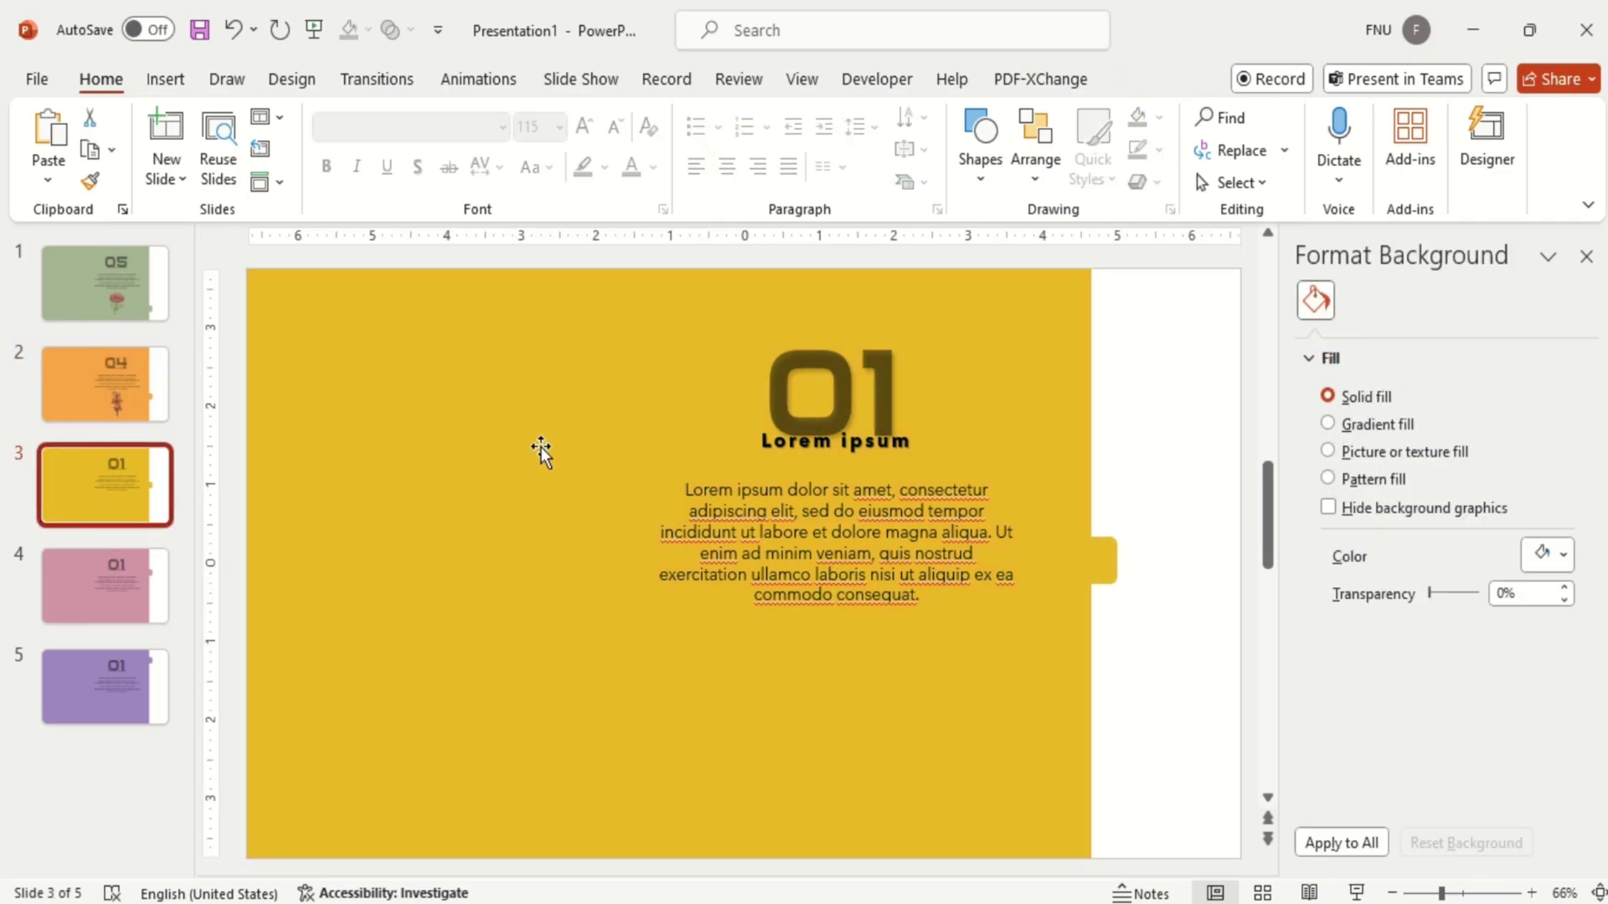
{"action": "double_click", "coordinate": [910, 382]}
{"action": "type", "text": "03"}
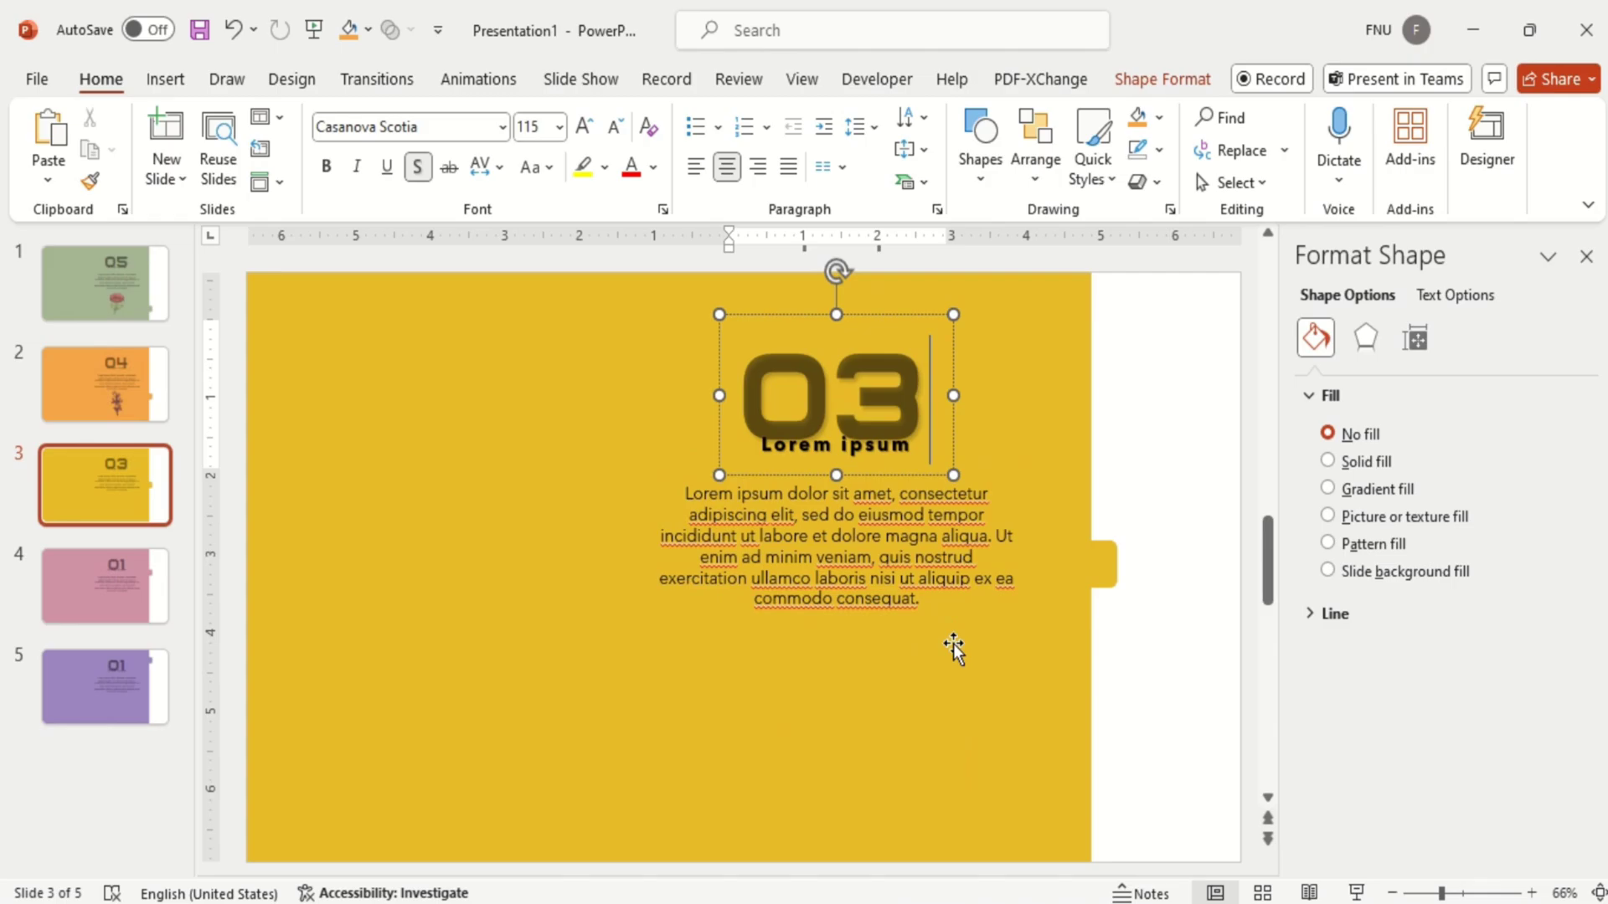
{"action": "key", "text": "ctrl+v"}
Step: Renumber slide 4 as 02, paste its flower and centre it horizontally below the body text
{"action": "left_click", "coordinate": [93, 589]}
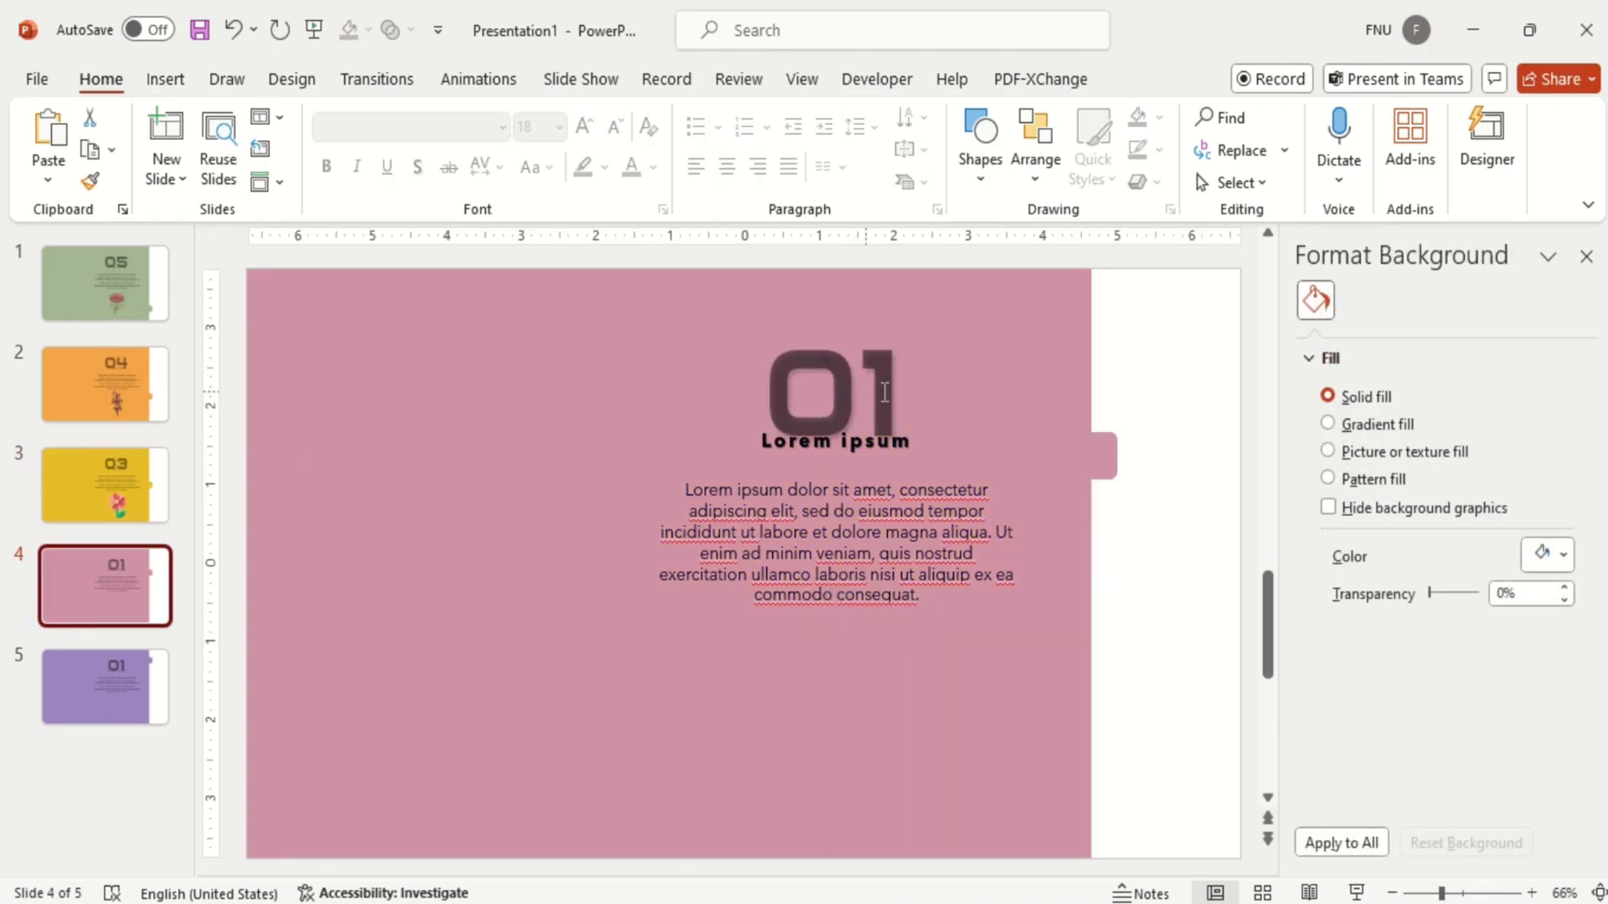
{"action": "double_click", "coordinate": [885, 393]}
{"action": "type", "text": "02"}
{"action": "key", "text": "ctrl+v"}
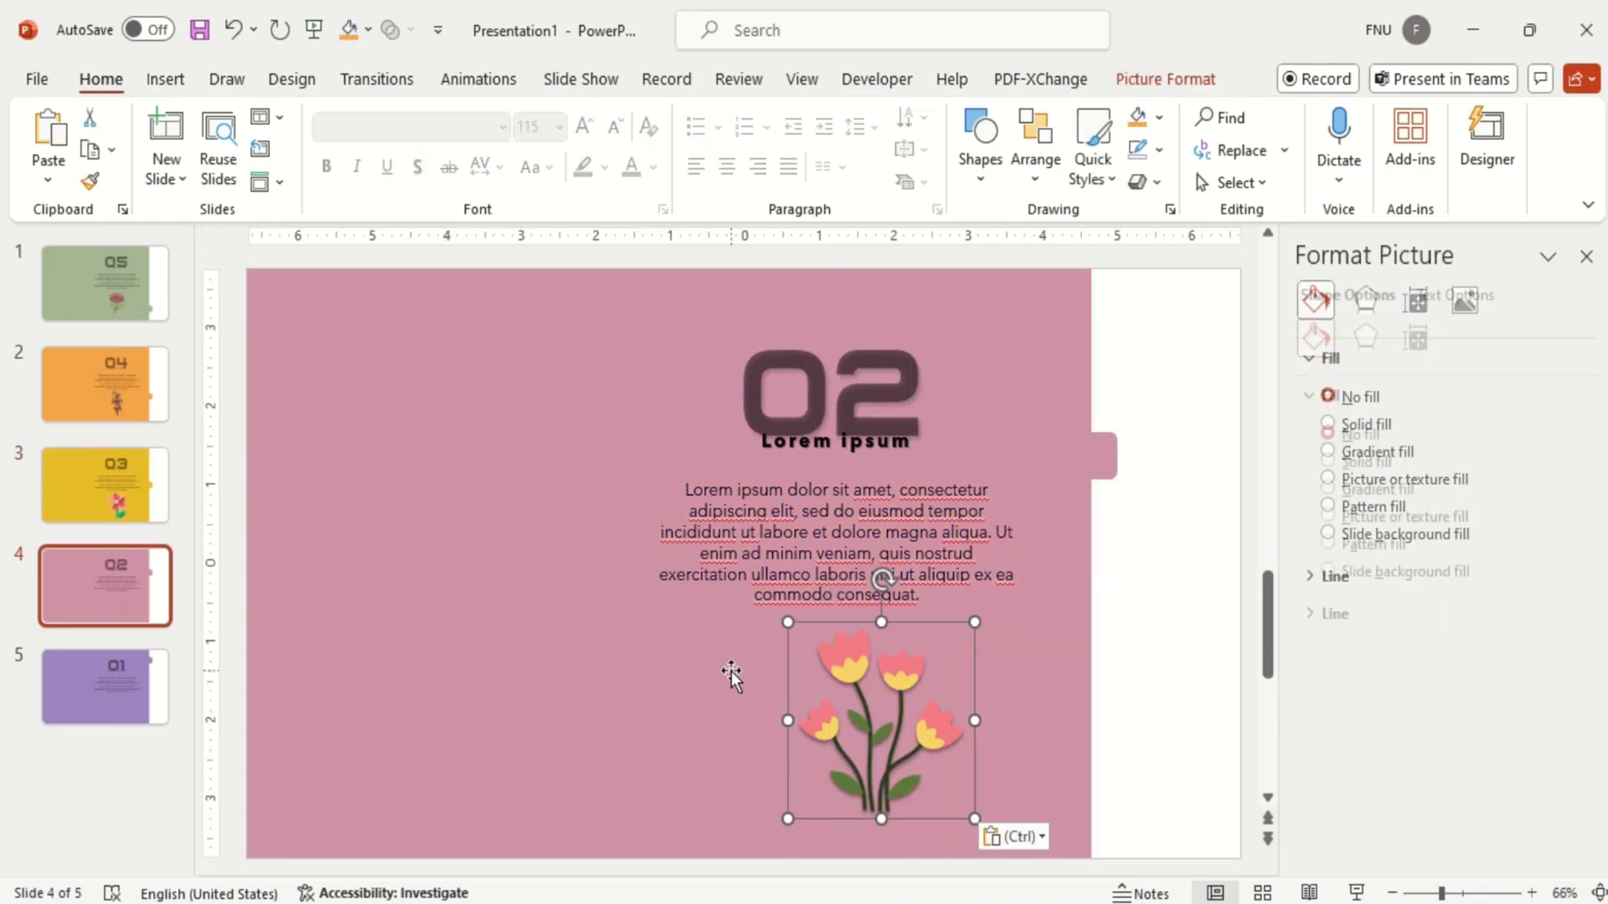
{"action": "mouse_move", "coordinate": [899, 692]}
{"action": "left_mouse_down"}
{"action": "mouse_move", "coordinate": [860, 695]}
{"action": "mouse_move", "coordinate": [881, 700]}
{"action": "left_mouse_up"}
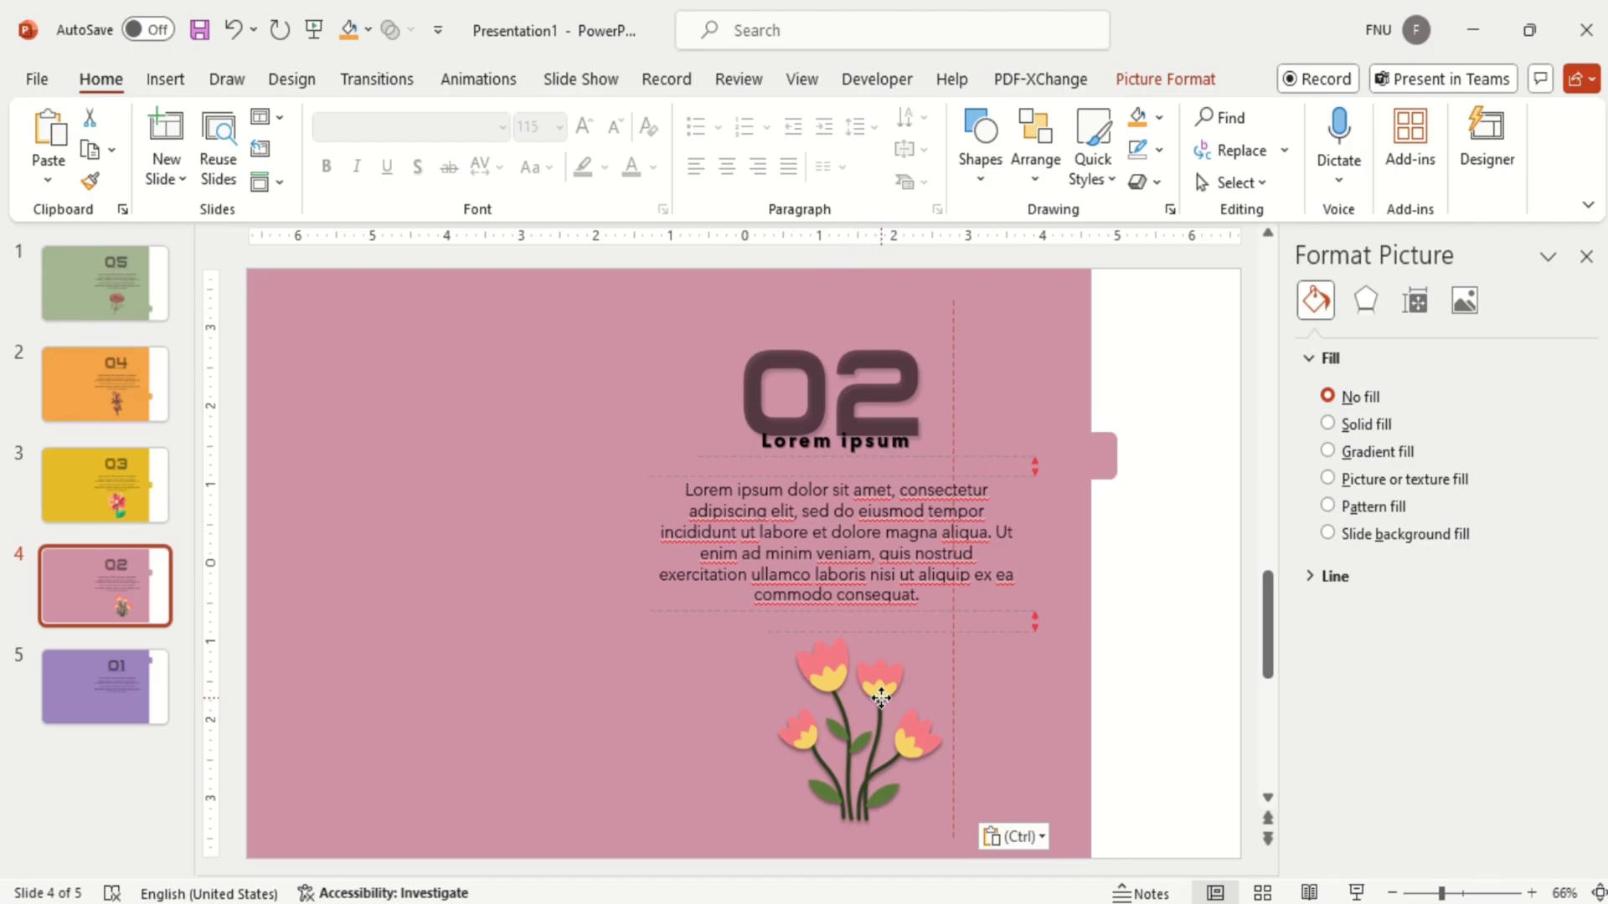
{"action": "left_click", "coordinate": [884, 611]}
{"action": "left_click", "coordinate": [867, 755], "text": "shift"}
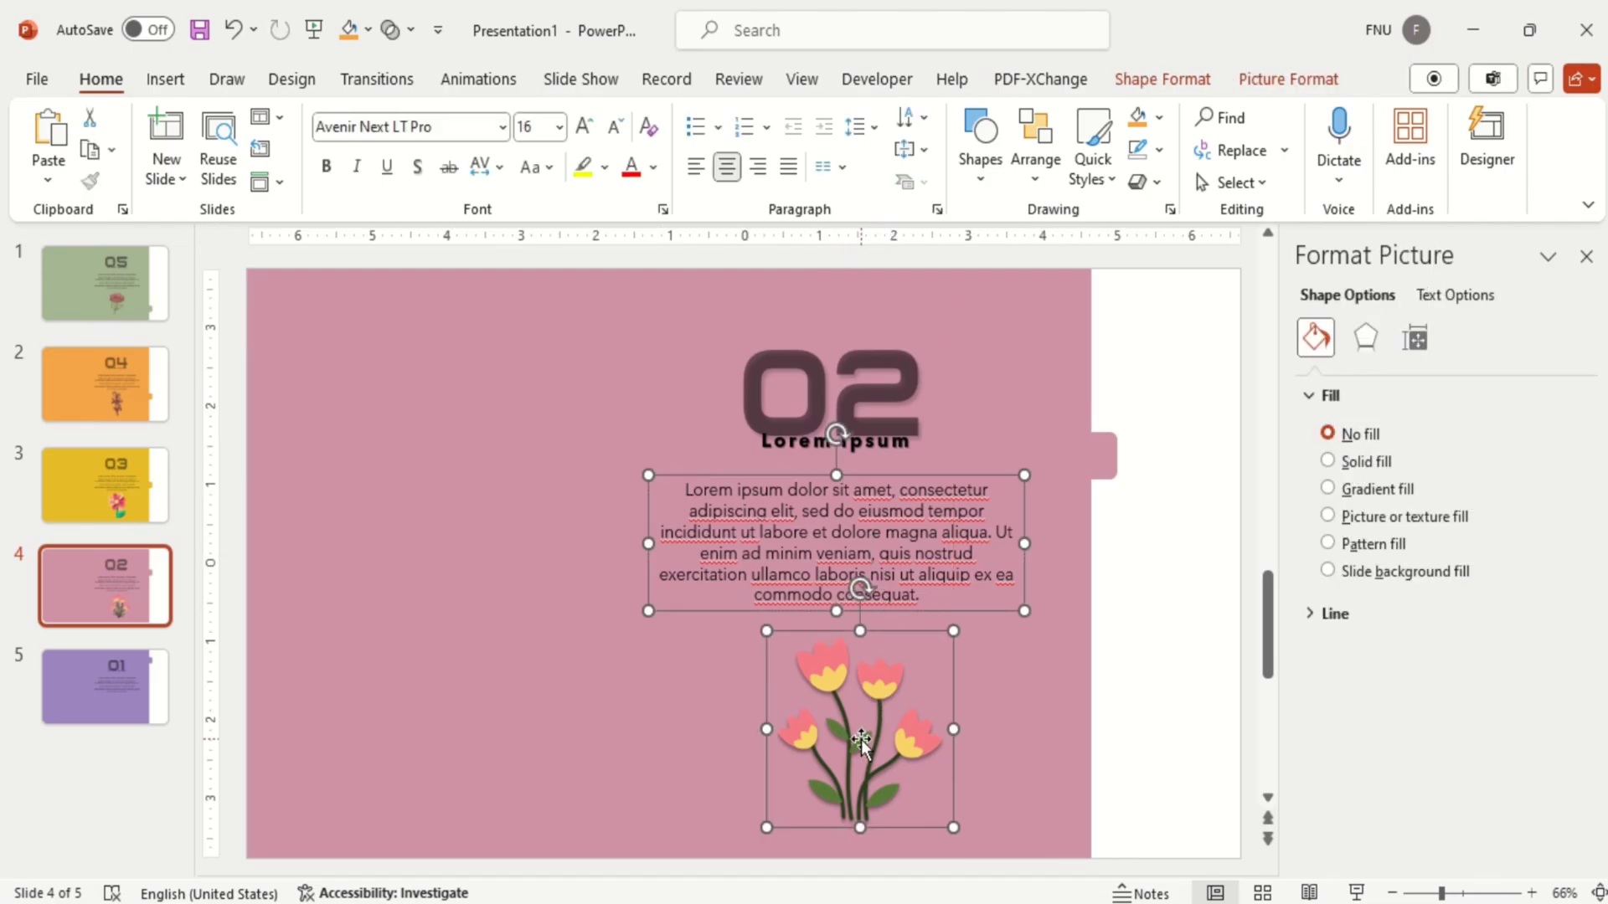
{"action": "left_click", "coordinate": [1287, 79]}
{"action": "left_click", "coordinate": [1310, 123]}
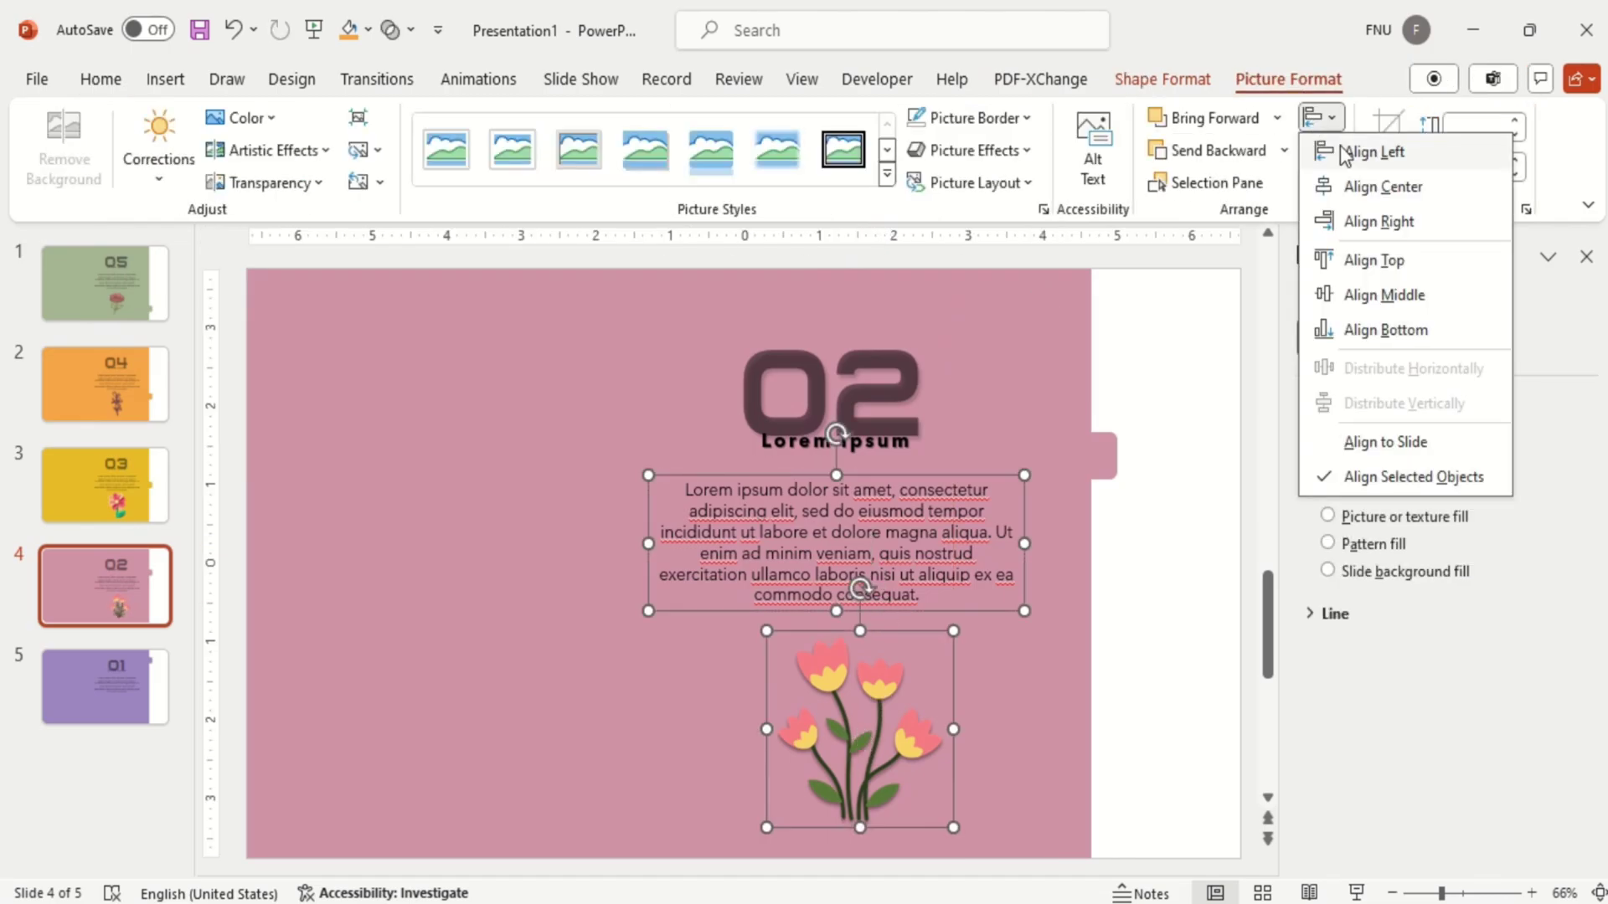
{"action": "left_click", "coordinate": [1382, 187]}
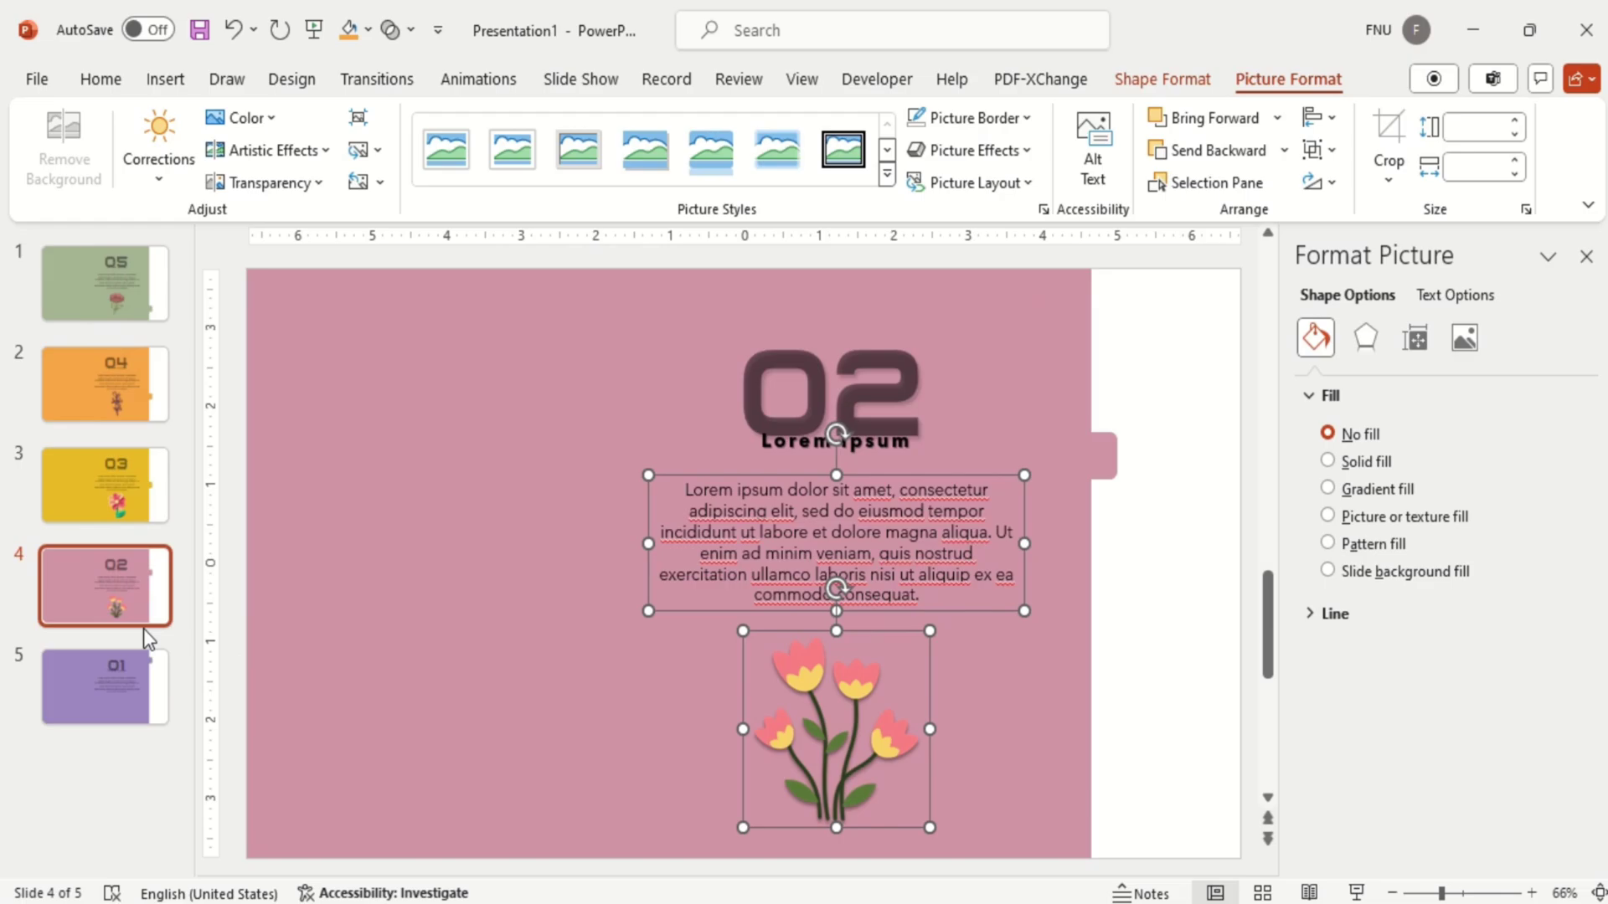
{"action": "left_click", "coordinate": [116, 693]}
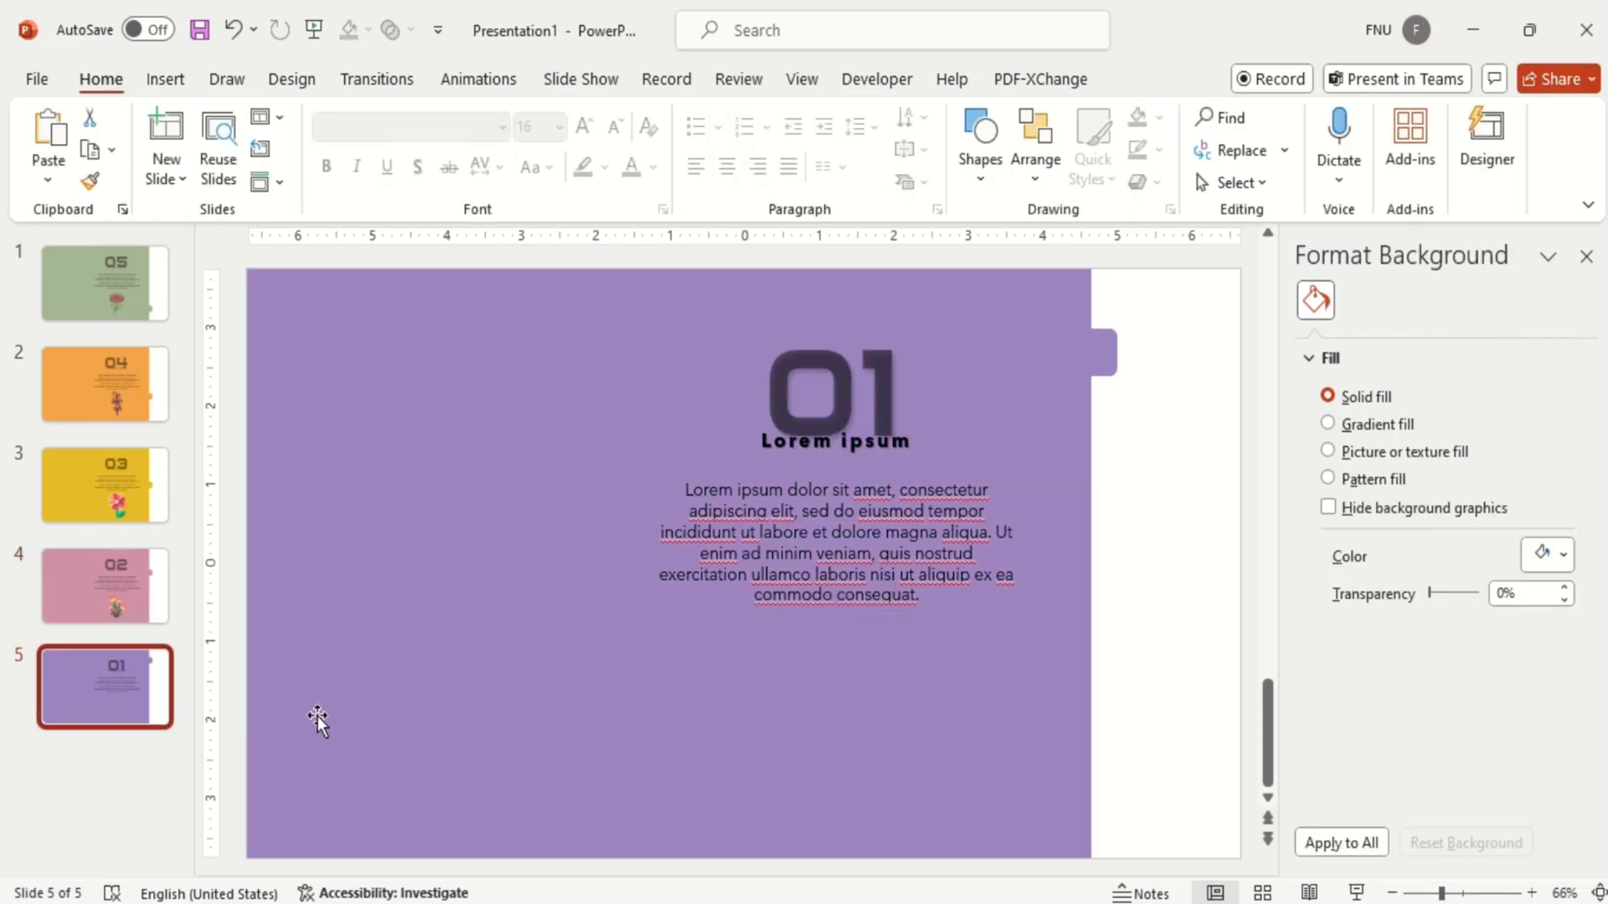
Step: Paste the flower onto slide 5 and draw a small 01 text box near the top-right tab
{"action": "left_click", "coordinate": [317, 717]}
{"action": "key", "text": "ctrl+v"}
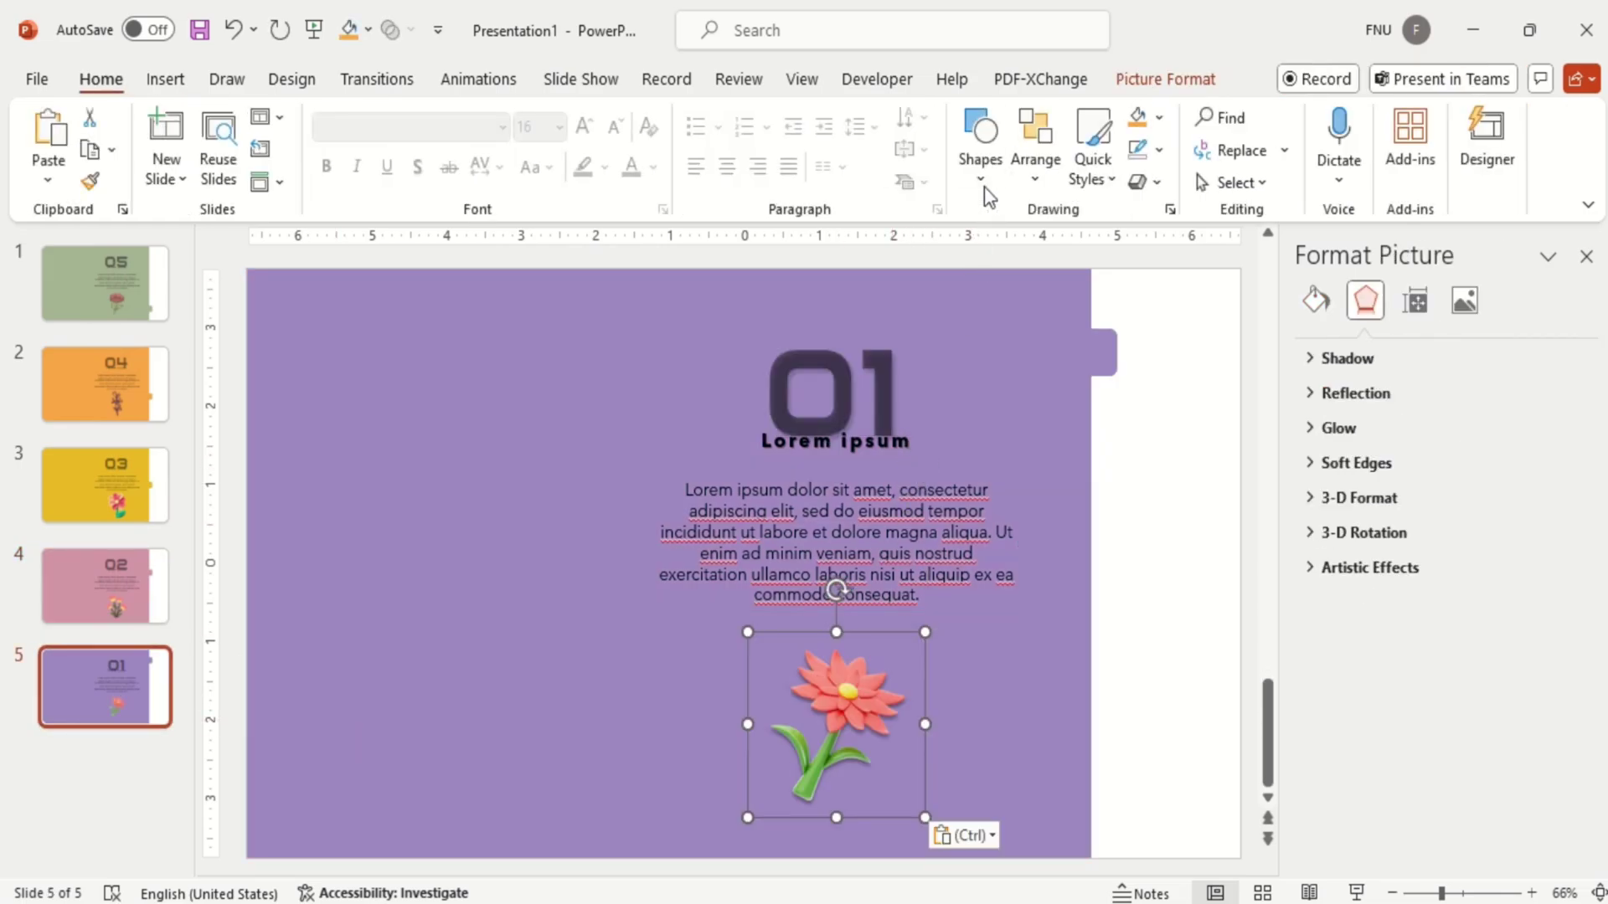
{"action": "left_click", "coordinate": [984, 186]}
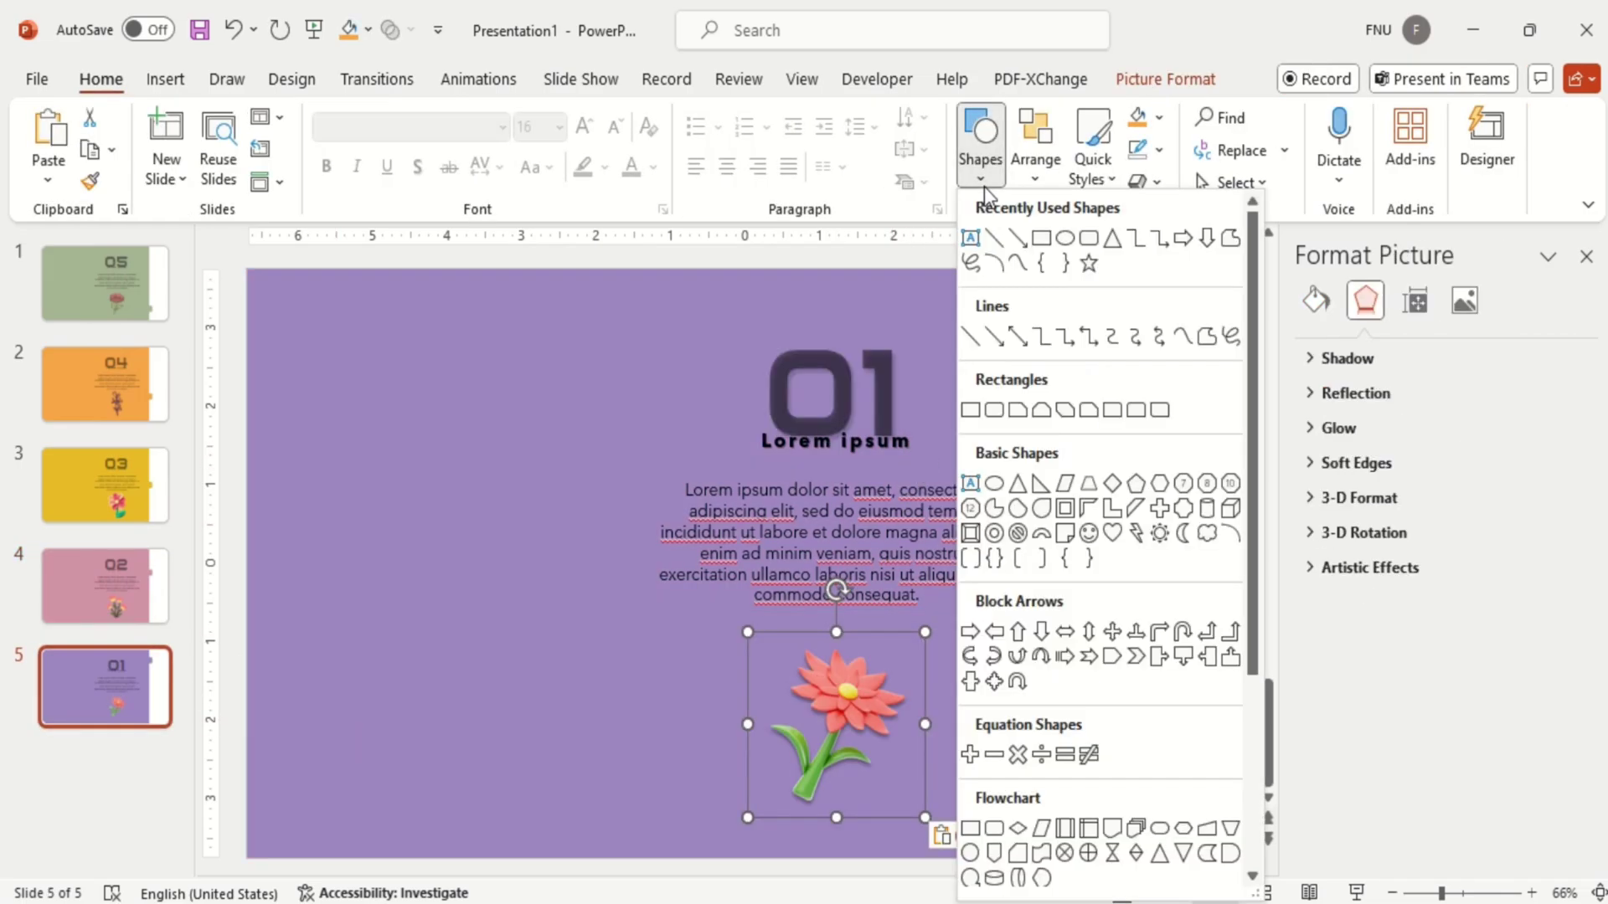
{"action": "left_click", "coordinate": [972, 242]}
{"action": "left_click_drag", "start_coordinate": [1002, 352], "coordinate": [1067, 385]}
{"action": "type", "text": "01"}
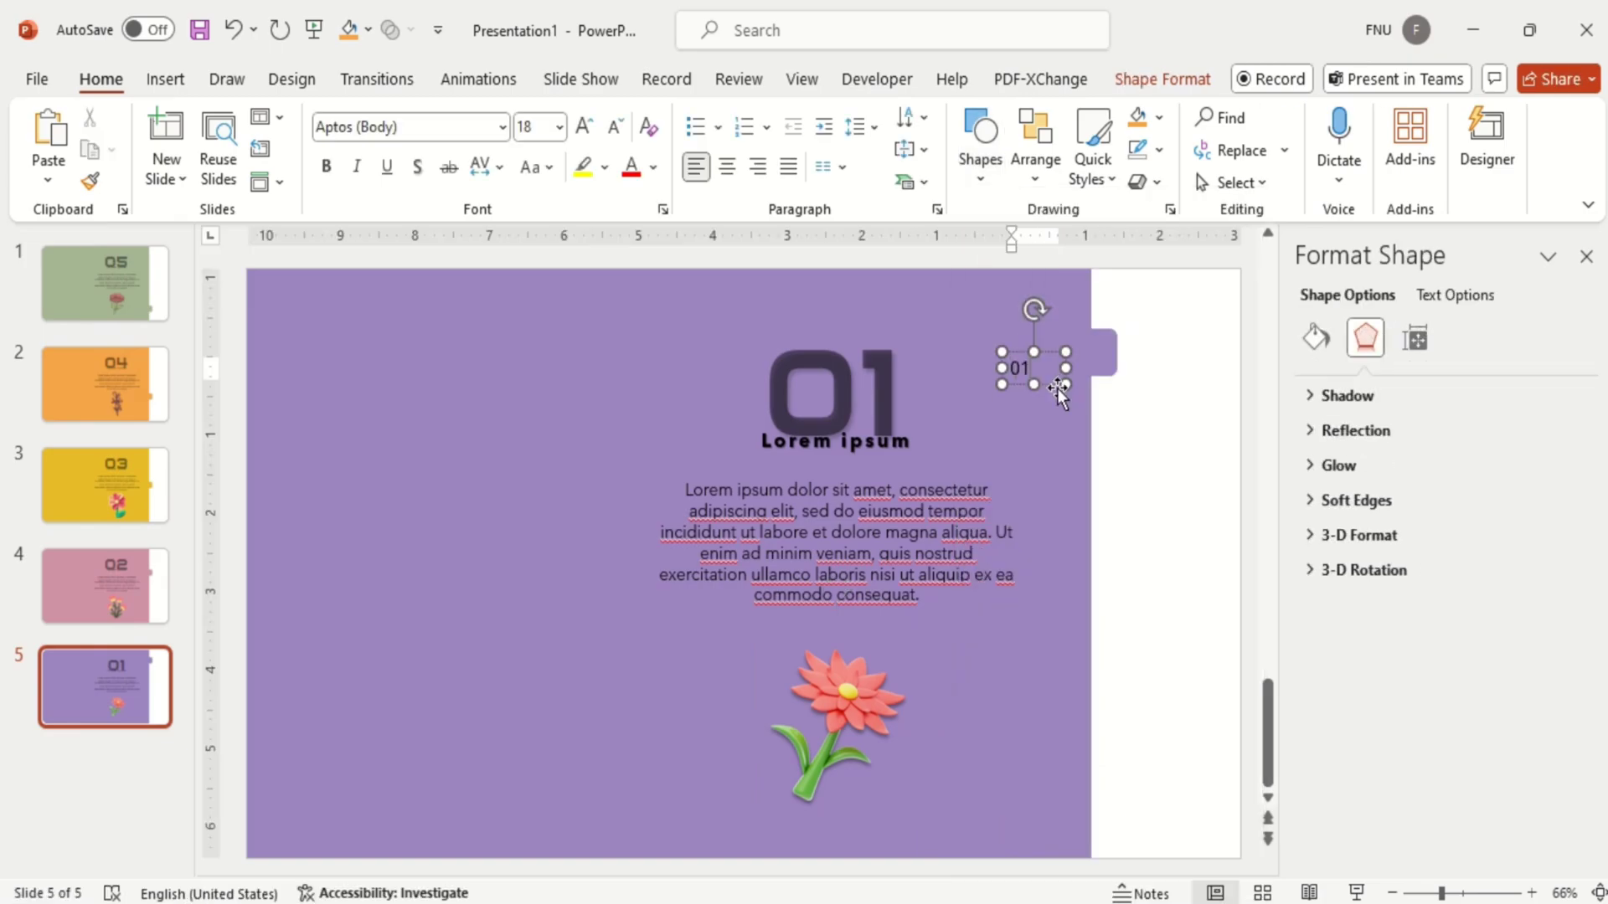
{"action": "left_click", "coordinate": [1052, 381]}
Step: Style the 01 label in white bold centred Agency FB and move it onto the tab at the right edge
{"action": "left_click", "coordinate": [508, 130]}
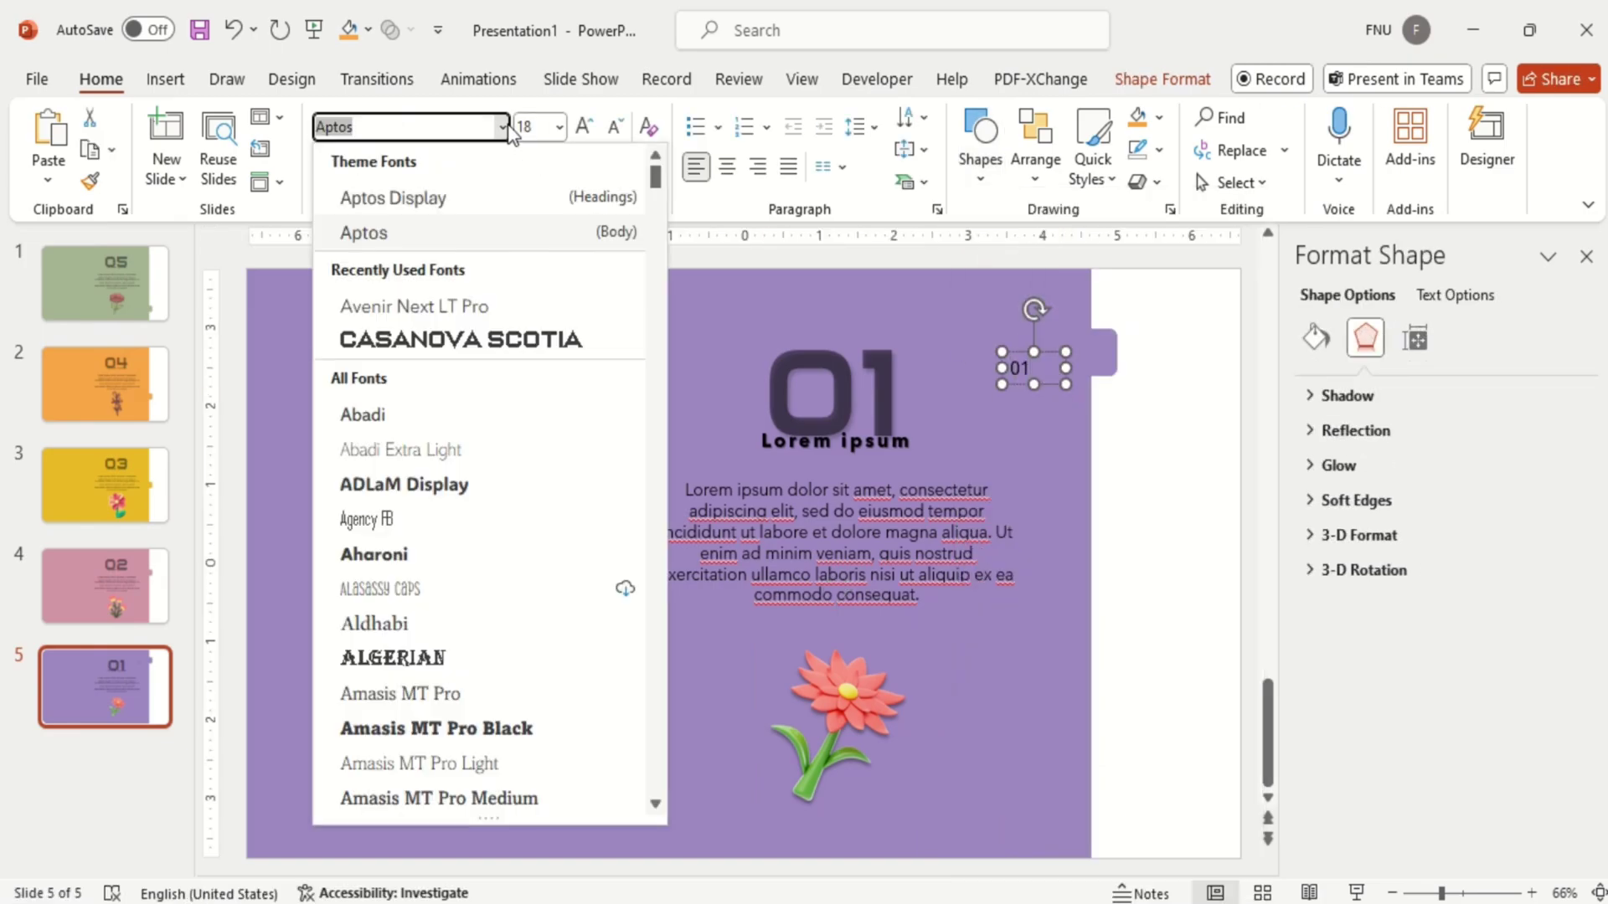
{"action": "left_click", "coordinate": [392, 525]}
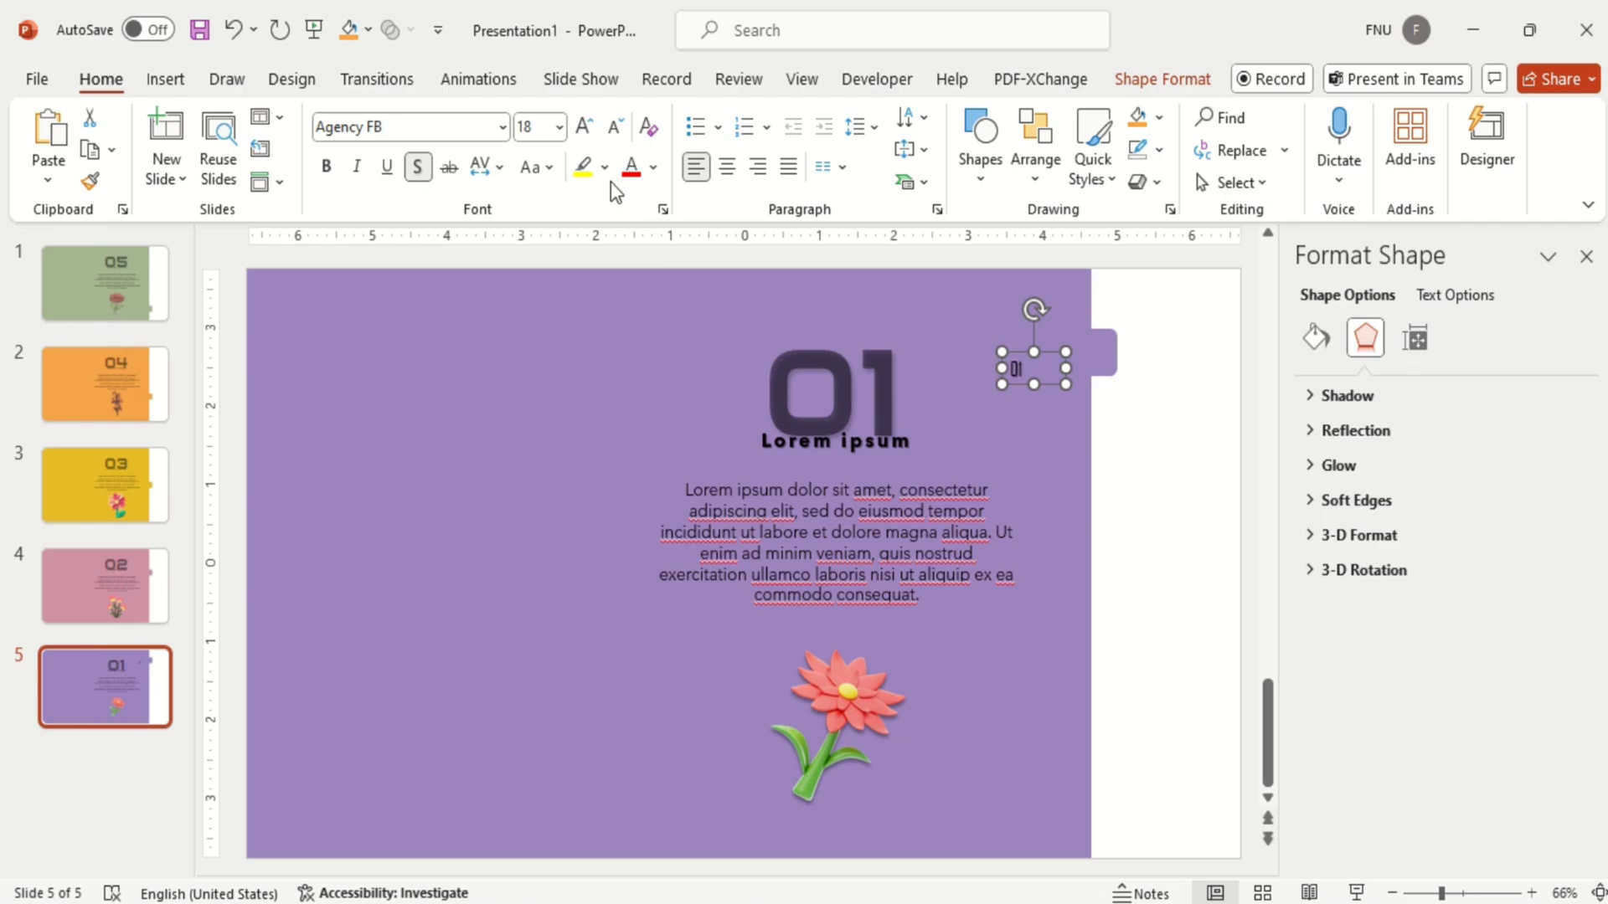
{"action": "left_click", "coordinate": [653, 178]}
{"action": "left_click", "coordinate": [635, 299]}
{"action": "key", "text": "ctrl+b"}
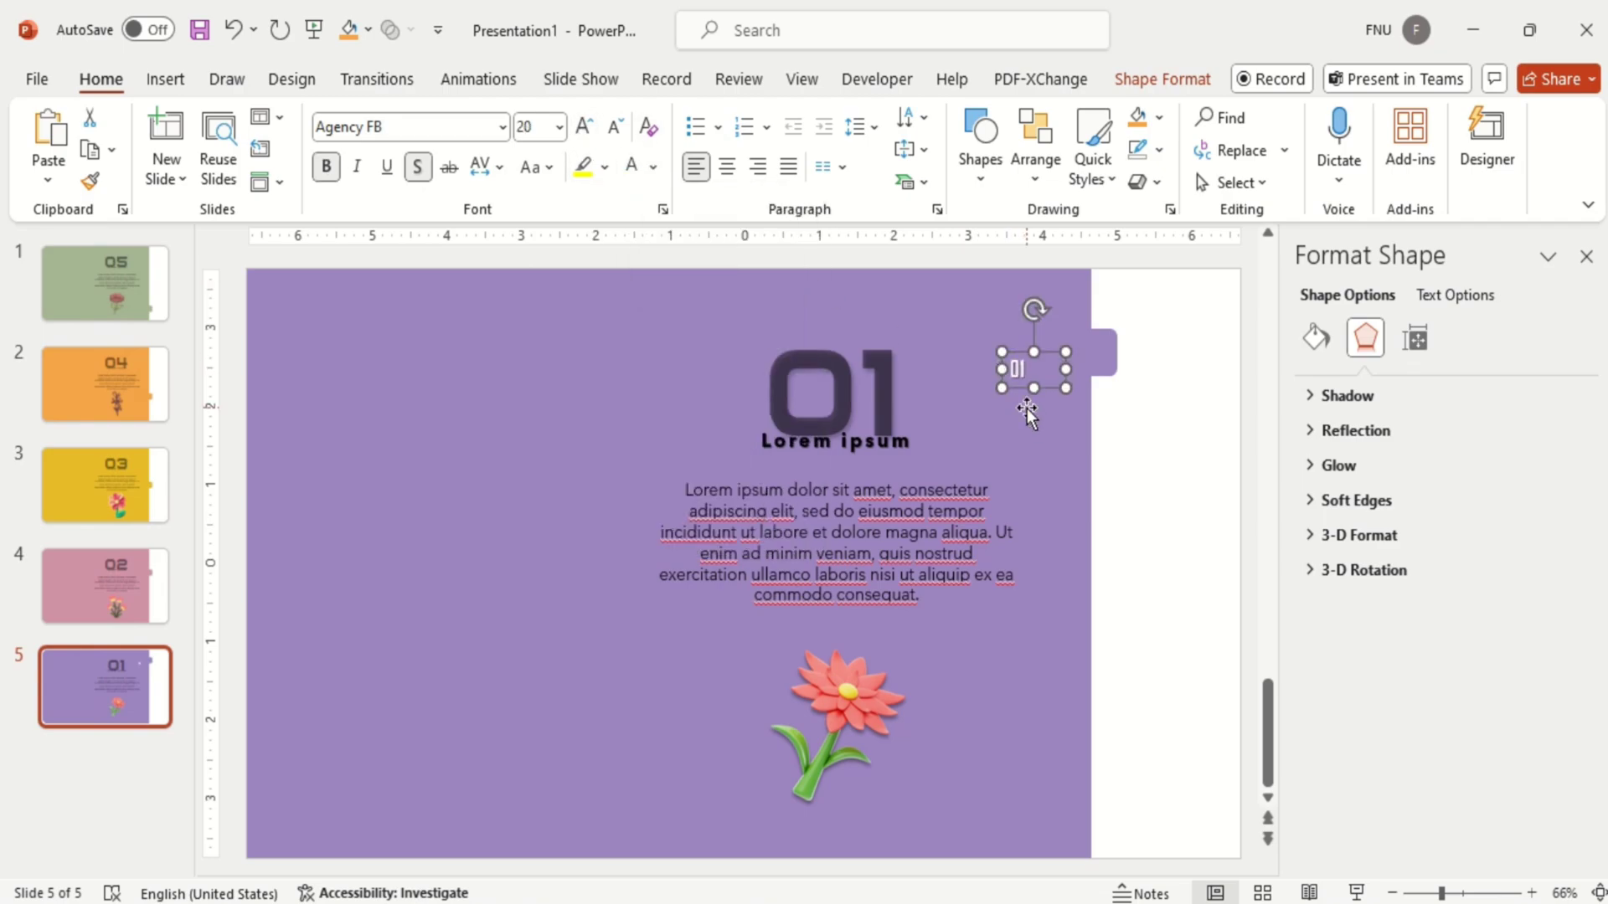
{"action": "left_click_drag", "start_coordinate": [1027, 408], "coordinate": [1041, 371]}
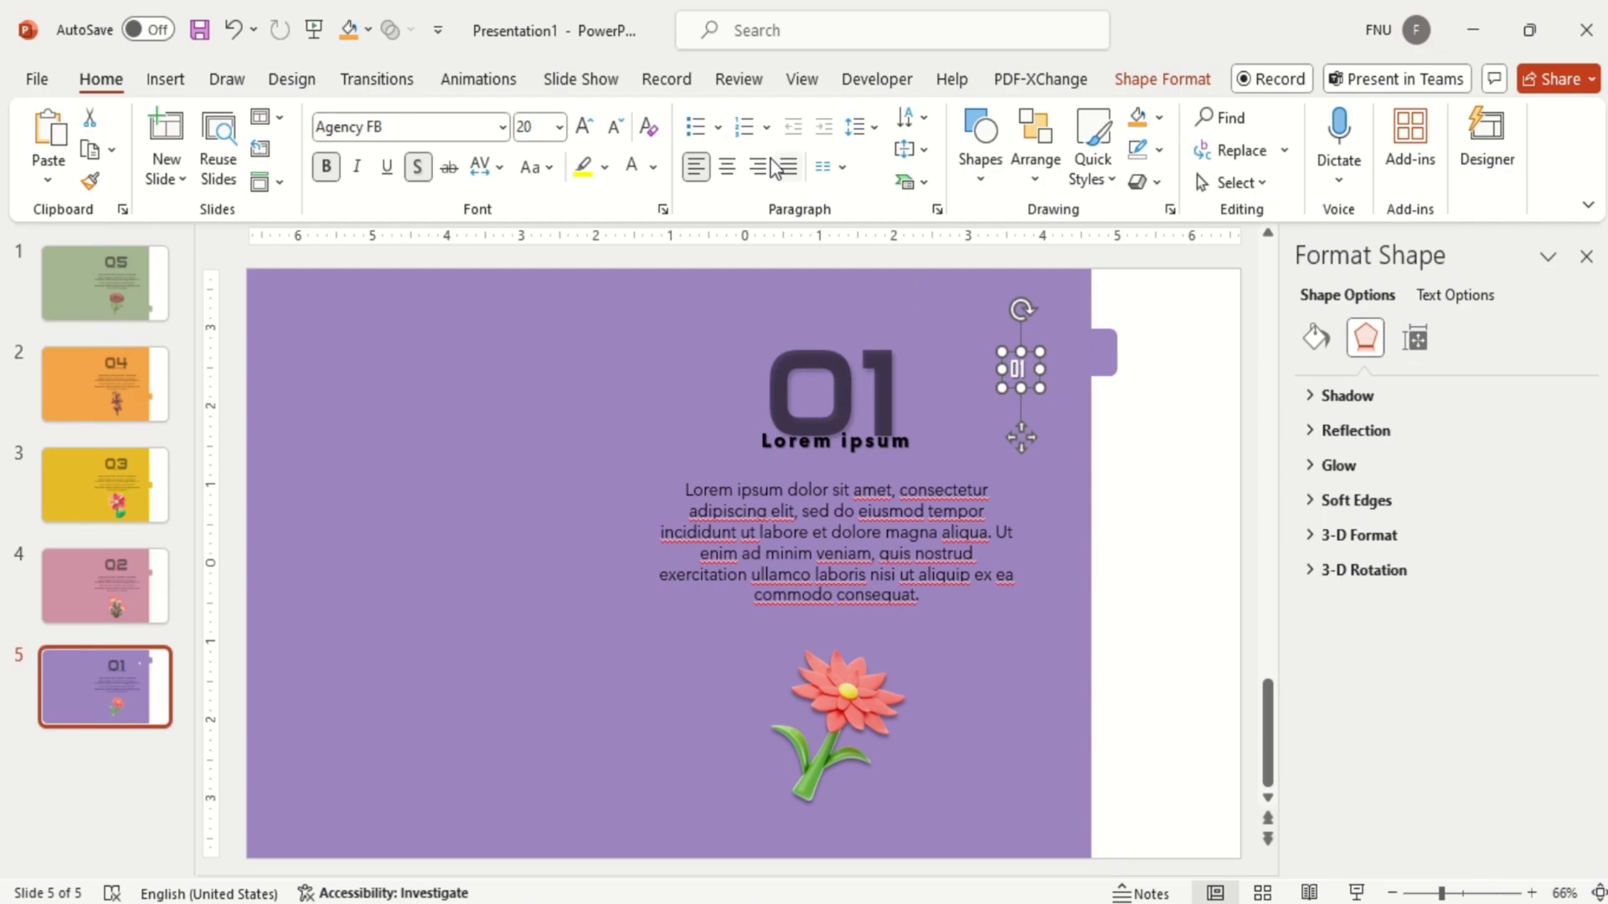
{"action": "left_click", "coordinate": [728, 170]}
{"action": "left_click_drag", "start_coordinate": [1020, 439], "coordinate": [1097, 422]}
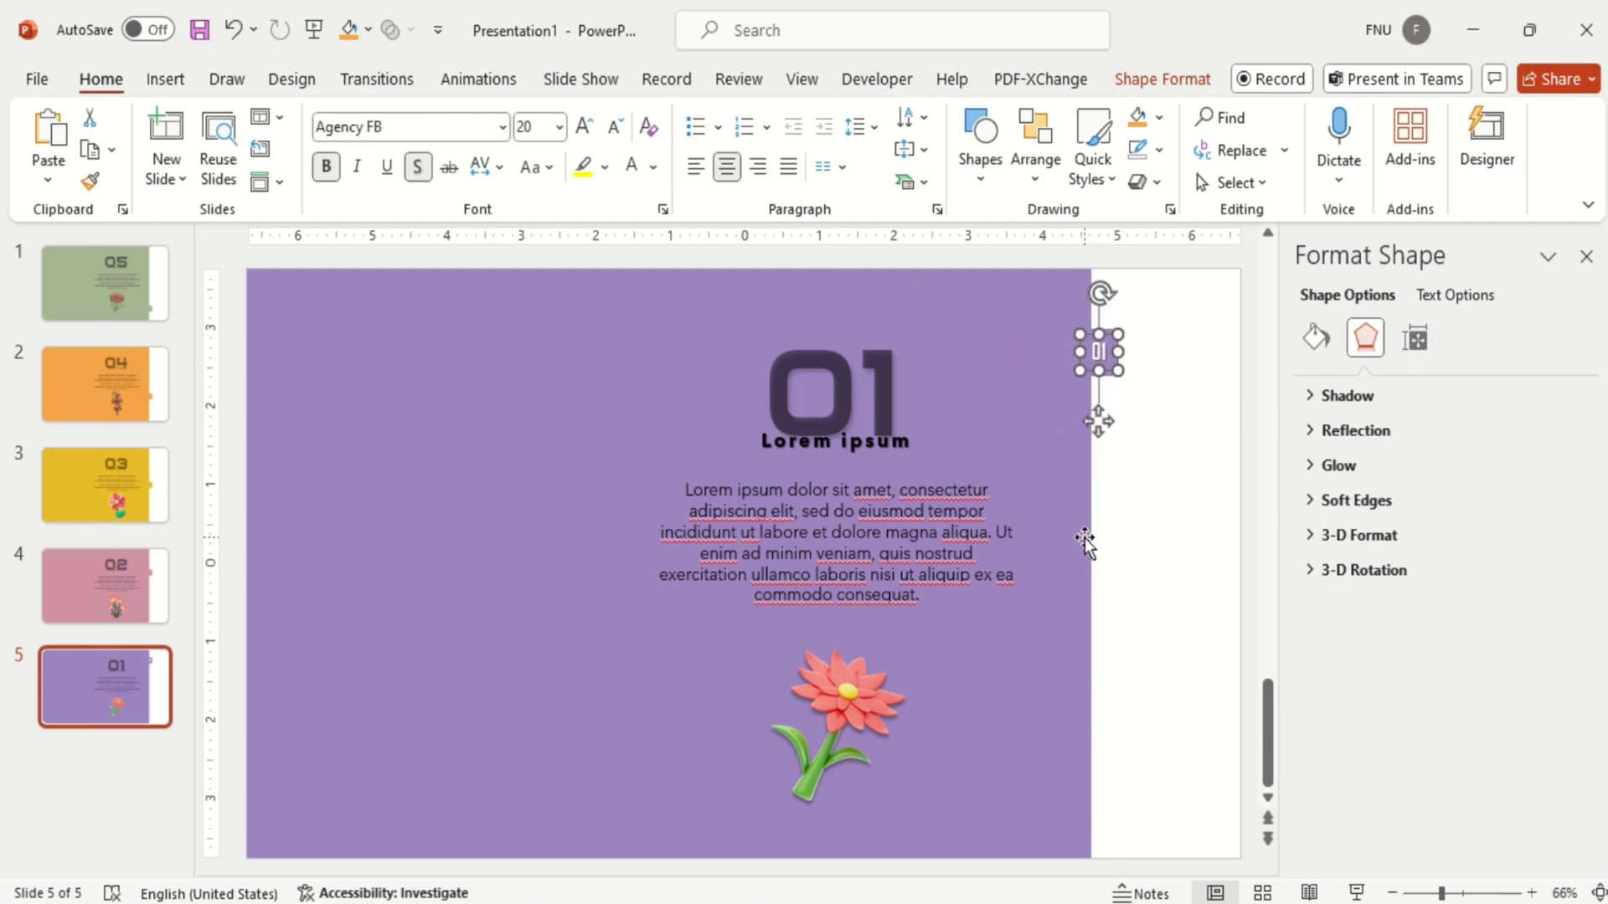
Step: Paste the white label onto slide 4's tab and renumber it 02
{"action": "left_click", "coordinate": [99, 592]}
{"action": "key", "text": "ctrl+v"}
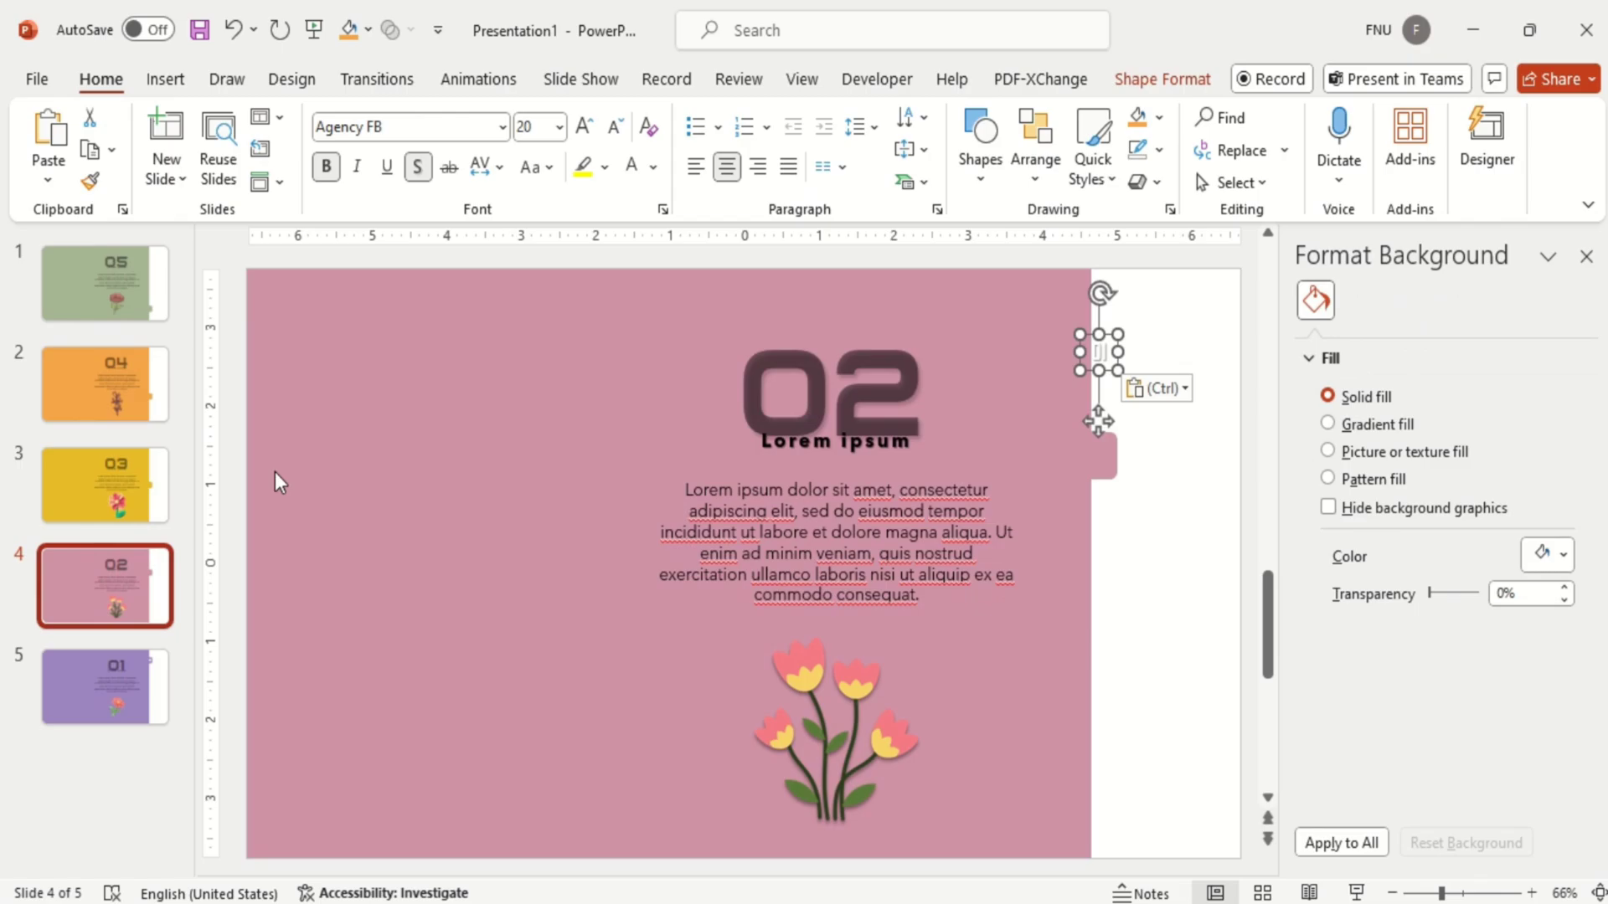
{"action": "left_click_drag", "start_coordinate": [1099, 422], "coordinate": [1102, 499]}
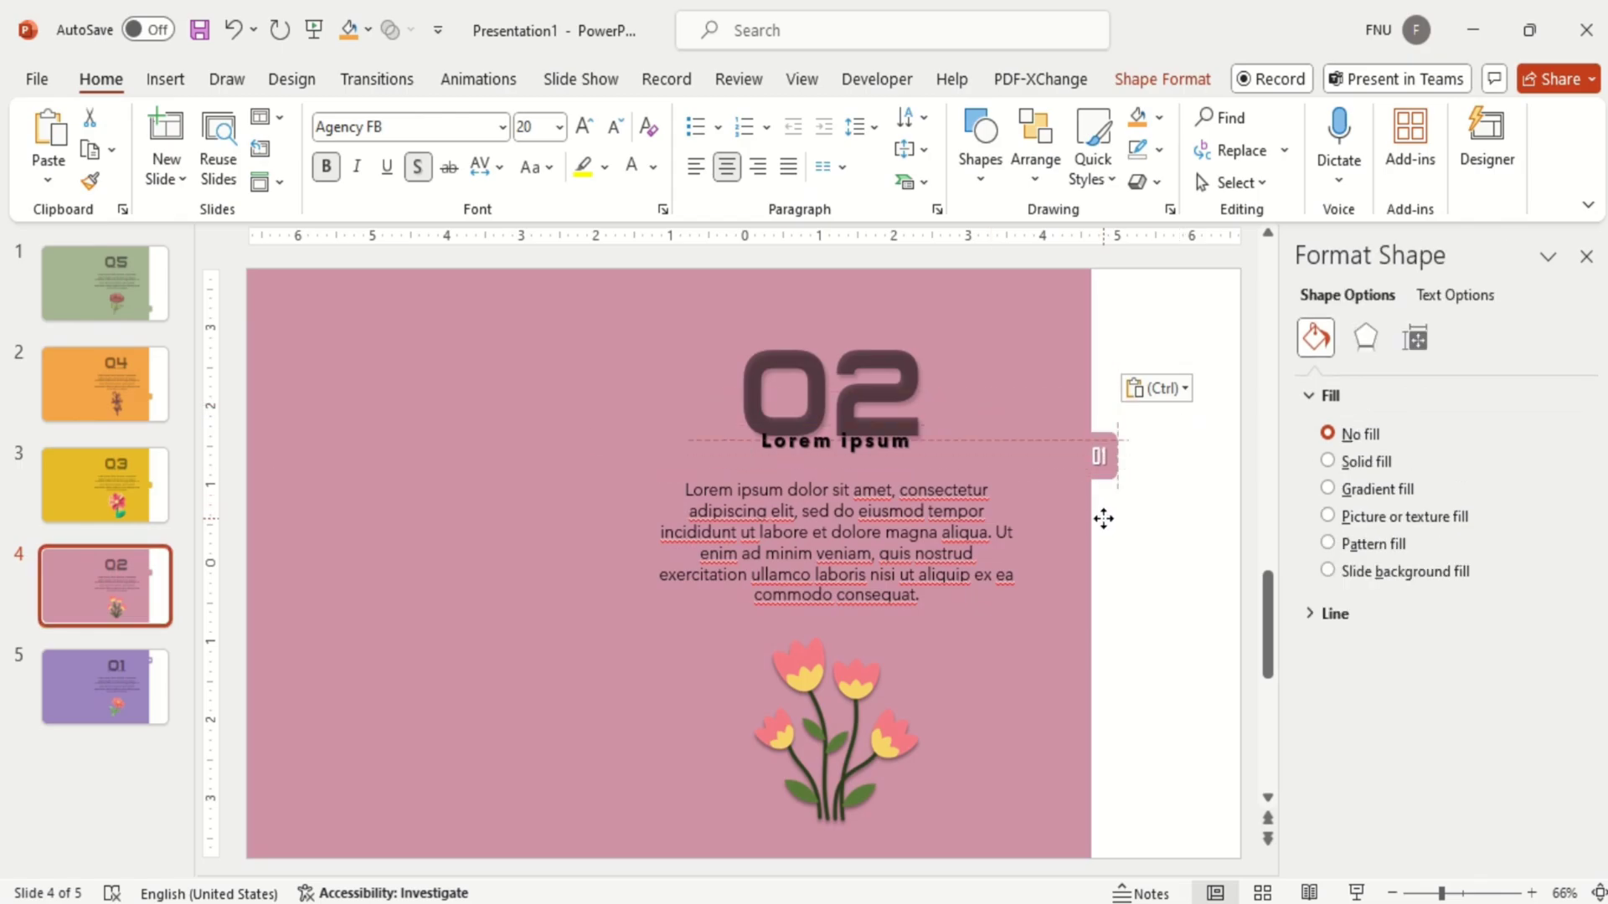
{"action": "left_click_drag", "start_coordinate": [1104, 518], "coordinate": [1104, 518]}
{"action": "left_click", "coordinate": [1098, 526]}
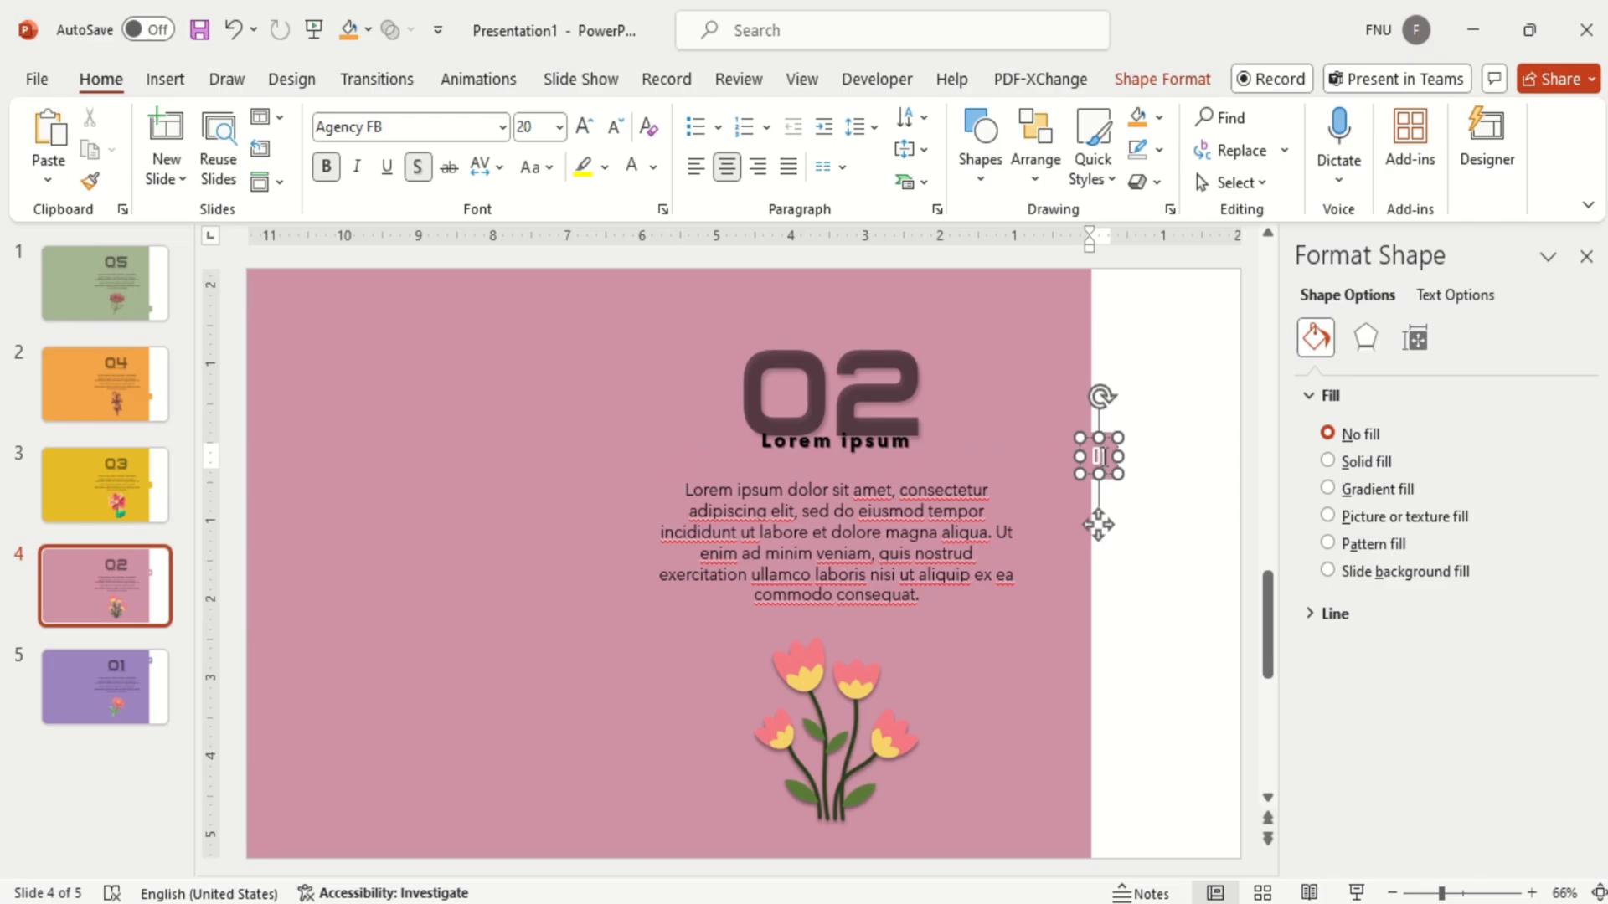
{"action": "left_click", "coordinate": [1098, 525]}
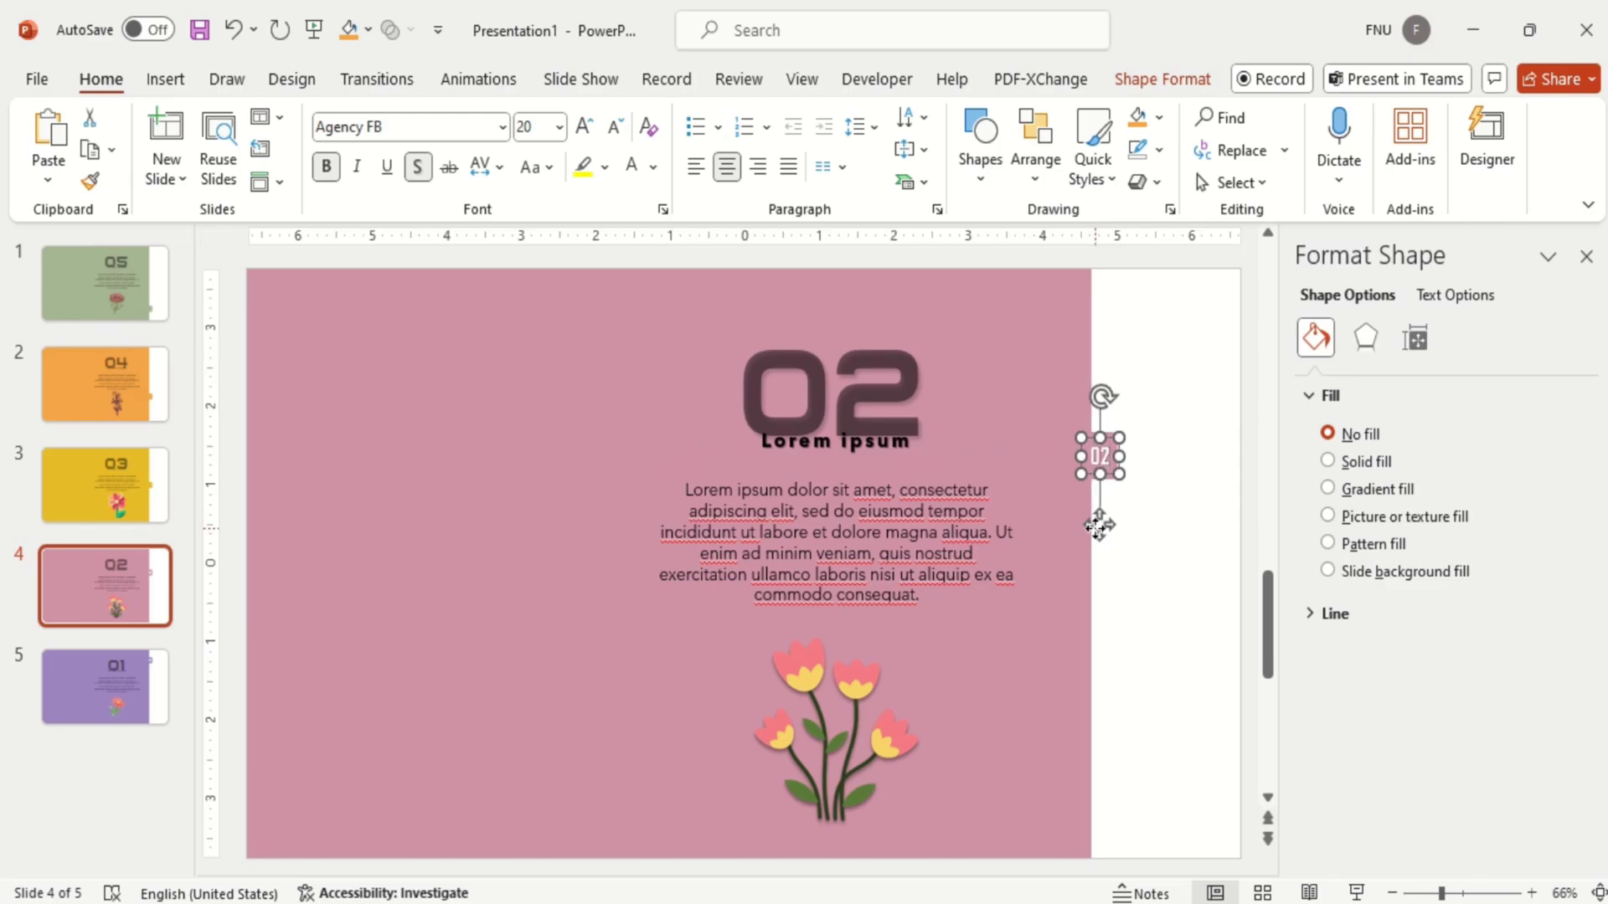
Step: Paste the label onto the tabs of slides 3 and 2, moving each into place
{"action": "left_click", "coordinate": [93, 491]}
{"action": "key", "text": "ctrl+v"}
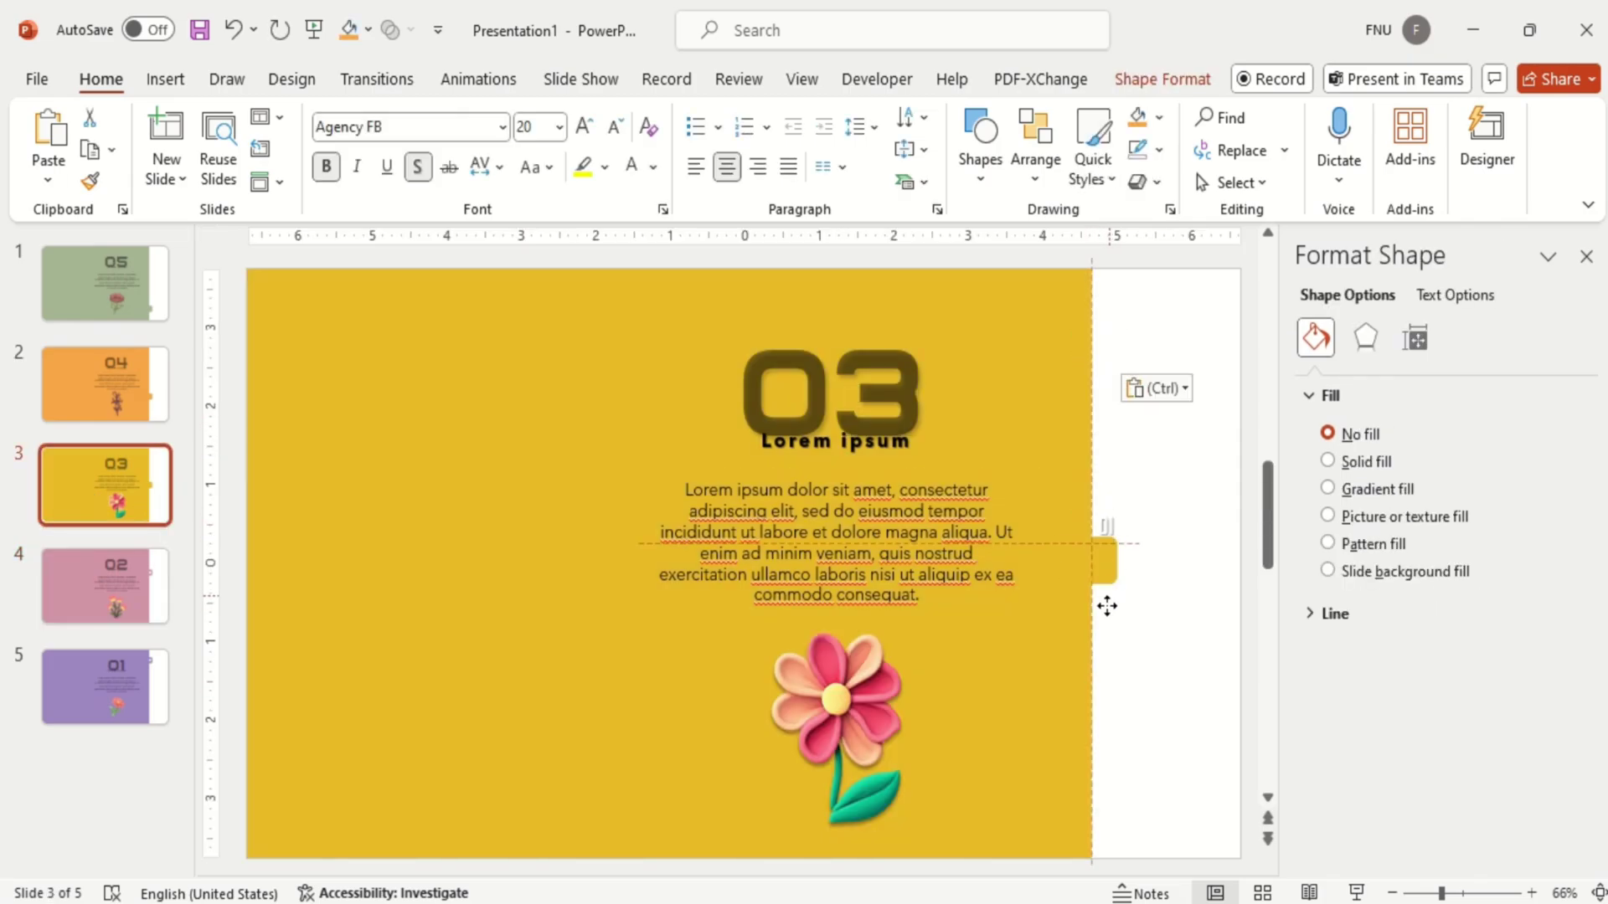
{"action": "left_click_drag", "start_coordinate": [1108, 607], "coordinate": [1101, 633]}
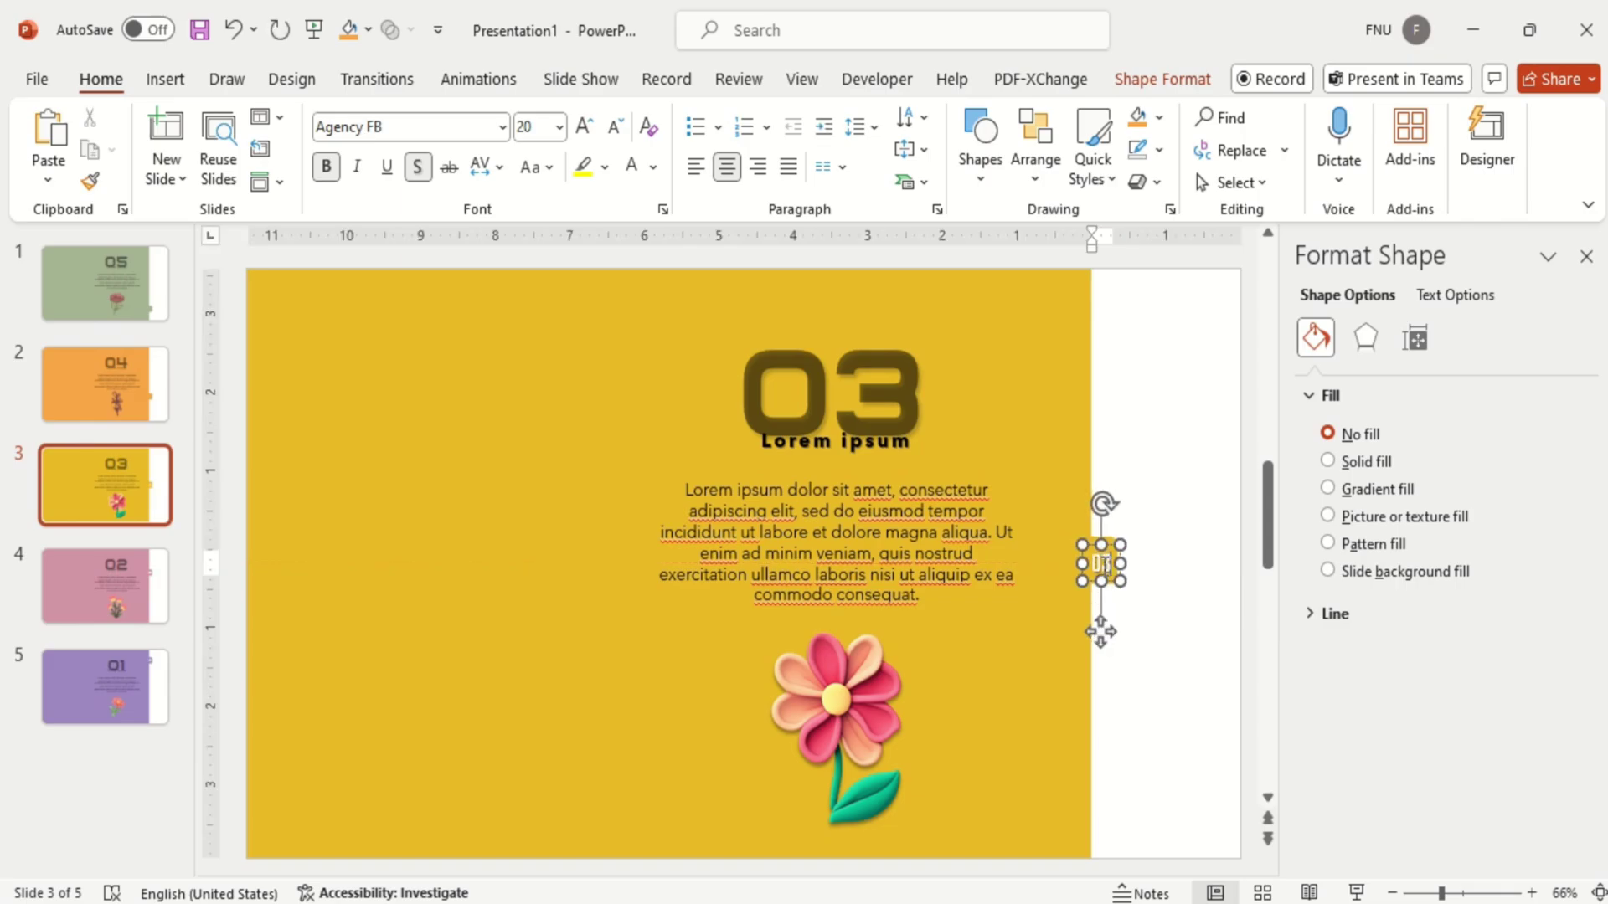
{"action": "left_click", "coordinate": [123, 384]}
{"action": "key", "text": "ctrl+v"}
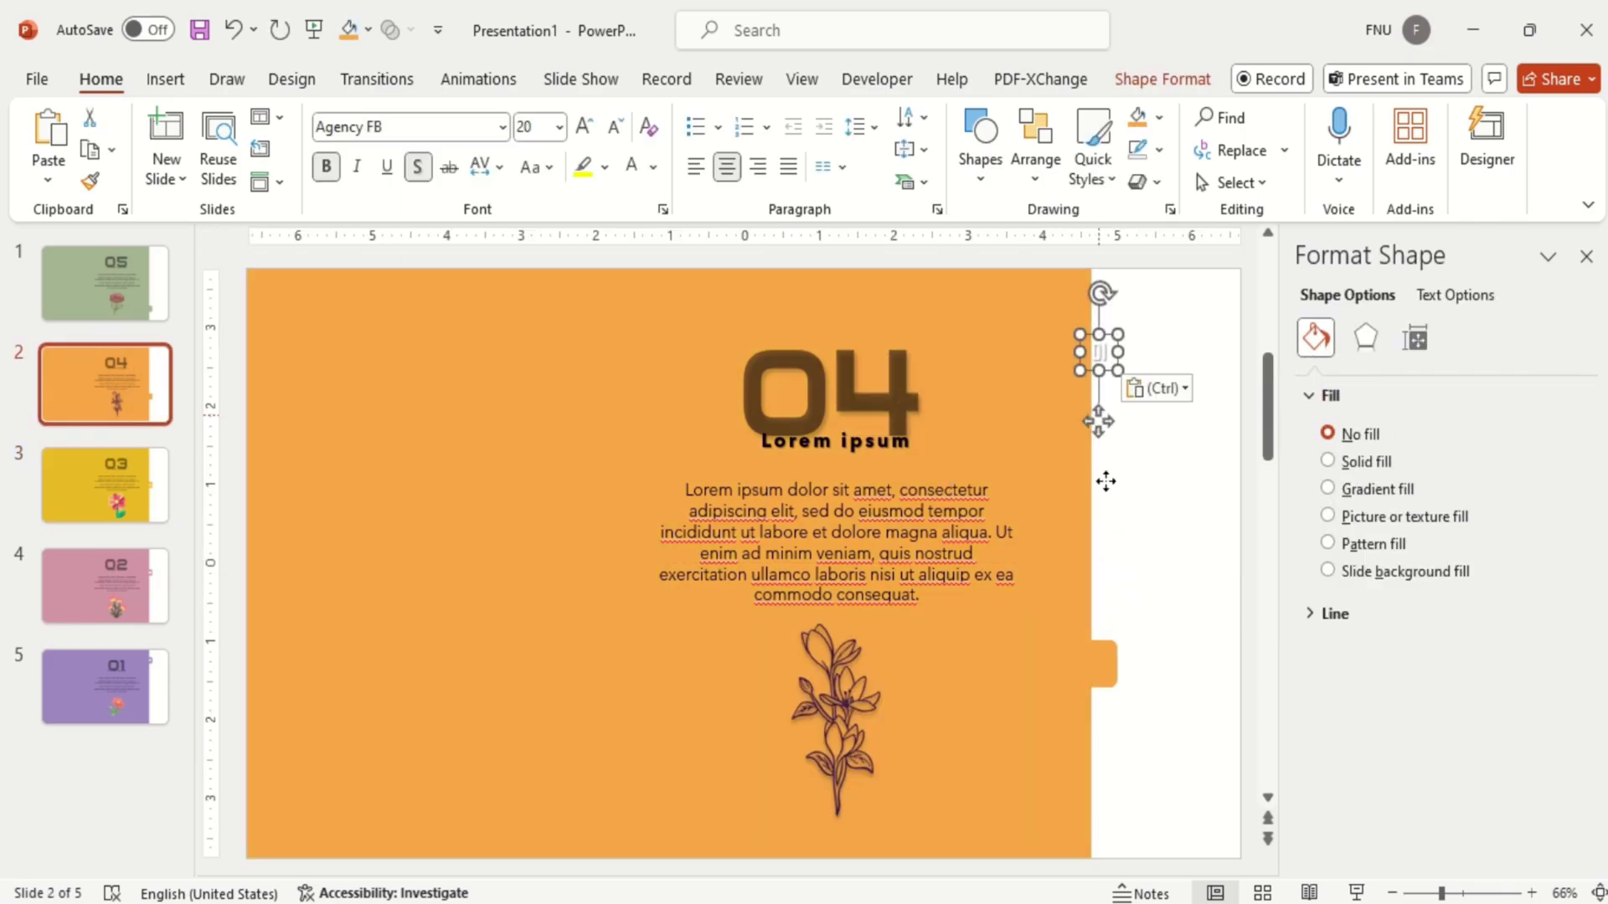
{"action": "left_click_drag", "start_coordinate": [1106, 481], "coordinate": [1104, 734]}
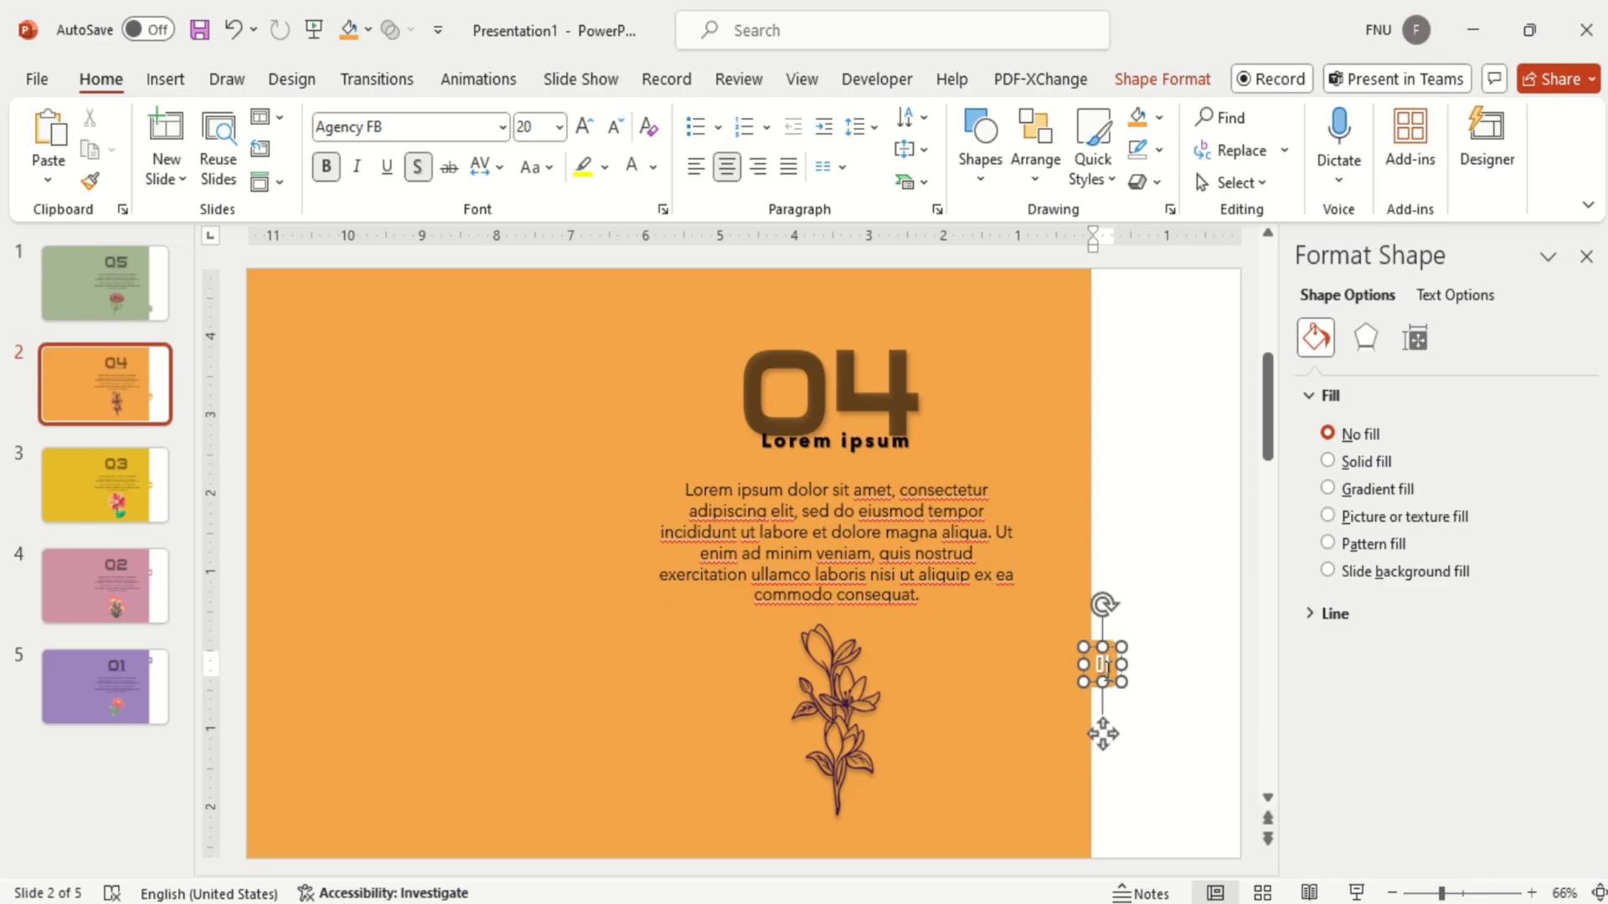
Step: Paste the label onto slide 1's tab near the bottom, reading 05
{"action": "key", "text": "Page_Up"}
{"action": "key", "text": "ctrl+v"}
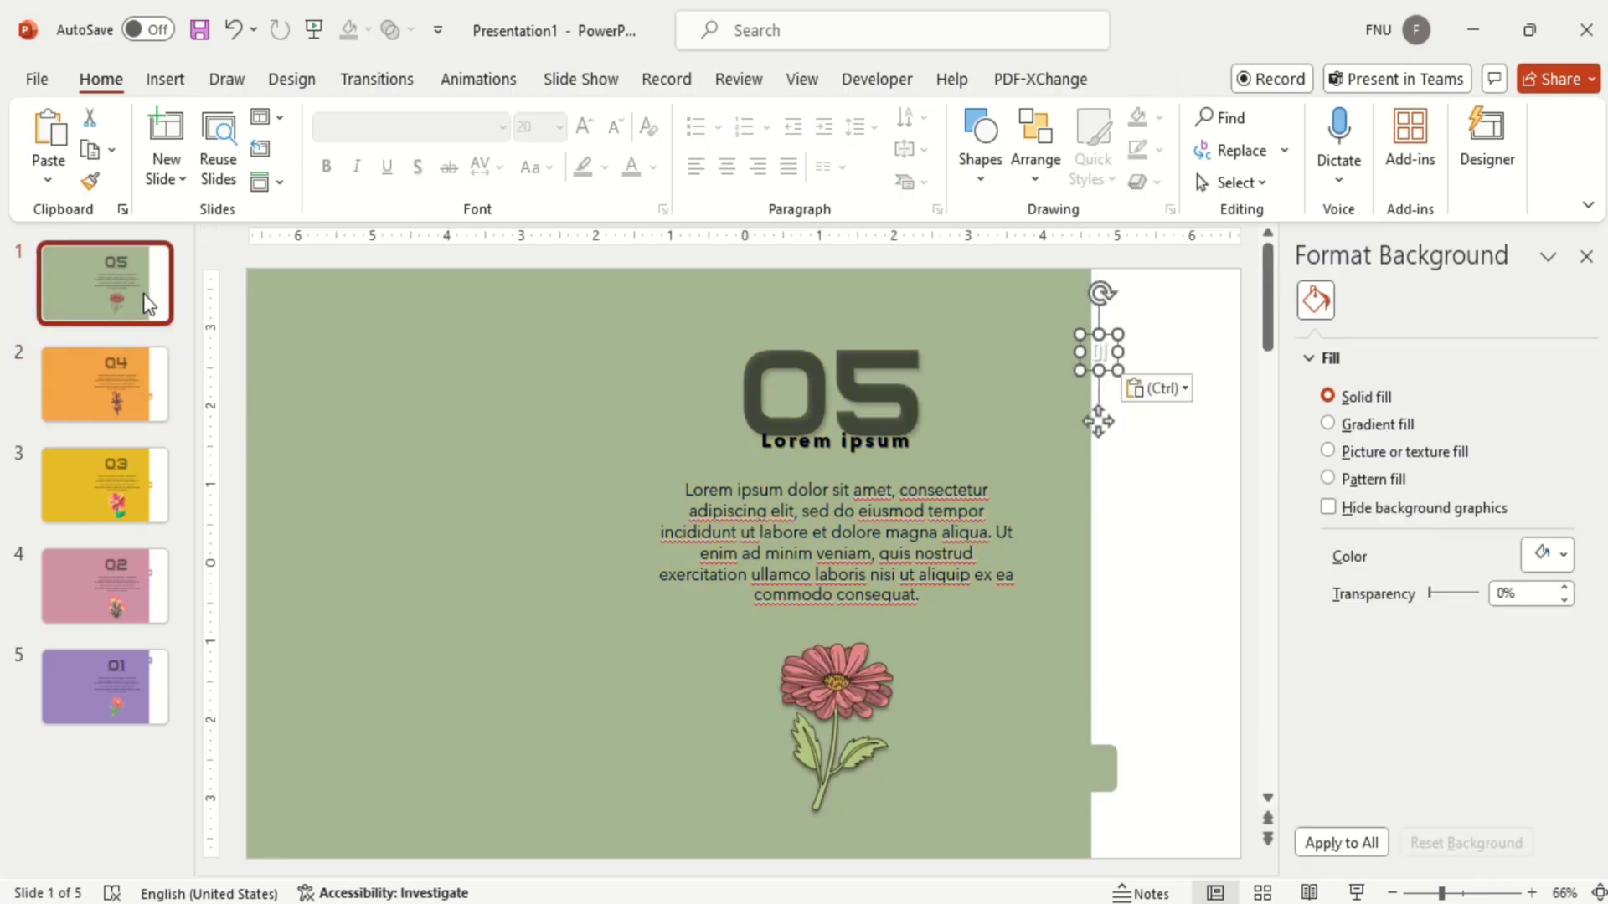
{"action": "left_click_drag", "start_coordinate": [1098, 423], "coordinate": [1105, 837]}
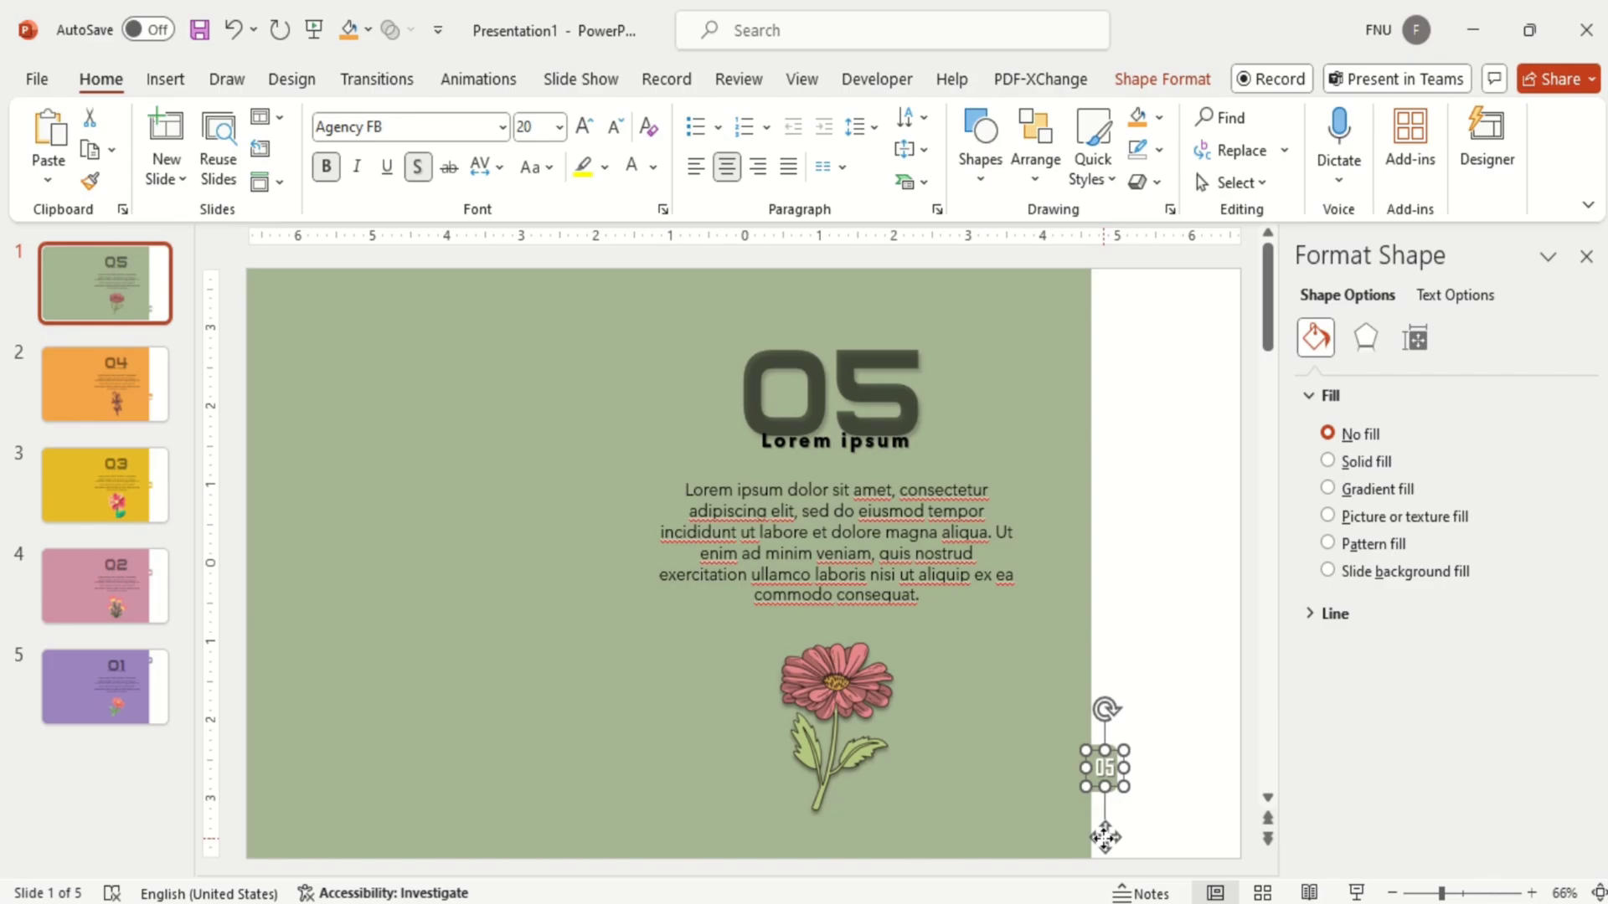
{"action": "left_click", "coordinate": [1126, 817]}
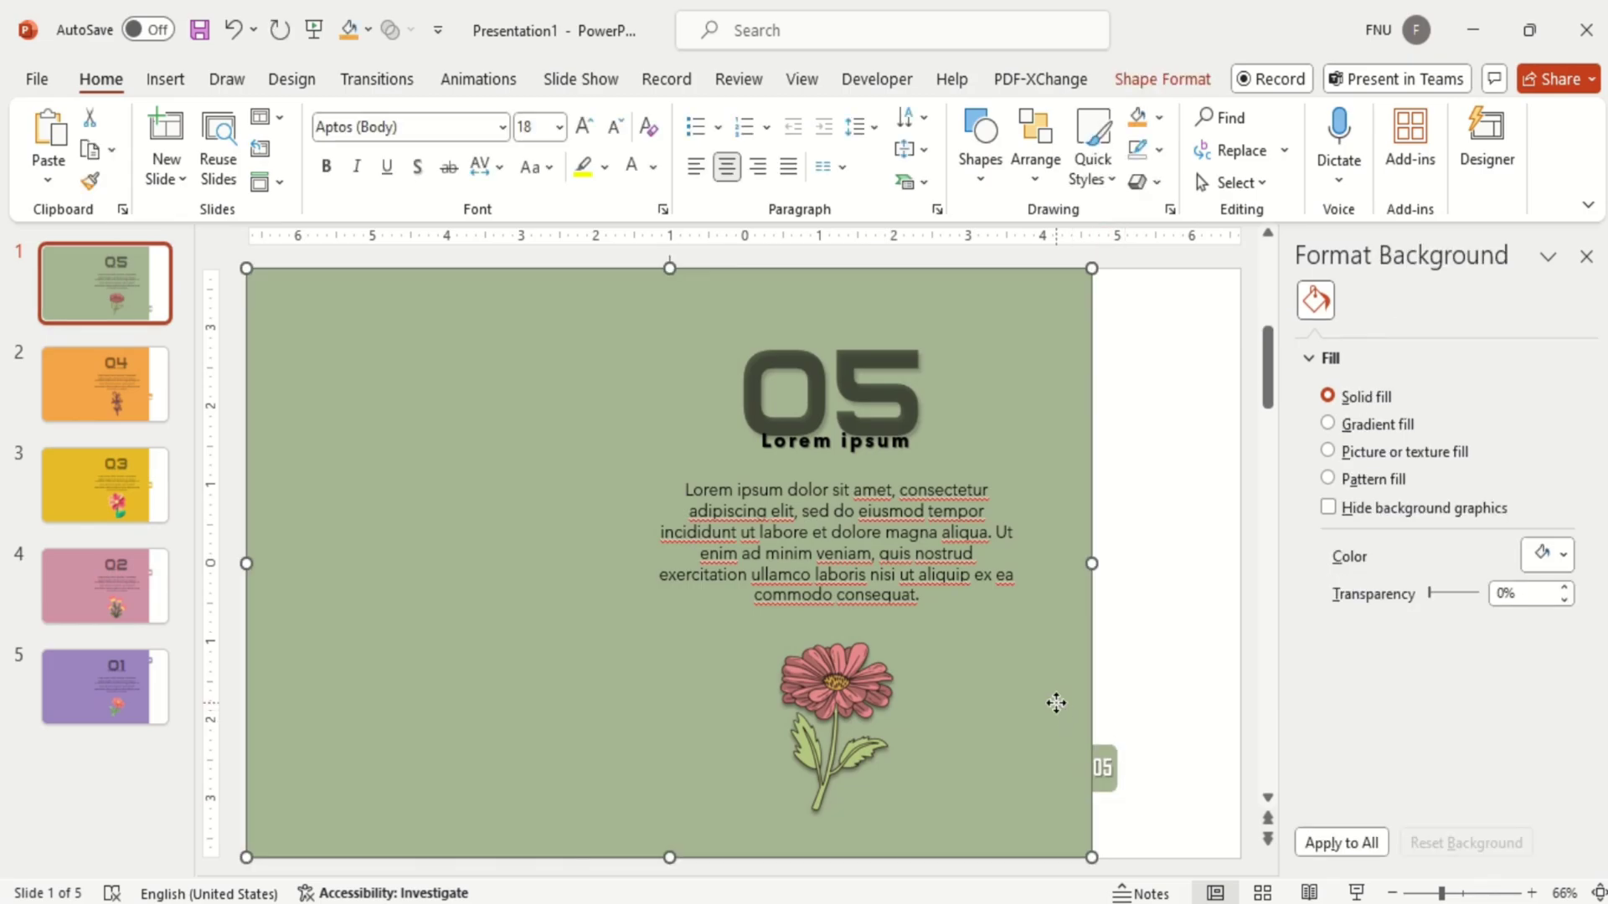
Step: Group the 05 slide's objects and give the group an outer shadow with raised blur
{"action": "left_click", "coordinate": [1056, 705]}
{"action": "key", "text": "ctrl+a"}
{"action": "key", "text": "ctrl+g"}
{"action": "left_click", "coordinate": [1366, 337]}
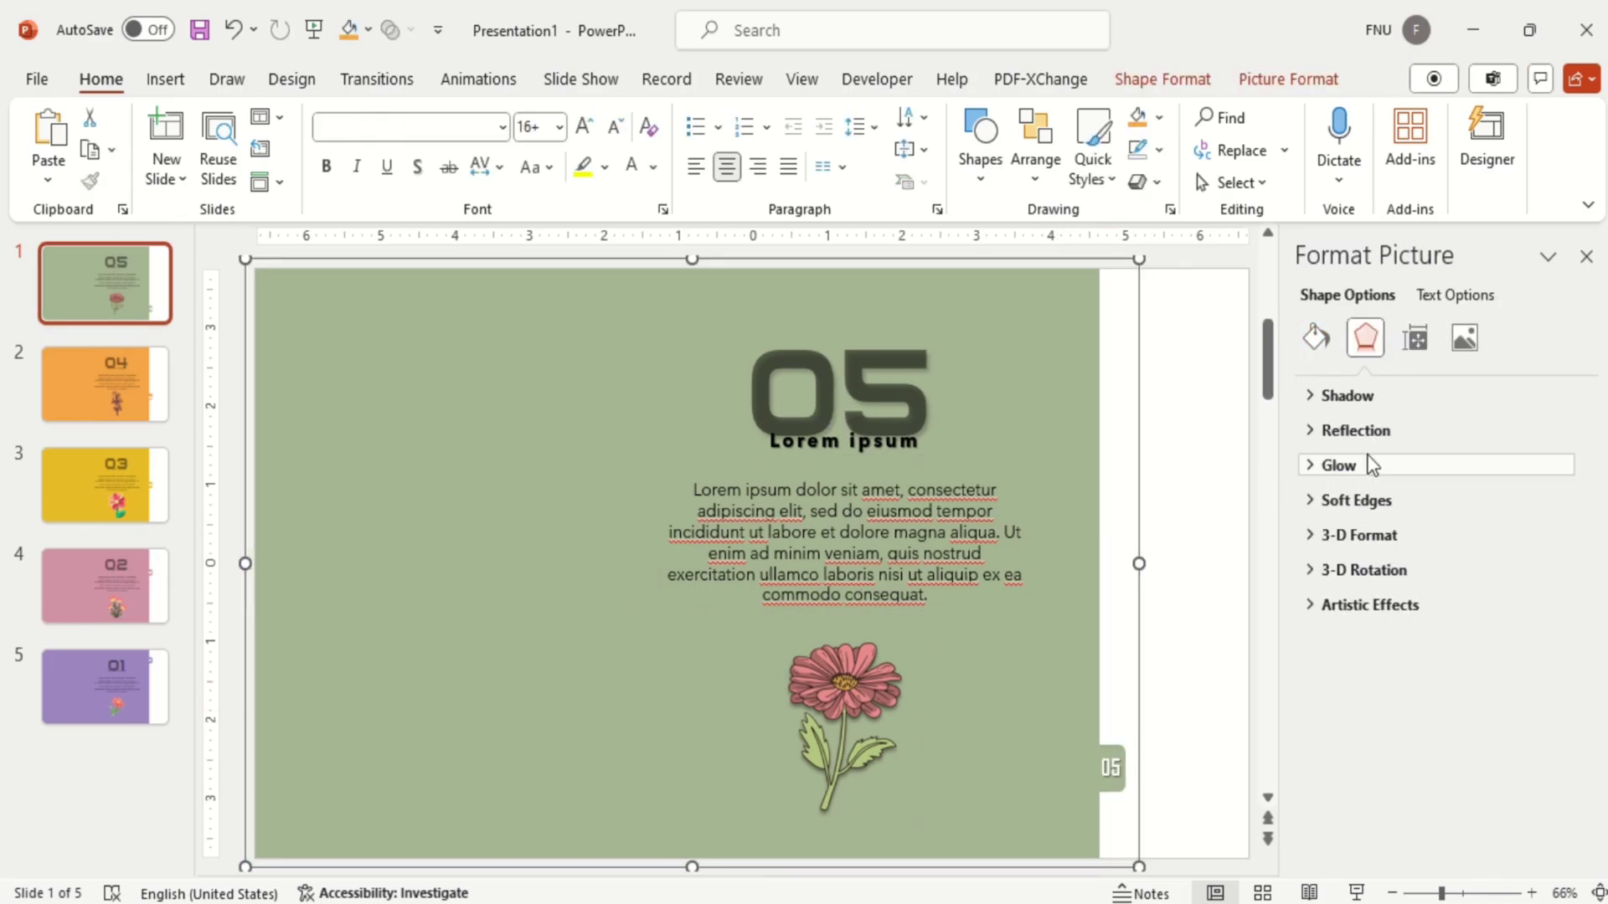
{"action": "left_click", "coordinate": [1364, 403]}
{"action": "left_click", "coordinate": [1559, 433]}
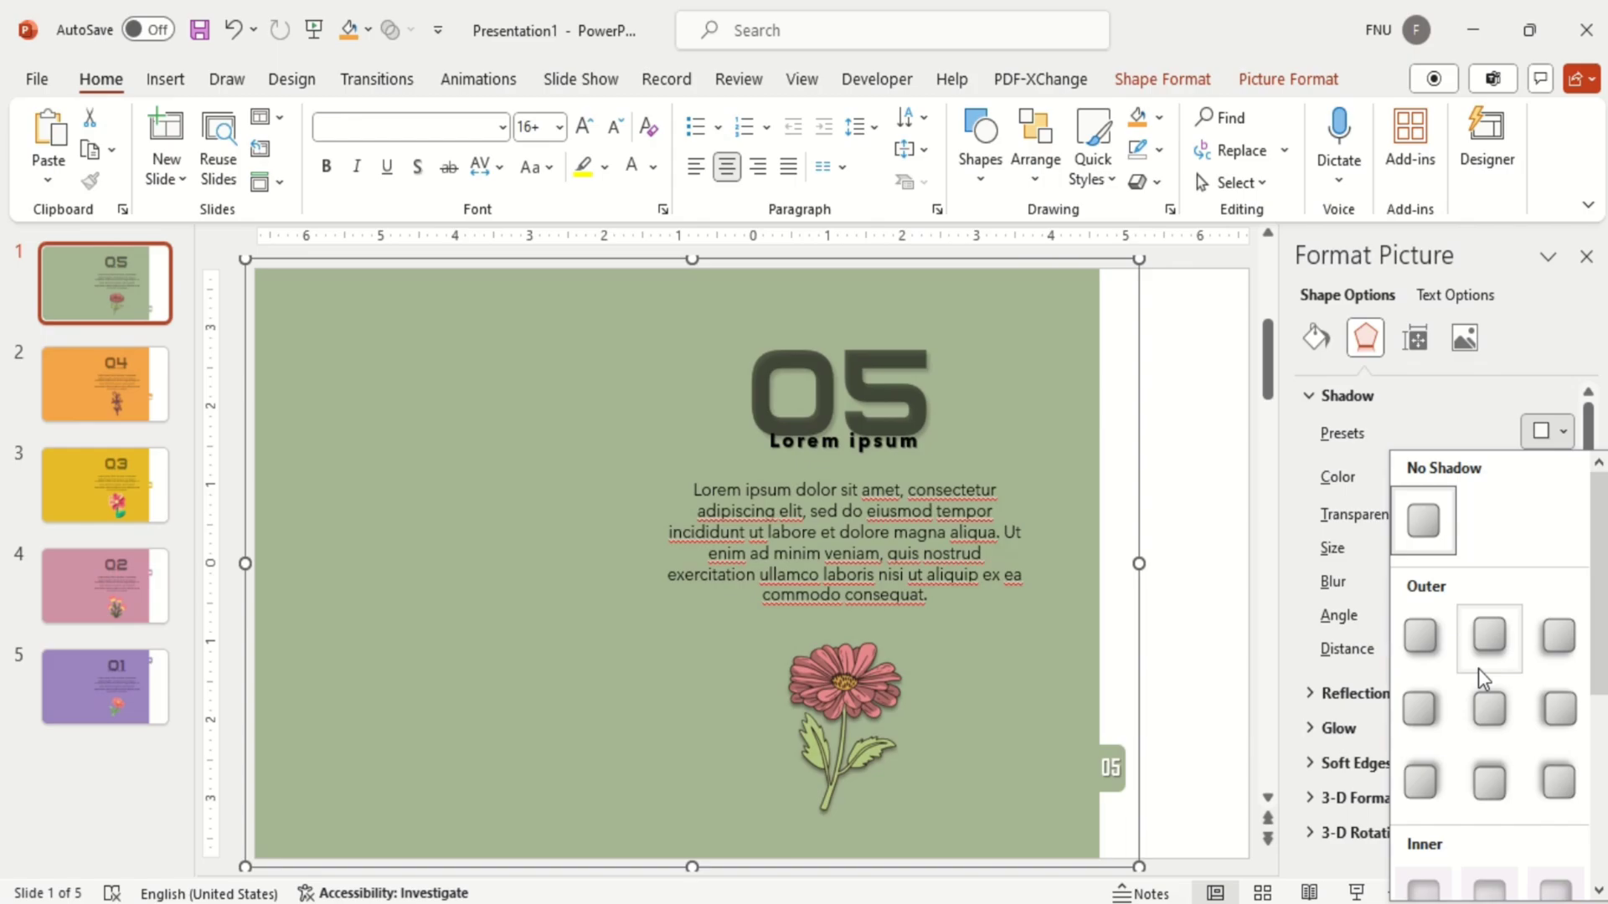
{"action": "left_click", "coordinate": [1420, 710]}
{"action": "left_click", "coordinate": [1564, 574]}
{"action": "left_click", "coordinate": [1564, 575]}
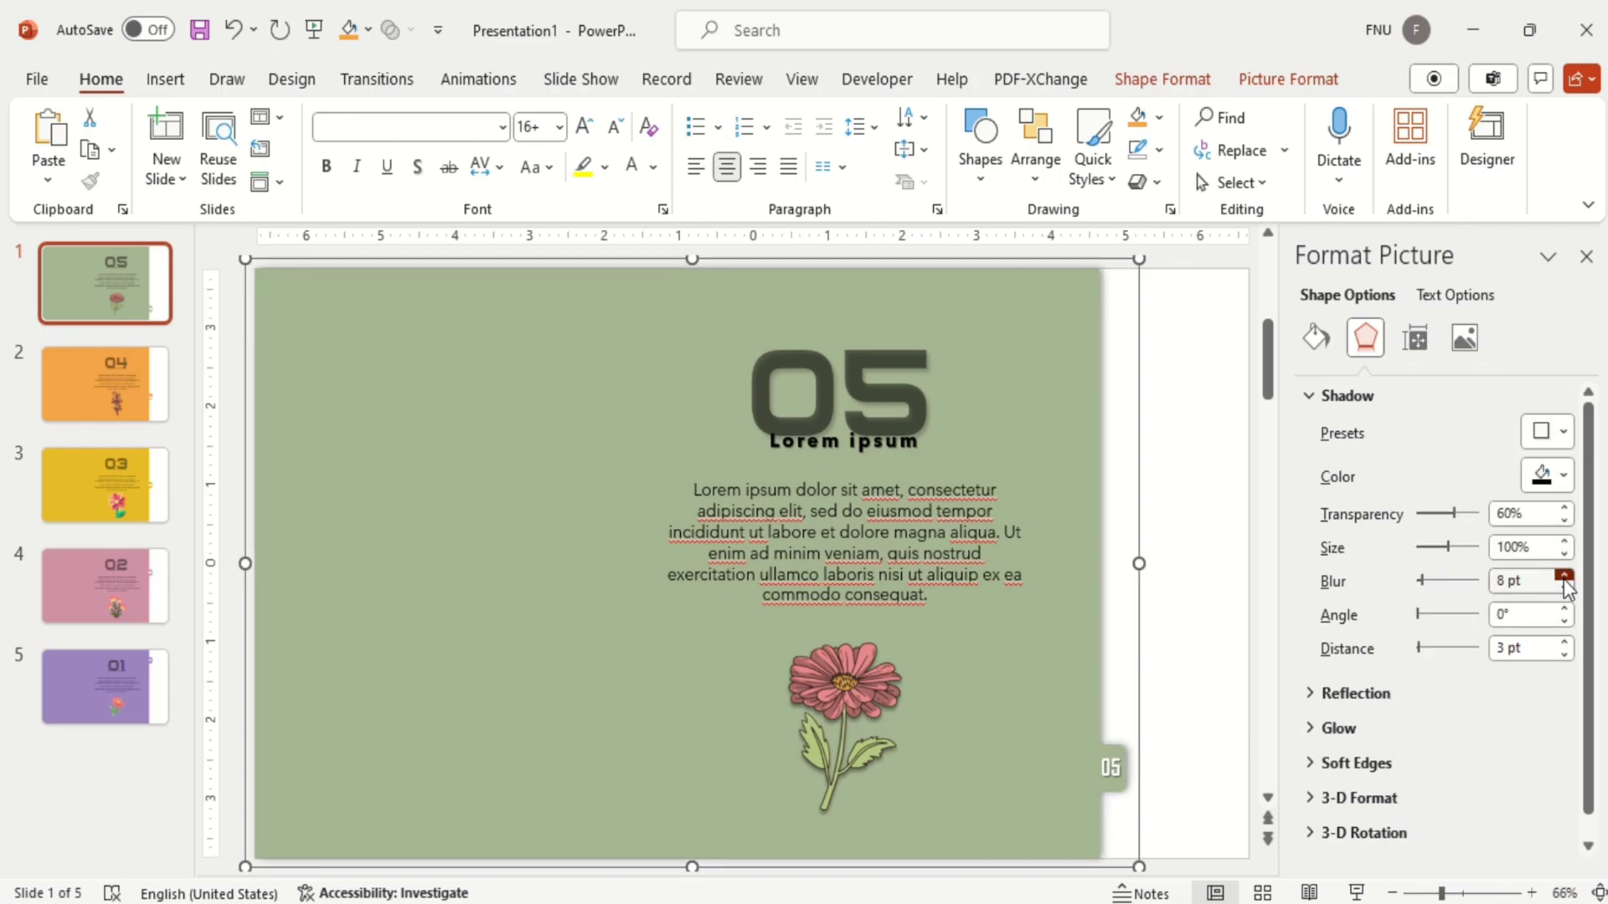
Step: Group the 04 slide's objects and apply the same soft outer shadow
{"action": "key", "text": "Page_Down"}
{"action": "key", "text": "ctrl+a"}
{"action": "key", "text": "ctrl+g"}
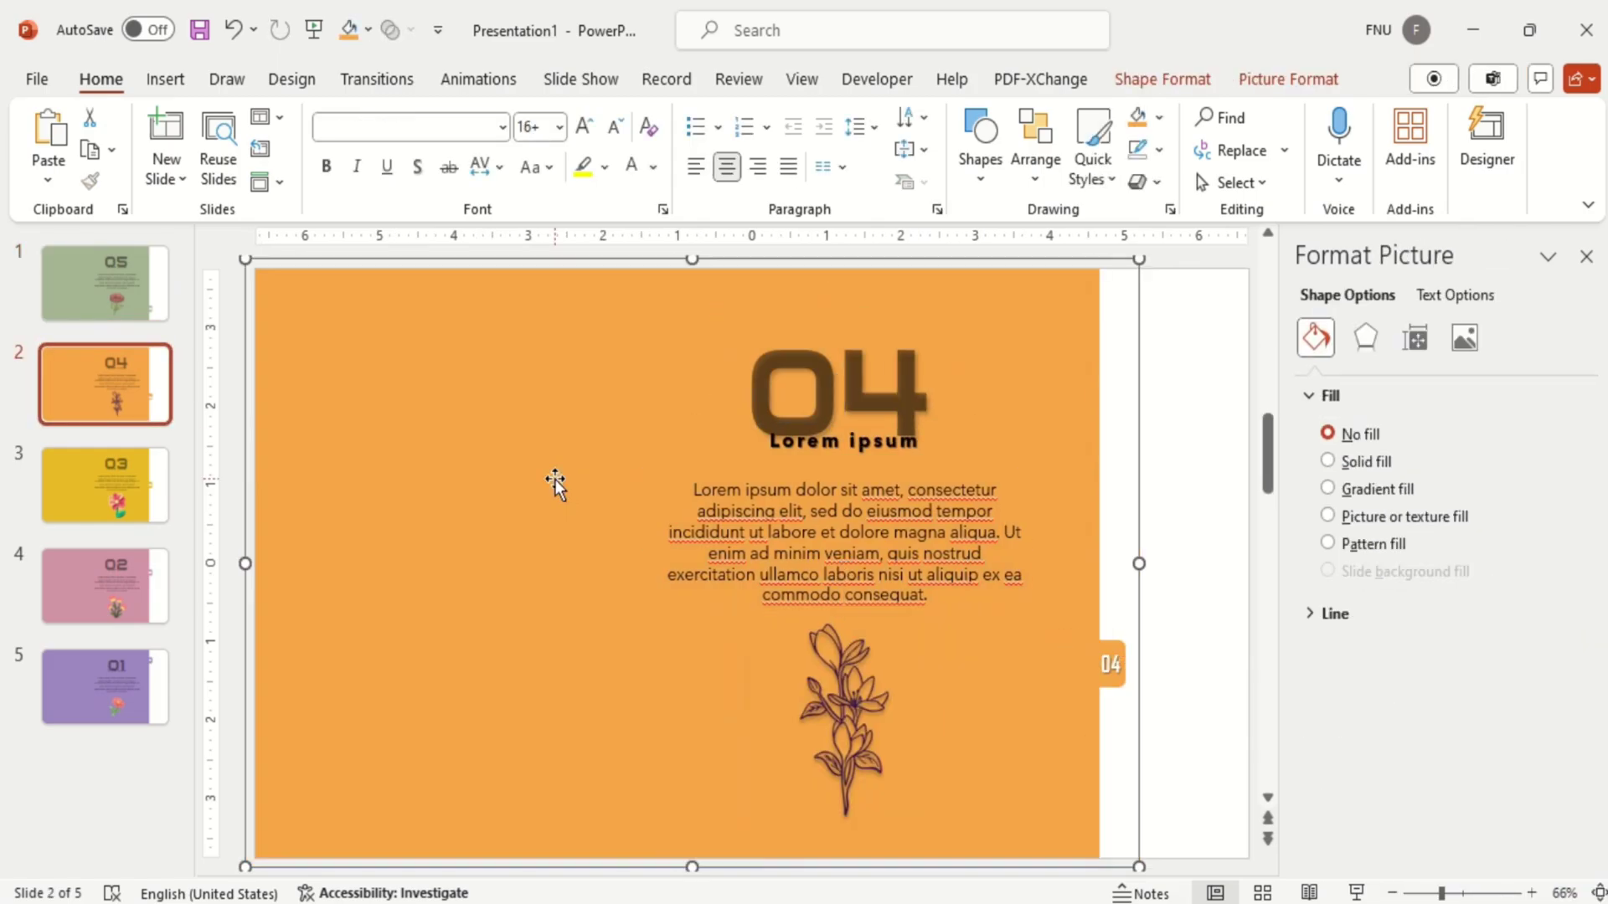
{"action": "left_click", "coordinate": [1366, 337]}
{"action": "left_click", "coordinate": [1347, 396]}
{"action": "left_click", "coordinate": [1558, 432]}
{"action": "left_click", "coordinate": [1437, 725]}
{"action": "left_click", "coordinate": [1564, 575]}
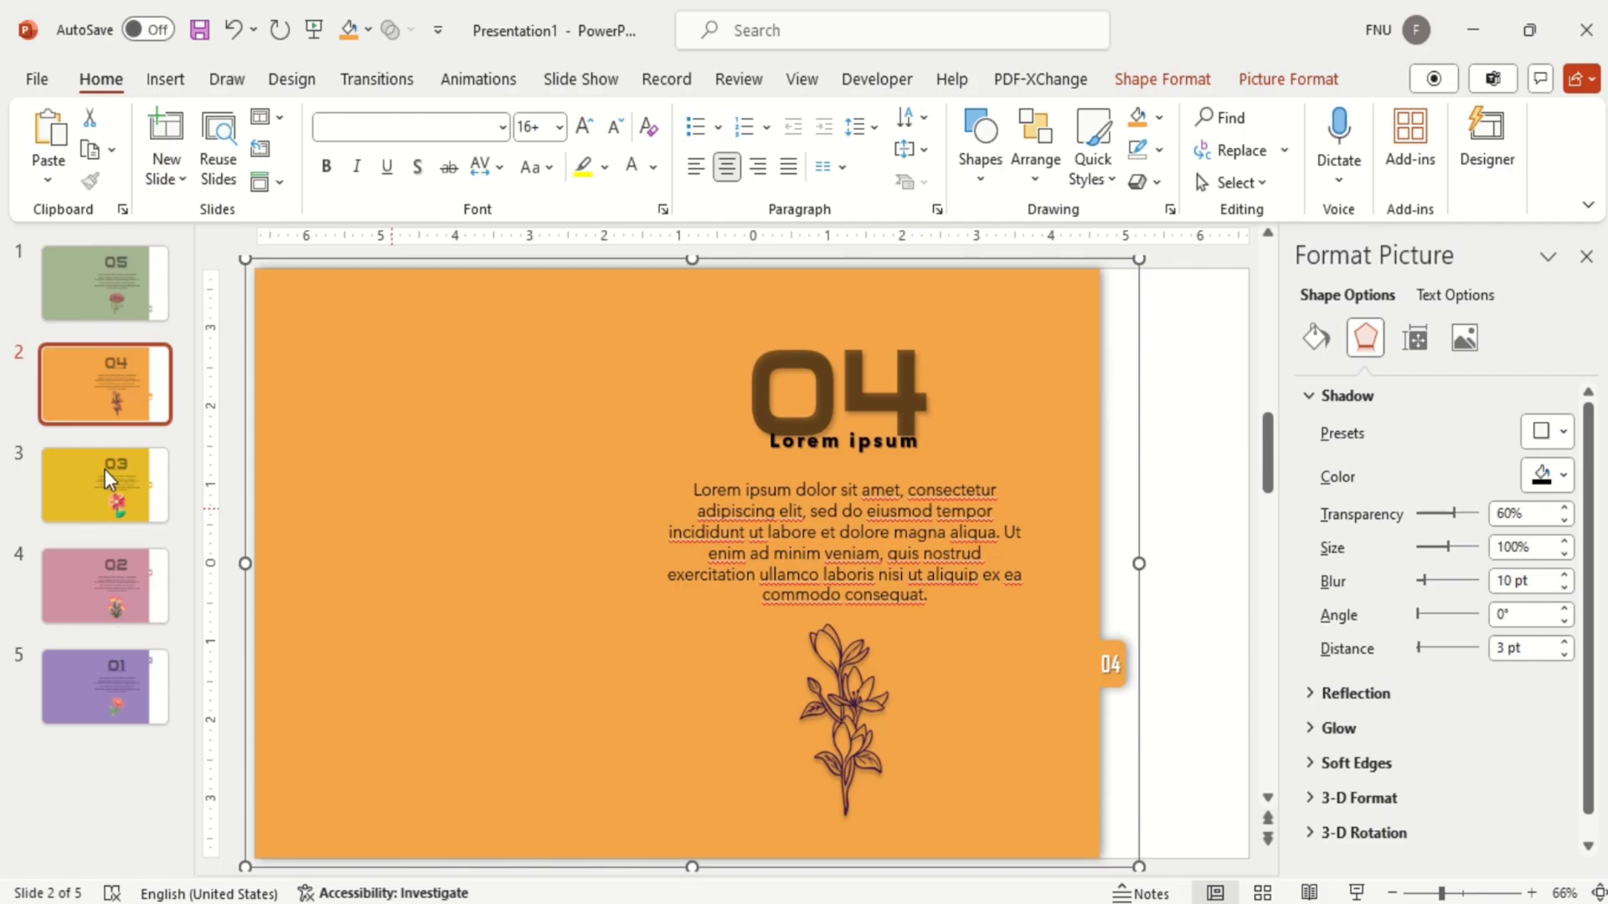
Step: Group the 03 slide's objects and apply an outer shadow with 10 pt blur
{"action": "left_click", "coordinate": [105, 468]}
{"action": "key", "text": "ctrl+a"}
{"action": "key", "text": "ctrl+g"}
{"action": "left_click", "coordinate": [1365, 337]}
{"action": "left_click", "coordinate": [1559, 432]}
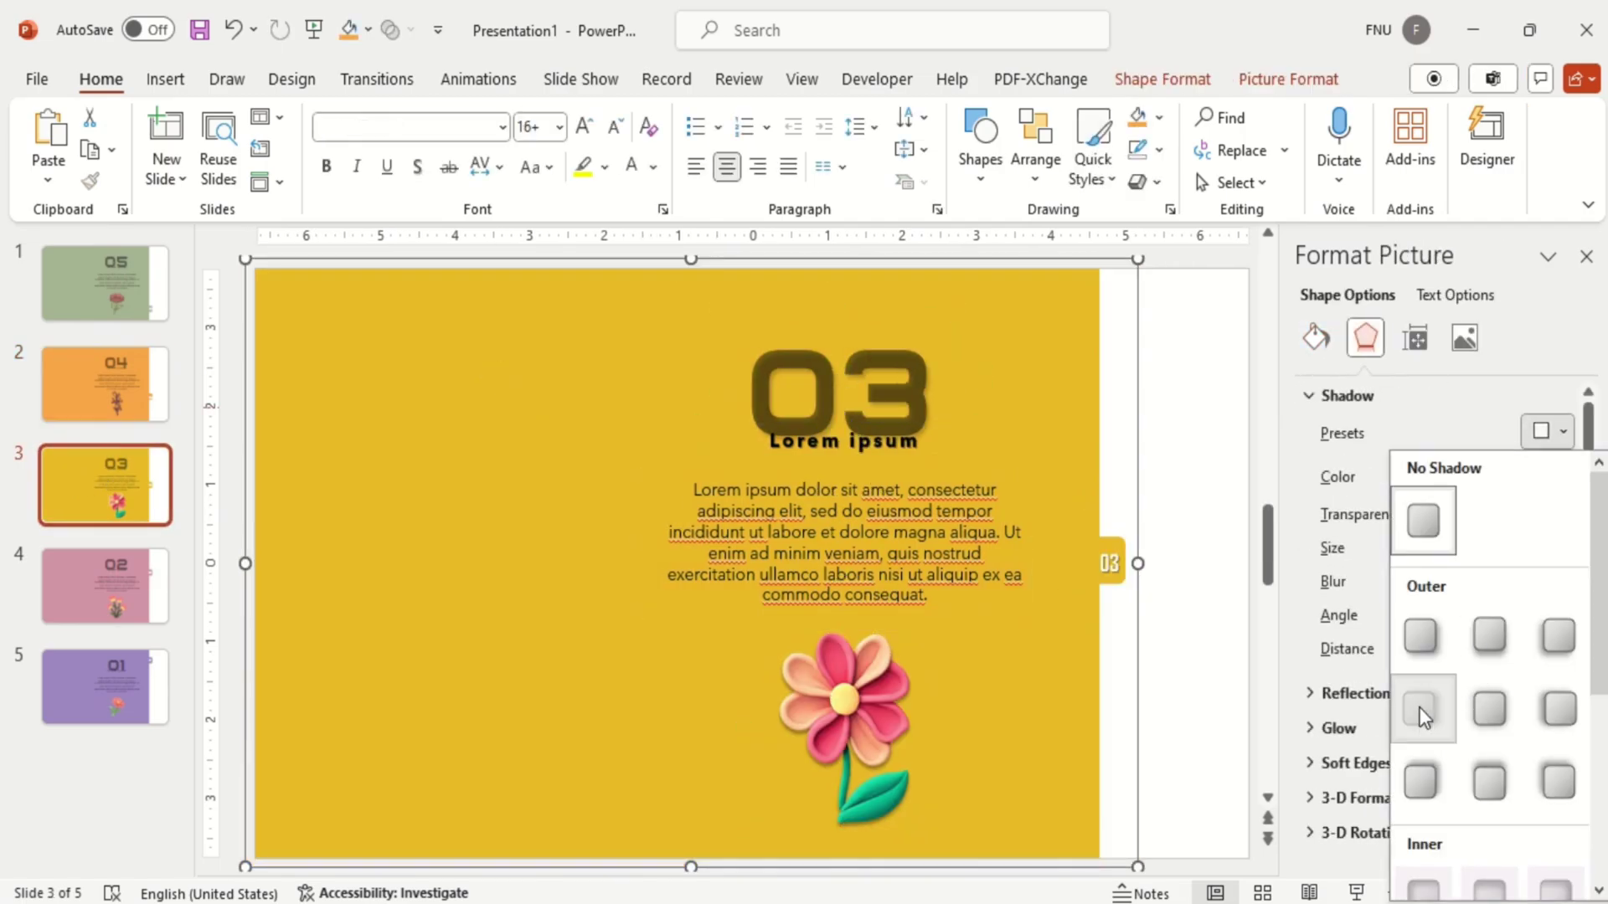
{"action": "left_click", "coordinate": [1421, 708]}
{"action": "left_click", "coordinate": [1563, 575]}
Step: Group the 02 slide's objects and apply the soft outer shadow
{"action": "left_click", "coordinate": [115, 579]}
{"action": "key", "text": "ctrl+a"}
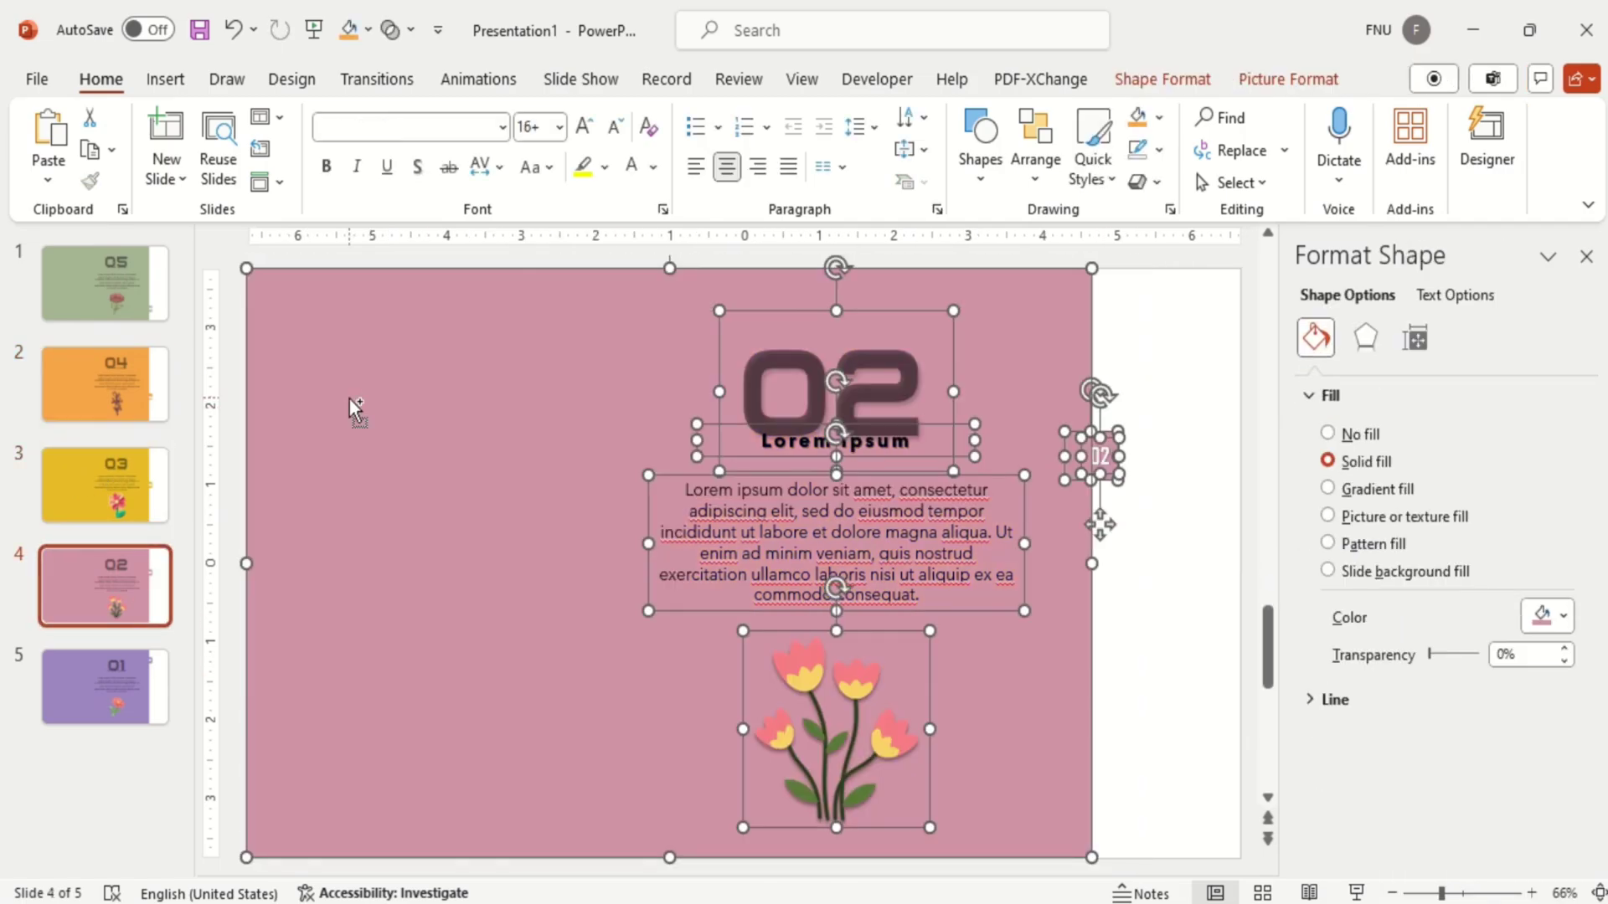
{"action": "key", "text": "ctrl+g"}
{"action": "left_click", "coordinate": [1366, 337]}
{"action": "left_click", "coordinate": [1559, 431]}
{"action": "left_click", "coordinate": [1421, 705]}
{"action": "left_click", "coordinate": [1565, 574]}
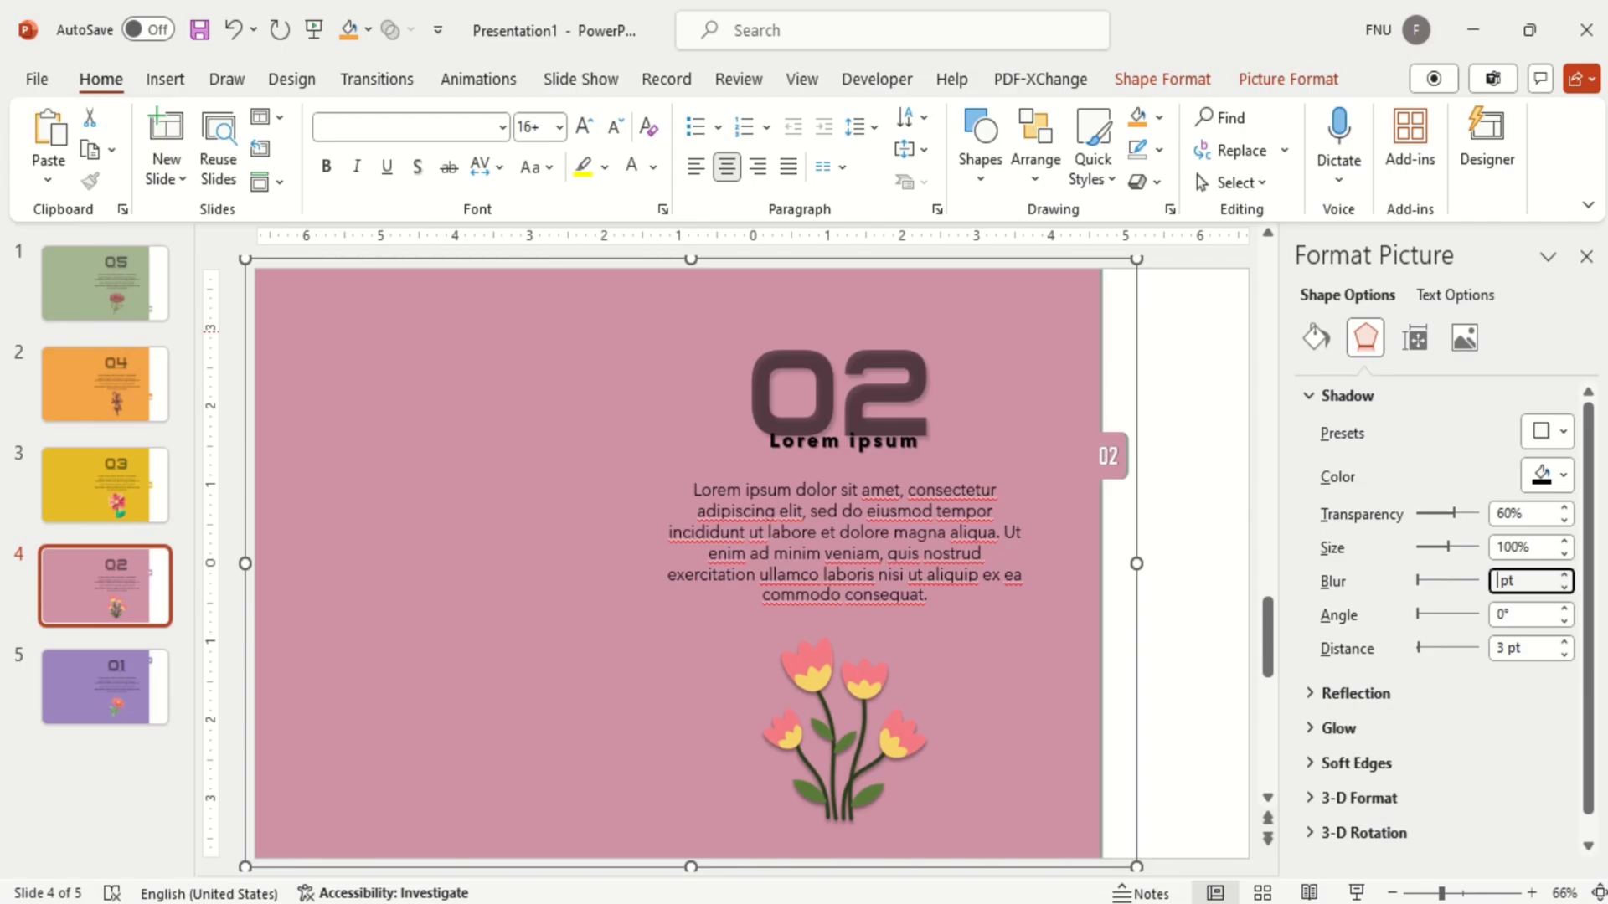
Step: Group the 01 slide's objects and apply an outer shadow with 10 pt blur
{"action": "left_click", "coordinate": [94, 684]}
{"action": "left_click", "coordinate": [388, 568]}
{"action": "key", "text": "ctrl+a"}
{"action": "key", "text": "ctrl+g"}
{"action": "left_click", "coordinate": [1366, 337]}
{"action": "left_click", "coordinate": [1558, 431]}
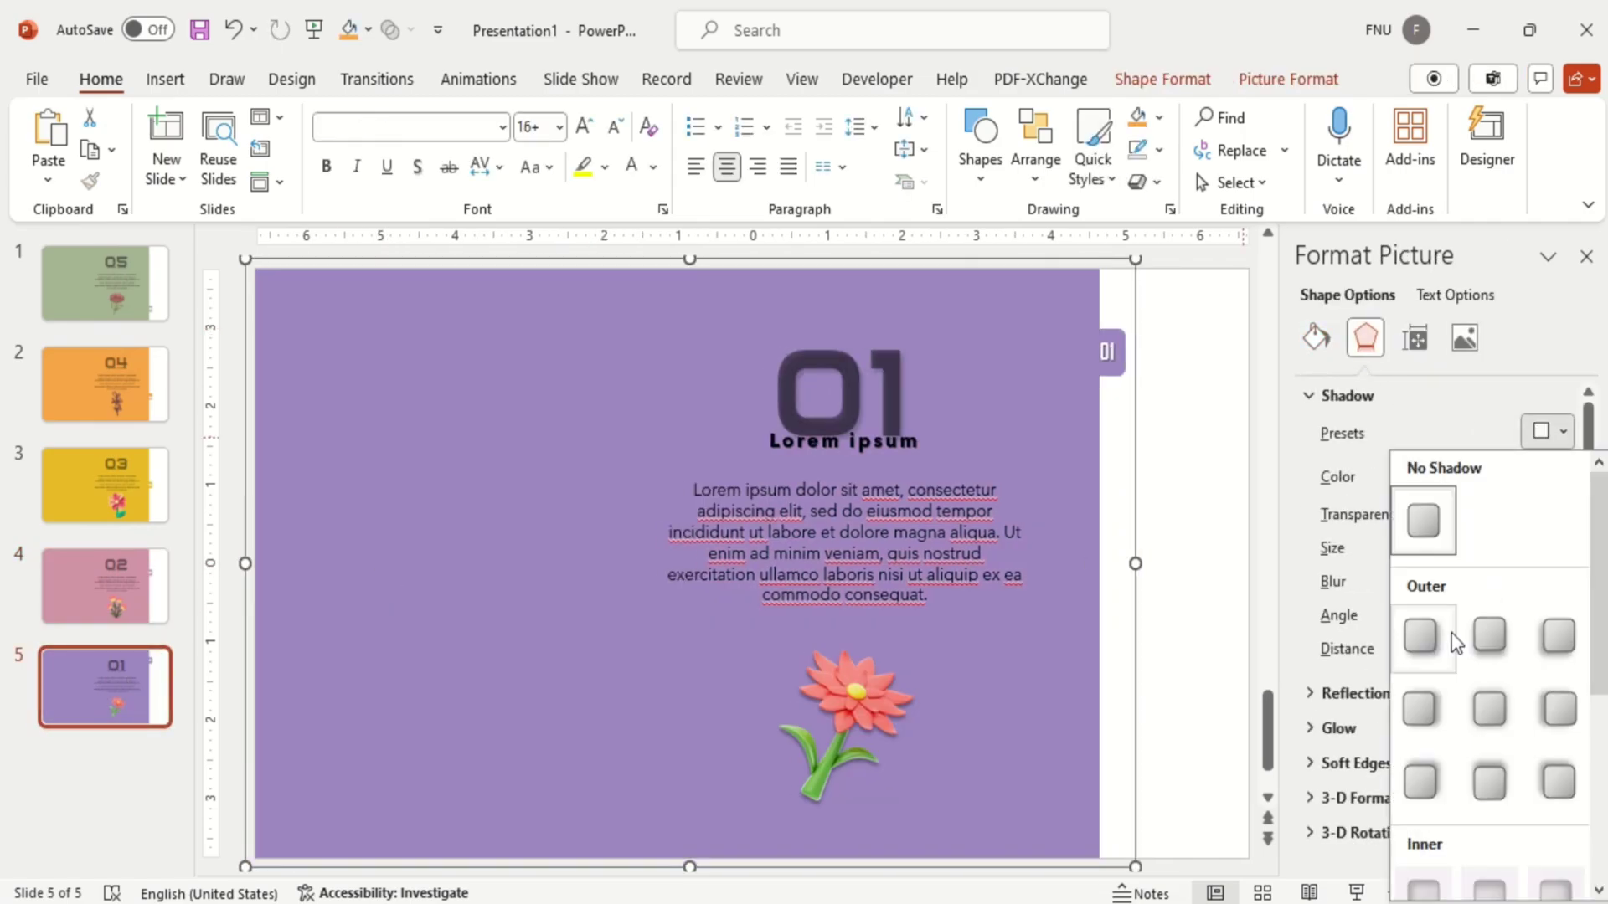
{"action": "left_click", "coordinate": [1421, 704]}
{"action": "left_click", "coordinate": [1565, 575]}
Step: Duplicate the green 05 slide at the front of the deck
{"action": "left_click", "coordinate": [90, 283]}
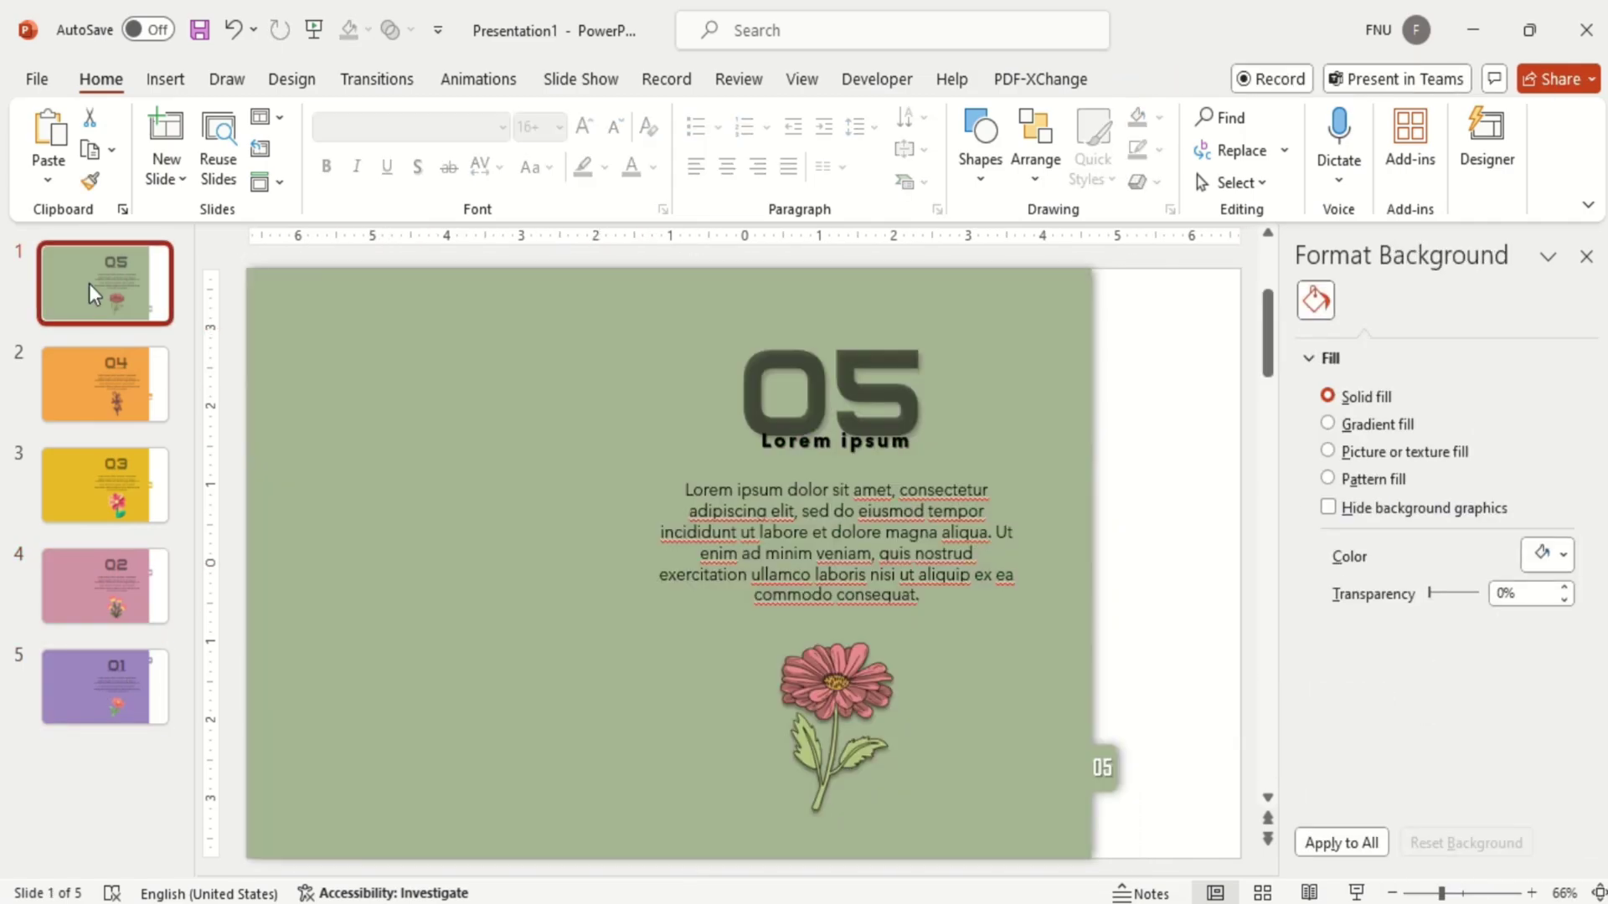
{"action": "key", "text": "ctrl+d"}
{"action": "left_click", "coordinate": [89, 282]}
Step: Copy the orange 04 panel onto slide 1, offset left so the 05 tab shows
{"action": "left_click", "coordinate": [124, 513]}
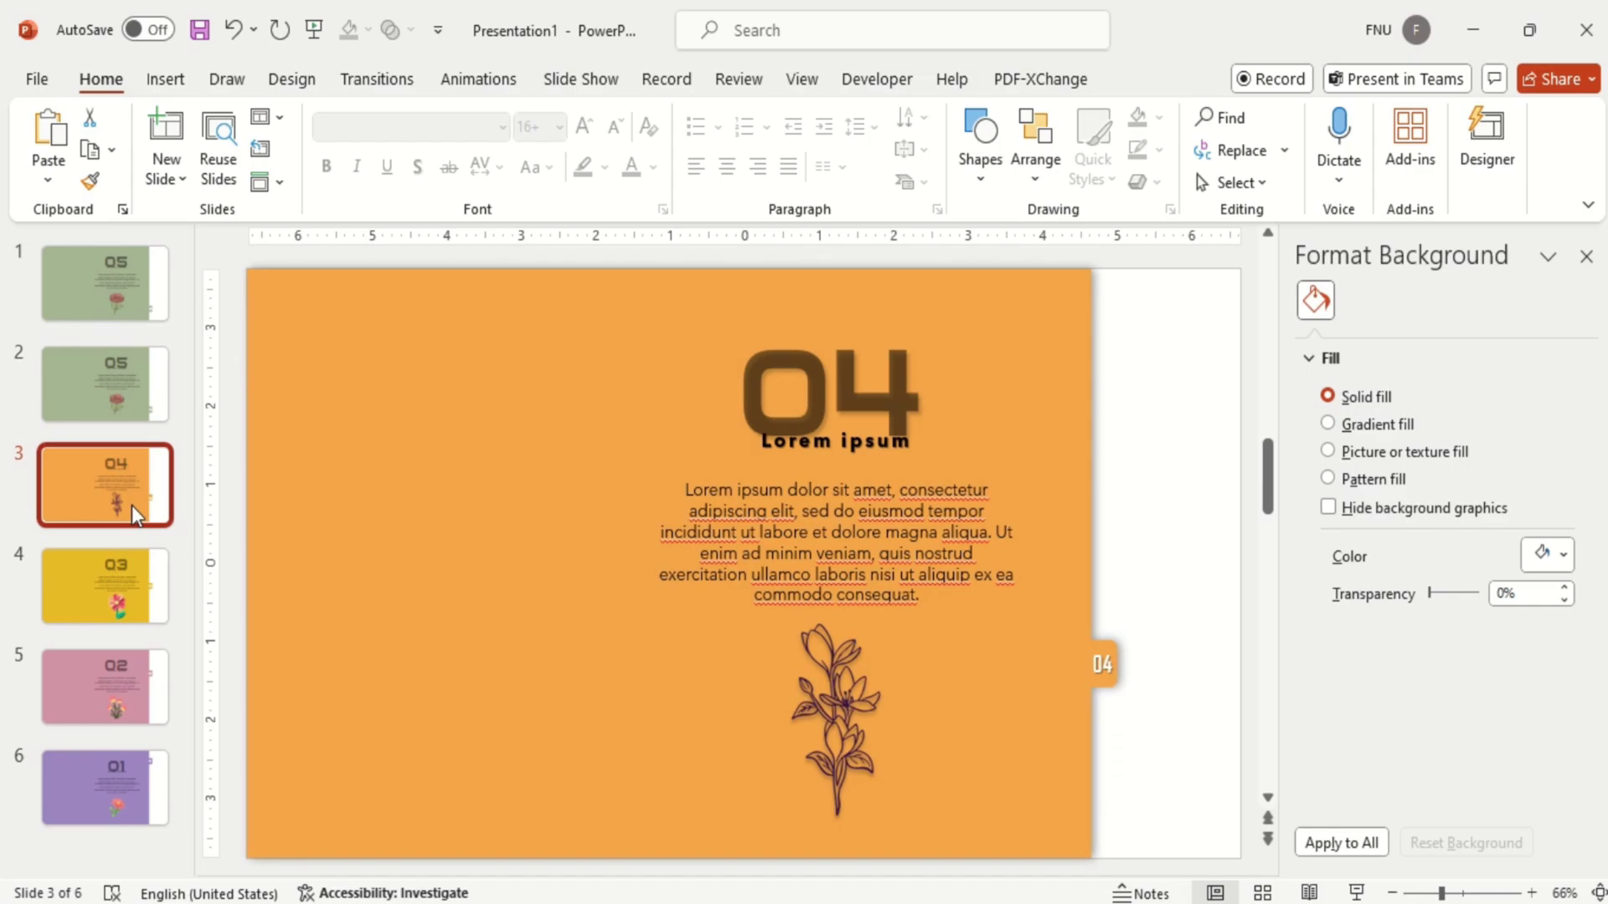
{"action": "left_click", "coordinate": [497, 409]}
{"action": "left_click", "coordinate": [105, 288]}
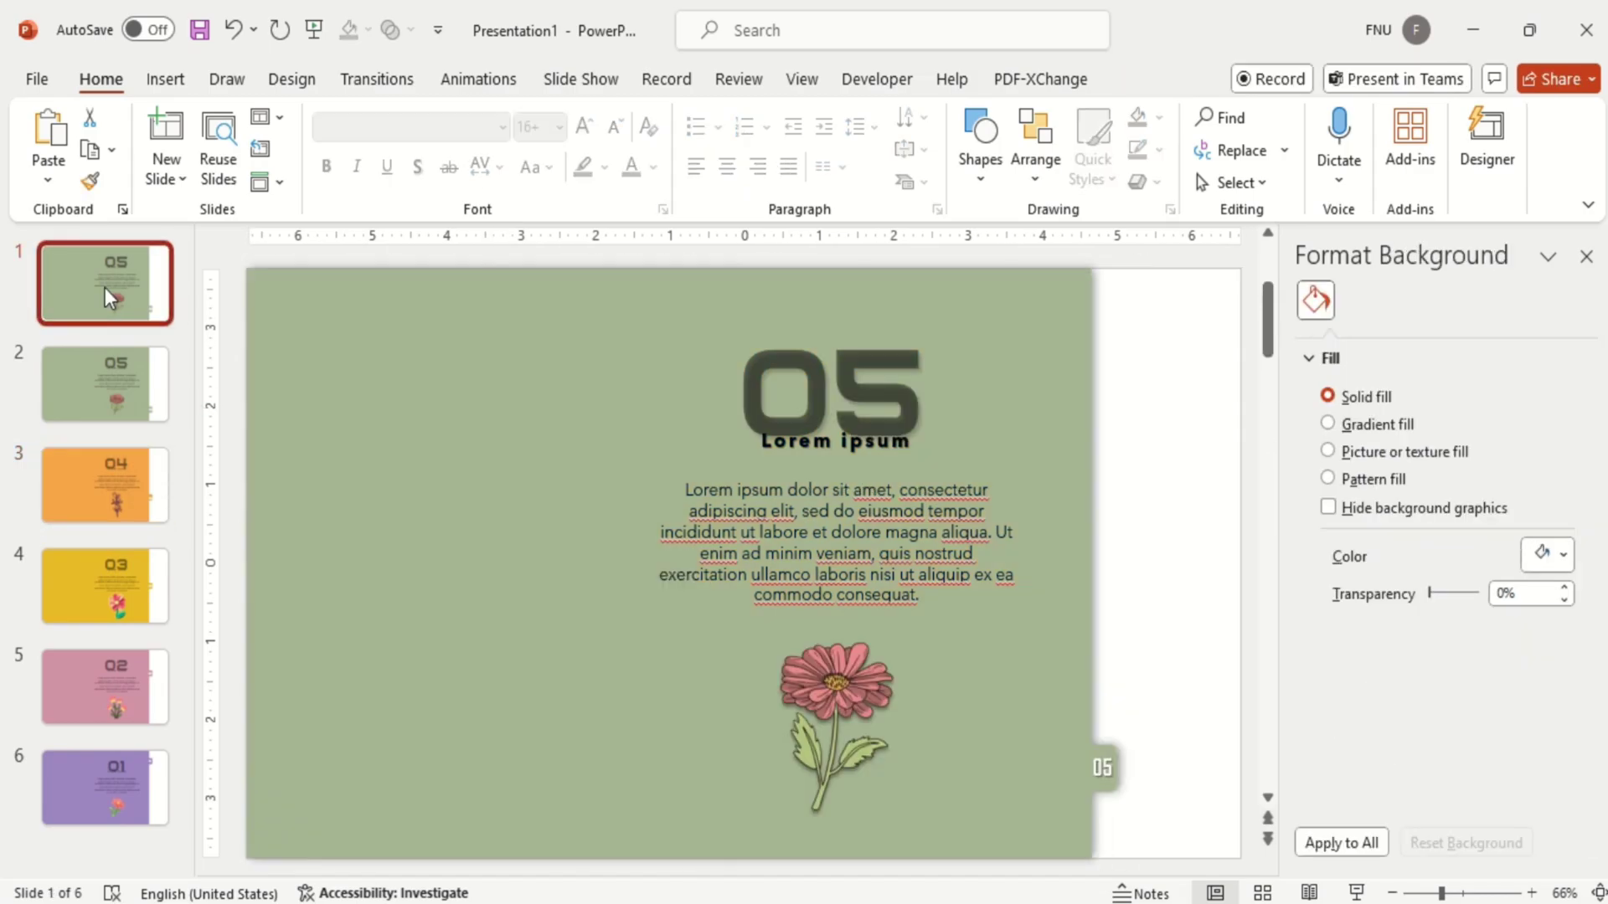
{"action": "key", "text": "ctrl+v"}
{"action": "left_click_drag", "start_coordinate": [351, 627], "coordinate": [307, 629]}
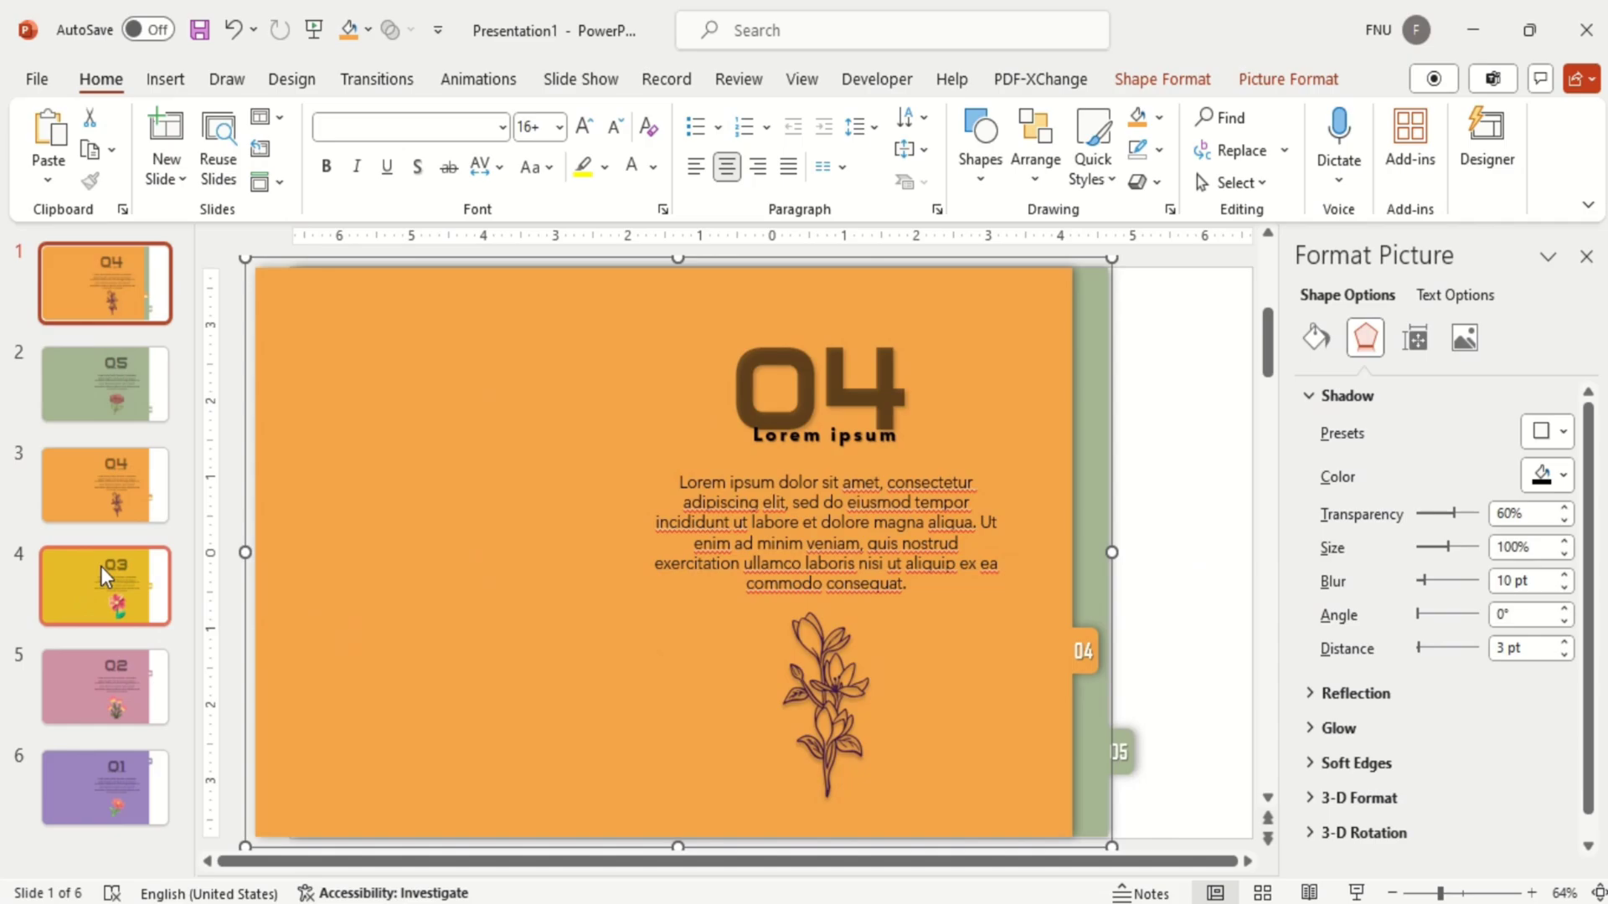
Step: Copy the yellow 03 panel onto slide 1, offset left so the 04 tab shows
{"action": "left_click", "coordinate": [103, 569]}
{"action": "left_click", "coordinate": [484, 398]}
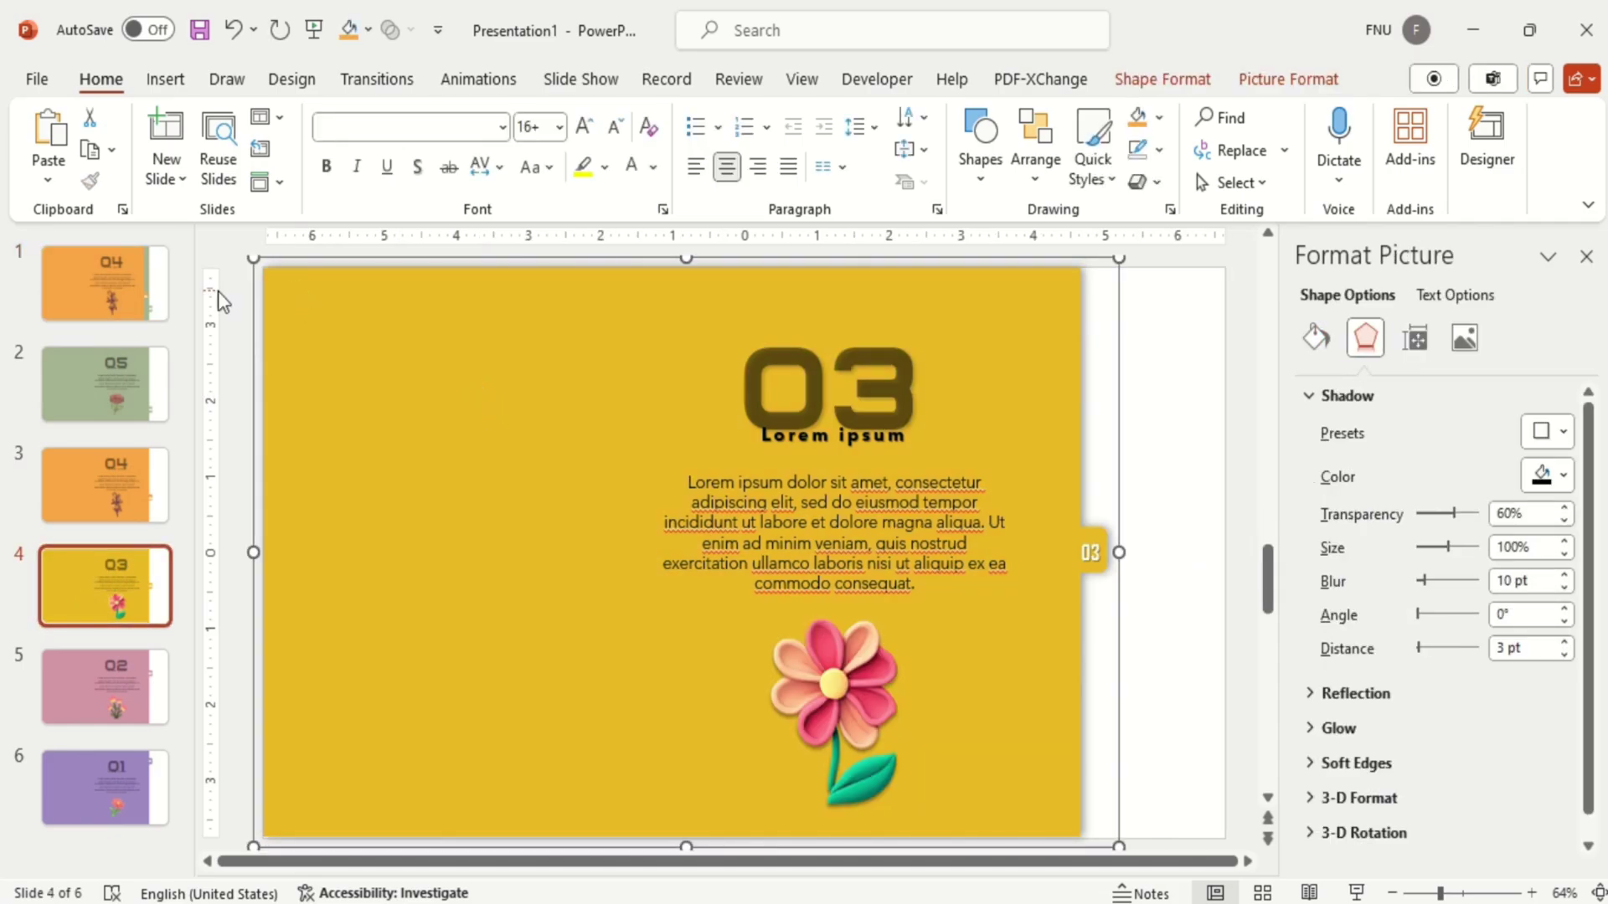
{"action": "left_click", "coordinate": [123, 288]}
{"action": "key", "text": "ctrl+v"}
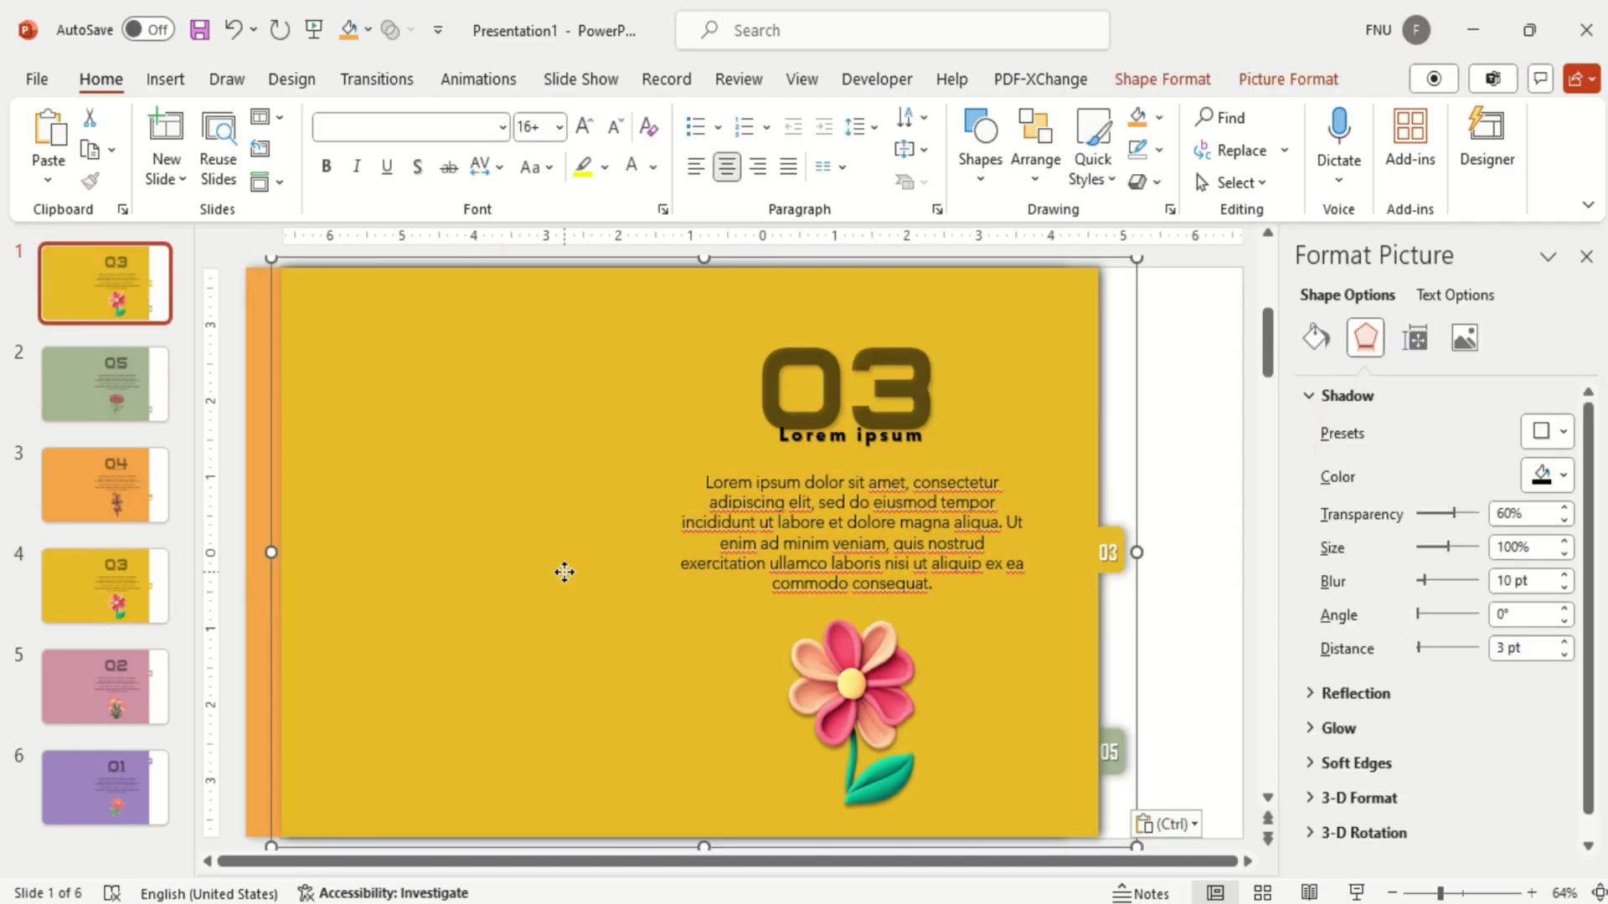
{"action": "left_click_drag", "start_coordinate": [564, 571], "coordinate": [494, 575]}
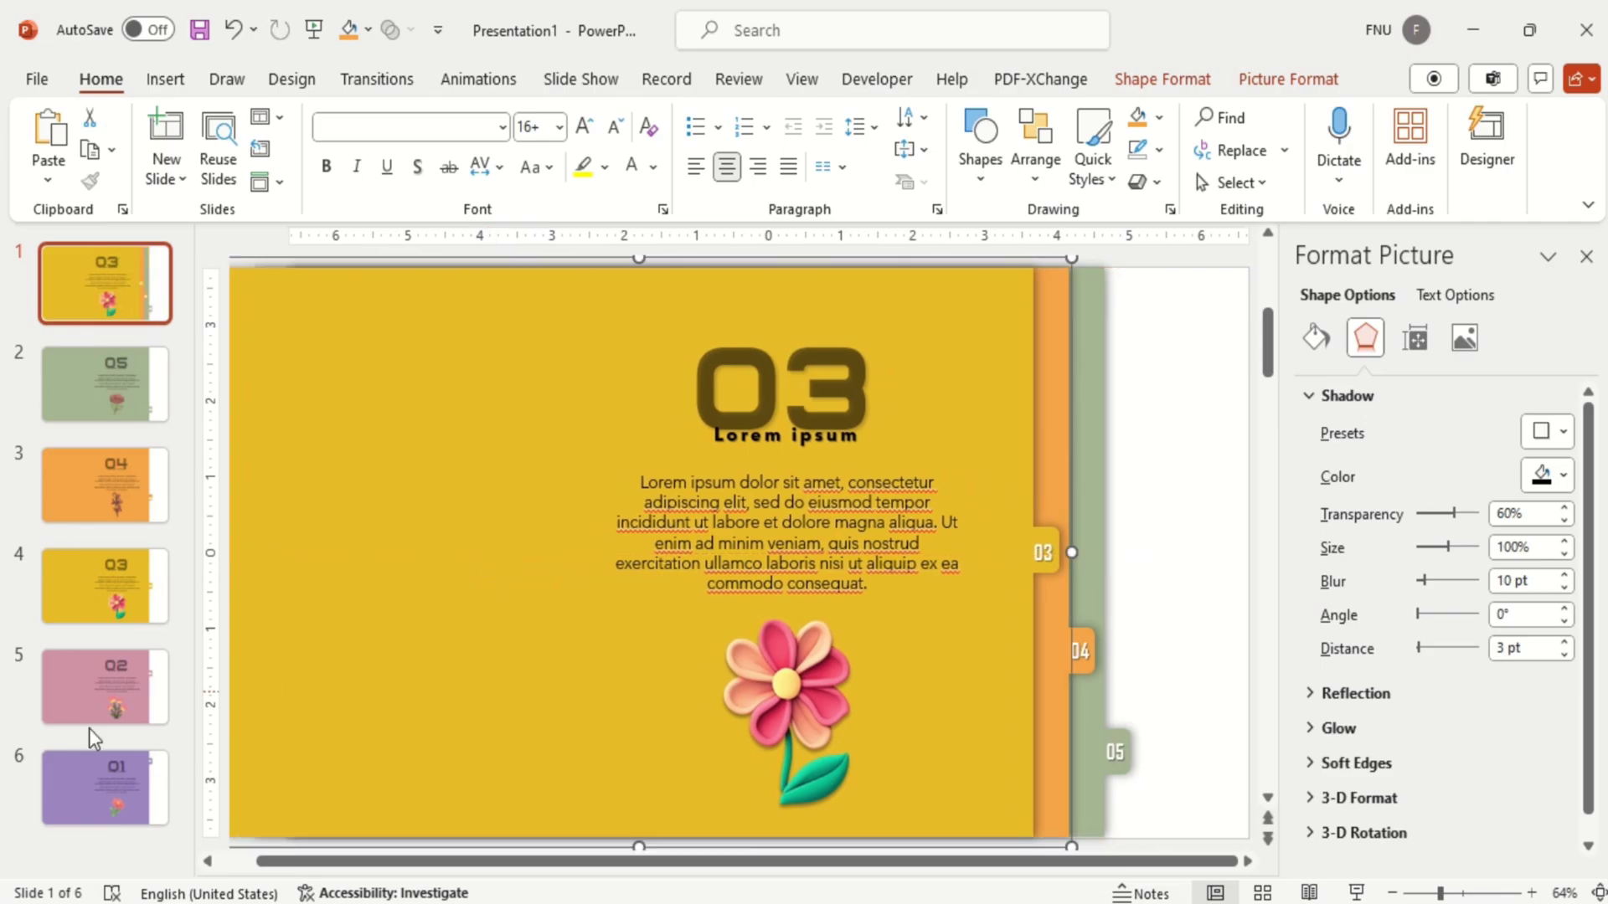
{"action": "key", "text": "Left"}
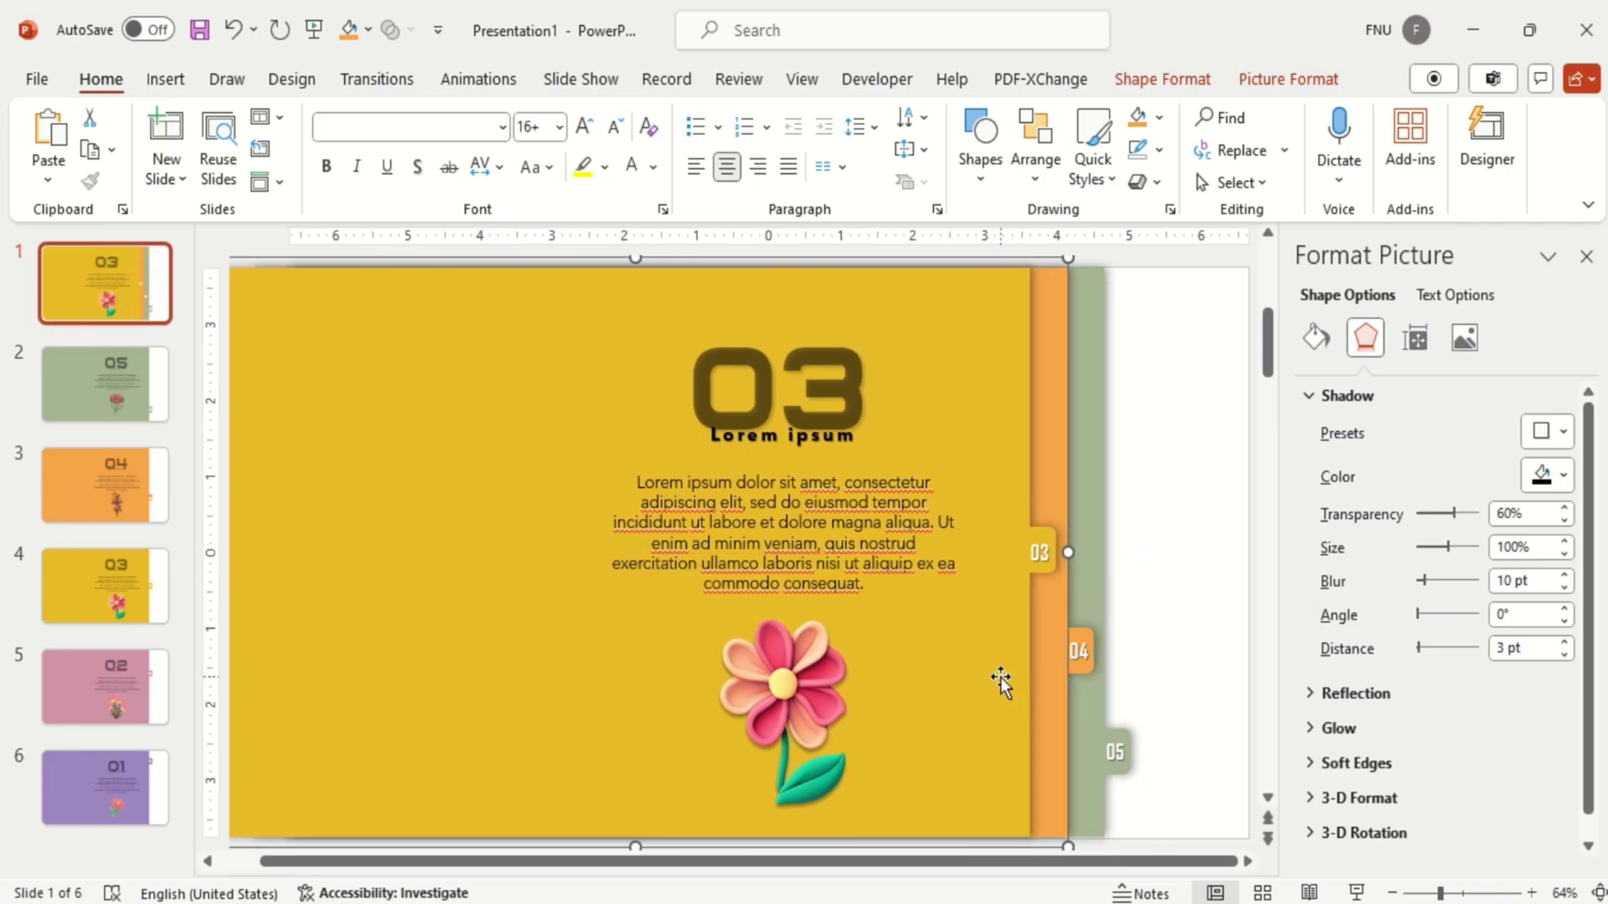
Step: Copy the pink 02 panel onto slide 1, offset left so the 03 tab shows
{"action": "left_click", "coordinate": [113, 694]}
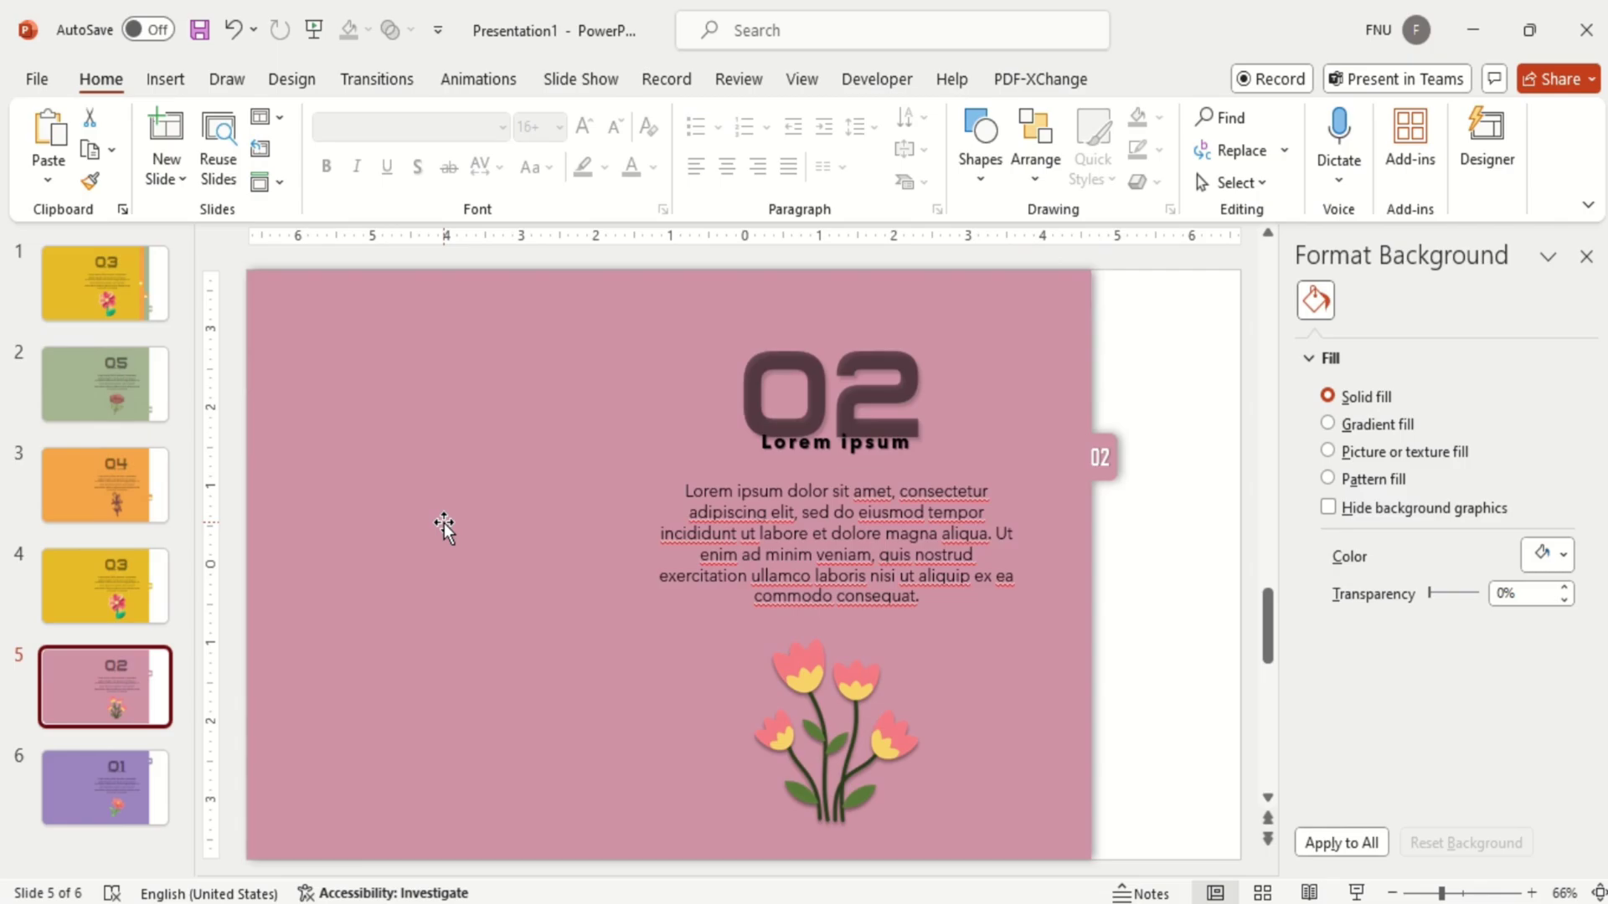
{"action": "left_click", "coordinate": [443, 523]}
{"action": "left_click", "coordinate": [106, 320]}
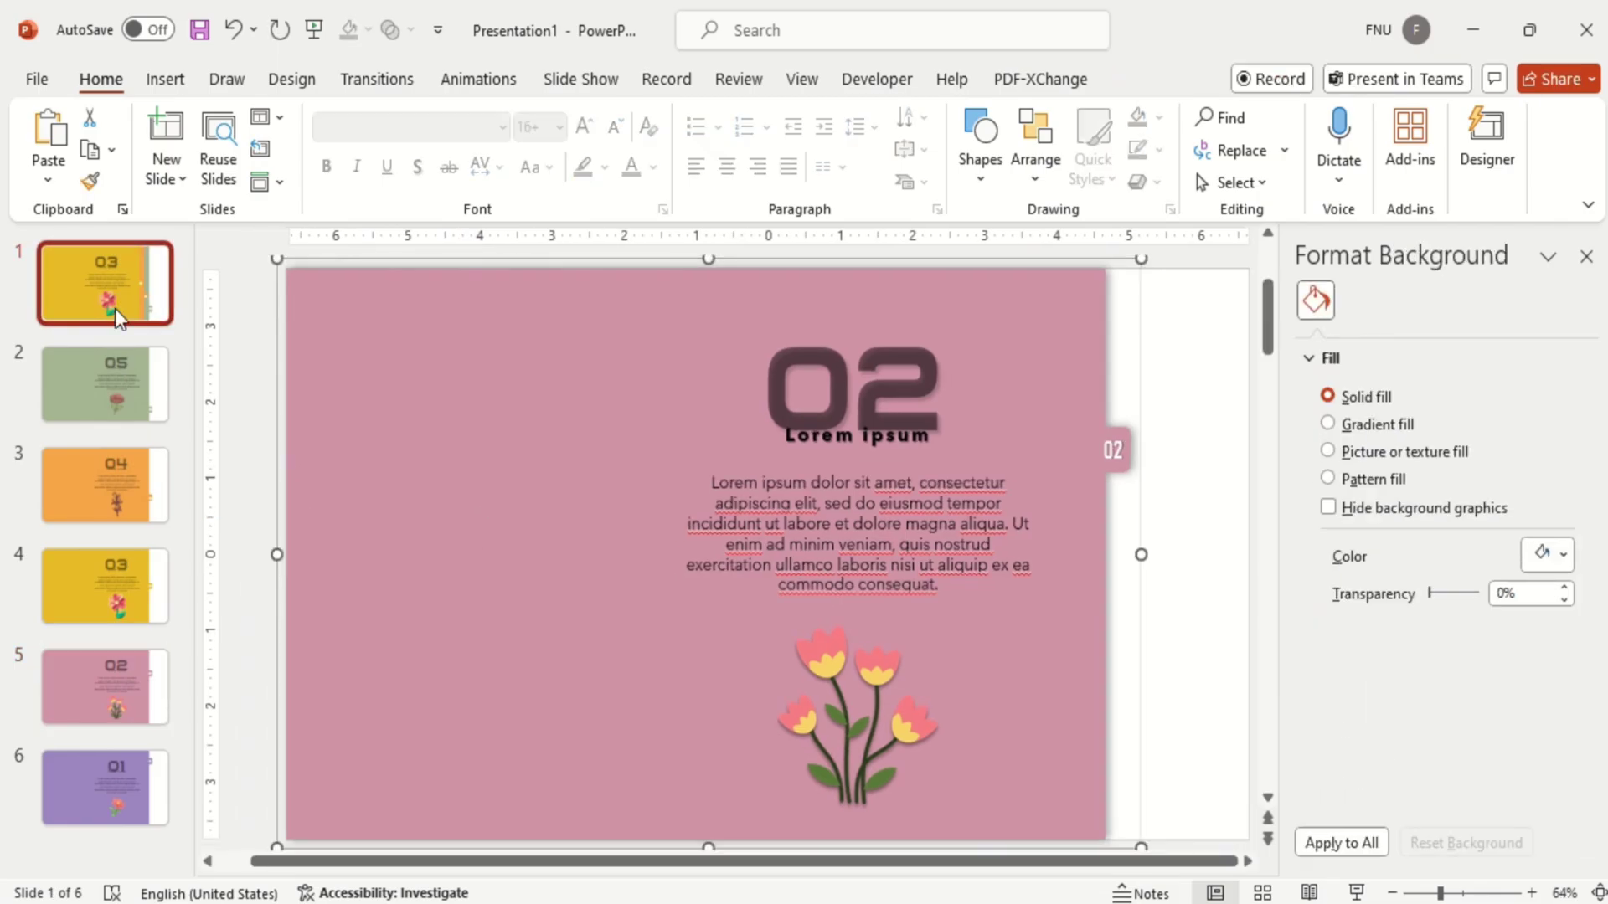
{"action": "key", "text": "ctrl+v"}
{"action": "left_click_drag", "start_coordinate": [629, 742], "coordinate": [512, 746]}
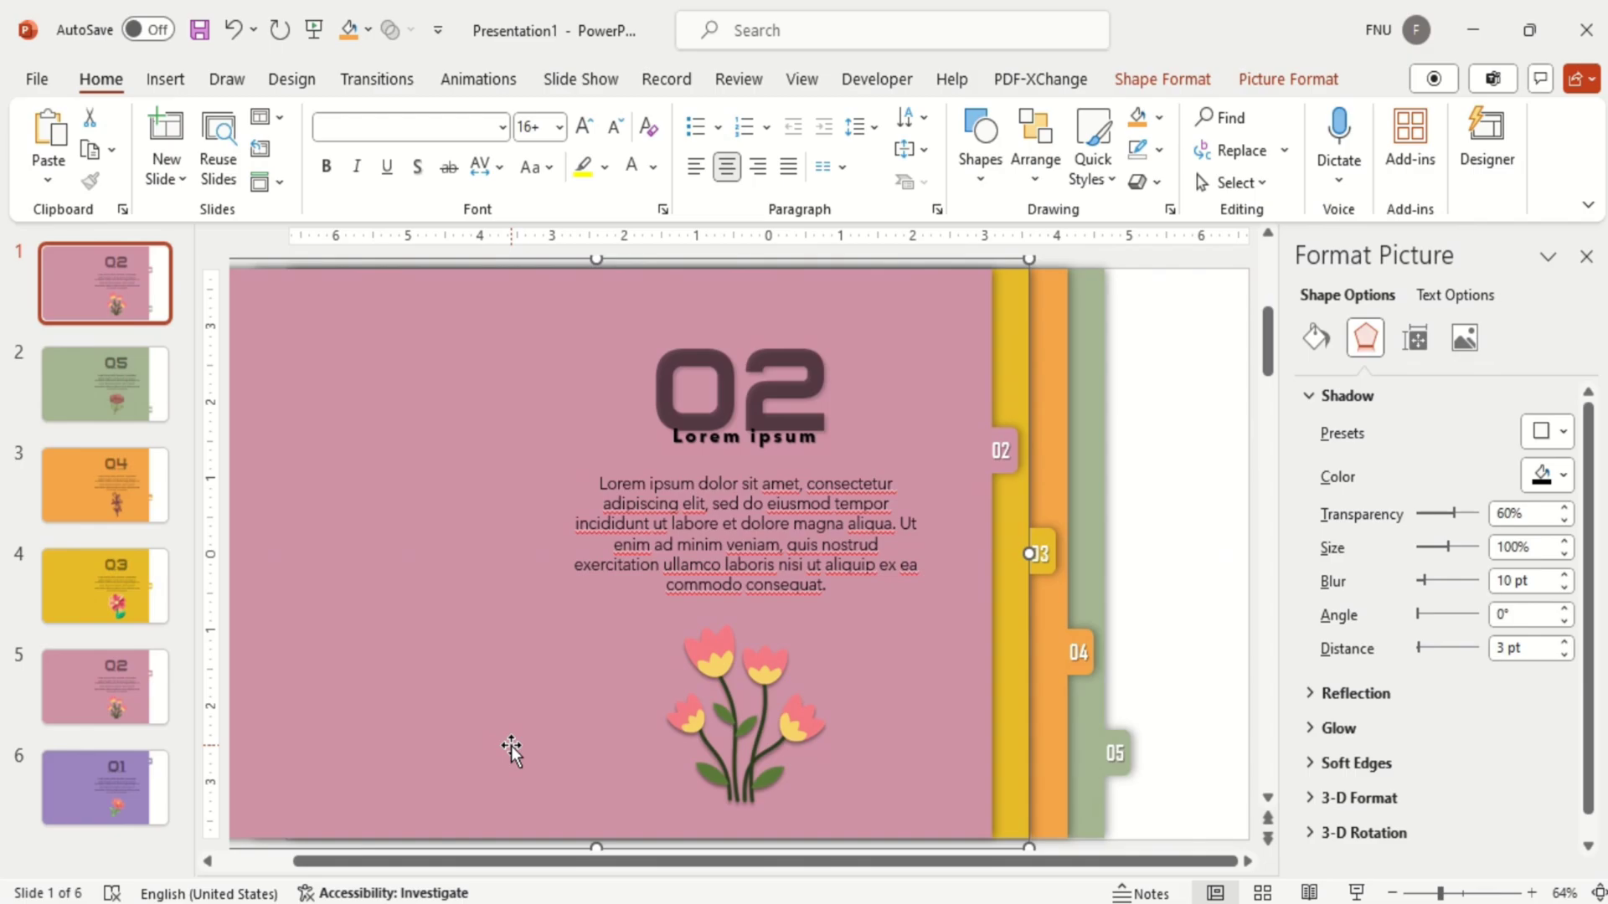
Step: Copy the purple 01 panel onto slide 1 on top of the stack, offset so the 02 tab shows
{"action": "left_click", "coordinate": [107, 795]}
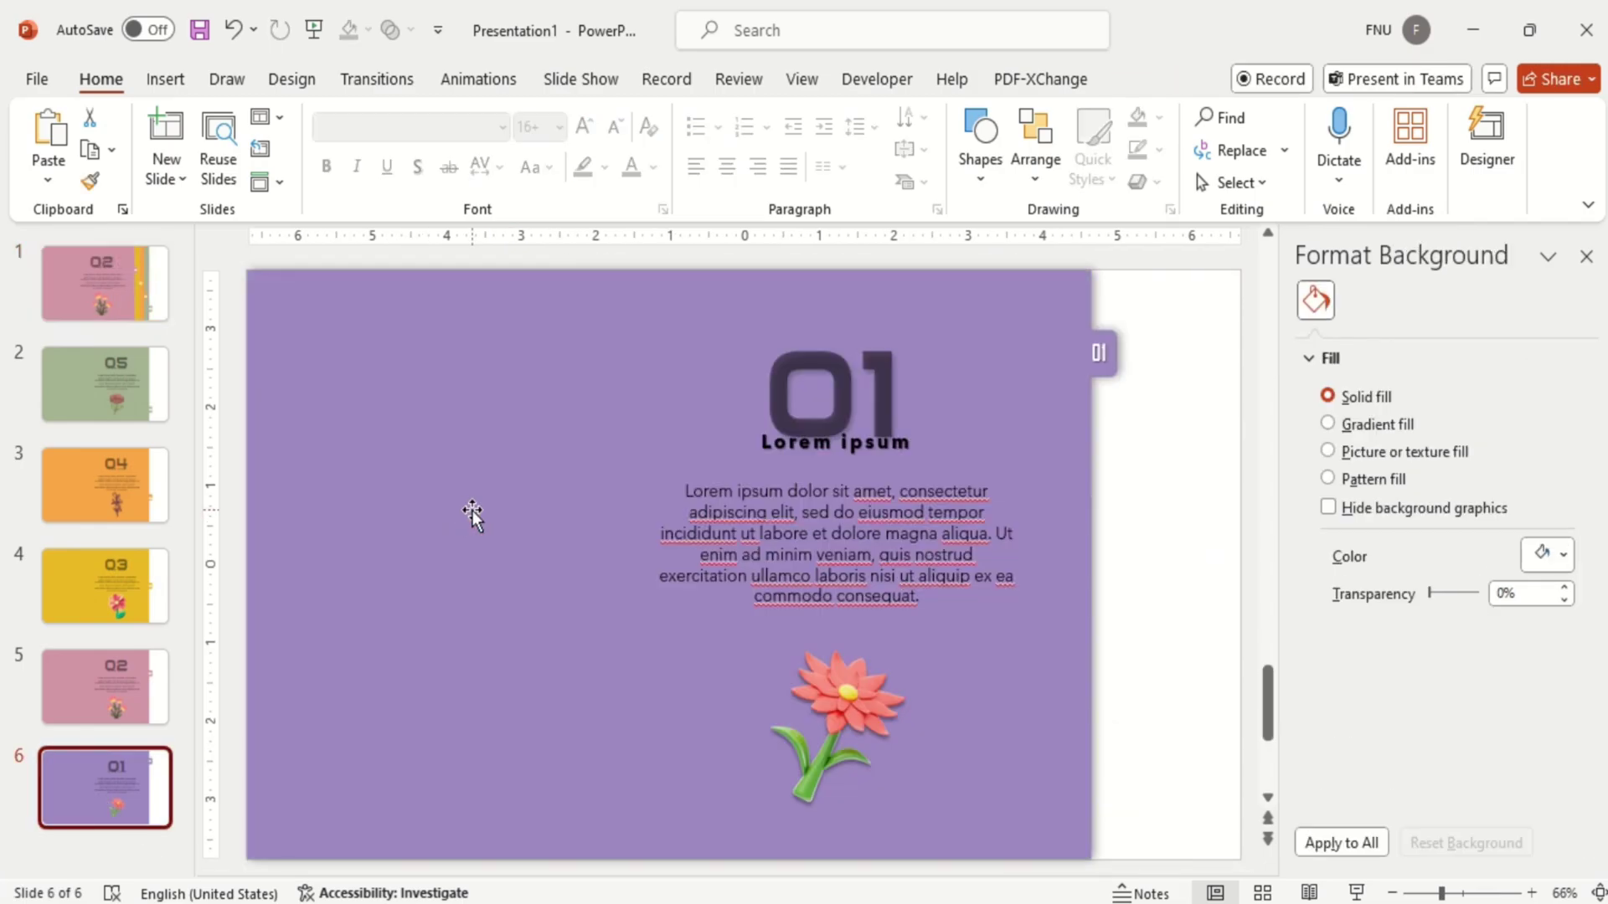
{"action": "left_click", "coordinate": [470, 509]}
{"action": "left_click", "coordinate": [127, 306]}
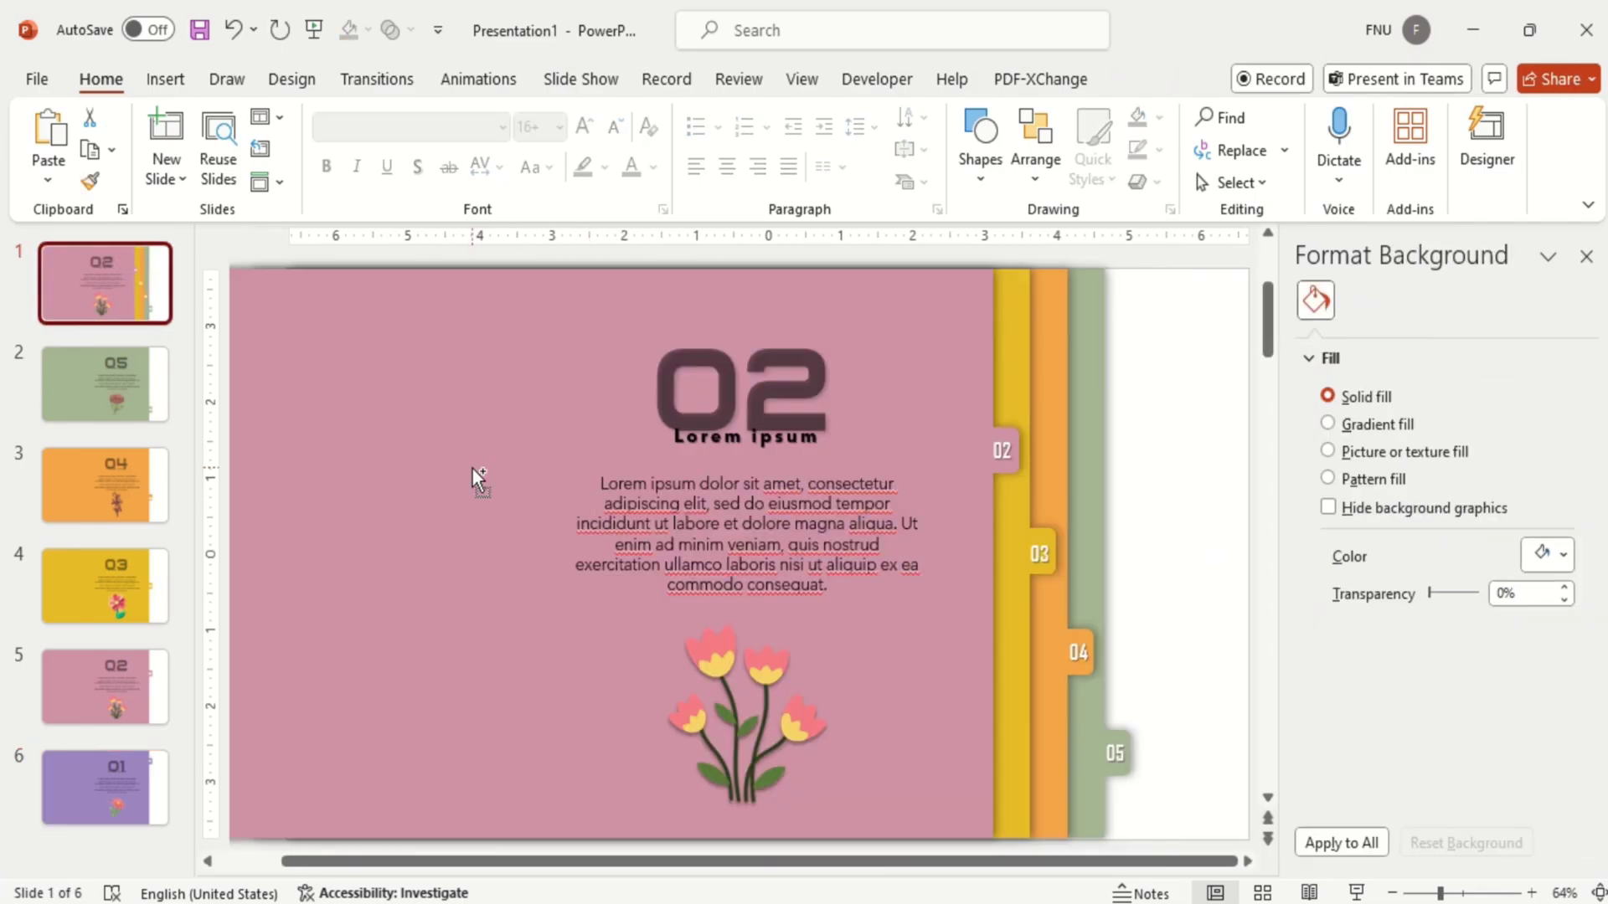
{"action": "key", "text": "ctrl+v"}
{"action": "left_click_drag", "start_coordinate": [510, 510], "coordinate": [394, 511]}
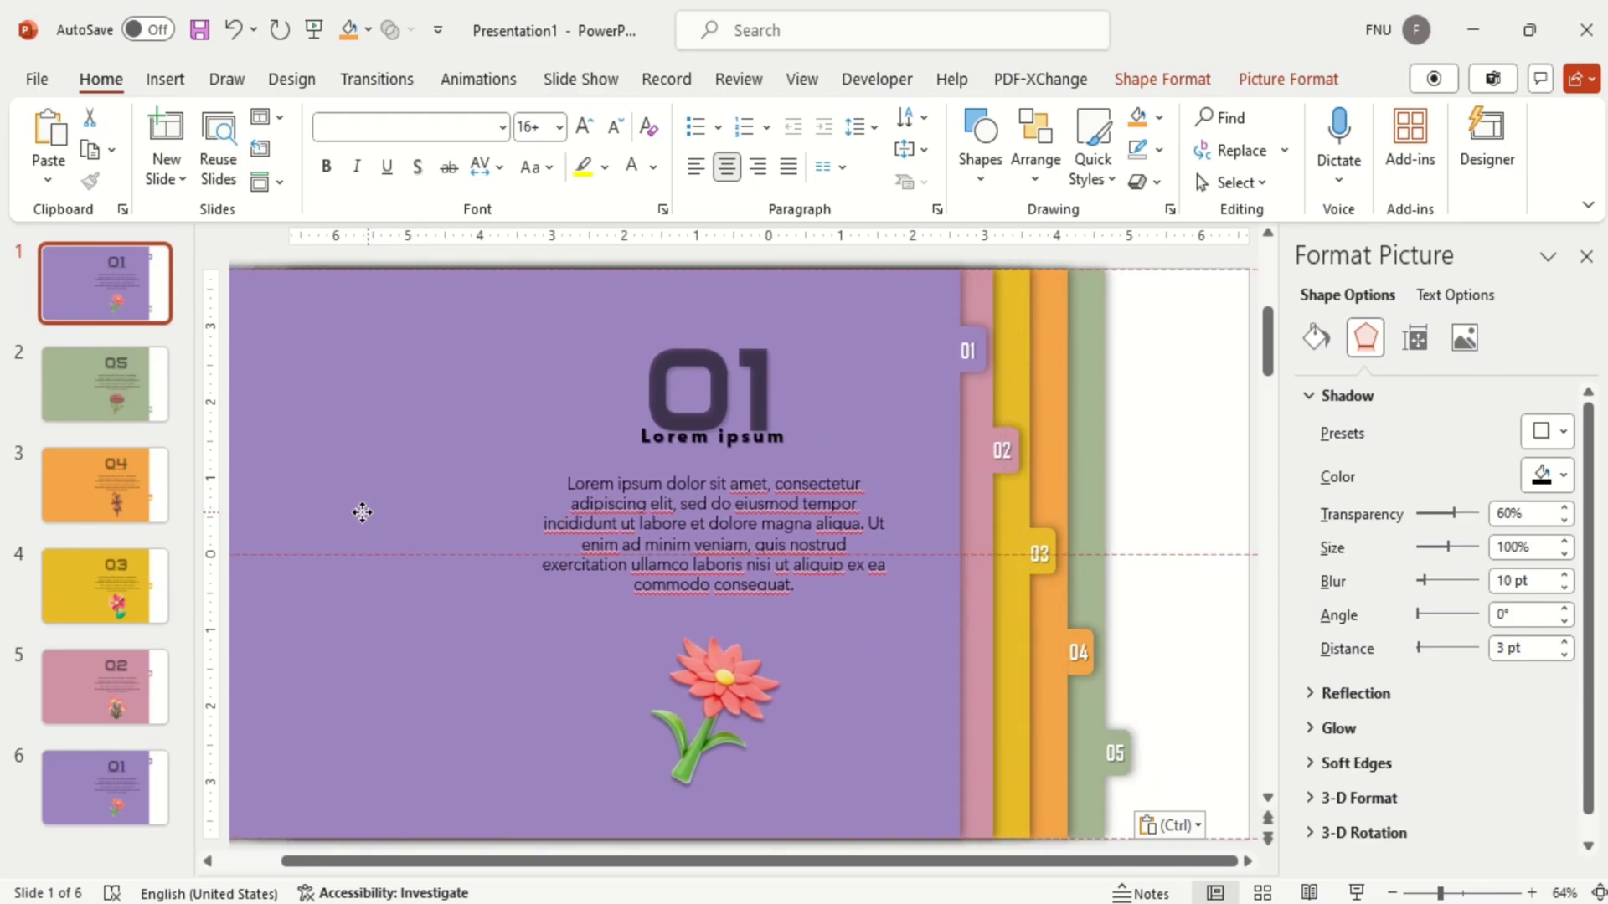
{"action": "left_click_drag", "start_coordinate": [394, 511], "coordinate": [359, 513]}
{"action": "key", "text": "Right"}
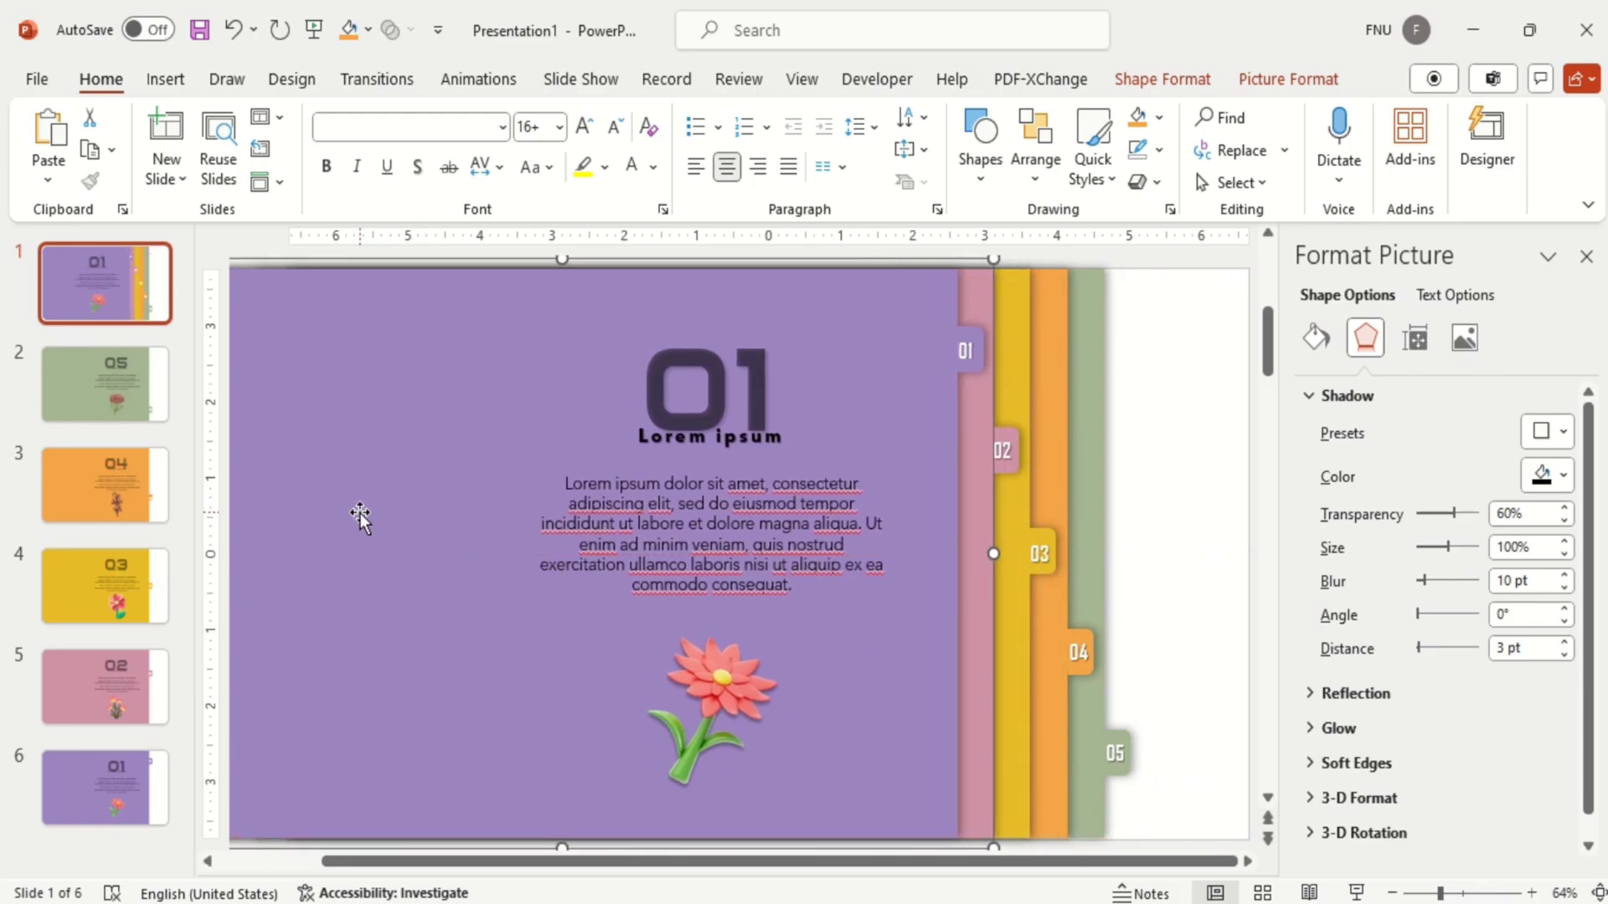
{"action": "left_click", "coordinate": [1390, 893]}
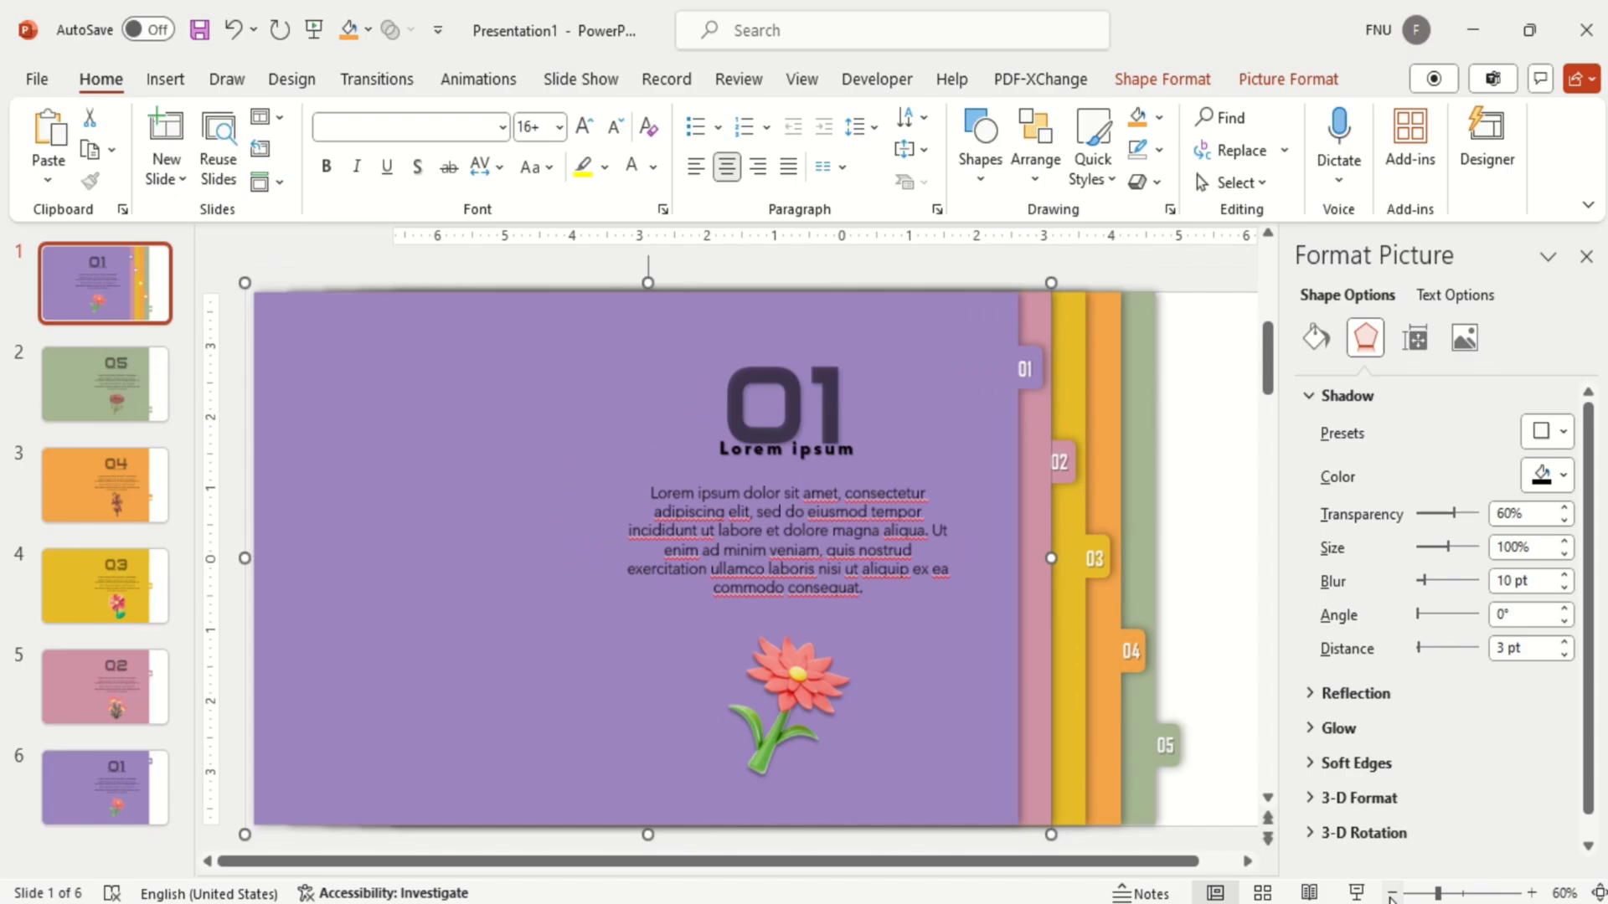
Step: Fill slide 1's background dark olive green and drag all stacked panels left
{"action": "left_click", "coordinate": [1102, 653]}
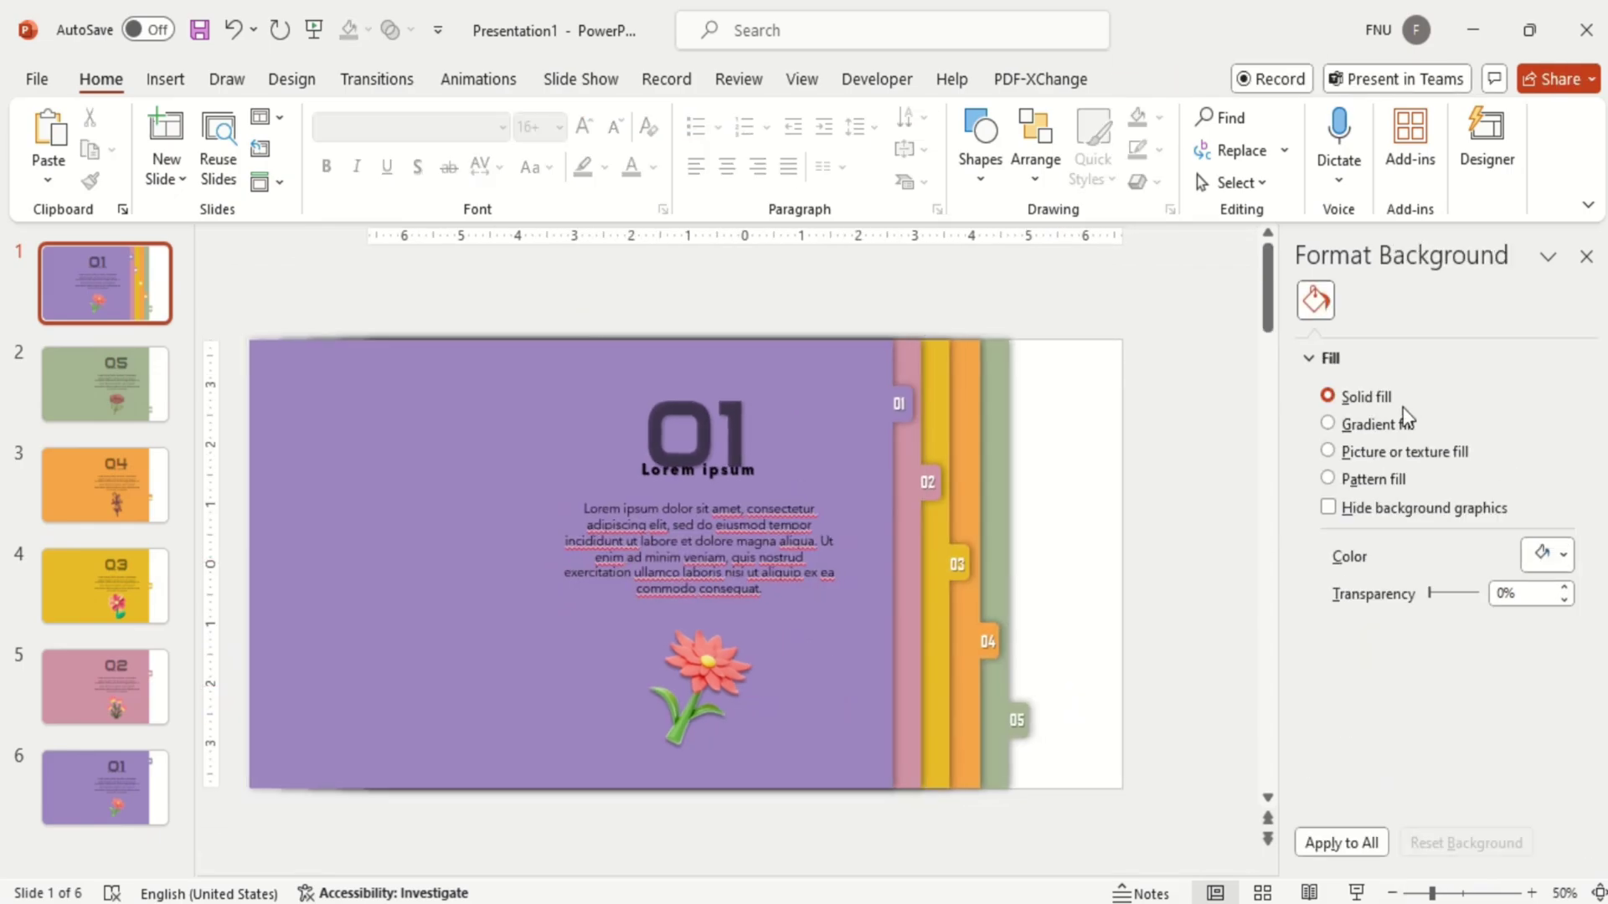
{"action": "left_click", "coordinate": [1559, 573]}
{"action": "left_click", "coordinate": [1479, 373]}
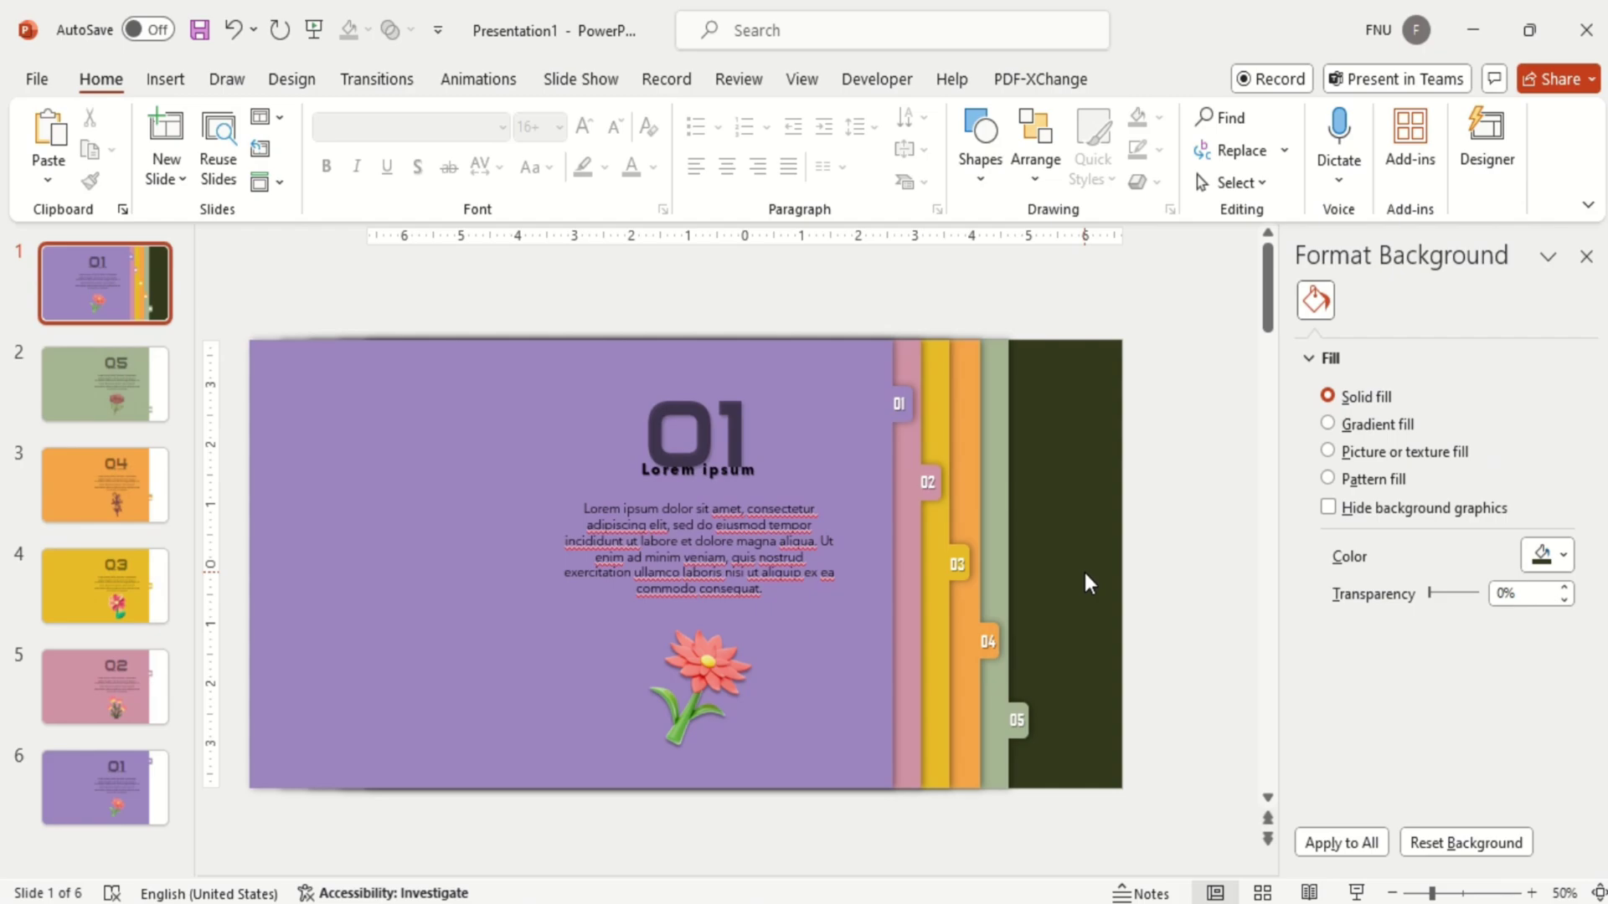
{"action": "left_click", "coordinate": [993, 556]}
{"action": "key", "text": "ctrl+a"}
{"action": "left_click_drag", "start_coordinate": [992, 557], "coordinate": [544, 507]}
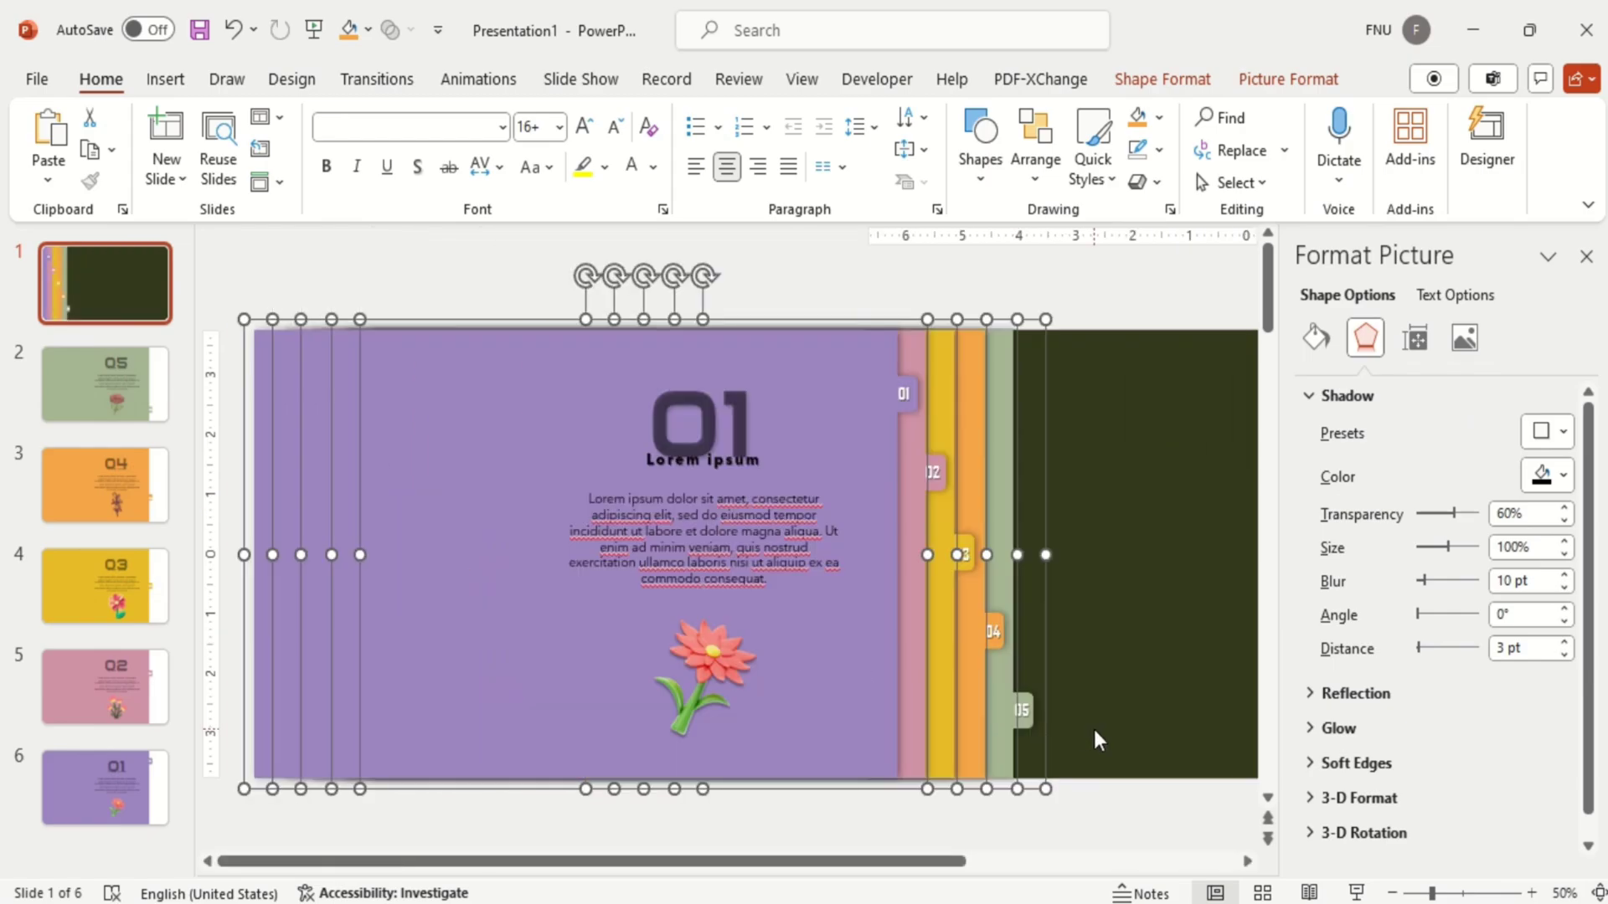
Step: Duplicate the title slide to make a second copy
{"action": "left_click", "coordinate": [1094, 730]}
{"action": "key", "text": "ctrl+v"}
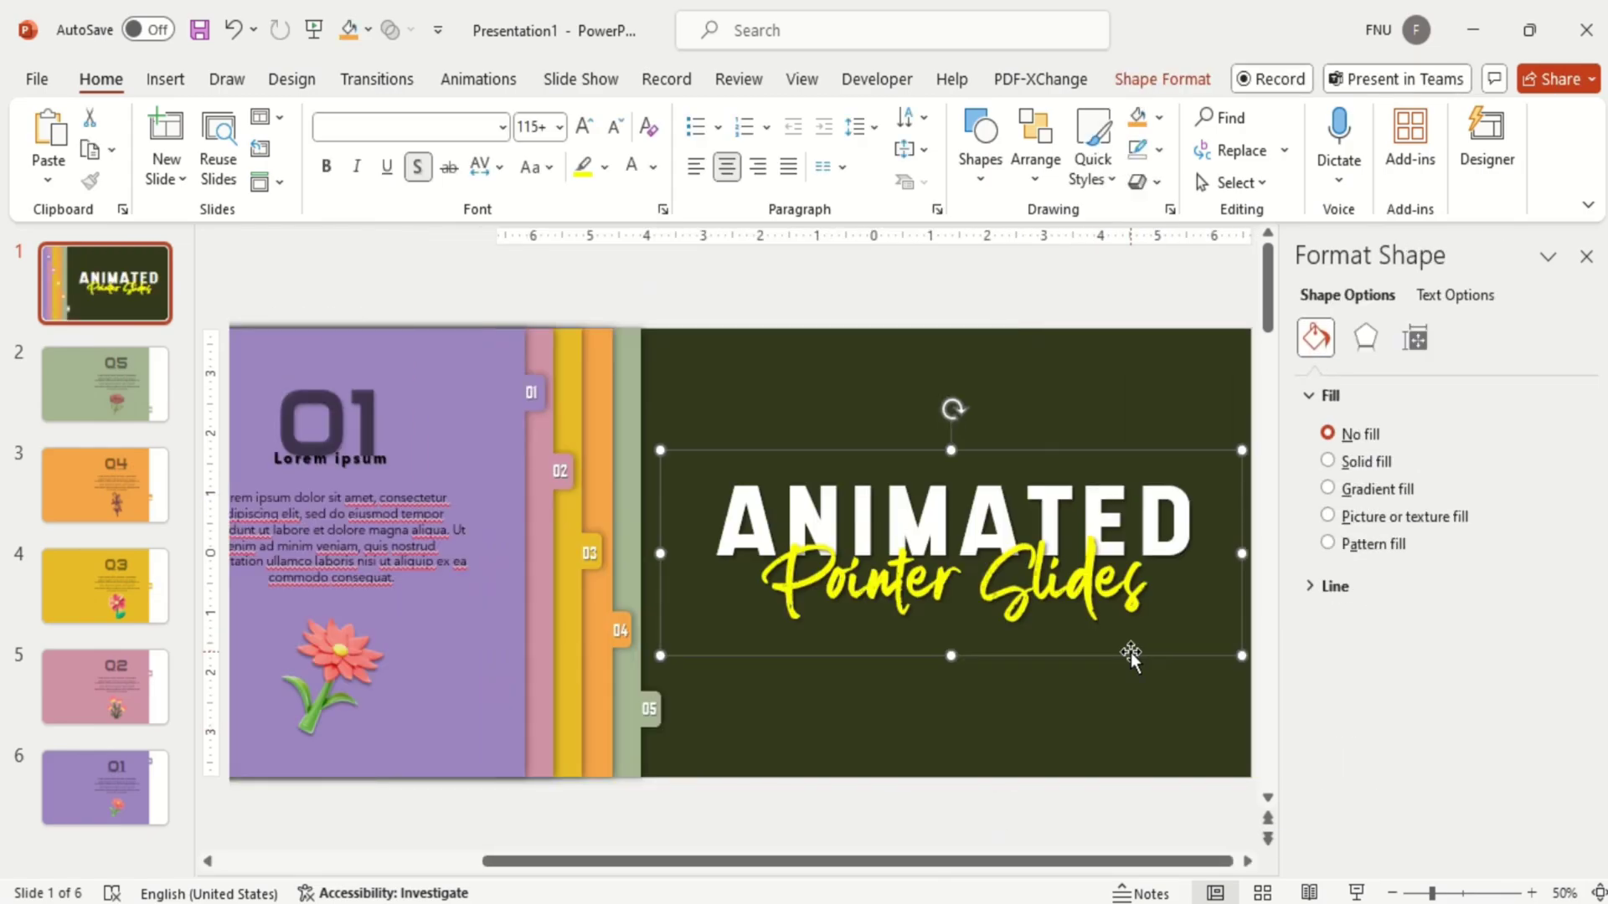
{"action": "left_click", "coordinate": [128, 279]}
{"action": "key", "text": "Return"}
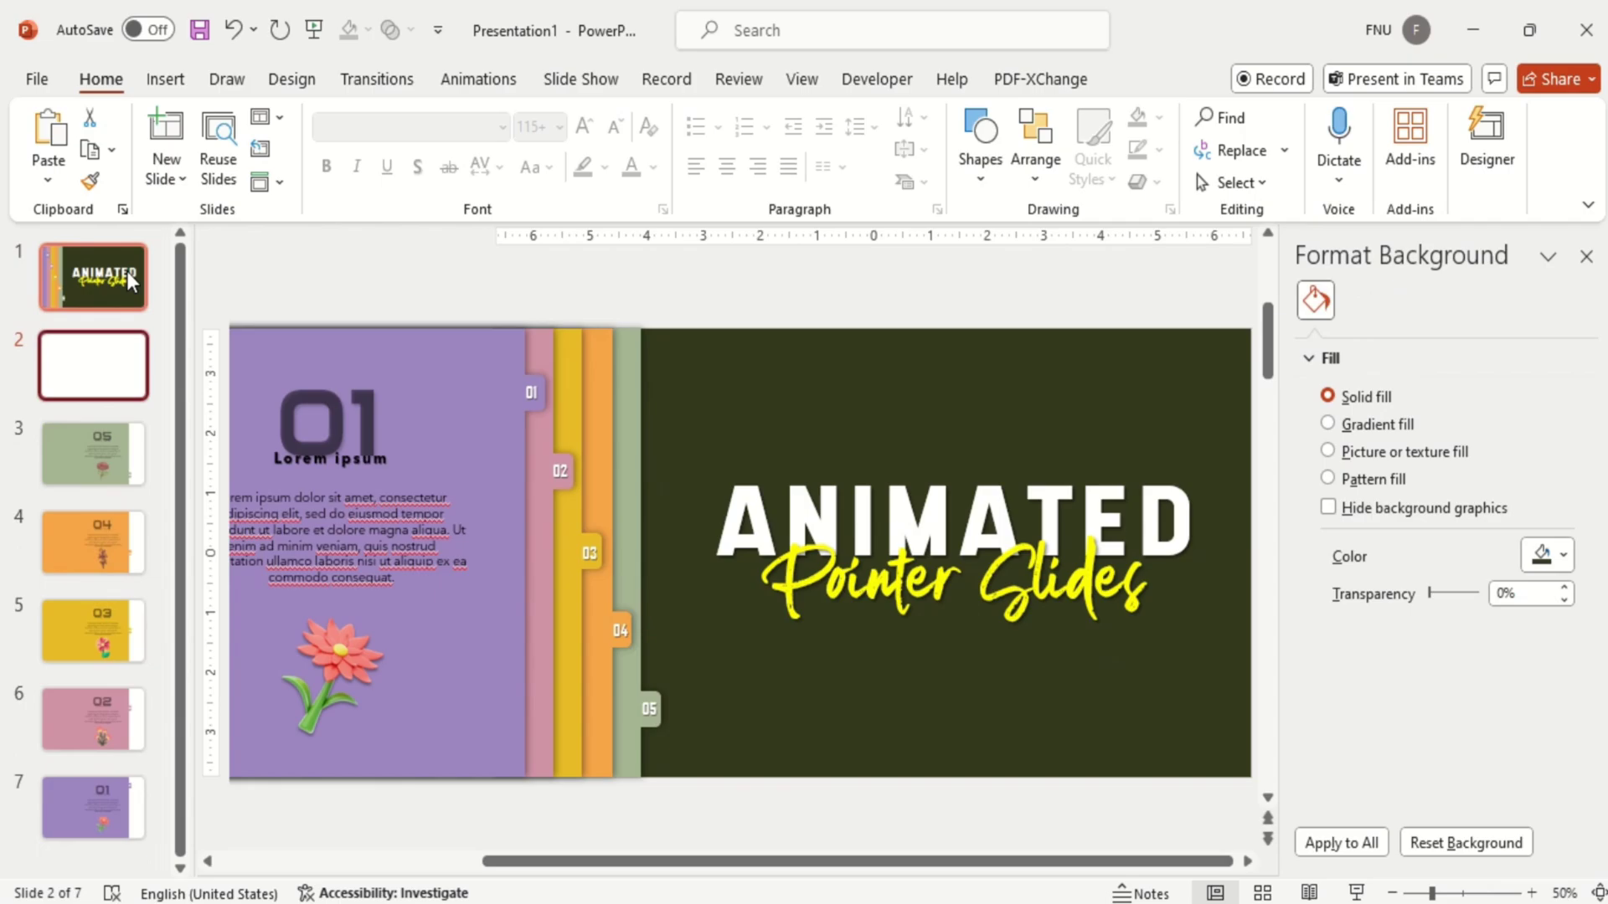
Step: Shrink the ANIMATED Pointer Slides title two sizes and nudge Pointer Slides up under ANIMATED
{"action": "left_click", "coordinate": [859, 629]}
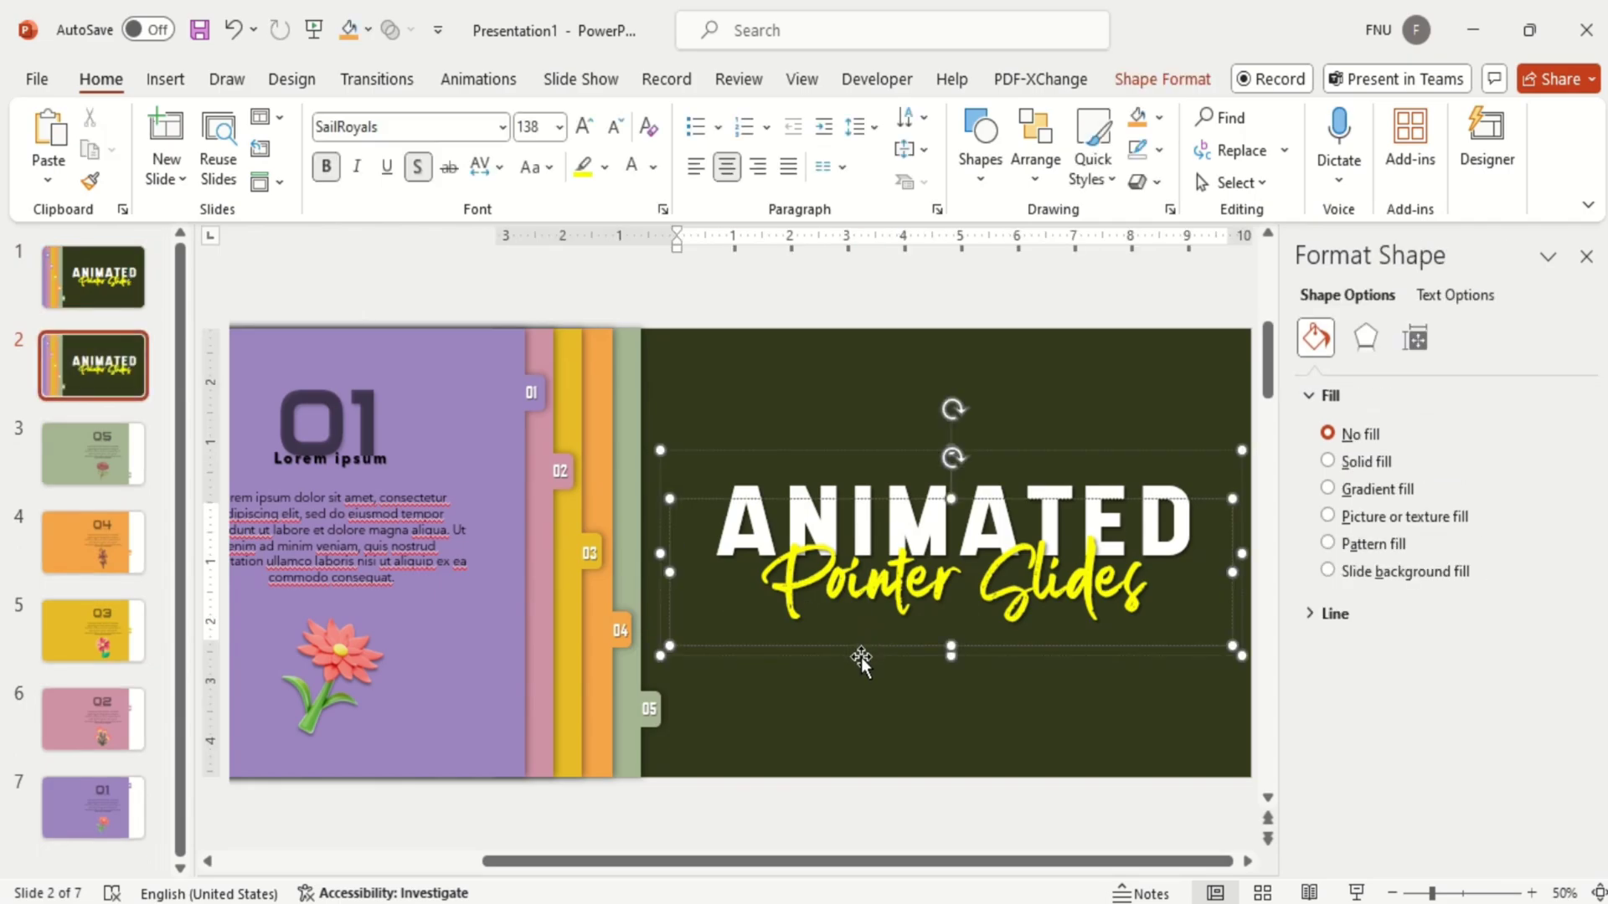
{"action": "left_click", "coordinate": [615, 129]}
{"action": "left_click", "coordinate": [615, 128]}
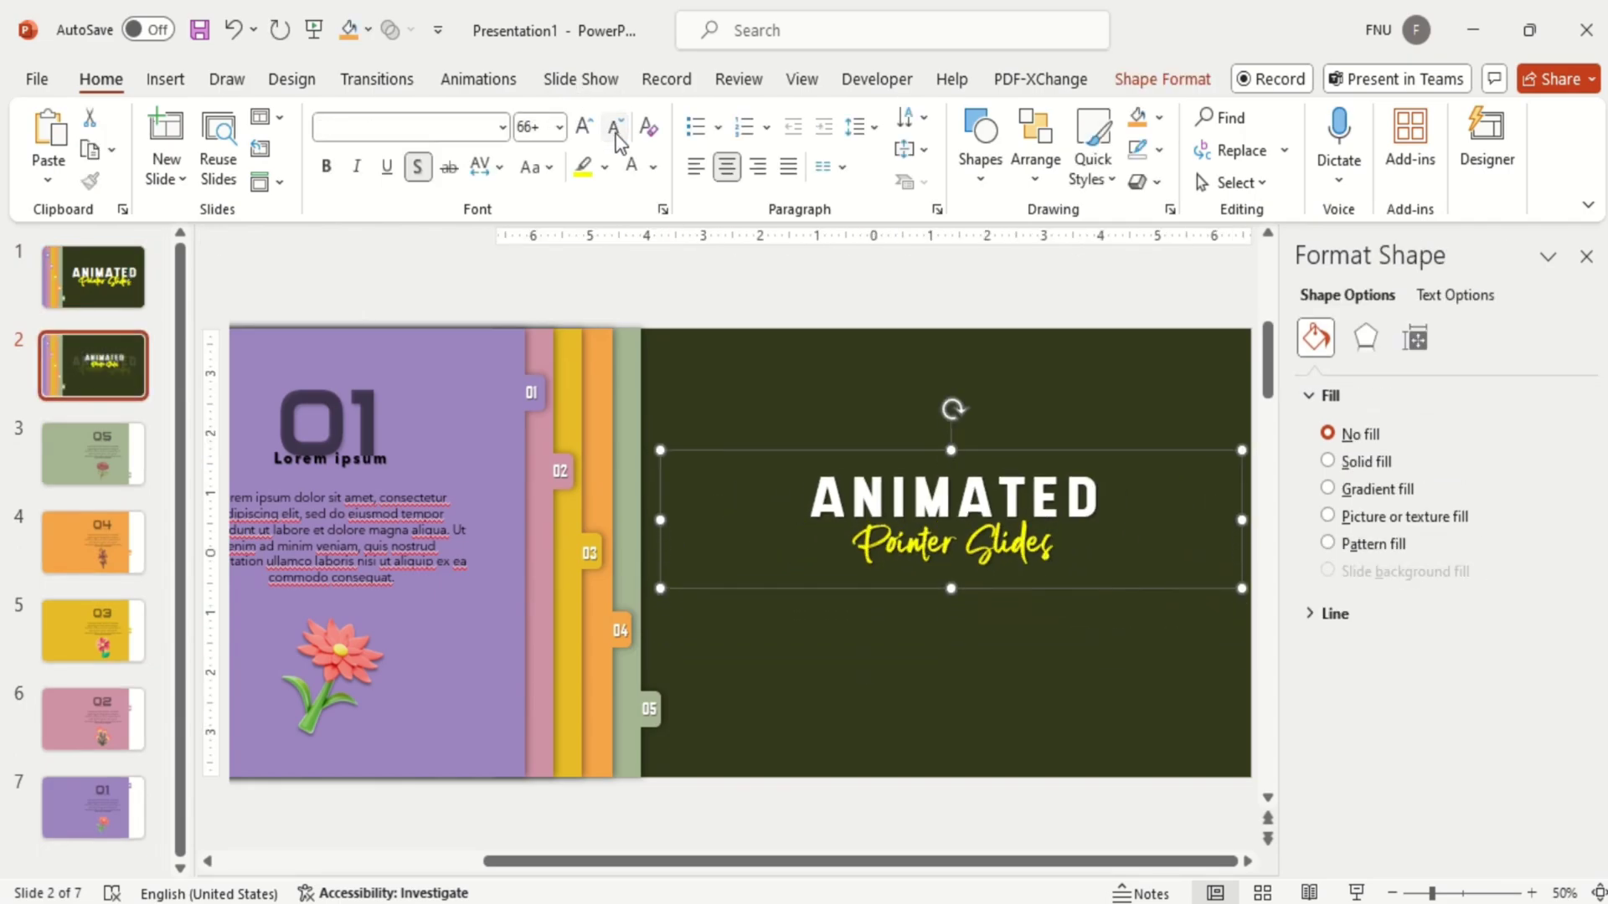
{"action": "left_click", "coordinate": [615, 128]}
{"action": "left_click", "coordinate": [615, 128]}
{"action": "left_click", "coordinate": [960, 546]}
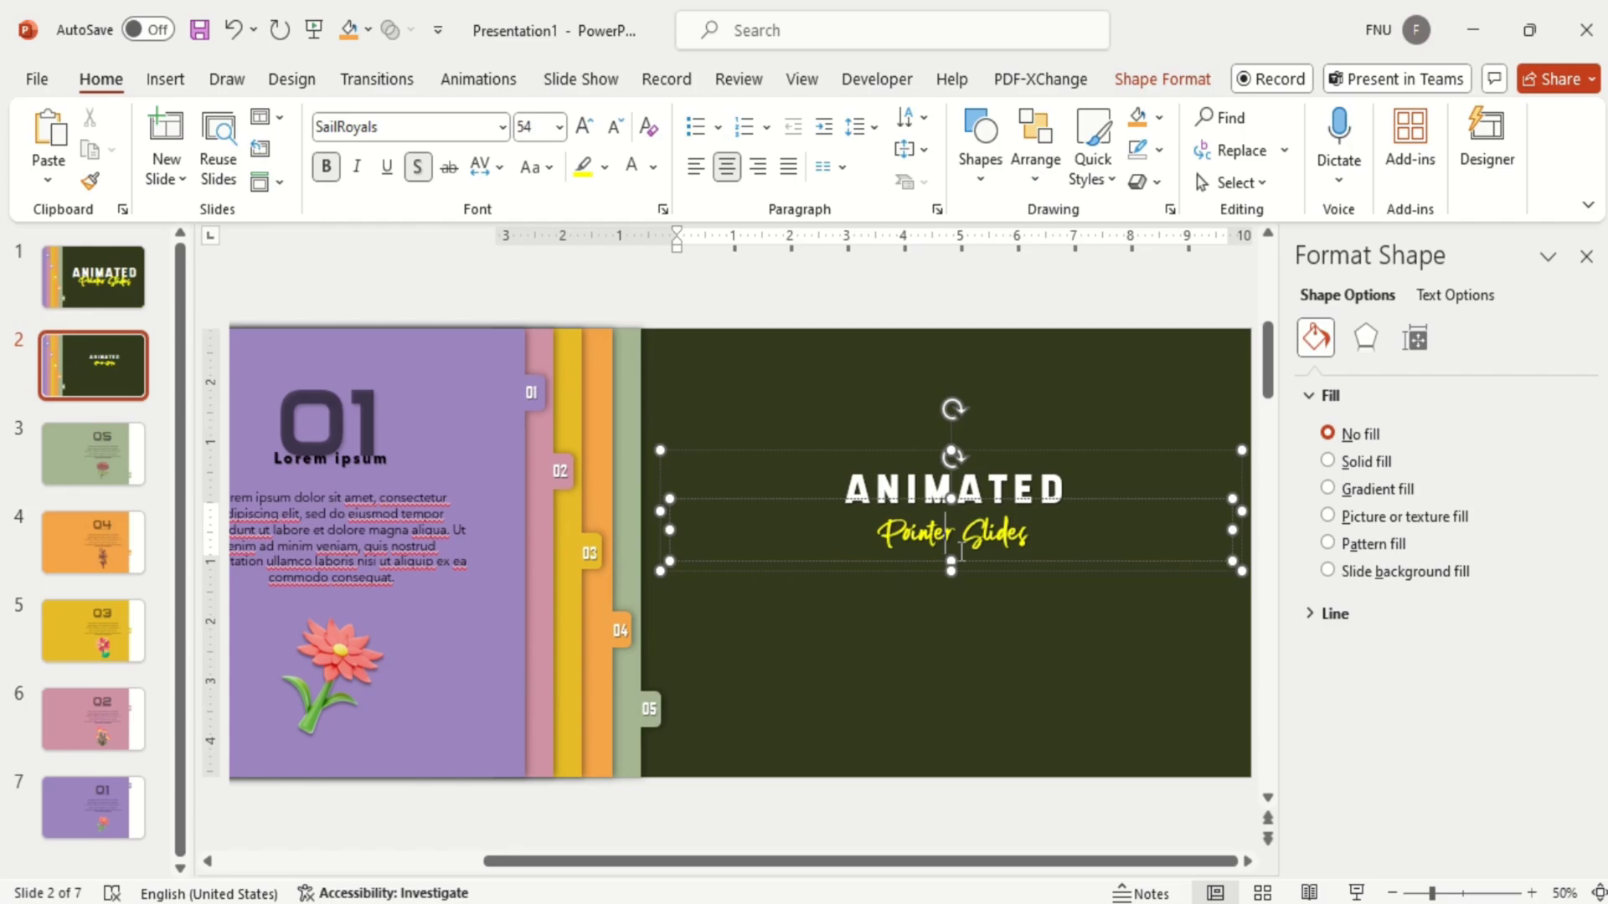
{"action": "left_click", "coordinate": [982, 559]}
{"action": "key", "text": "Up"}
{"action": "key", "text": "Up"}
{"action": "key", "text": "Up"}
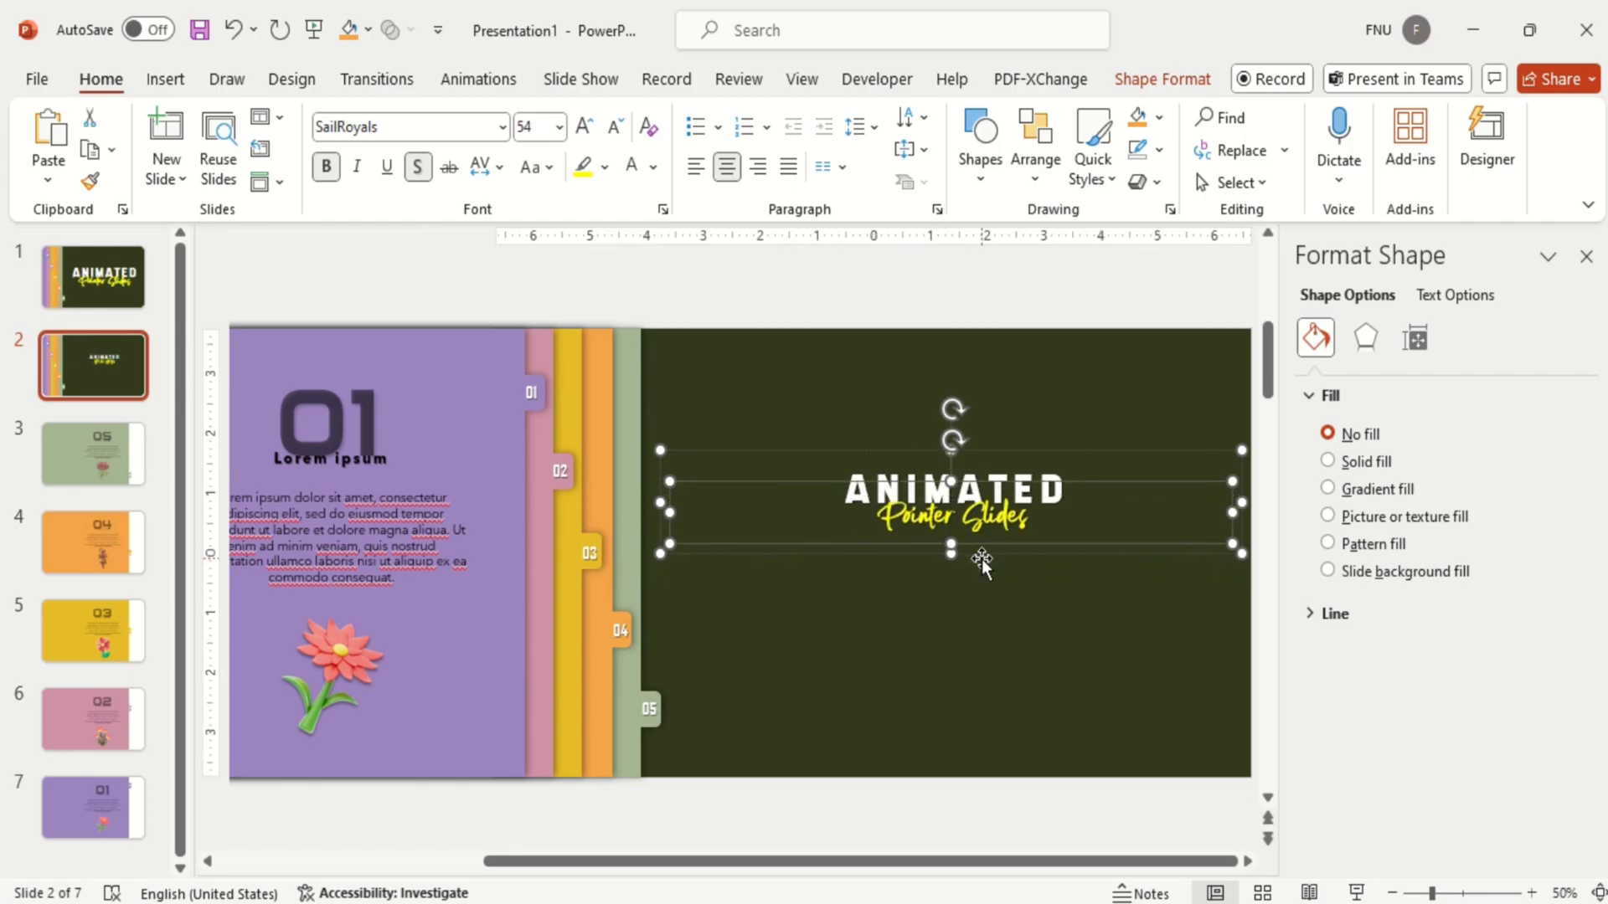
{"action": "key", "text": "Up"}
Step: Narrow the title box to the slide's right side and align it to the vertical middle
{"action": "left_click_drag", "start_coordinate": [658, 500], "coordinate": [954, 509]}
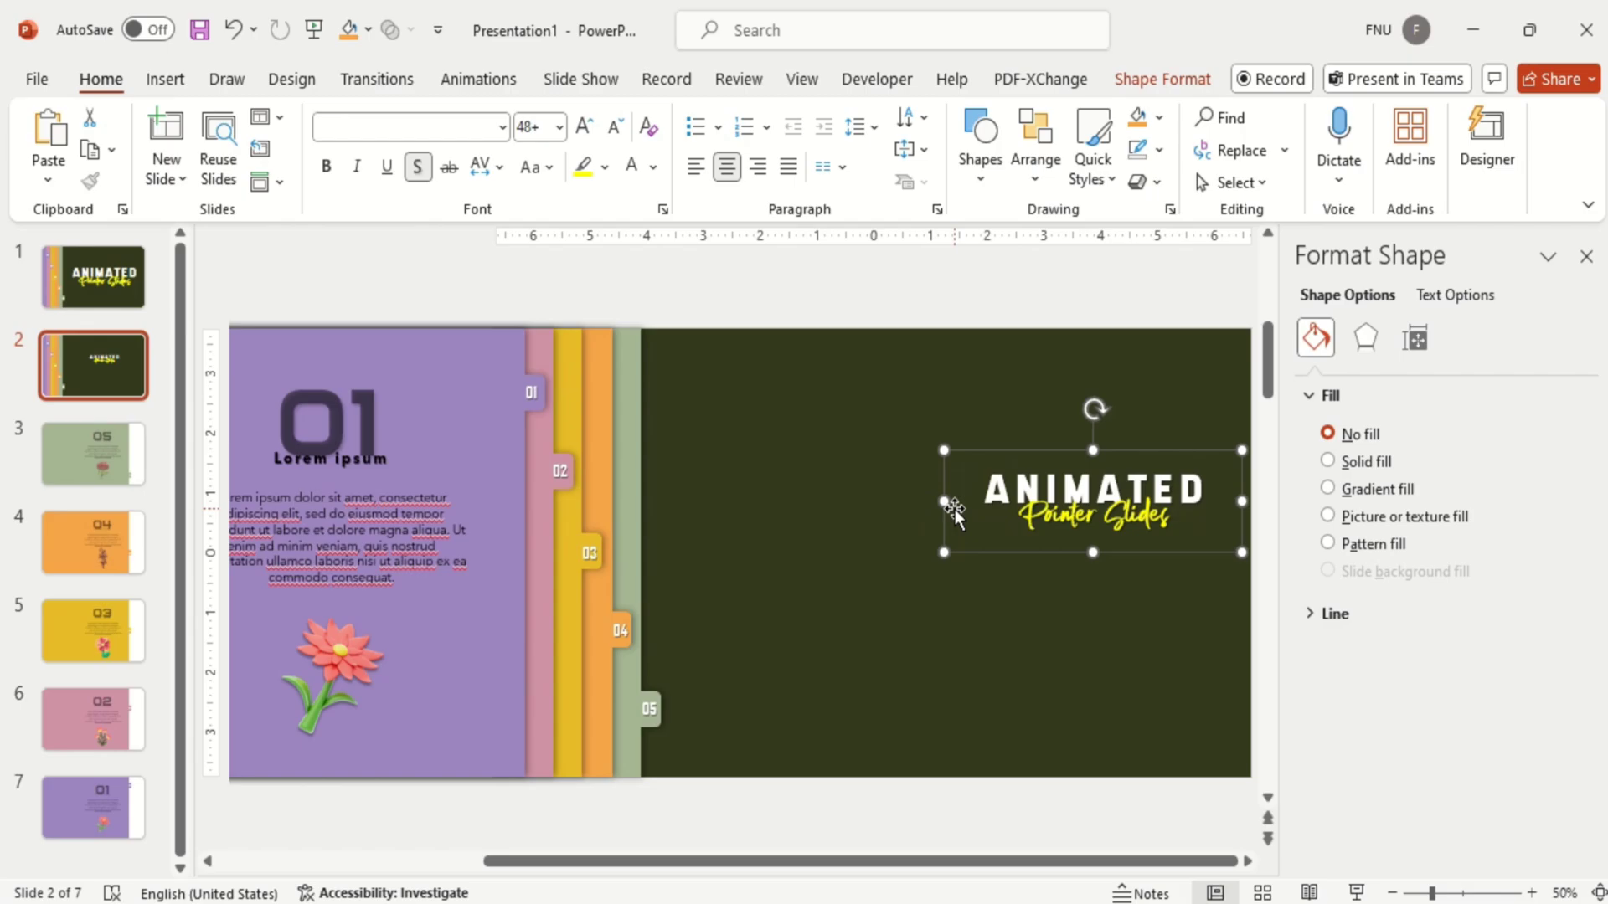
{"action": "left_click", "coordinate": [1161, 69]}
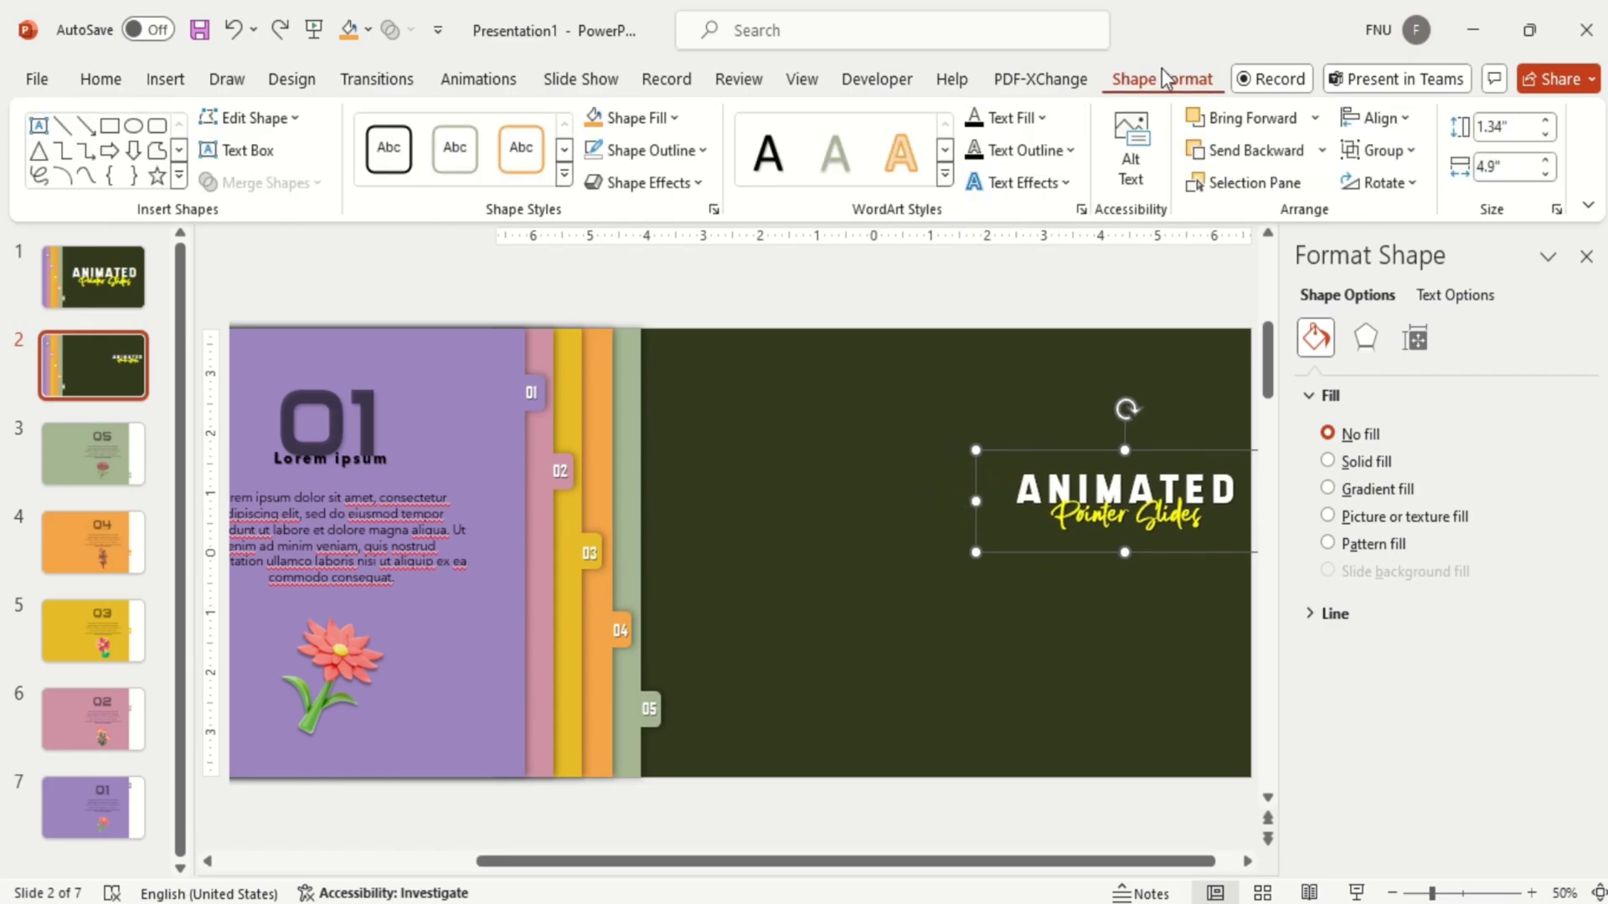
{"action": "left_click", "coordinate": [1393, 119]}
{"action": "left_click", "coordinate": [1441, 306]}
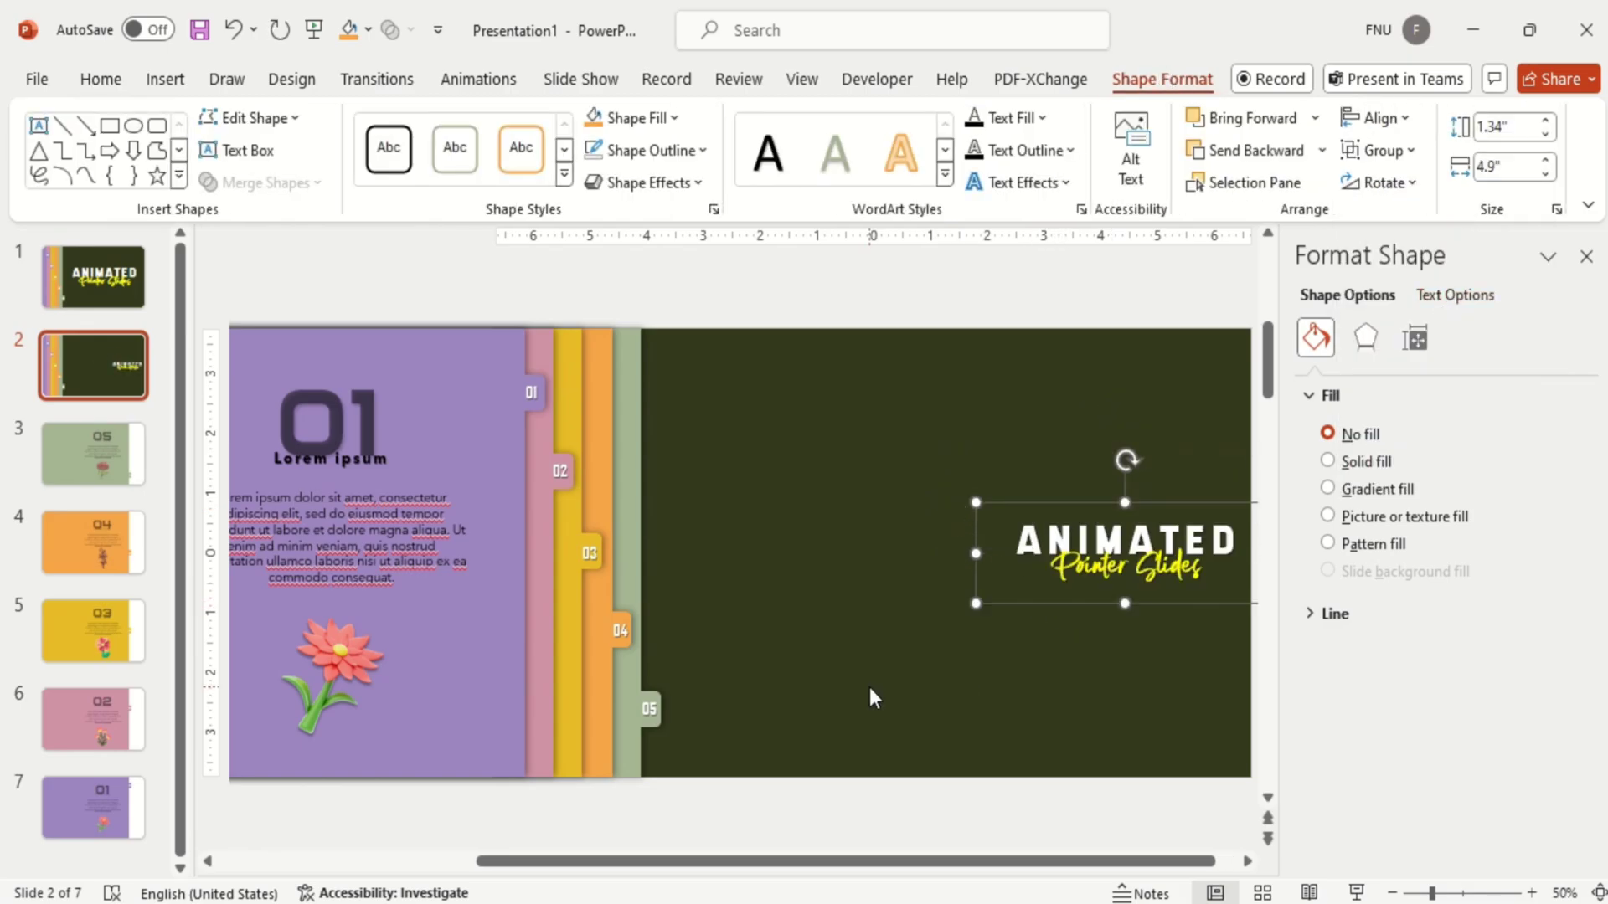
Step: Slide the 05 panel right, duplicate the slide, and slide the orange 04 panel right over it
{"action": "left_click", "coordinate": [636, 712]}
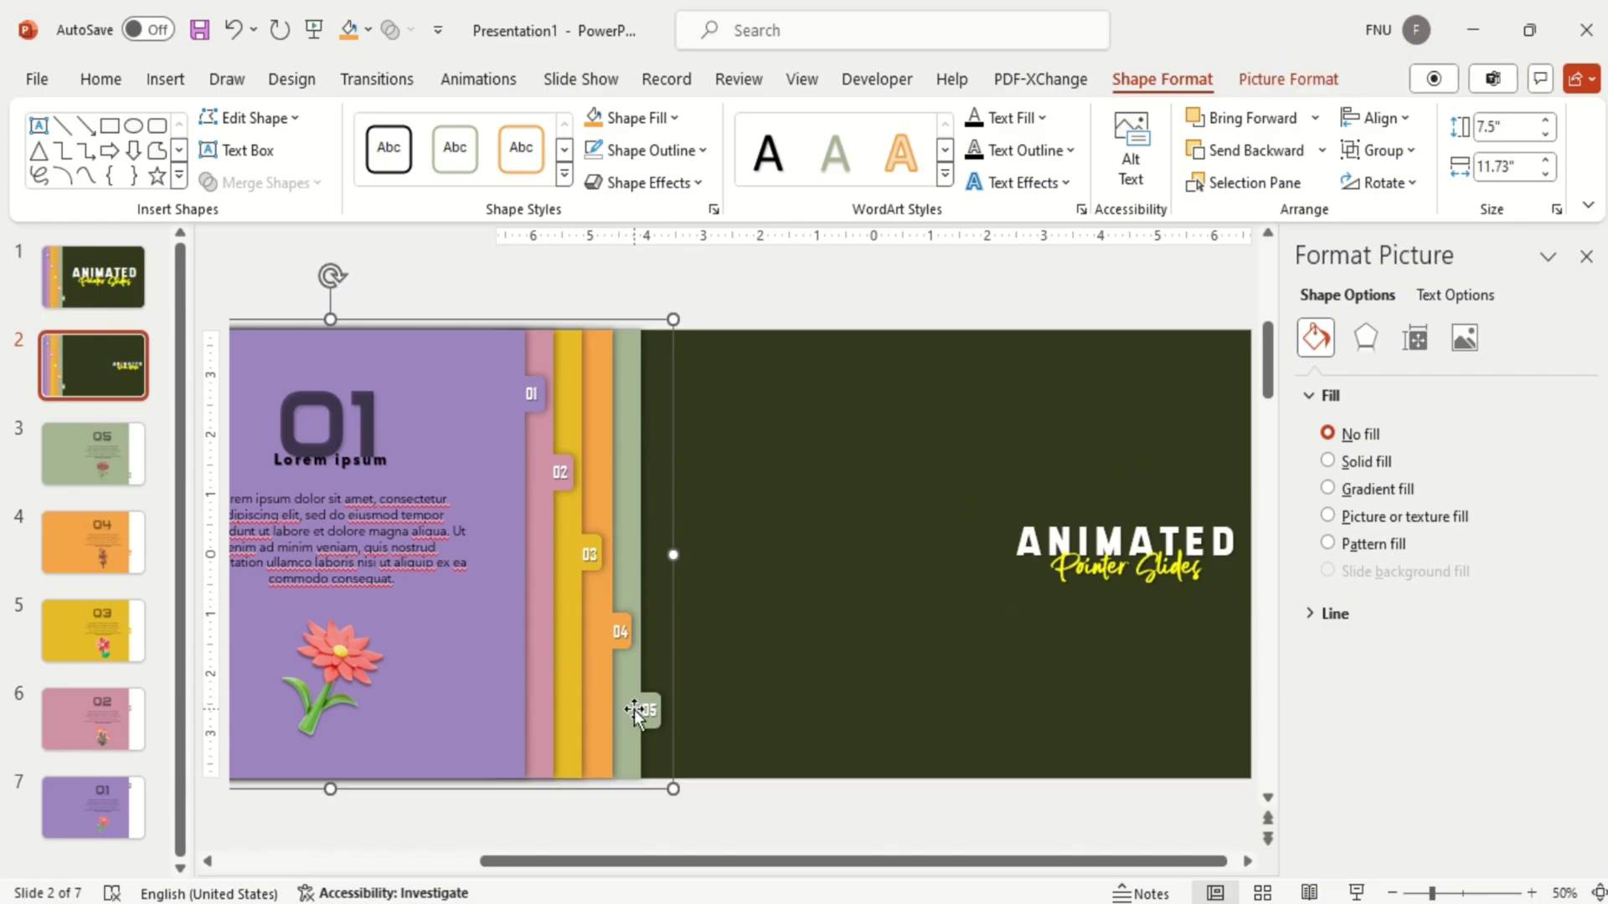
{"action": "left_click_drag", "start_coordinate": [675, 692], "coordinate": [1032, 693]}
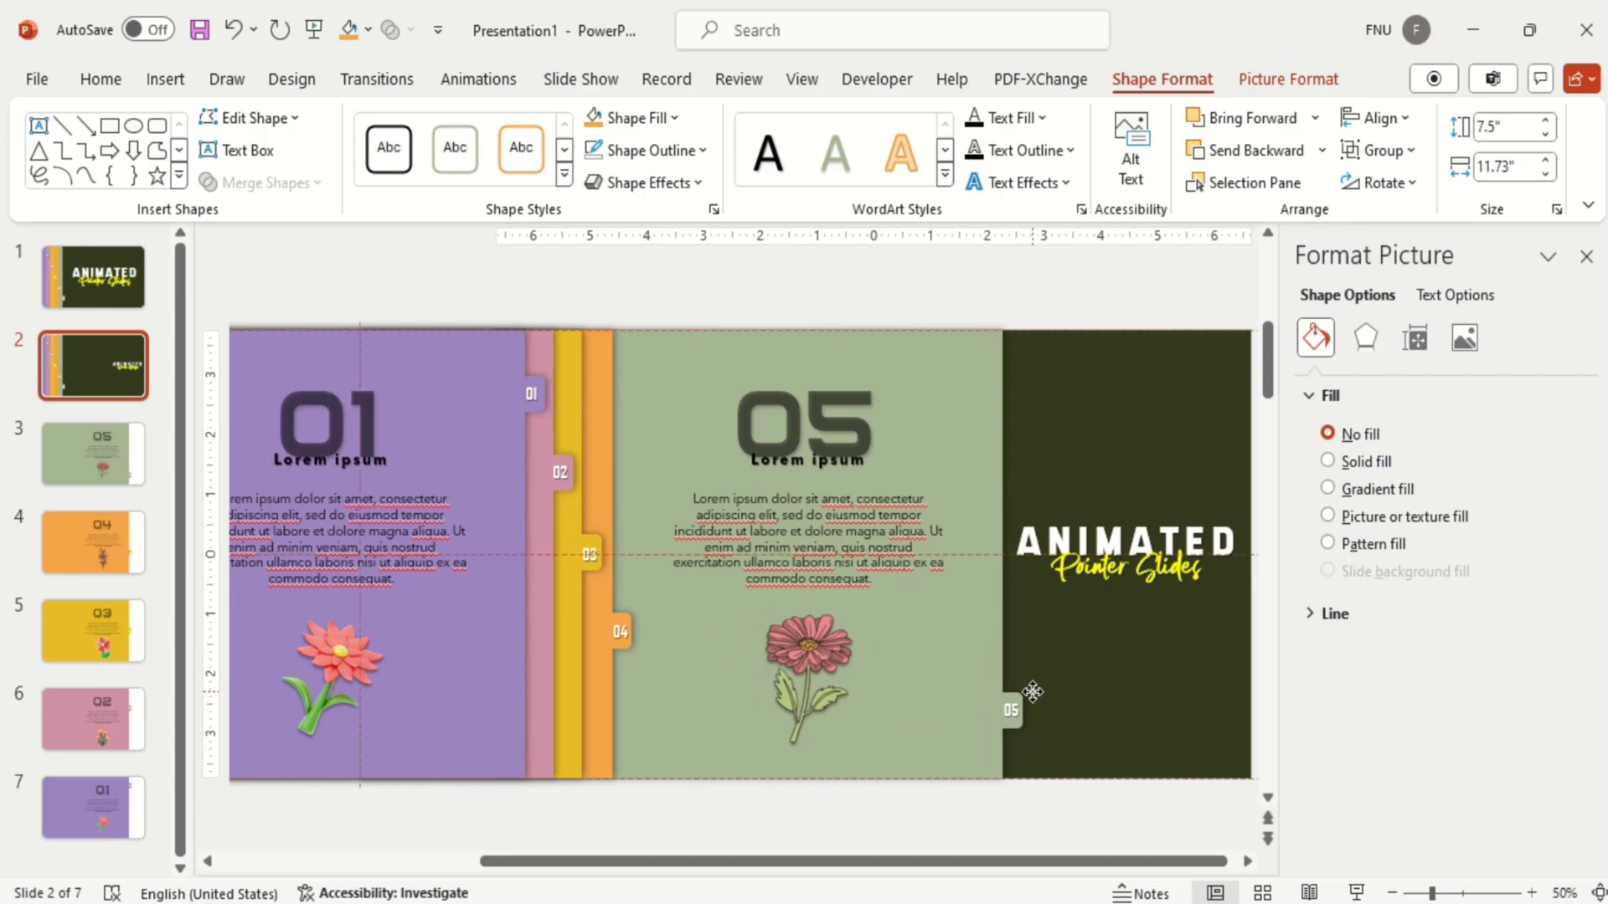
{"action": "left_click", "coordinate": [245, 418]}
{"action": "left_click", "coordinate": [79, 362]}
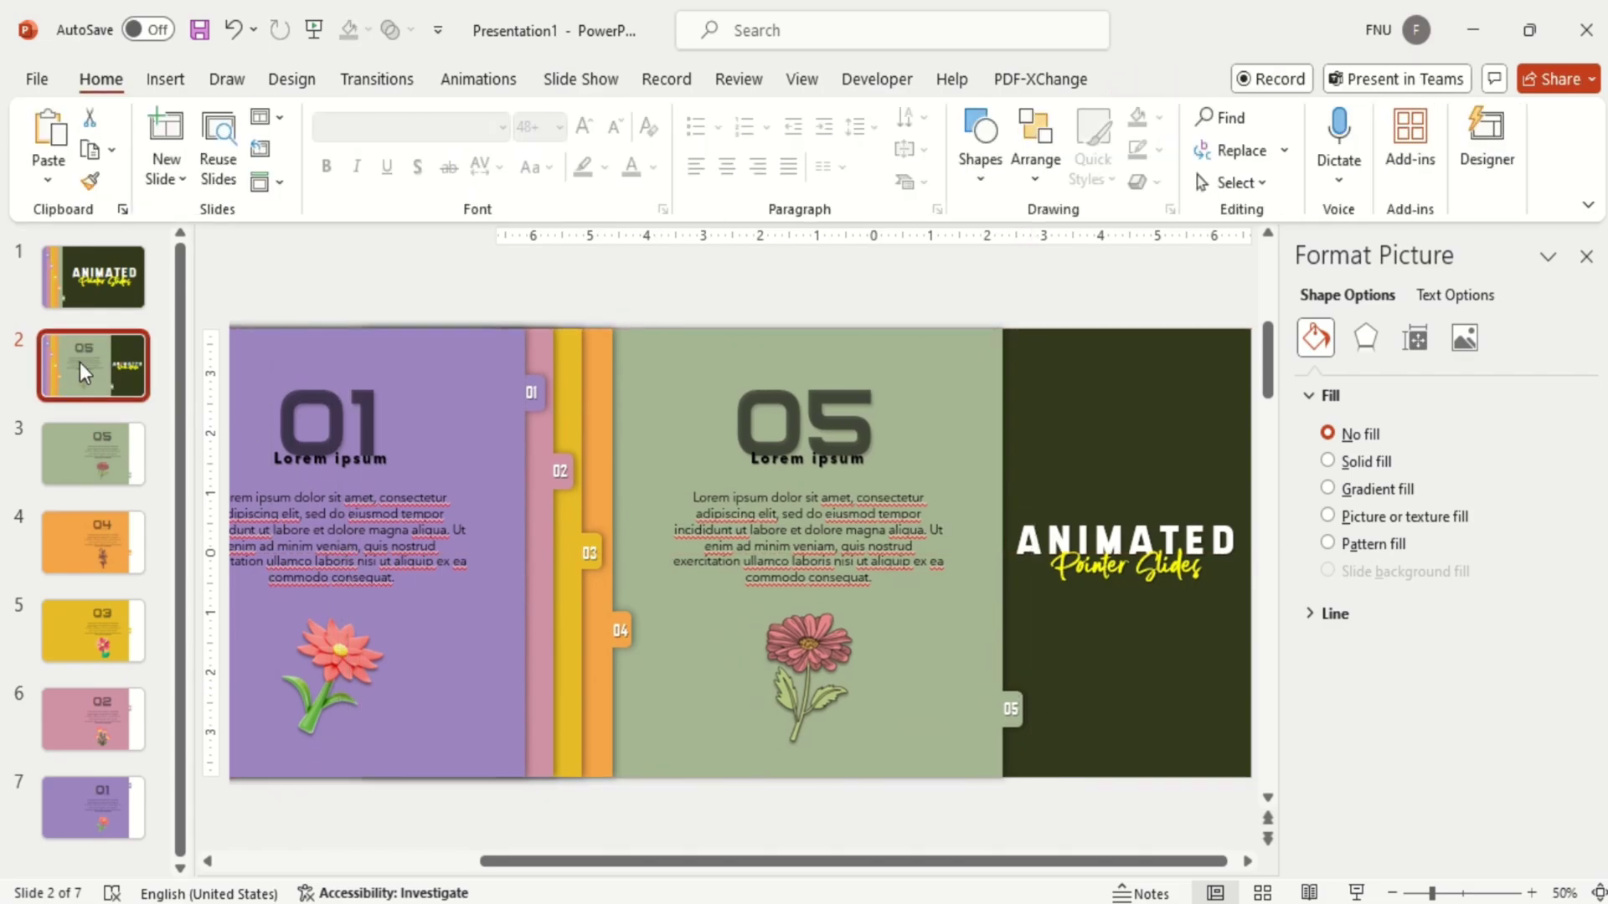
{"action": "key", "text": "Return"}
{"action": "left_click", "coordinate": [611, 682]}
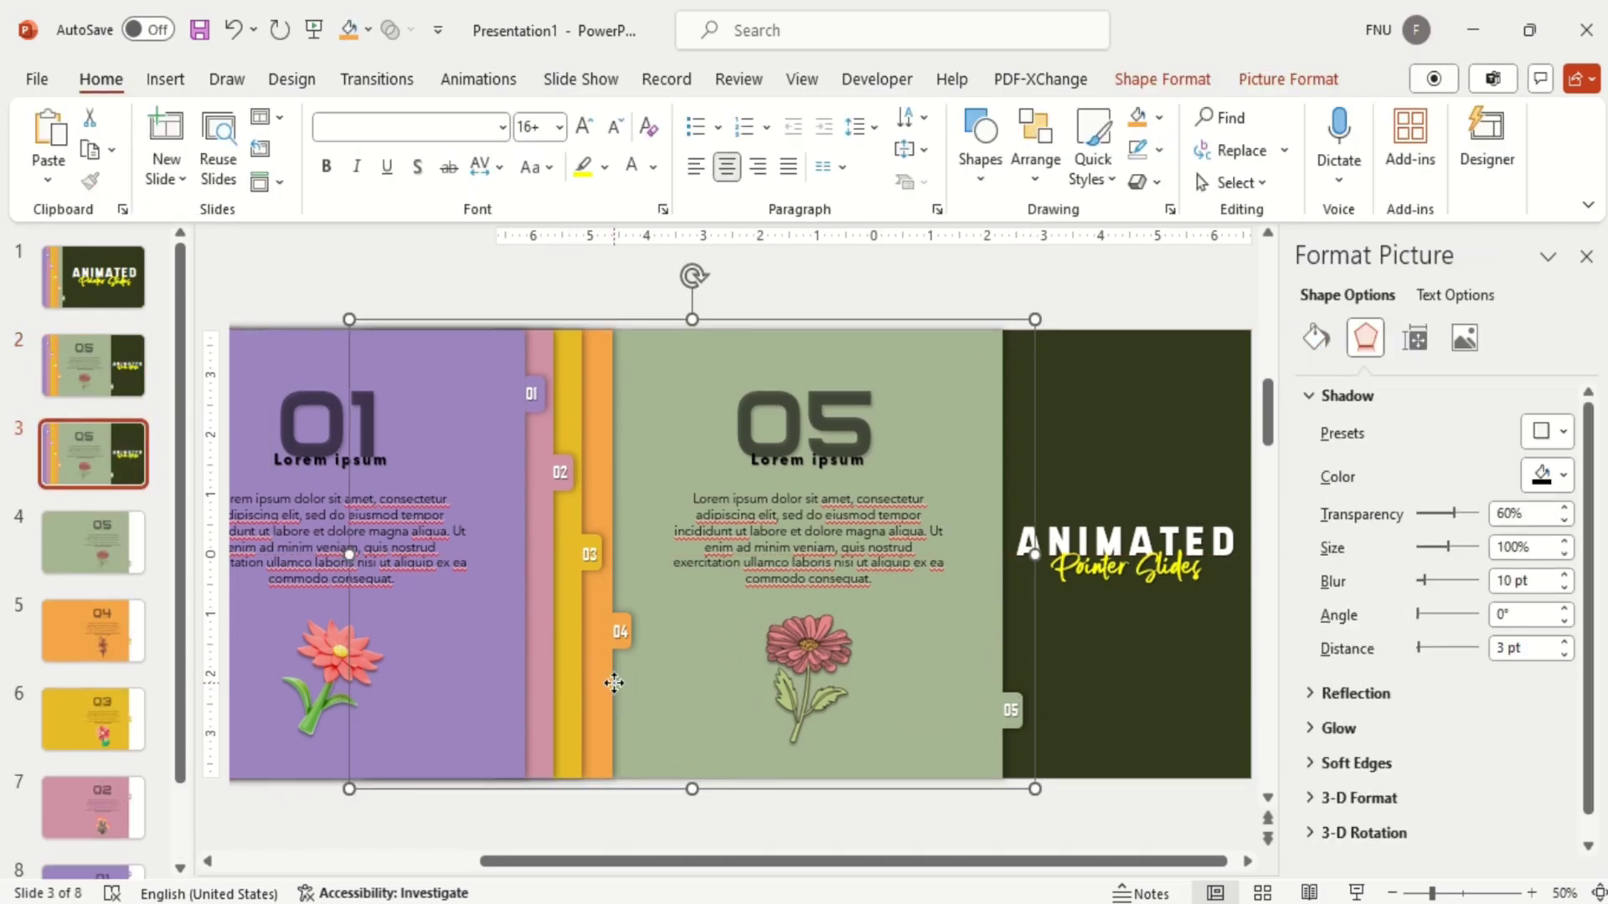
{"action": "left_click_drag", "start_coordinate": [647, 678], "coordinate": [1000, 678]}
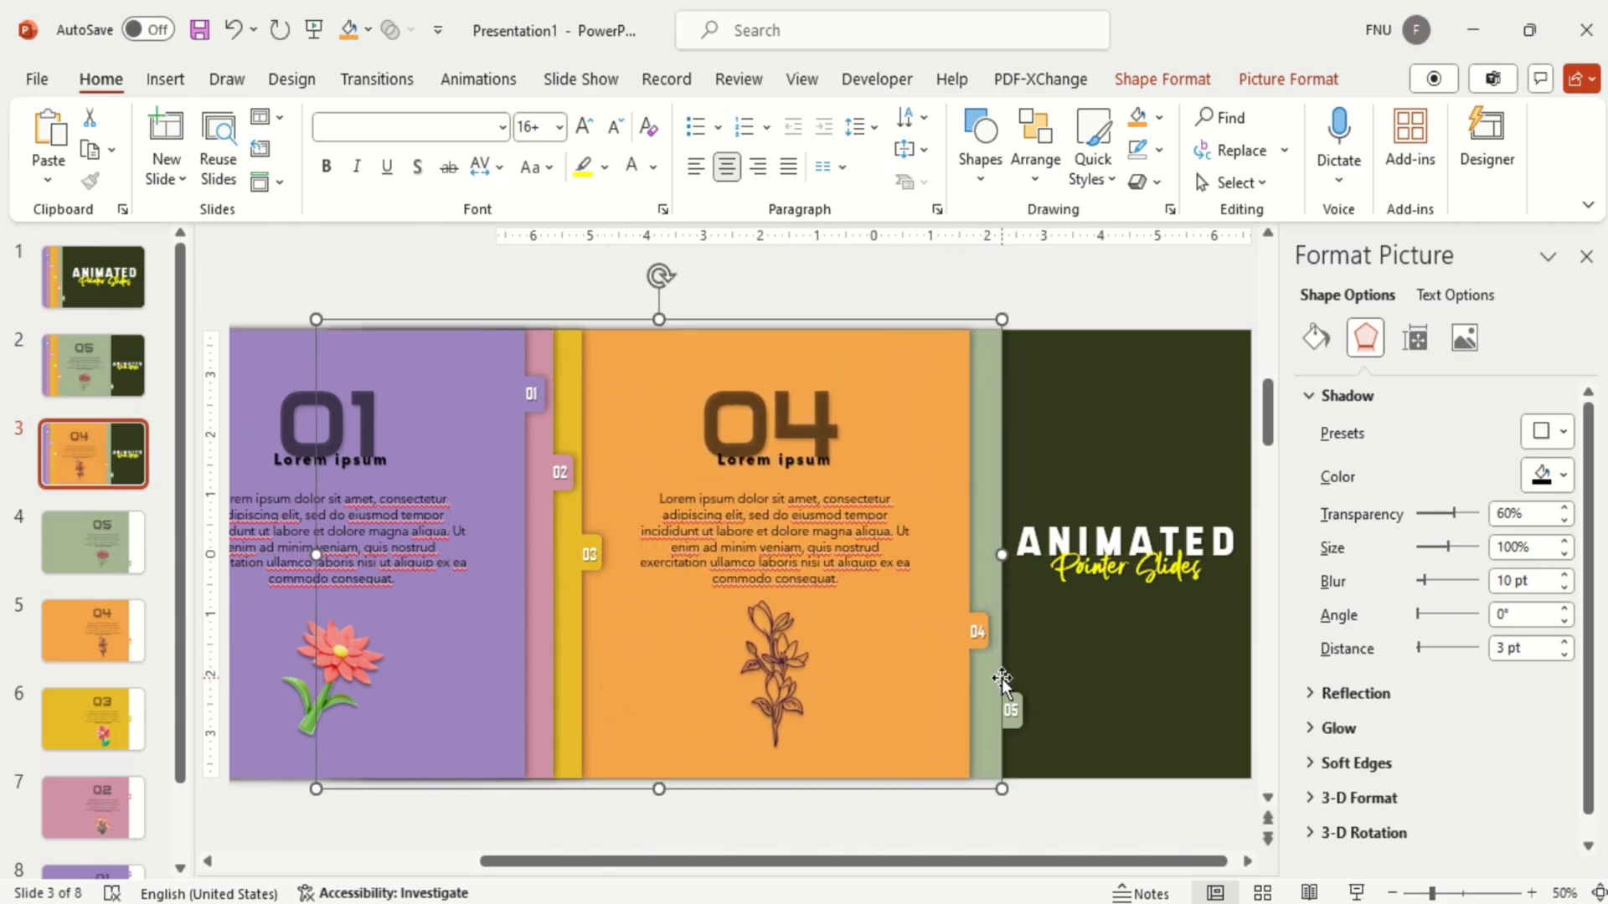
Step: Duplicate twice more, sliding the yellow 03 then pink 02 panels right on each copy
{"action": "left_click", "coordinate": [79, 449]}
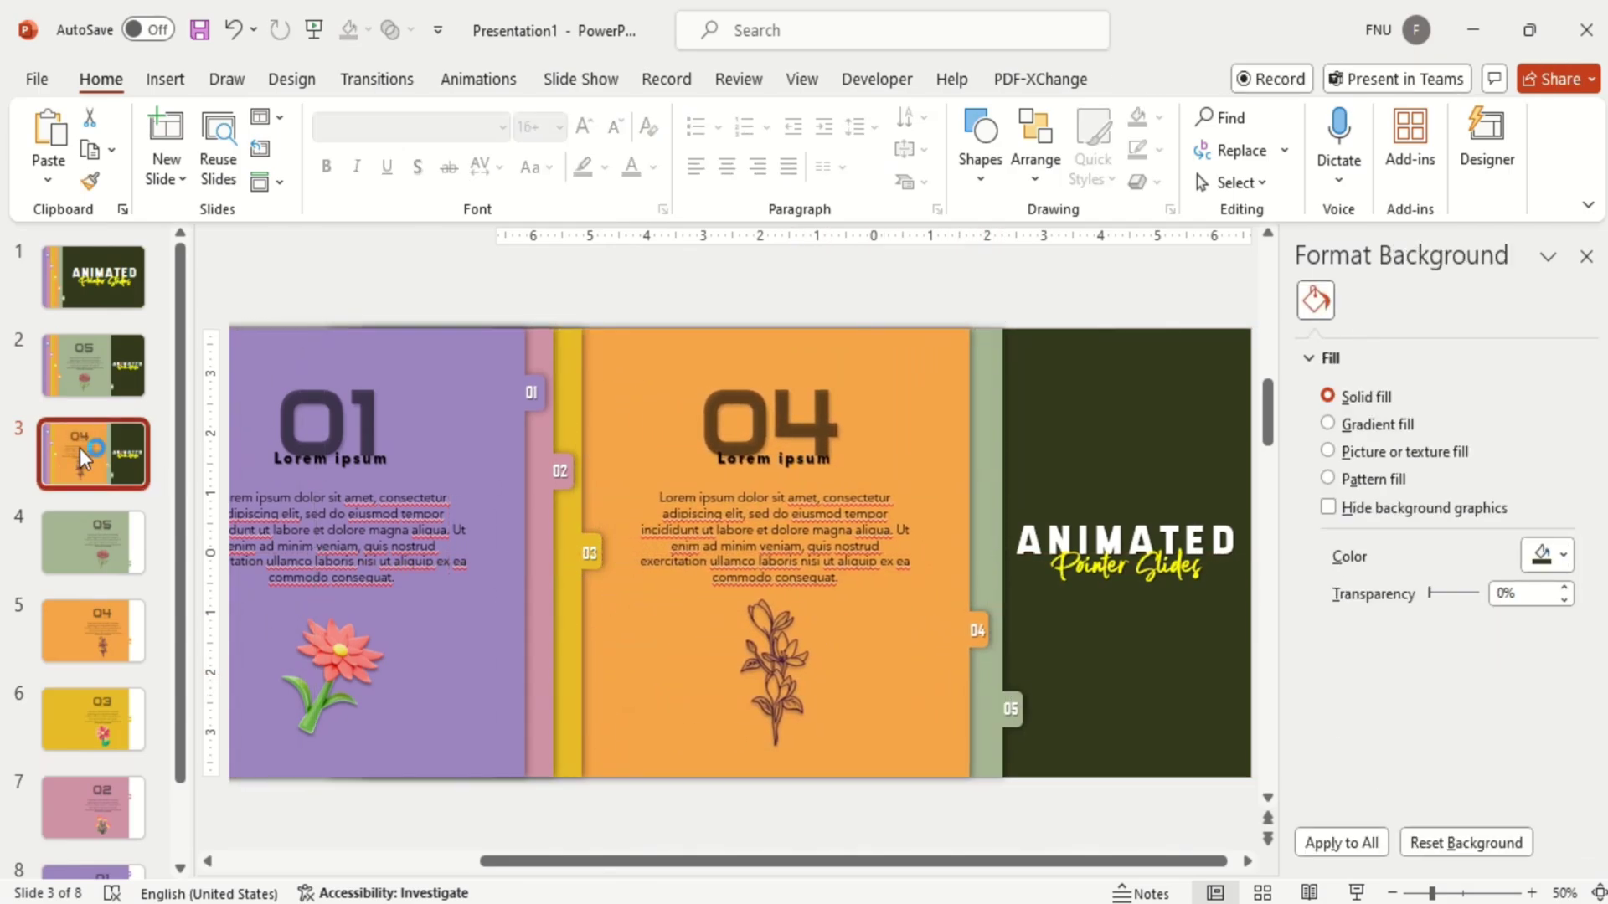
{"action": "key", "text": "ctrl+d"}
{"action": "left_click", "coordinate": [575, 674]}
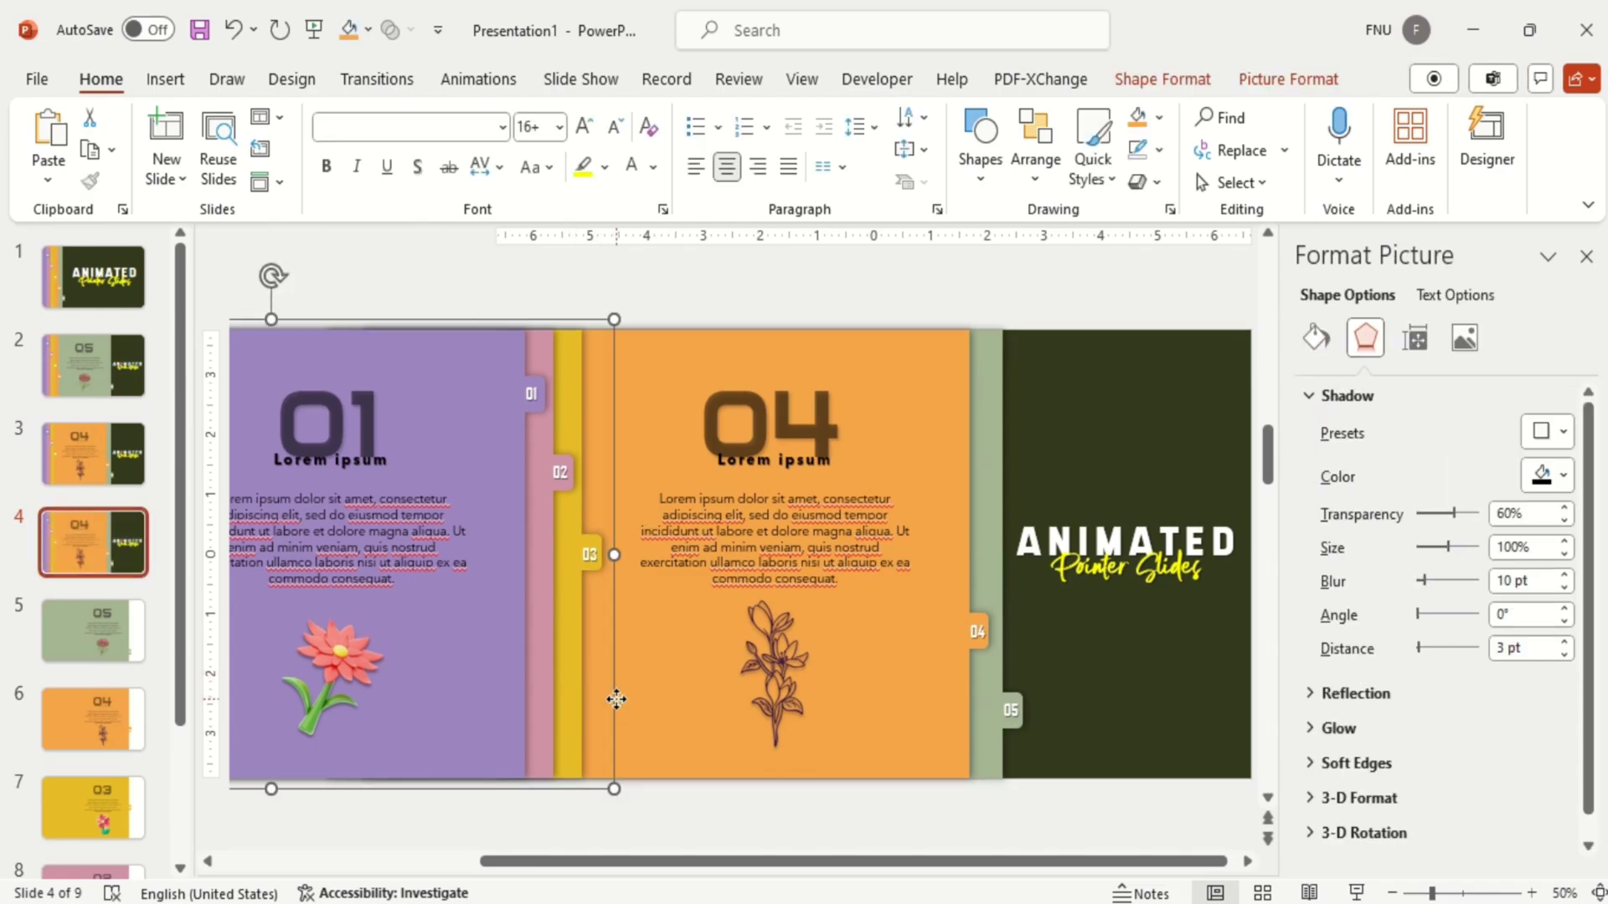
{"action": "left_click_drag", "start_coordinate": [617, 700], "coordinate": [975, 700]}
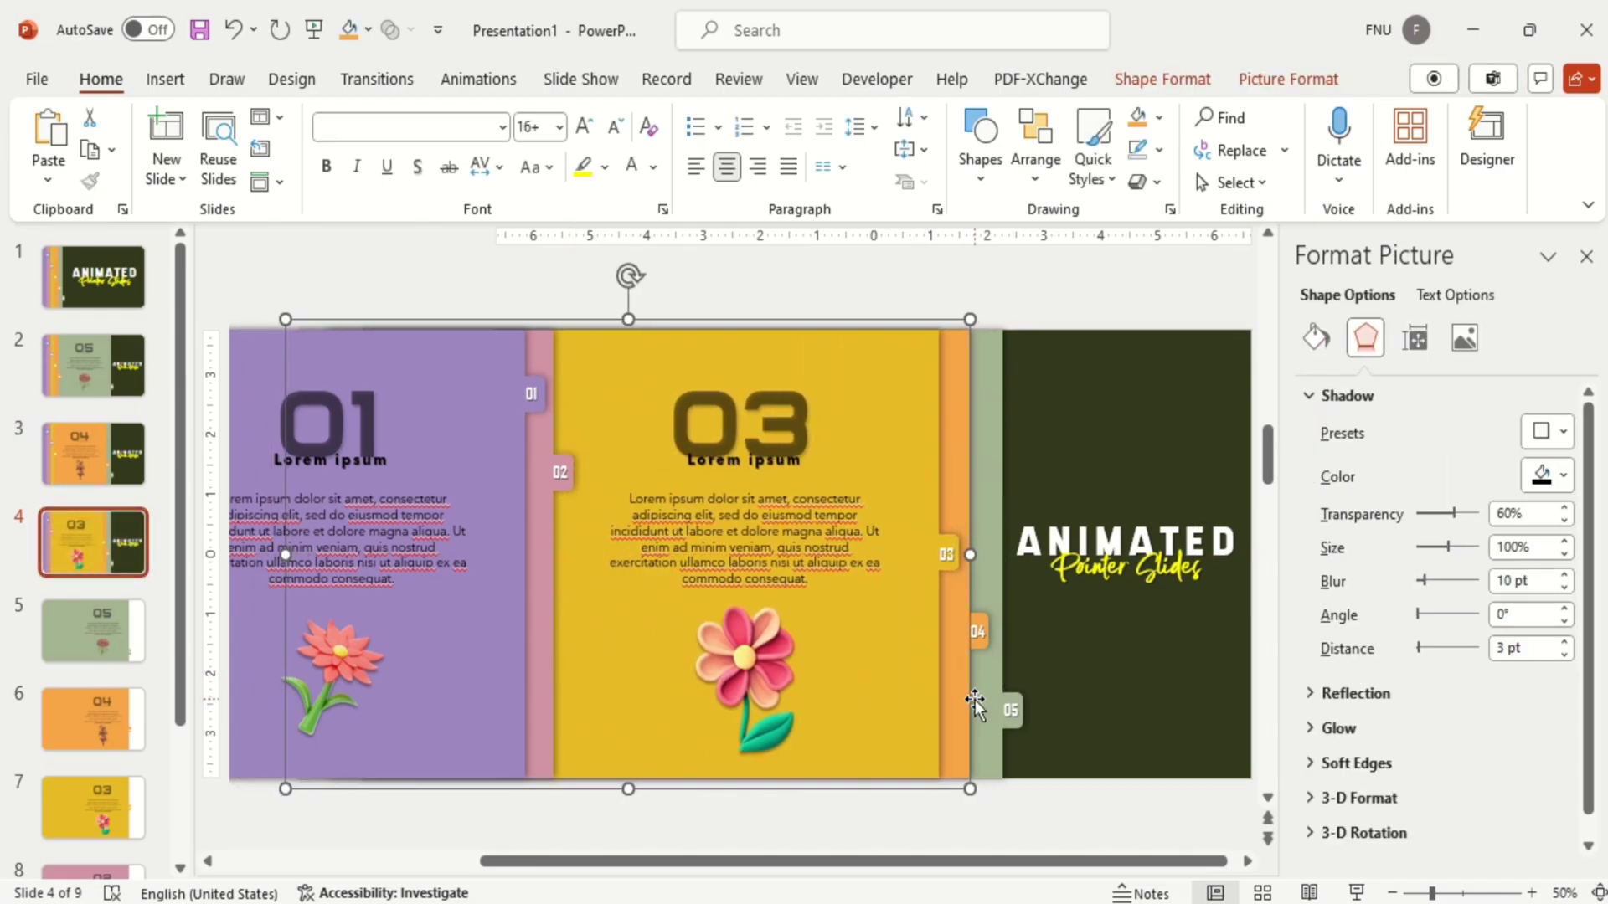
{"action": "left_click", "coordinate": [69, 526]}
{"action": "key", "text": "ctrl+d"}
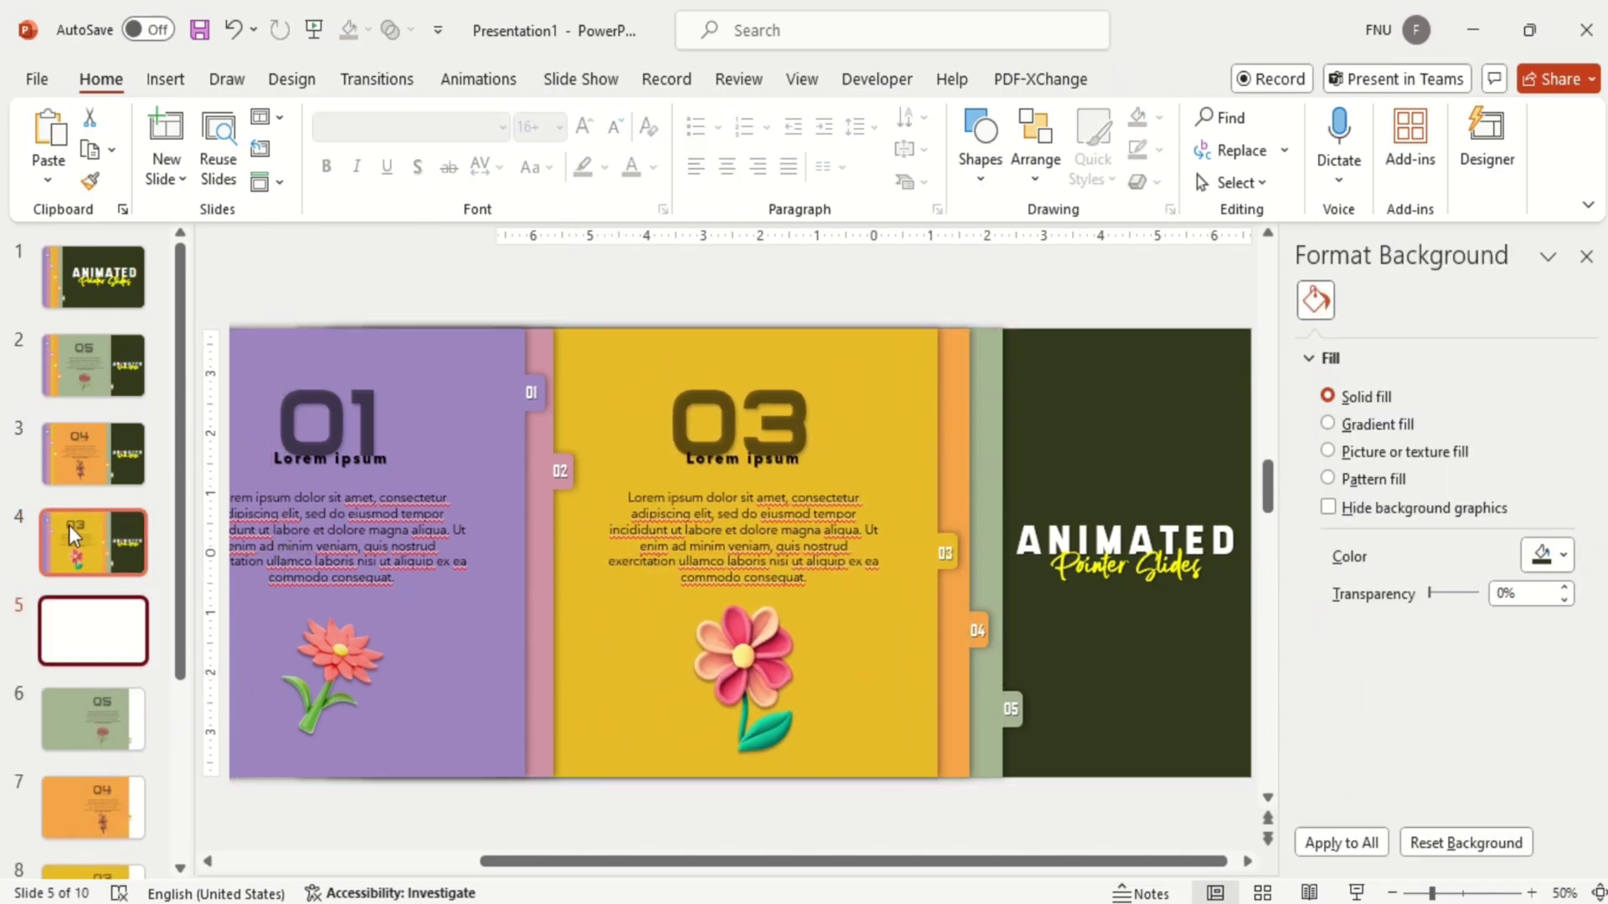
{"action": "left_click", "coordinate": [549, 688]}
{"action": "left_click_drag", "start_coordinate": [548, 687], "coordinate": [886, 692]}
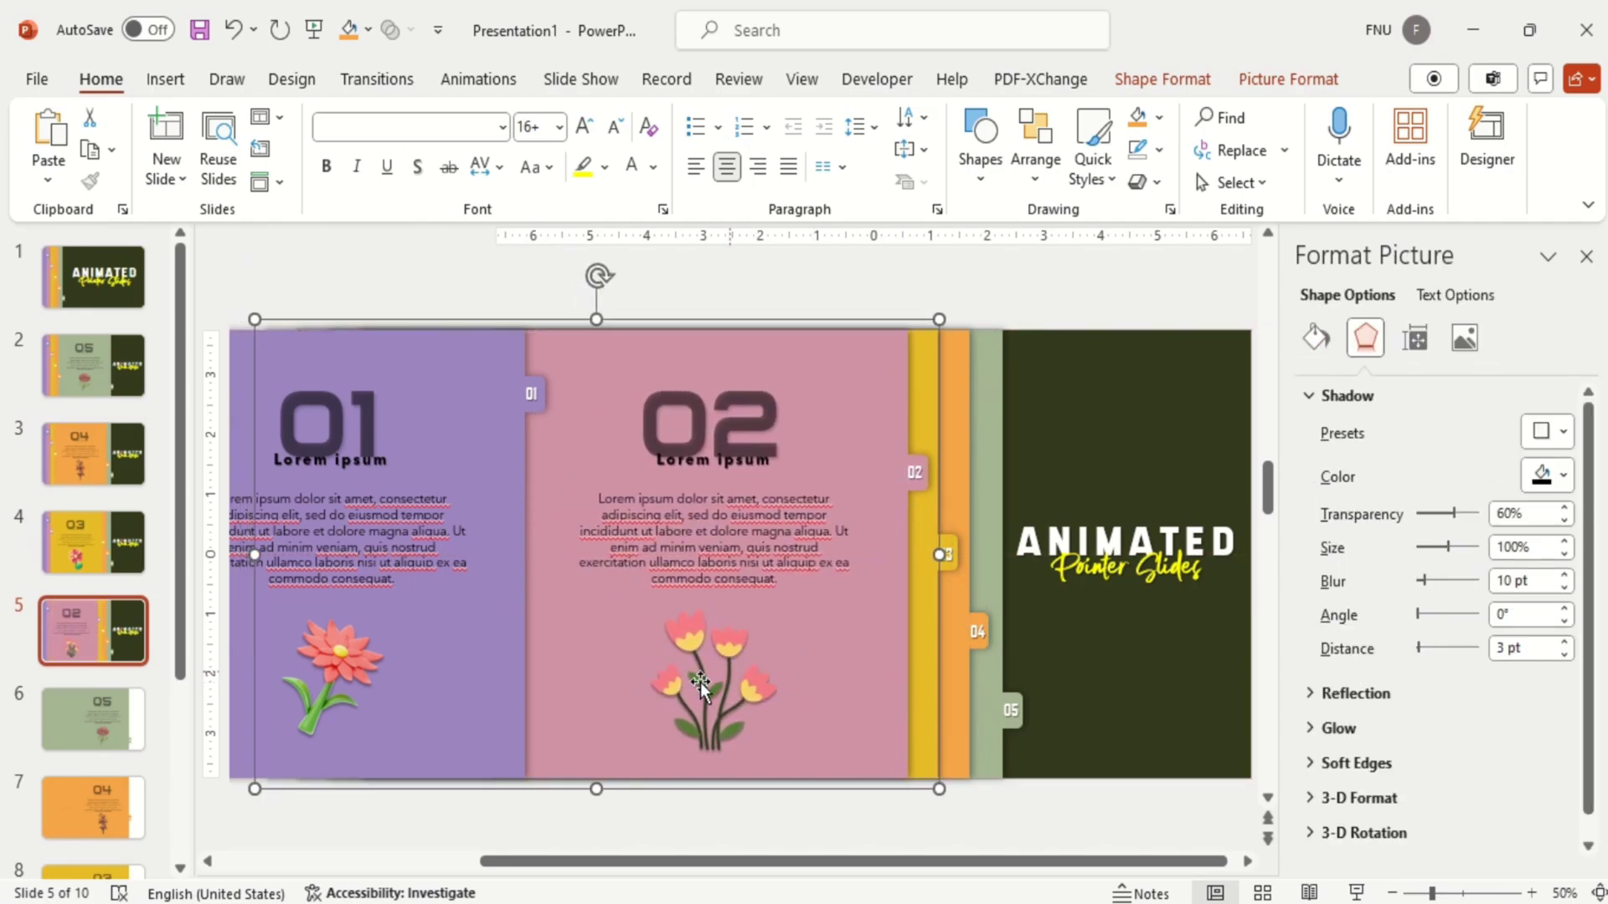
Step: Duplicate again and slide the purple 01 panel right across the slide
{"action": "left_click", "coordinate": [80, 616]}
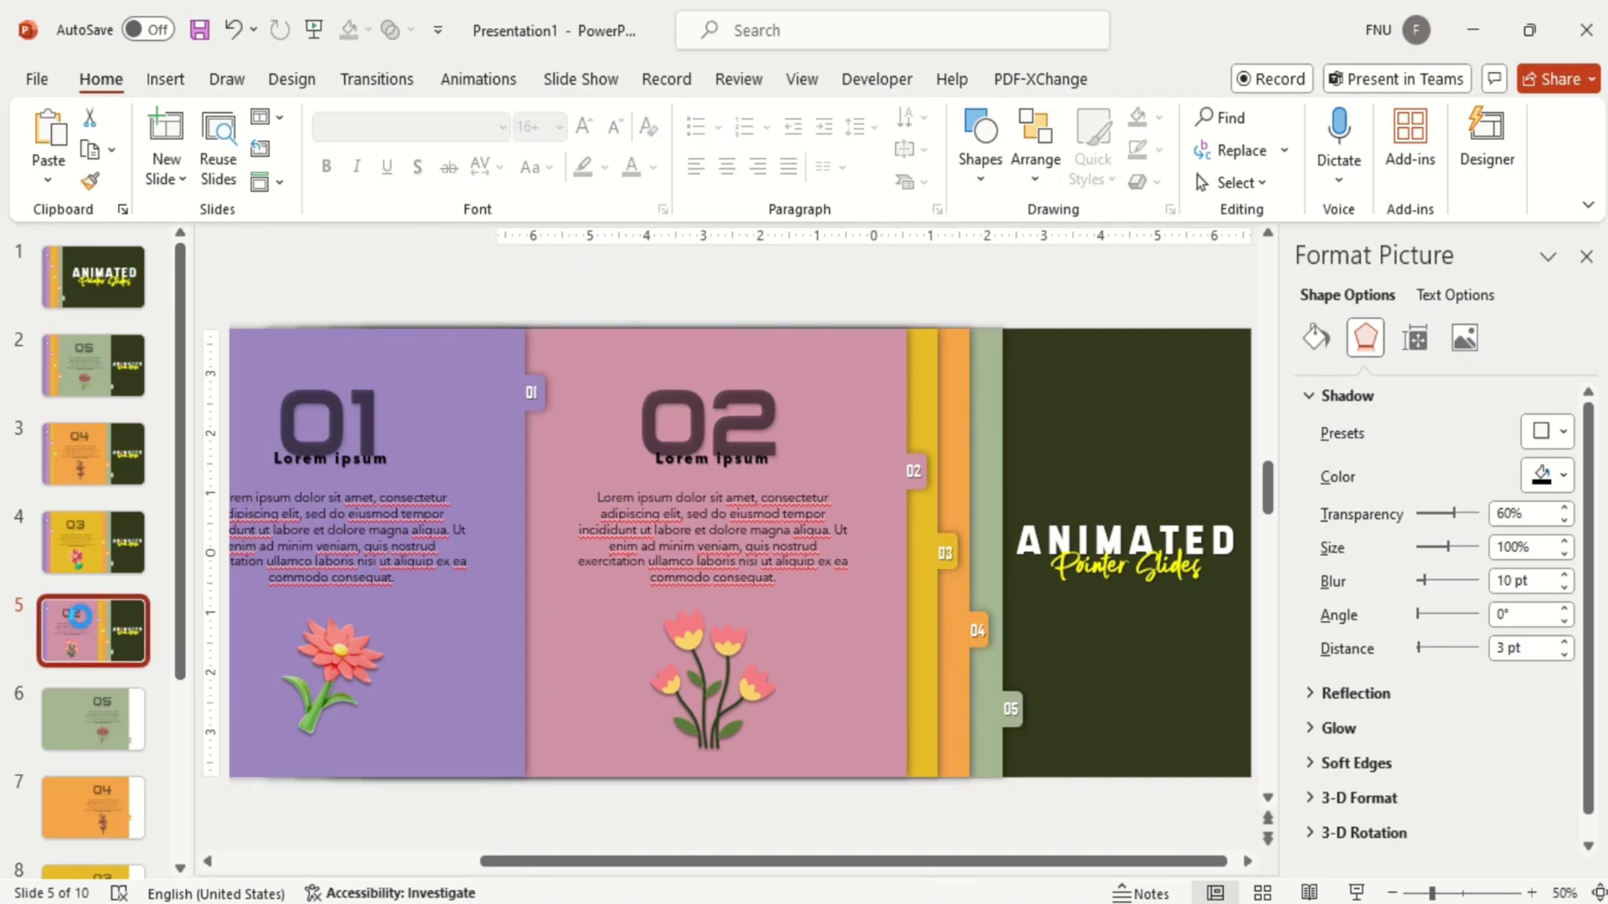
{"action": "key", "text": "ctrl+d"}
{"action": "left_click", "coordinate": [480, 729]}
{"action": "left_click_drag", "start_coordinate": [480, 730], "coordinate": [823, 728]}
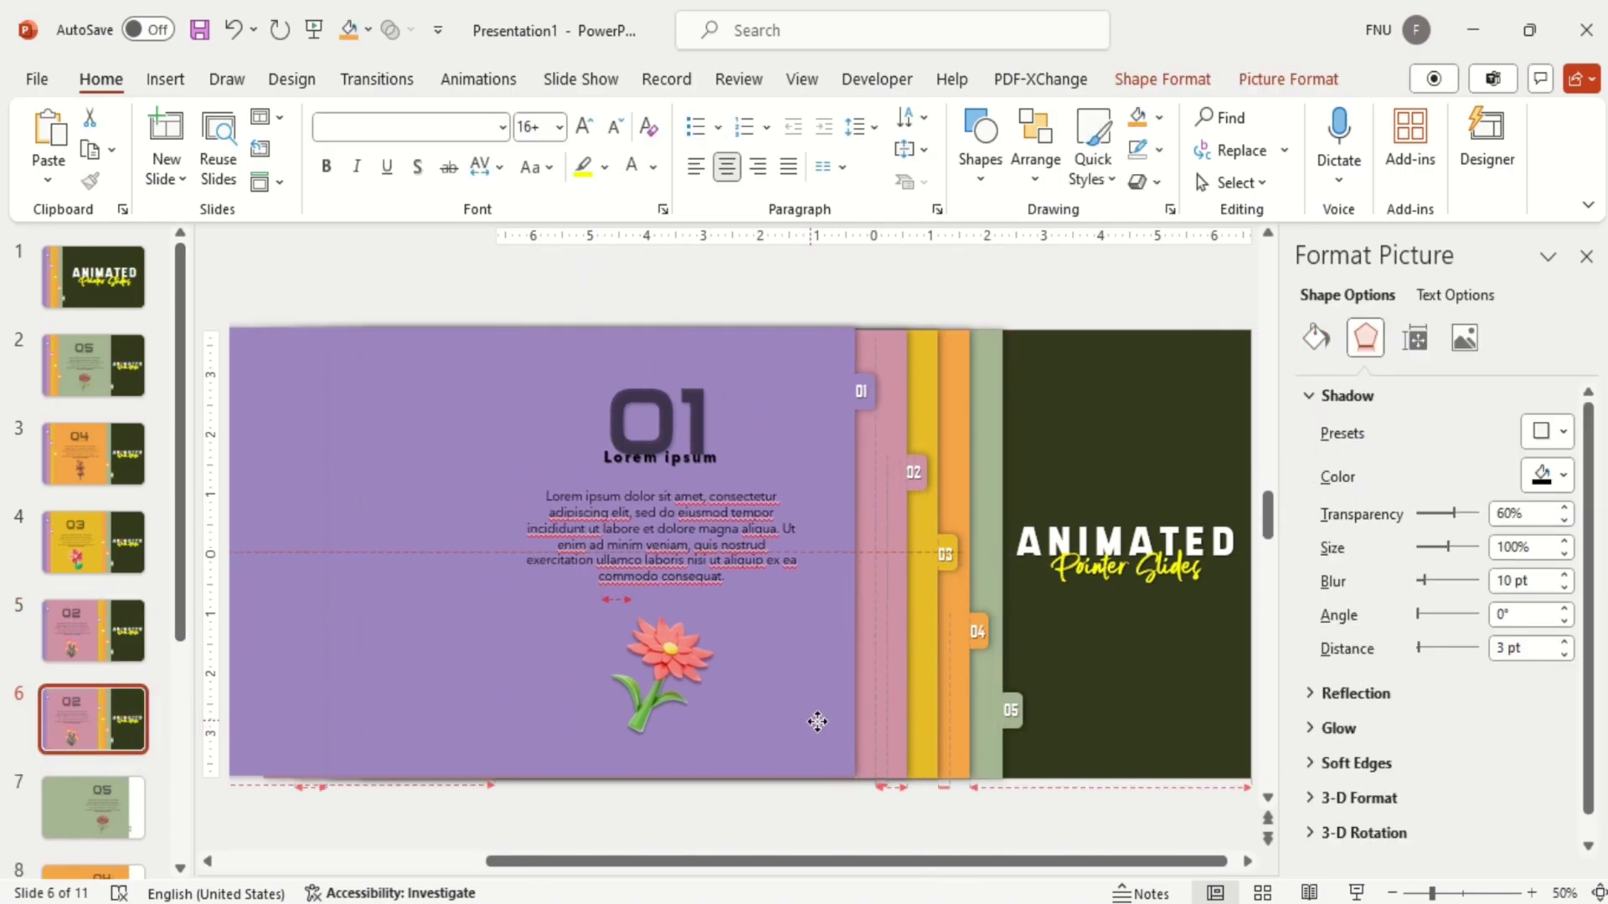
{"action": "key", "text": "Right"}
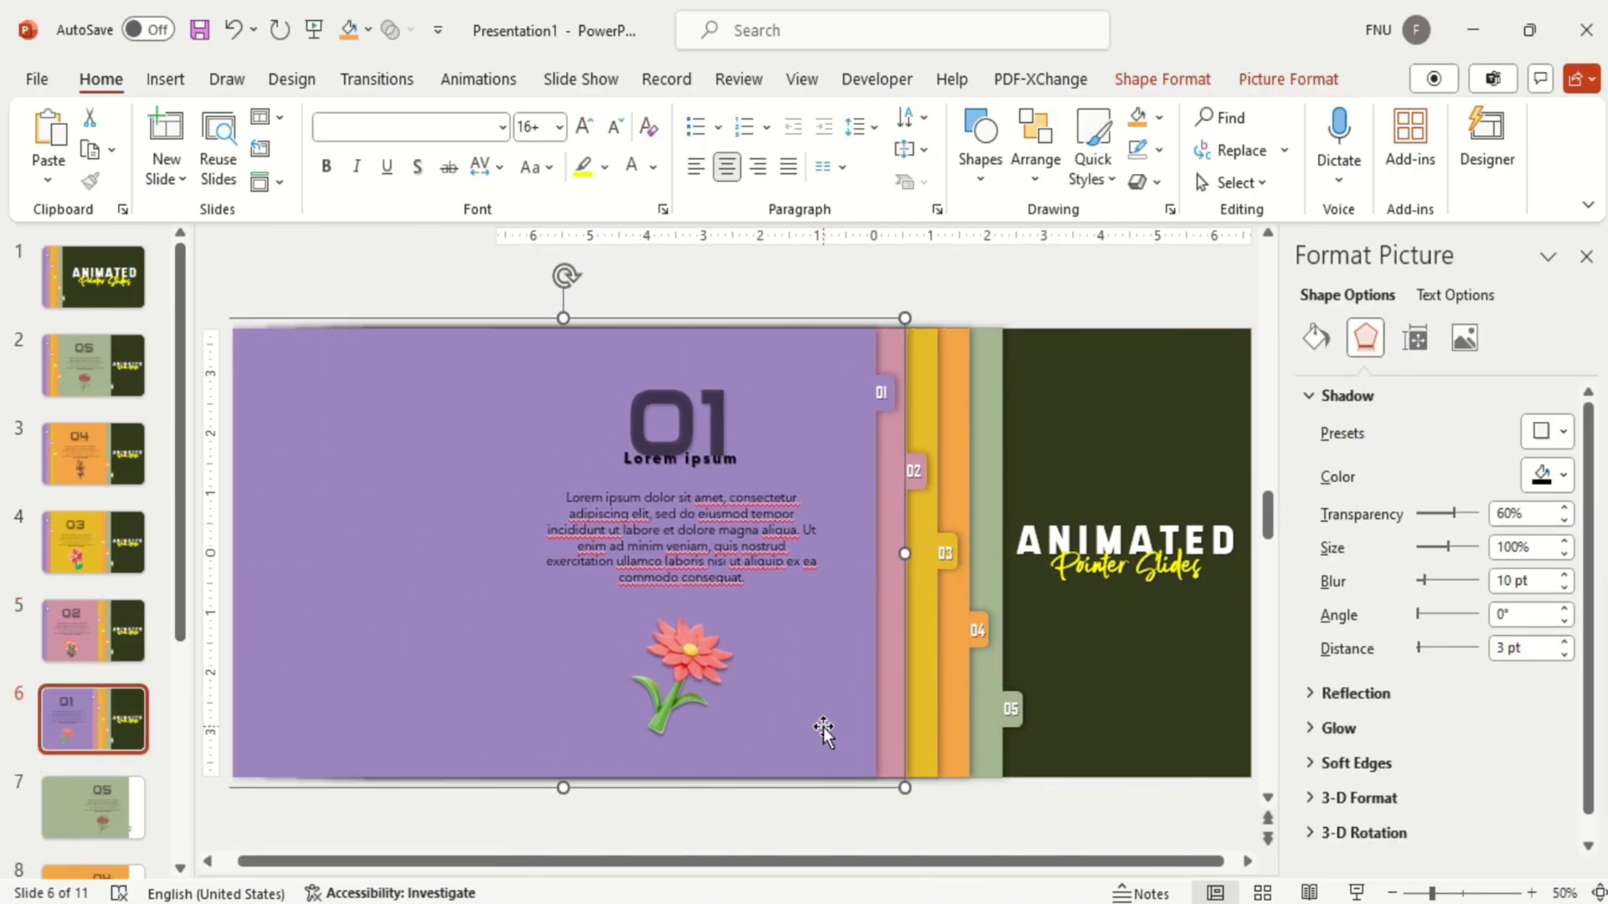
{"action": "key", "text": "Right"}
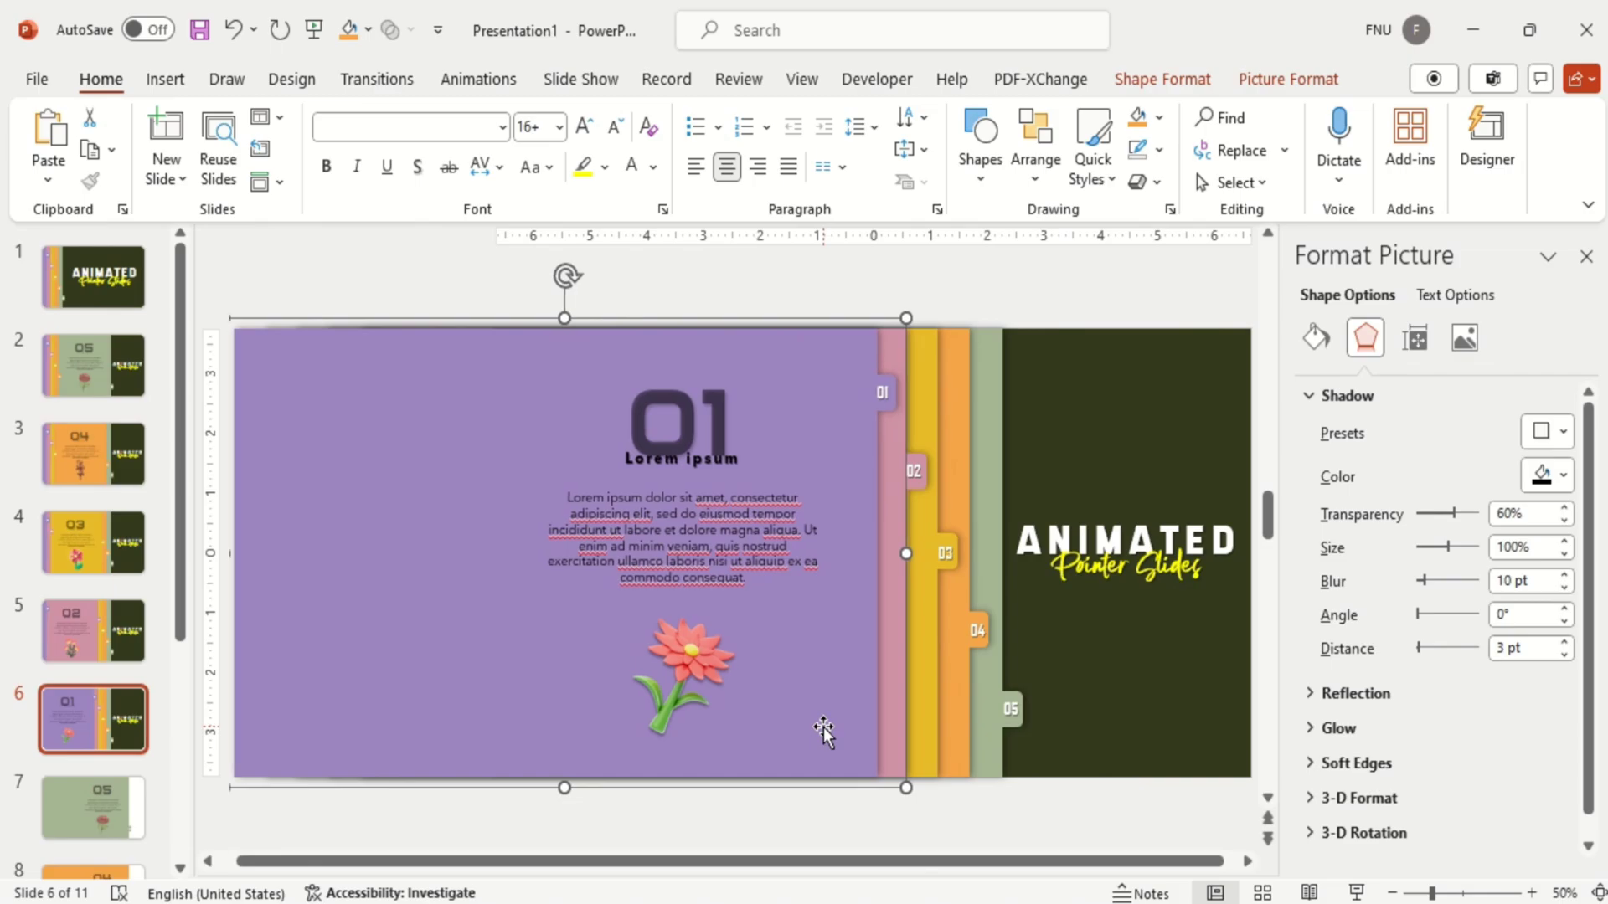
{"action": "left_click", "coordinate": [115, 700]}
{"action": "scroll", "coordinate": [114, 754], "scroll_direction": "down", "scroll_amount": 3}
Step: Delete the leftover original panel slides 7 to 11, leaving six slides
{"action": "left_click", "coordinate": [107, 803]}
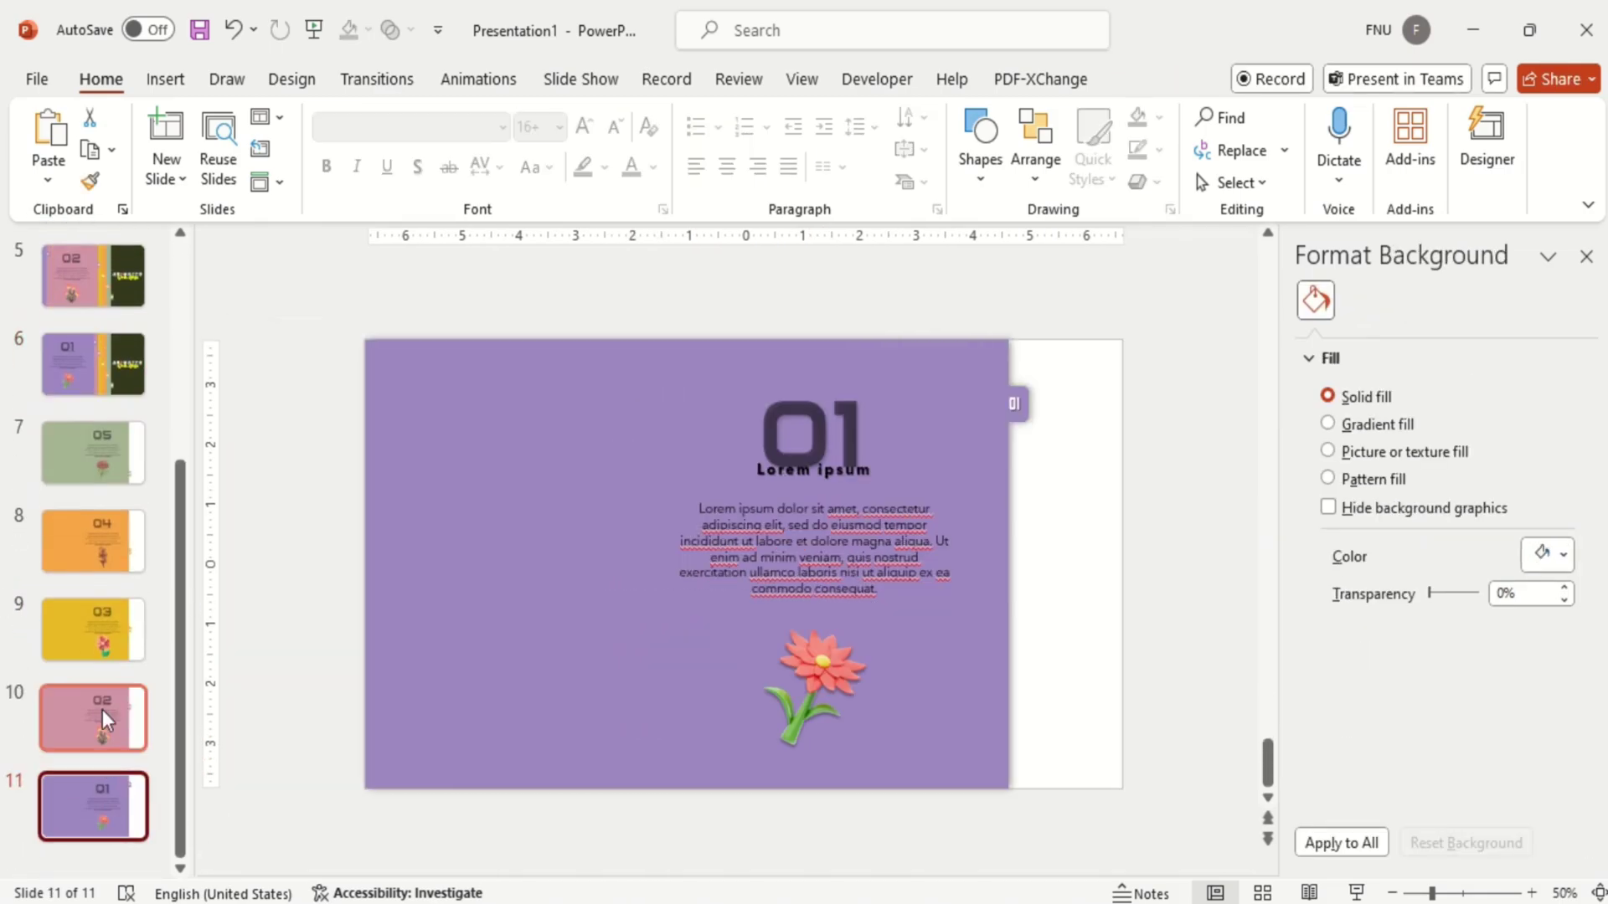
{"action": "left_click", "coordinate": [101, 710], "text": "ctrl"}
{"action": "left_click", "coordinate": [114, 640], "text": "ctrl"}
{"action": "left_click", "coordinate": [110, 540], "text": "ctrl"}
{"action": "left_click", "coordinate": [110, 457], "text": "ctrl"}
{"action": "key", "text": "Delete"}
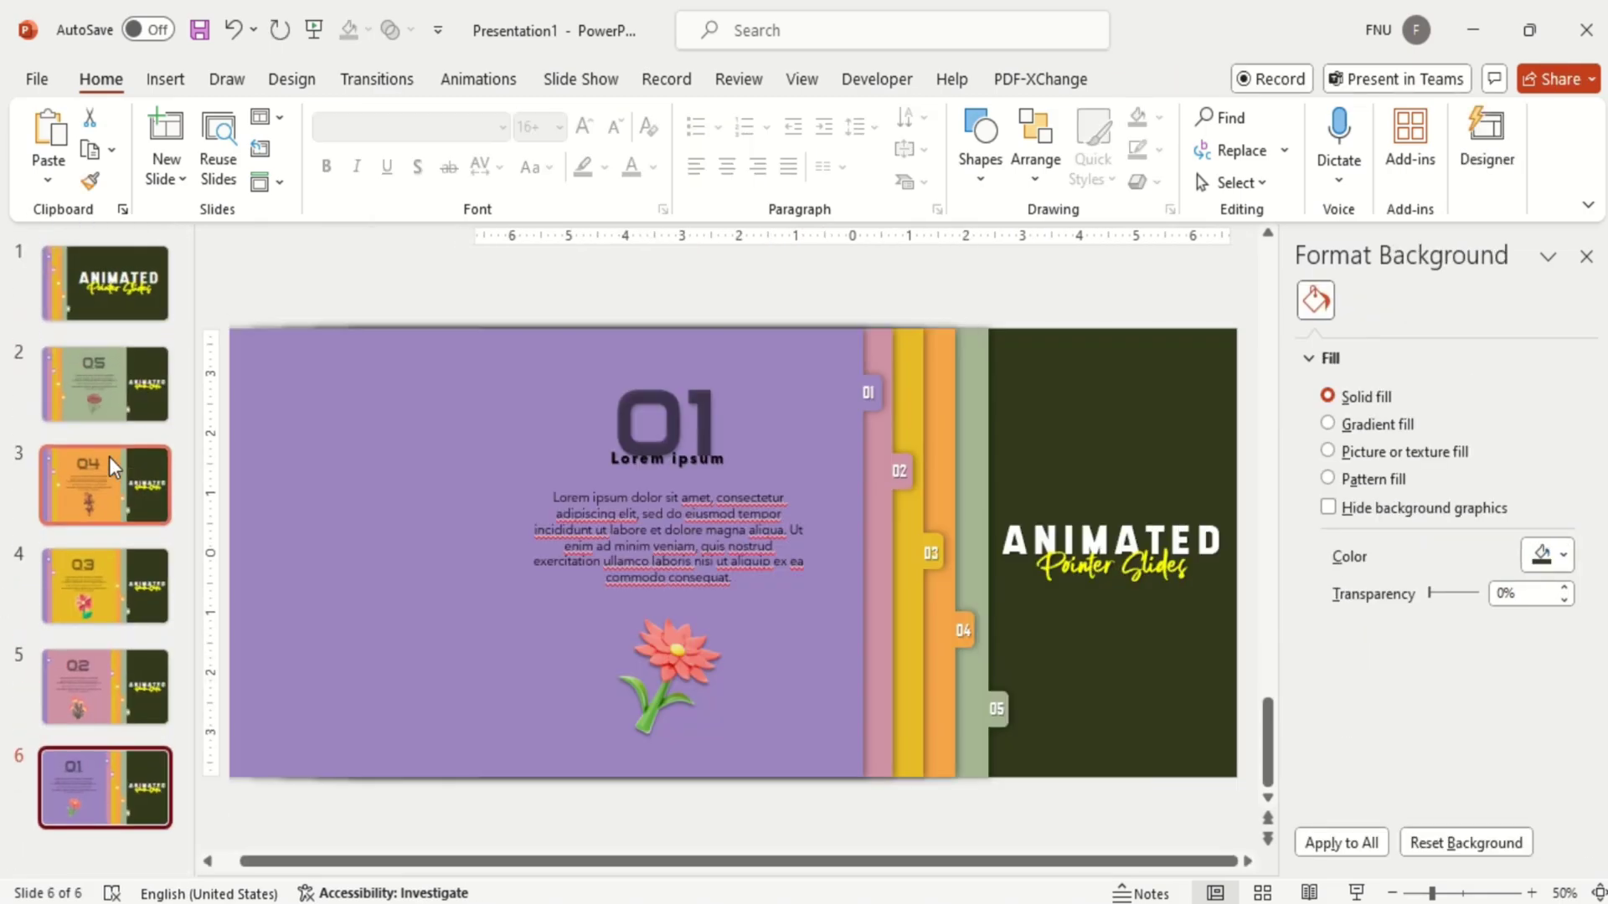
Step: Apply the Morph transition to all six slides
{"action": "left_click", "coordinate": [104, 713]}
{"action": "left_click", "coordinate": [113, 571]}
{"action": "key", "text": "ctrl+a"}
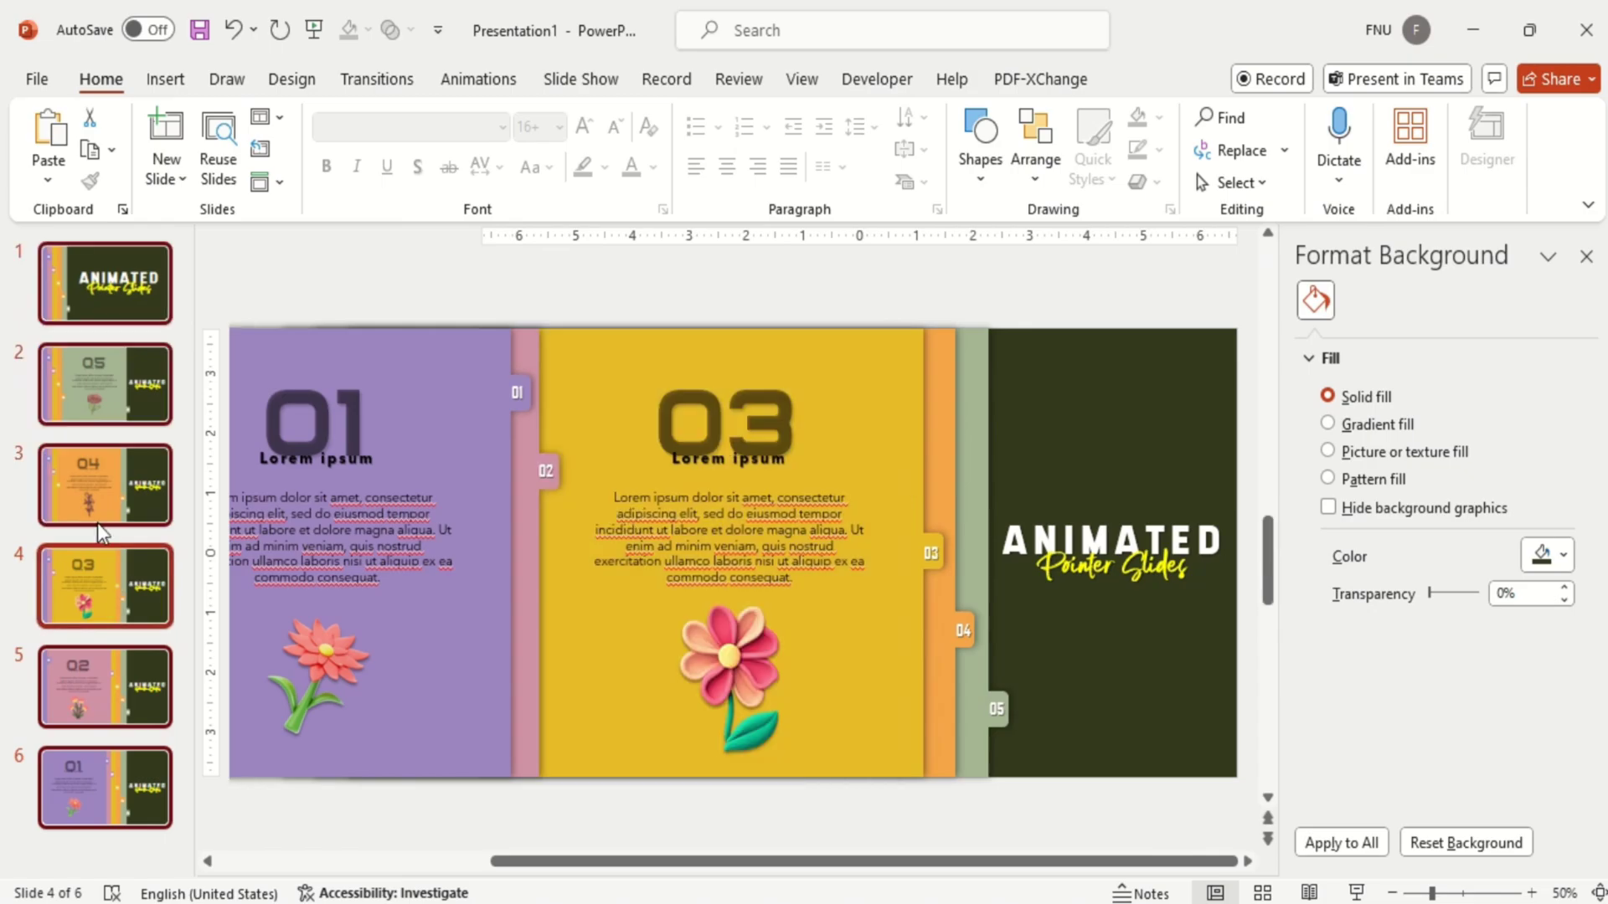
{"action": "left_click", "coordinate": [377, 81]}
{"action": "left_click", "coordinate": [258, 144]}
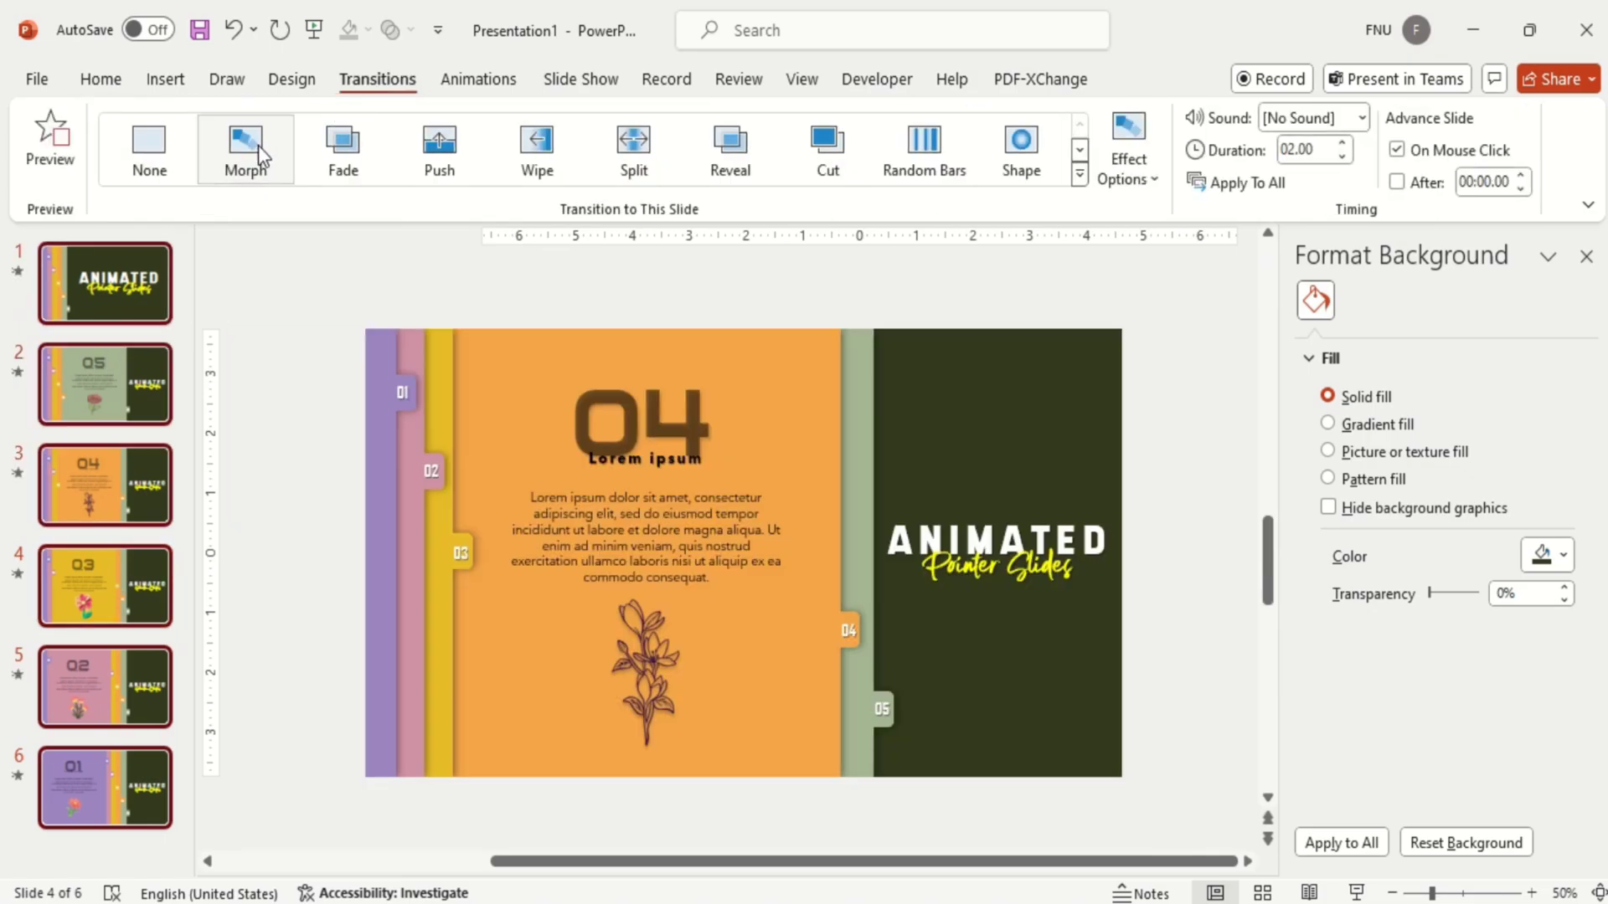